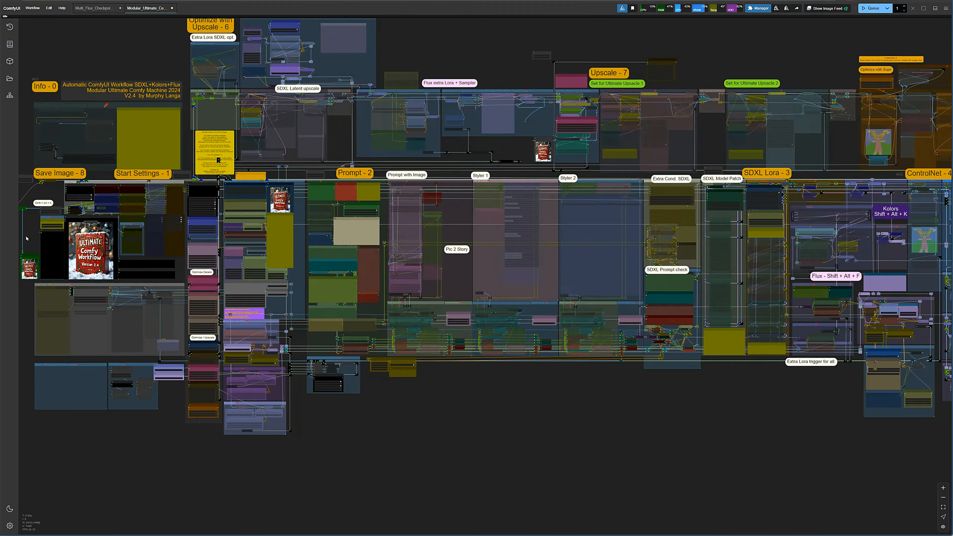
- Open the SDXL advanced, Pony, Flux Diffusion, Flux Checkpoint and Flux GGUF workflows in turn to compare their base settings
{"action": "scroll", "coordinate": [27, 238], "scroll_direction": "up", "scroll_amount": 3}
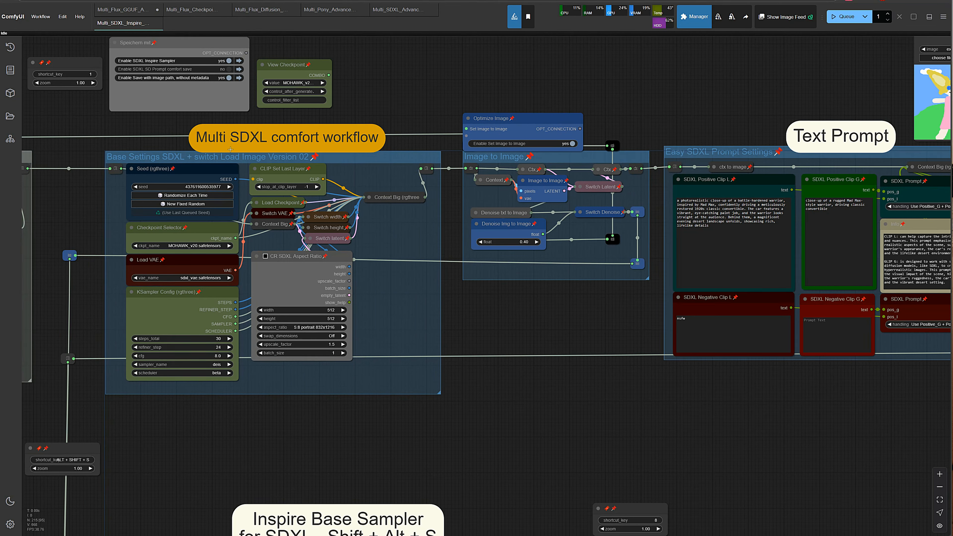
{"action": "left_click", "coordinate": [394, 10]}
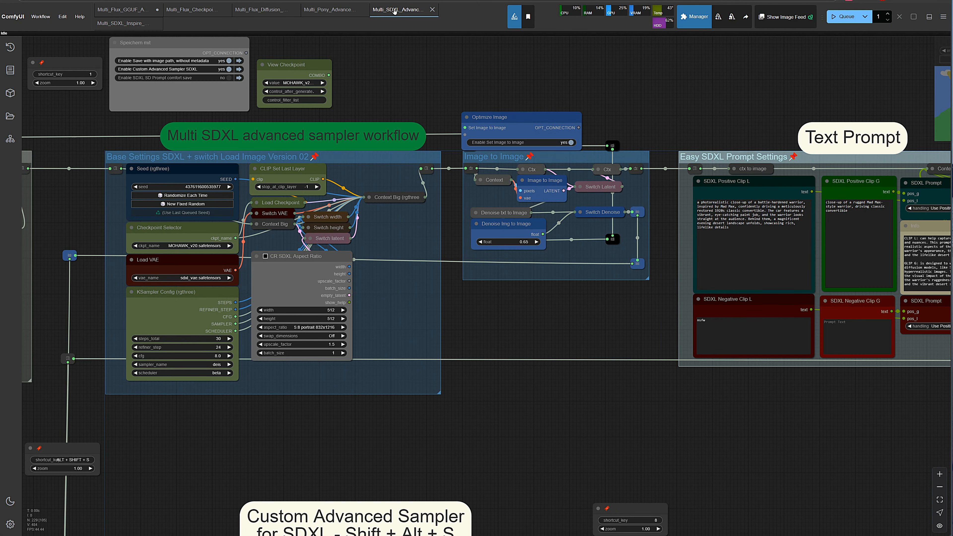
{"action": "left_click", "coordinate": [326, 10]}
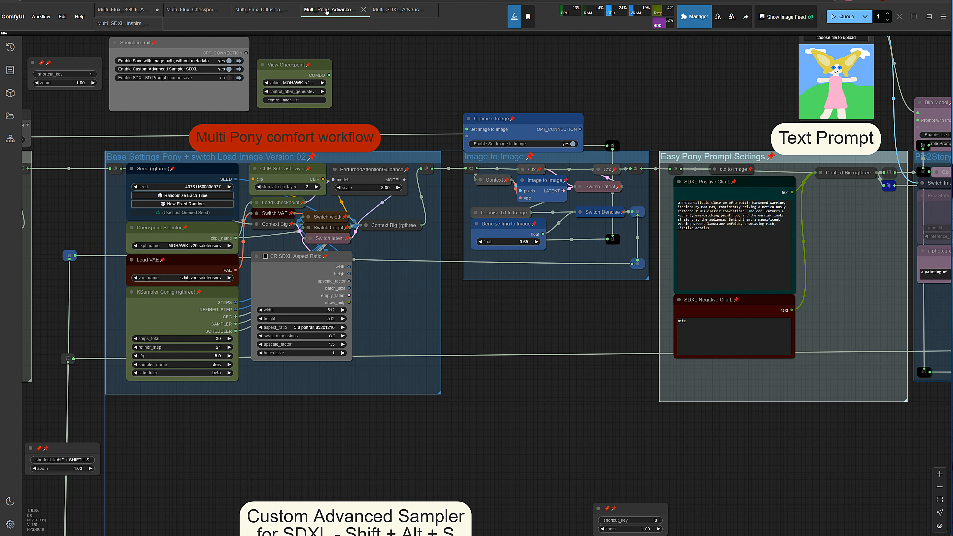
{"action": "left_click", "coordinate": [273, 11]}
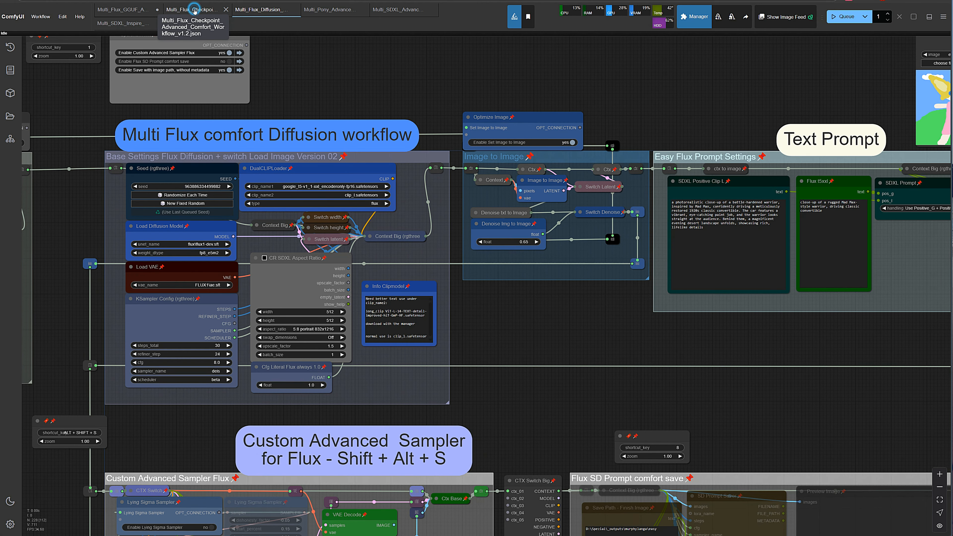
{"action": "left_click", "coordinate": [194, 11]}
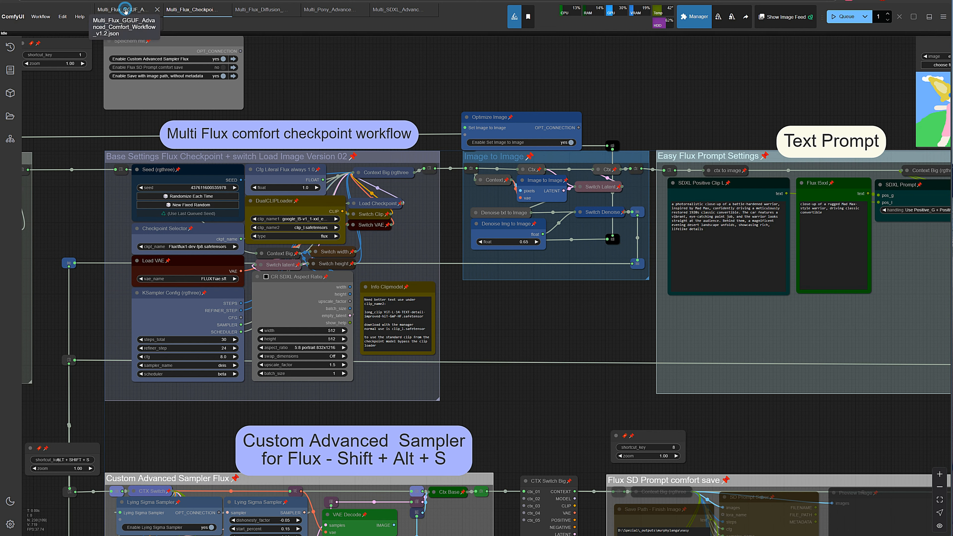
{"action": "left_click", "coordinate": [126, 11]}
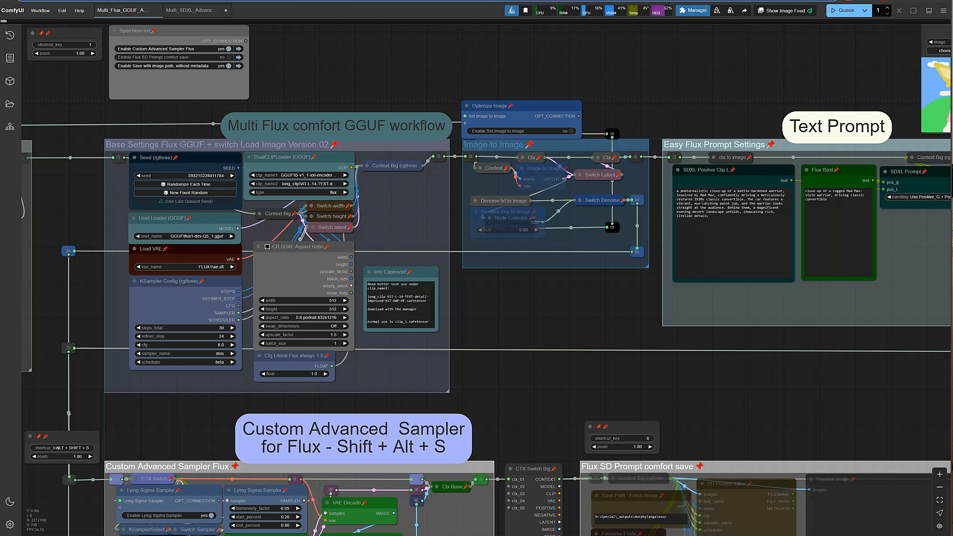
- Survey the whole Multi Flux GGUF workflow, from the image loader through the prompt groups to the sampler and save groups
{"action": "scroll", "coordinate": [730, 103], "scroll_direction": "down", "scroll_amount": 5}
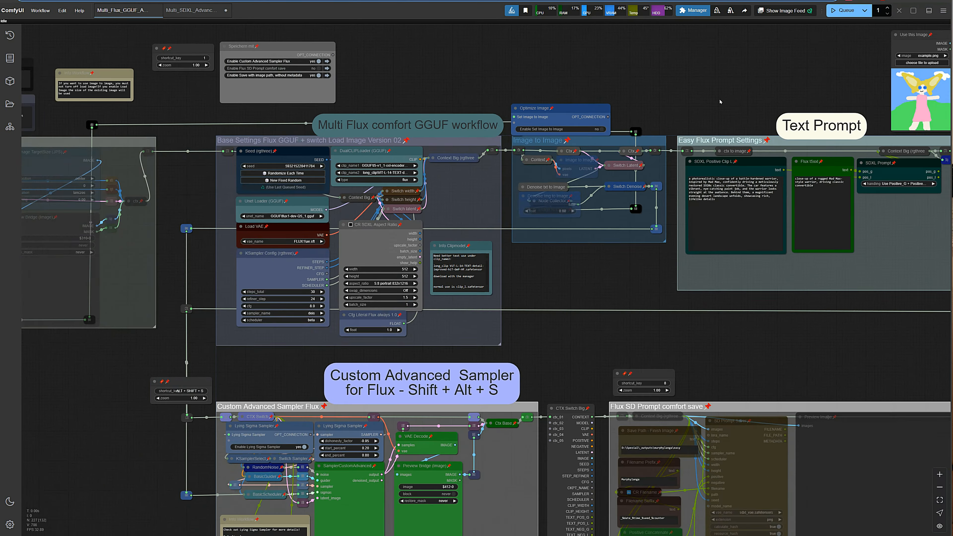
{"action": "scroll", "coordinate": [719, 101], "scroll_direction": "down", "scroll_amount": 4}
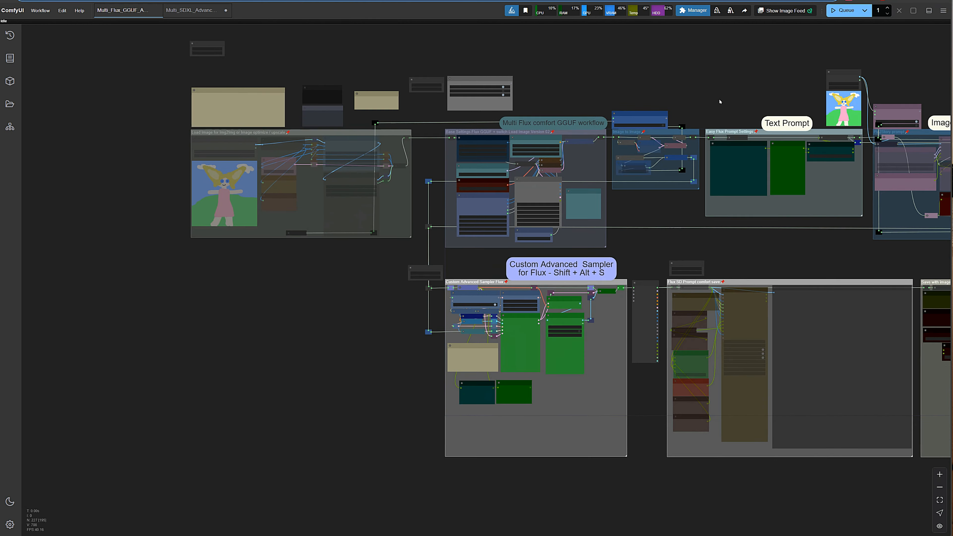
{"action": "left_click_drag", "start_coordinate": [718, 96], "coordinate": [621, 95]}
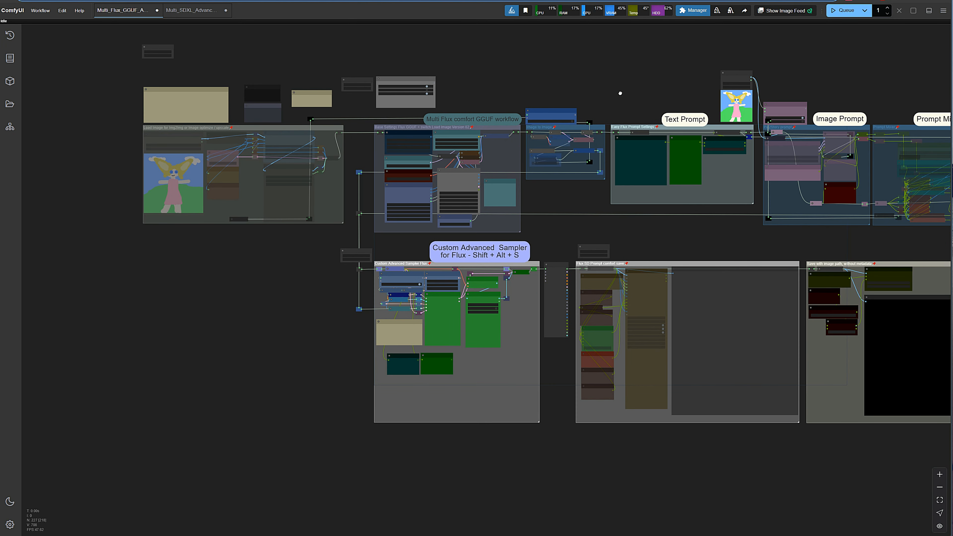
{"action": "scroll", "coordinate": [621, 96], "scroll_direction": "down", "scroll_amount": 2}
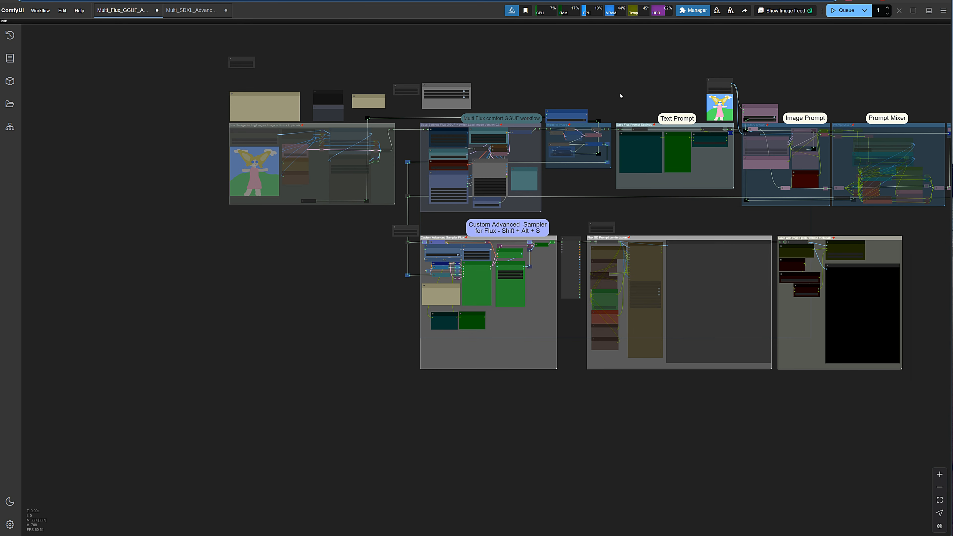
{"action": "left_click_drag", "start_coordinate": [624, 90], "coordinate": [489, 109]}
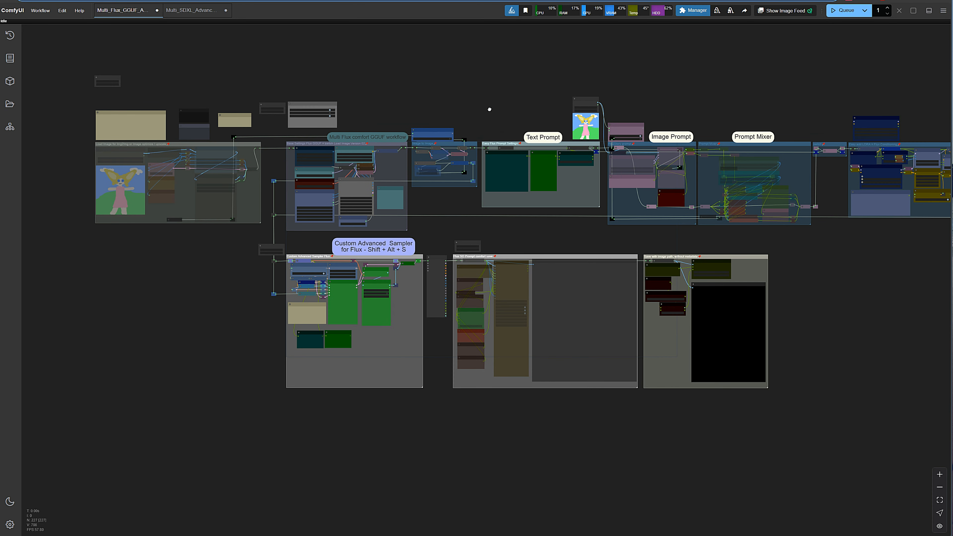
{"action": "scroll", "coordinate": [491, 111], "scroll_direction": "down", "scroll_amount": 2}
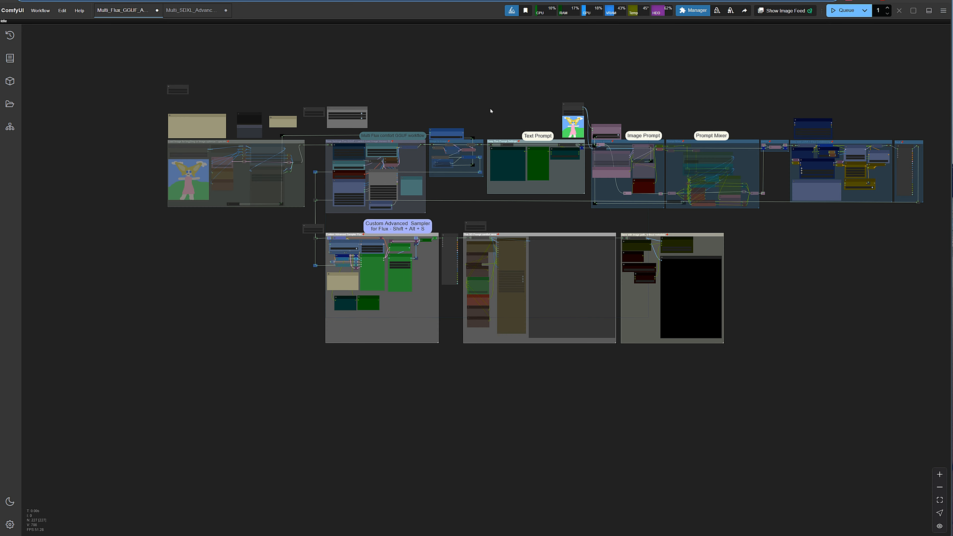
{"action": "left_click_drag", "start_coordinate": [492, 104], "coordinate": [436, 151]}
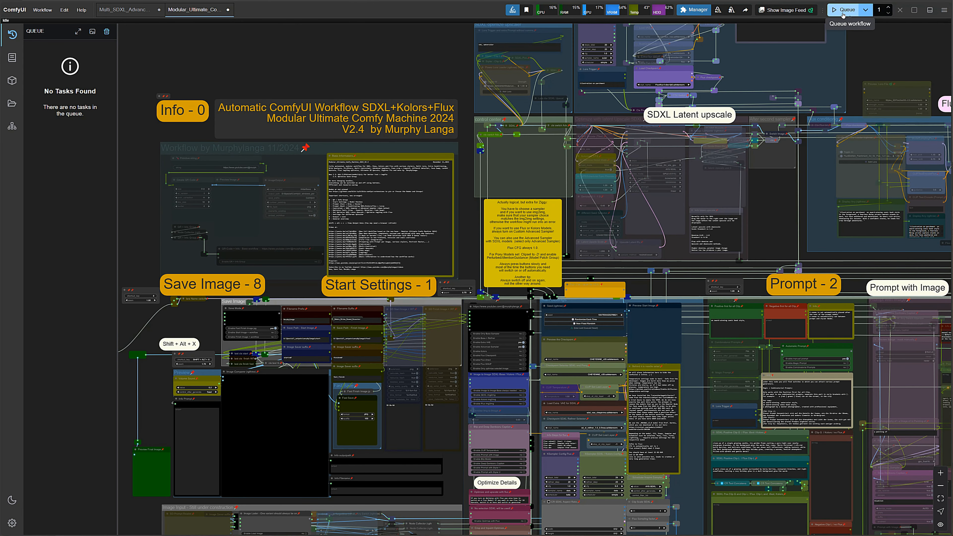
- Queue the Modular Ultimate workflow, view the generated Christmas candle image enlarged, and close the preview
{"action": "left_click", "coordinate": [842, 16]}
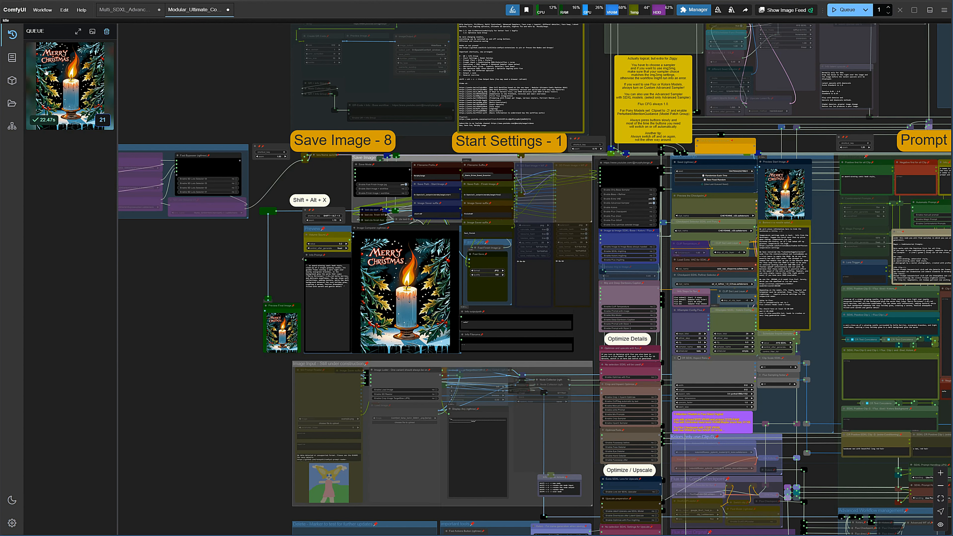
{"action": "left_click", "coordinate": [72, 88]}
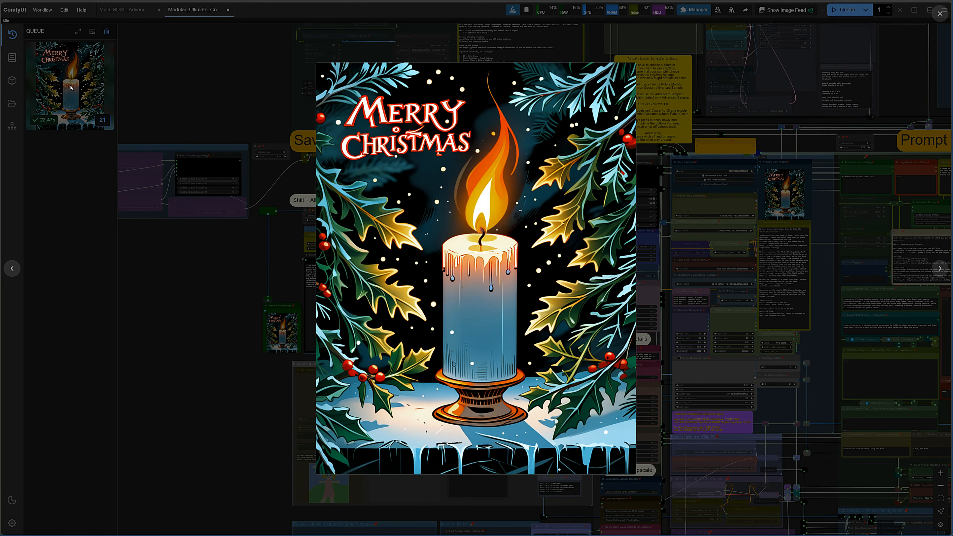
{"action": "left_click", "coordinate": [169, 79]}
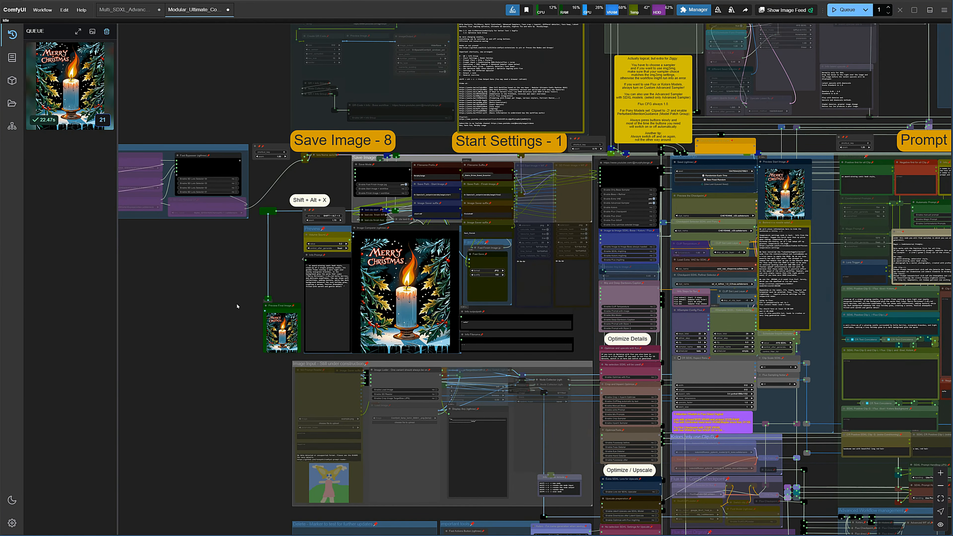
- Enable Flux direct in the start settings of the Modular Ultimate workflow and queue it
{"action": "scroll", "coordinate": [237, 306], "scroll_direction": "down", "scroll_amount": 4}
{"action": "left_click_drag", "start_coordinate": [241, 305], "coordinate": [139, 240]}
{"action": "scroll", "coordinate": [421, 232], "scroll_direction": "up", "scroll_amount": 2}
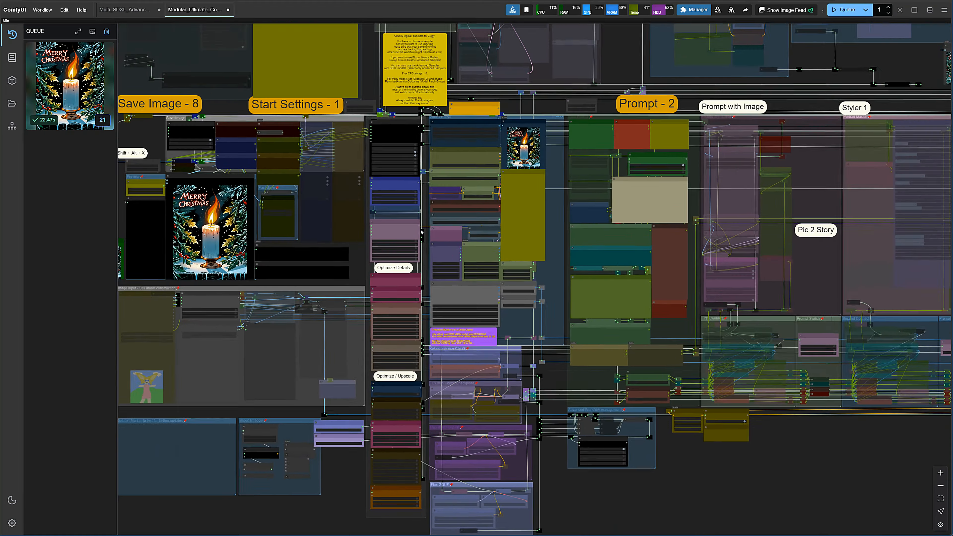
{"action": "scroll", "coordinate": [421, 232], "scroll_direction": "up", "scroll_amount": 10}
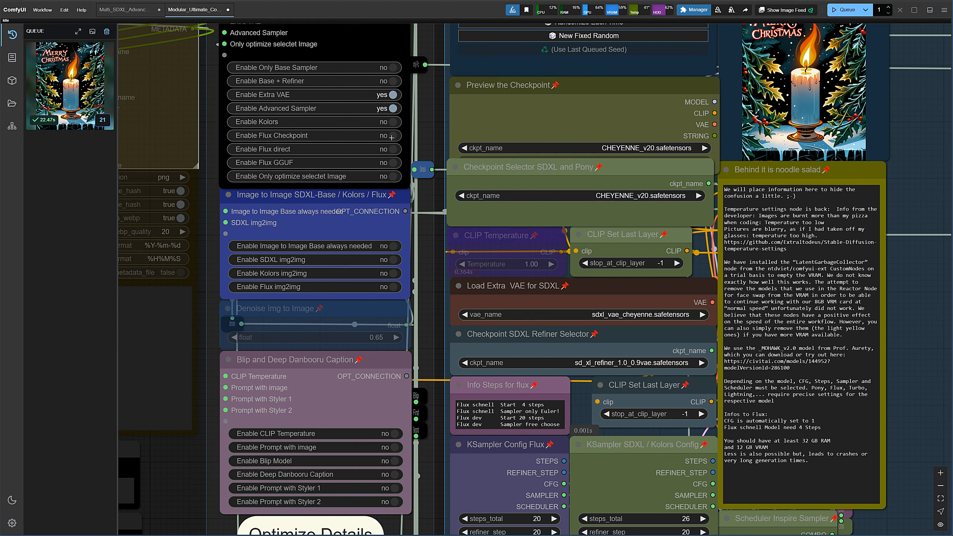
{"action": "left_click", "coordinate": [393, 150]}
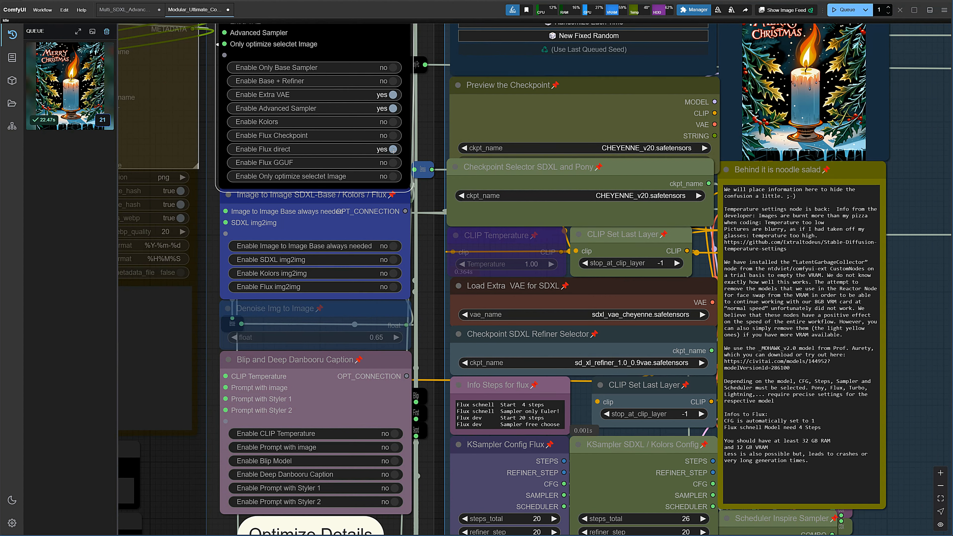
{"action": "left_click", "coordinate": [840, 11]}
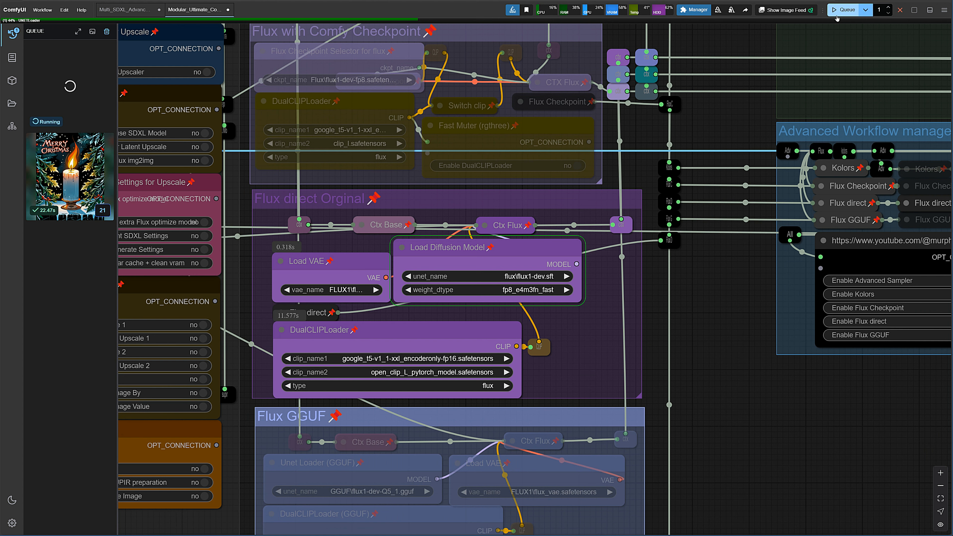
- Set weight_dtype to fp8_e5m2 on the Load Diffusion Model node in the Flux direct group
{"action": "left_click", "coordinate": [532, 289]}
{"action": "left_click", "coordinate": [544, 320]}
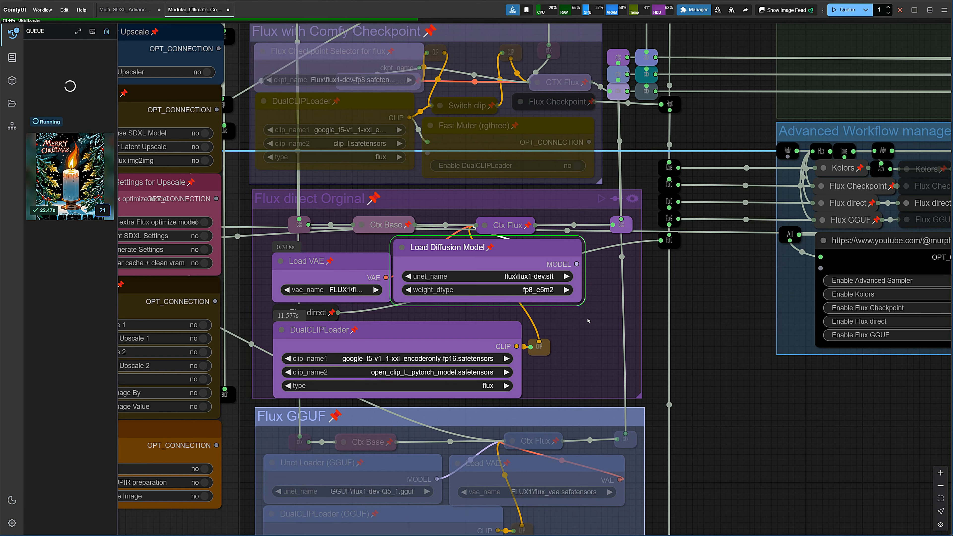
- Check the run's progress in the terminal, close it, and enlarge the newest generated candle image in the queue
{"action": "left_click", "coordinate": [929, 12]}
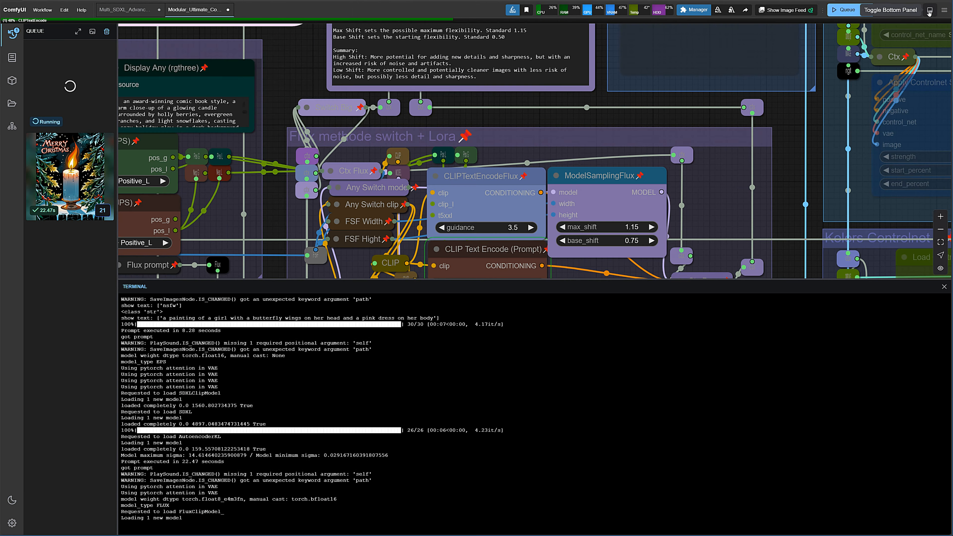
{"action": "left_click", "coordinate": [929, 11]}
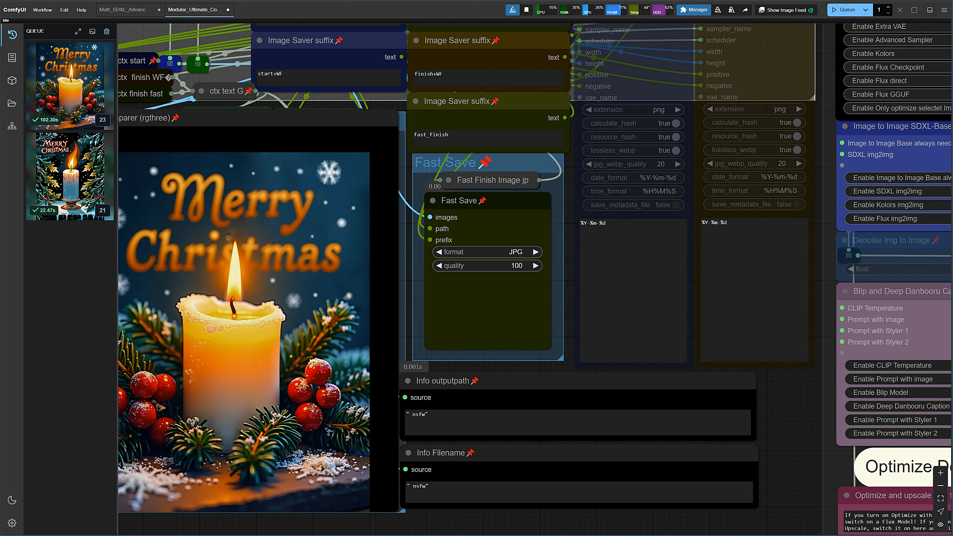
{"action": "left_click", "coordinate": [75, 86]}
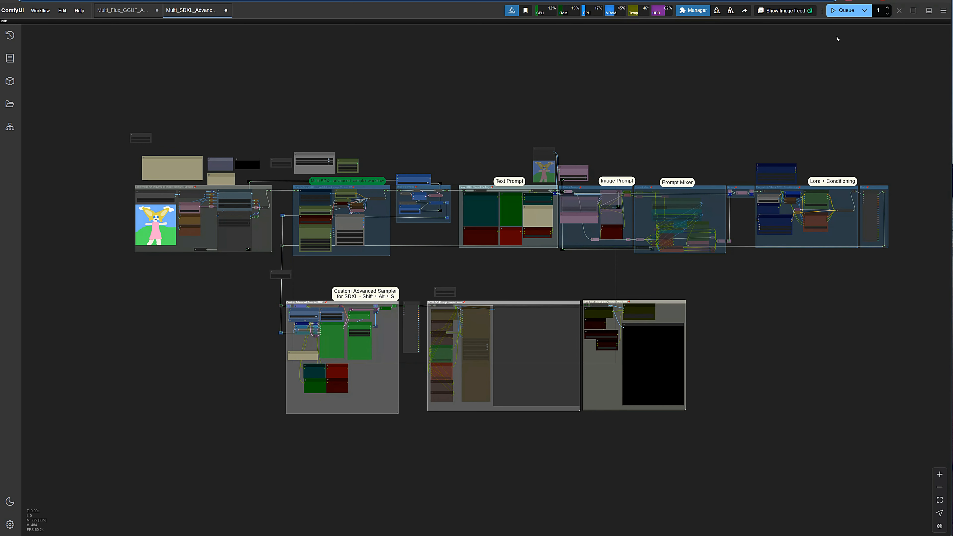
- Queue the Multi SDXL advanced workflow and follow the run from the base settings through the Custom Advanced Sampler to the save group
{"action": "left_click", "coordinate": [843, 10]}
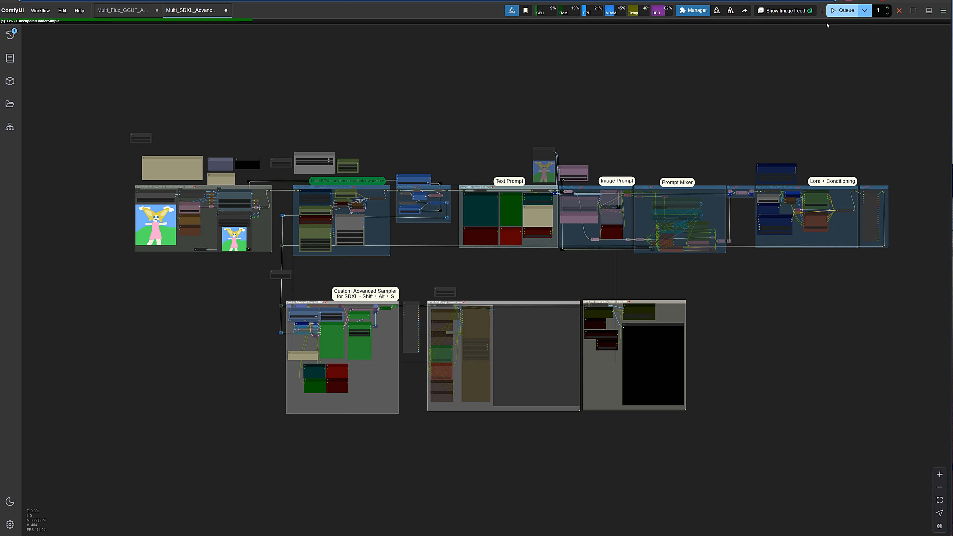
{"action": "right_click", "coordinate": [502, 86]}
{"action": "left_click", "coordinate": [522, 270]}
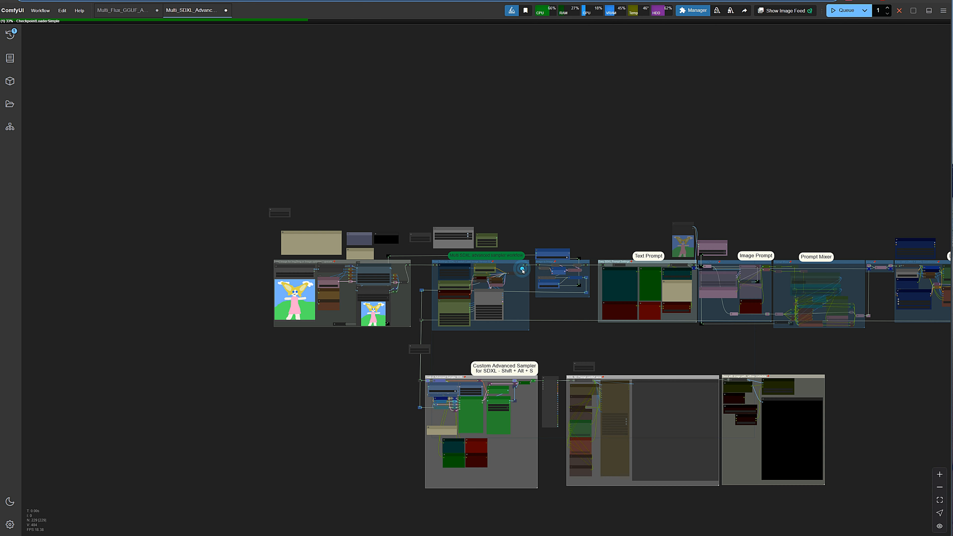
{"action": "scroll", "coordinate": [504, 170], "scroll_direction": "up", "scroll_amount": 9}
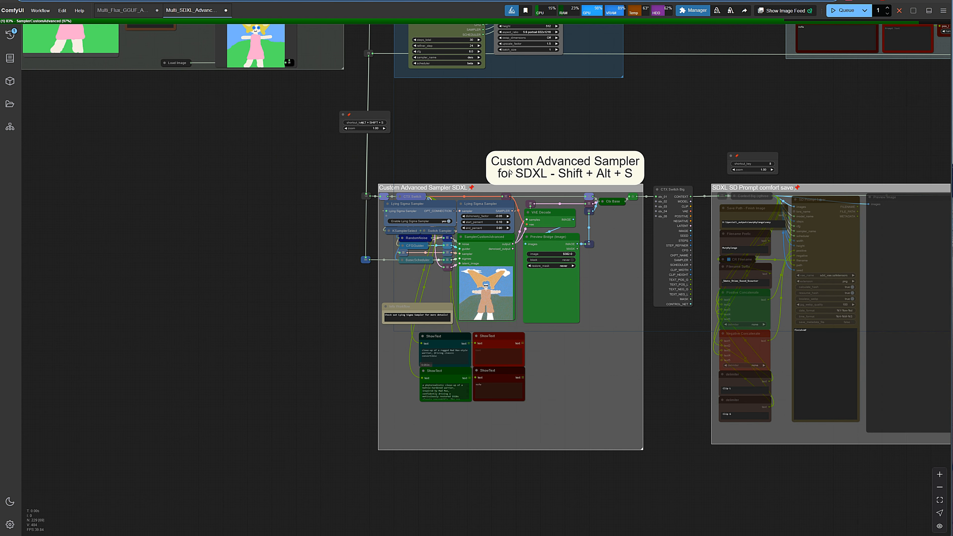
{"action": "key", "text": "8"}
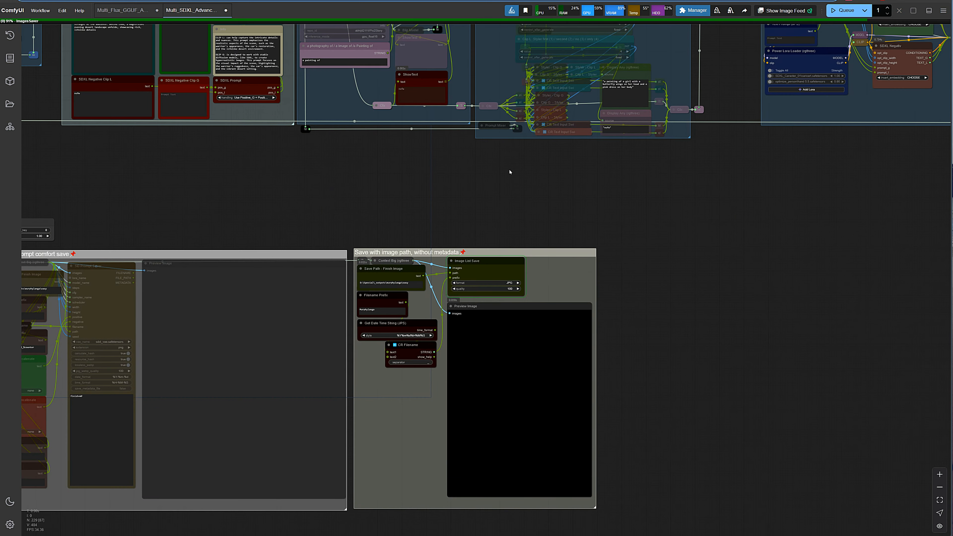
- Queue the Multi SDXL advanced workflow again and go to the Custom Advanced Sampler group to follow the run
{"action": "scroll", "coordinate": [357, 199], "scroll_direction": "down", "scroll_amount": 4}
{"action": "left_click_drag", "start_coordinate": [306, 188], "coordinate": [570, 285]}
{"action": "scroll", "coordinate": [485, 195], "scroll_direction": "up", "scroll_amount": 3}
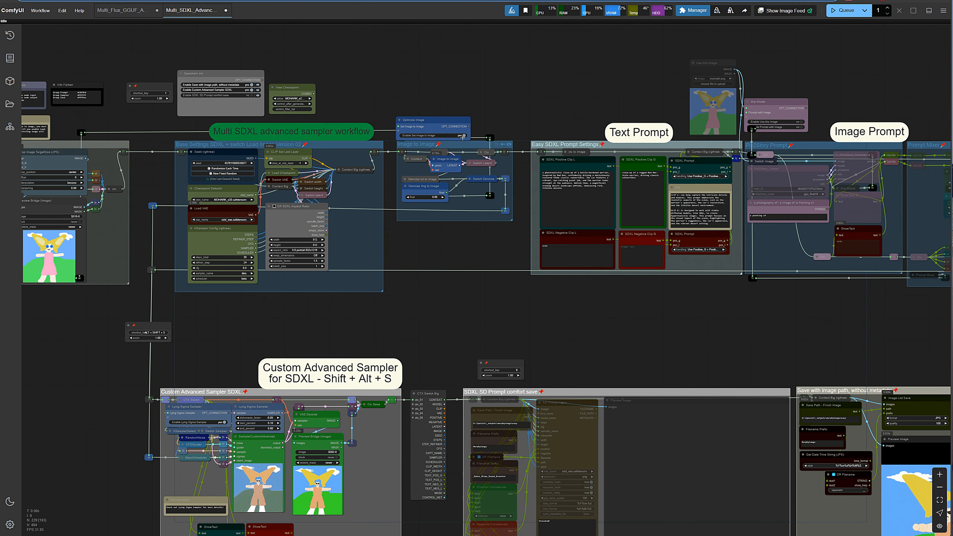
{"action": "left_click", "coordinate": [838, 12]}
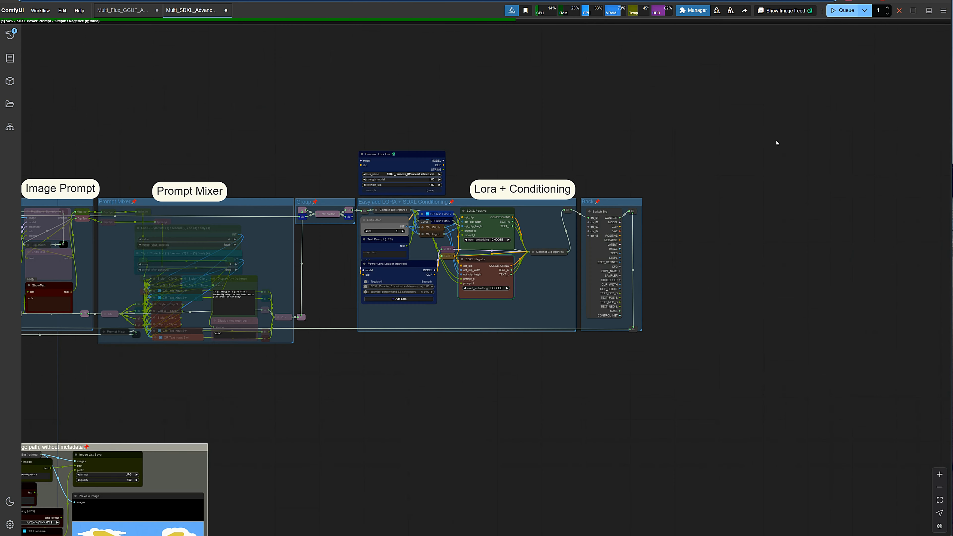
{"action": "key", "text": "alt+shift+s"}
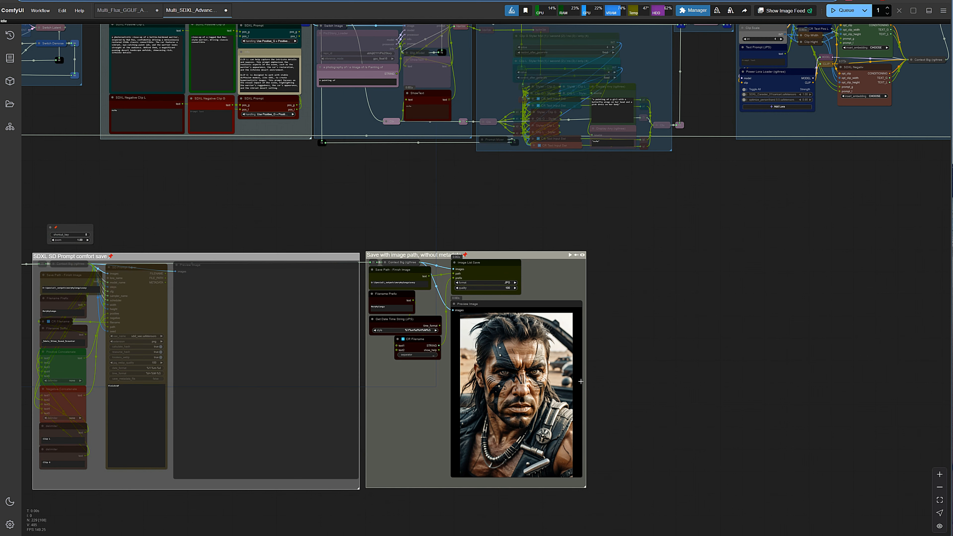
- Enable the use of the loaded image and Prompt with image in the Blip Model node, and queue the workflow
{"action": "left_click_drag", "start_coordinate": [448, 203], "coordinate": [432, 348]}
{"action": "left_click", "coordinate": [358, 133]}
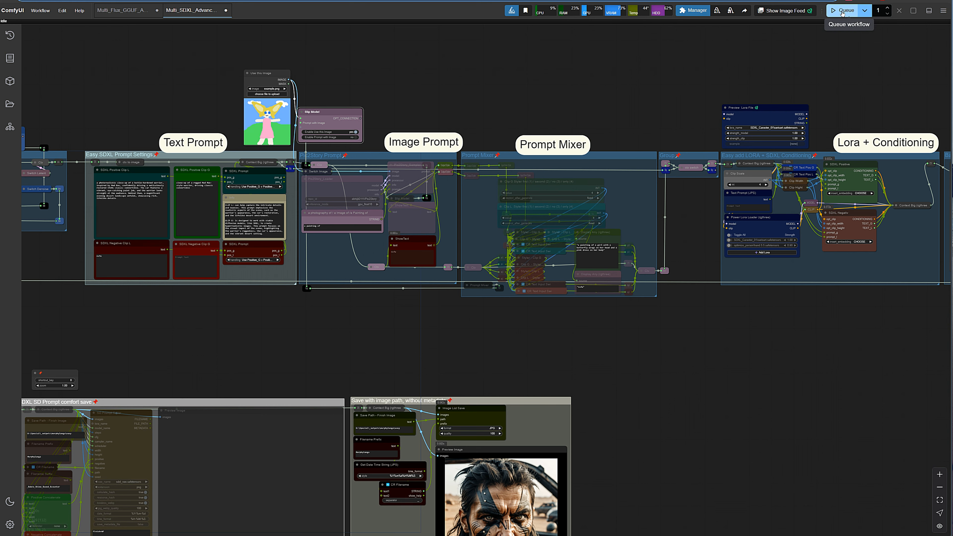
{"action": "left_click", "coordinate": [355, 137]}
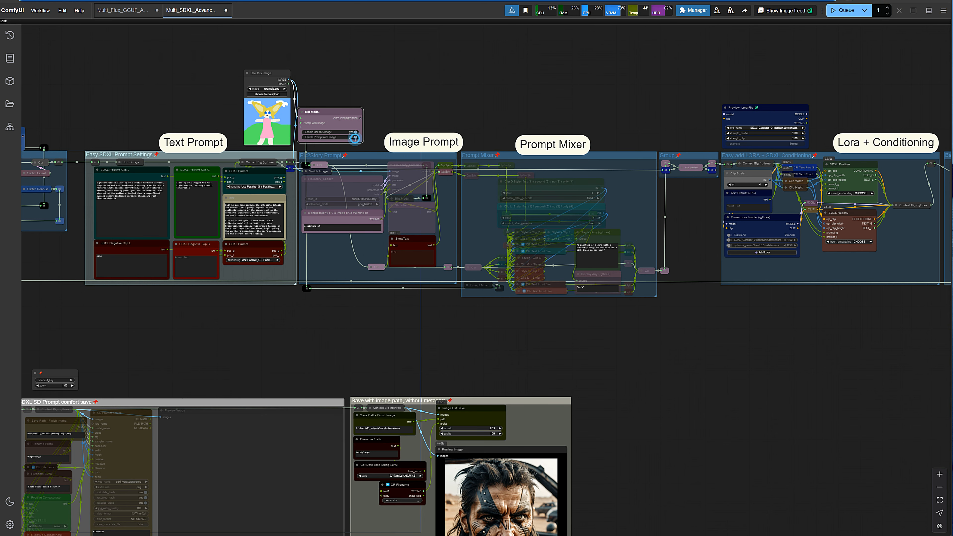
{"action": "left_click", "coordinate": [840, 10]}
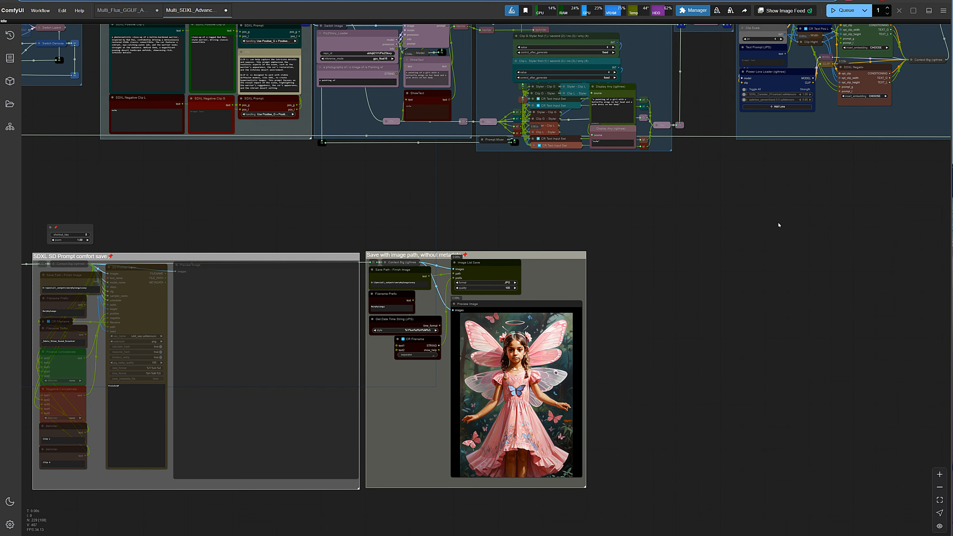
{"action": "left_click_drag", "start_coordinate": [783, 219], "coordinate": [417, 370]}
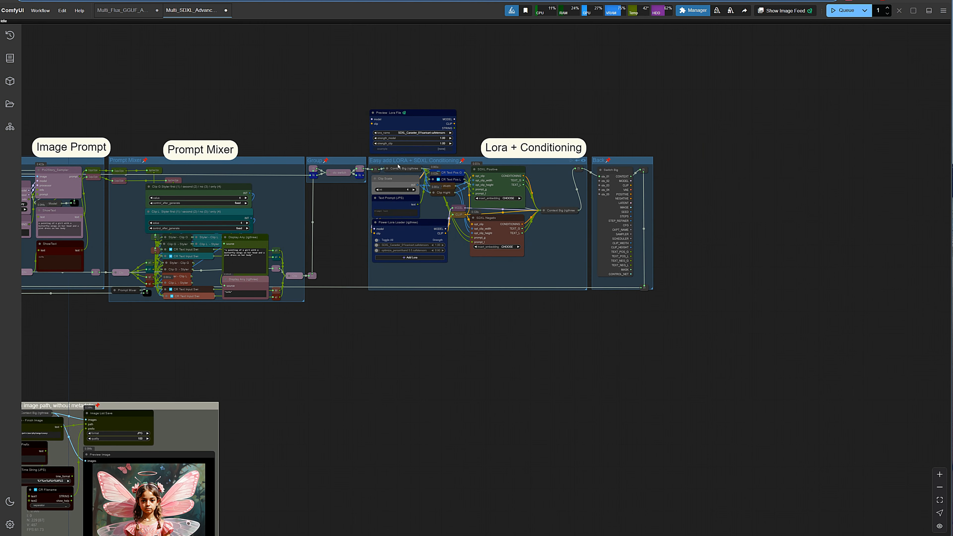
- Set the Clip G and Clip L Styler values to 1 in the Prompt Mixer, queue the workflow and view the resulting image
{"action": "scroll", "coordinate": [249, 197], "scroll_direction": "up", "scroll_amount": 5}
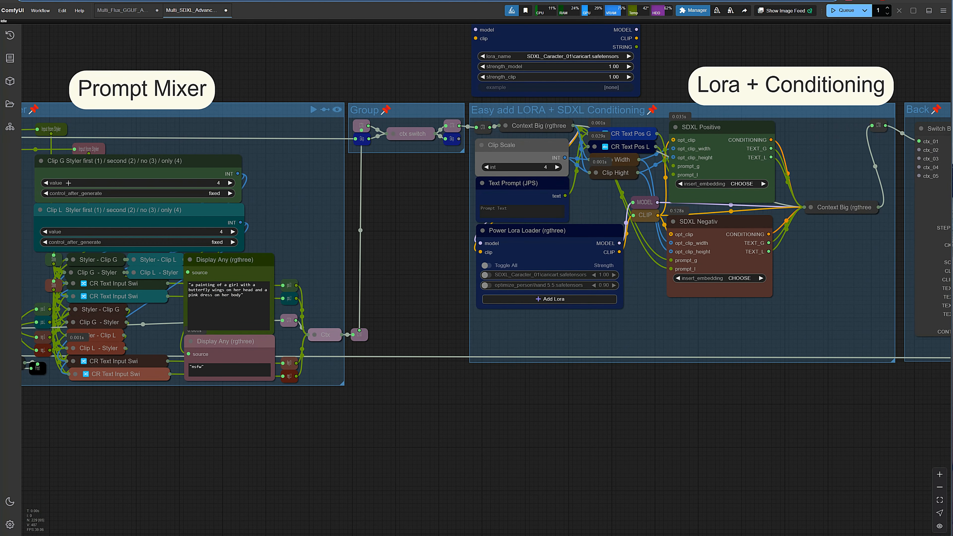
{"action": "left_click", "coordinate": [44, 183]}
{"action": "left_click", "coordinate": [45, 183]}
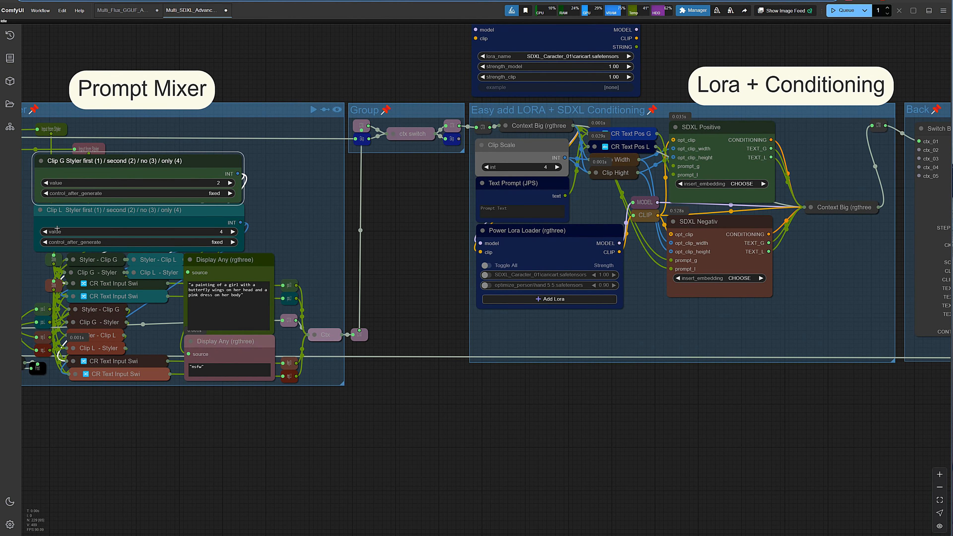
{"action": "left_click", "coordinate": [844, 10]}
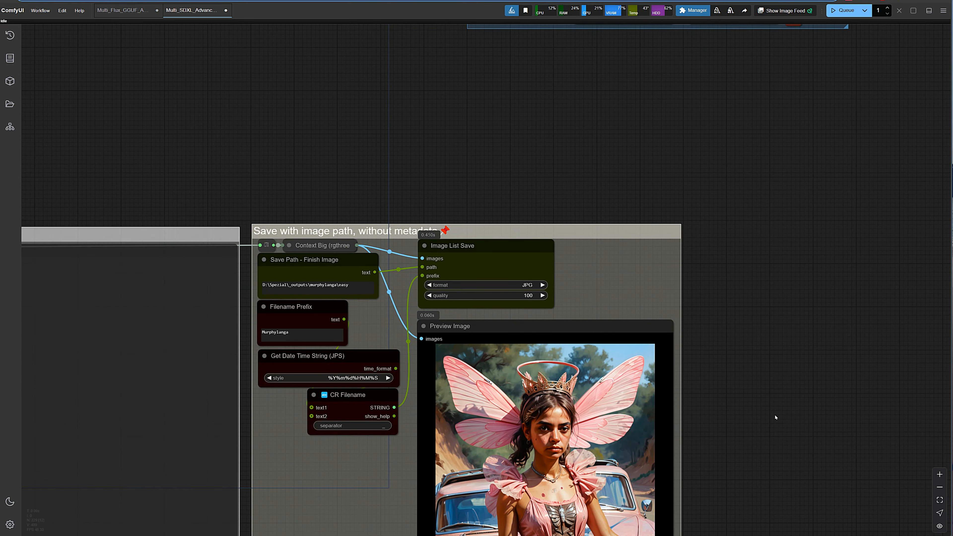
{"action": "left_click_drag", "start_coordinate": [775, 417], "coordinate": [708, 208]}
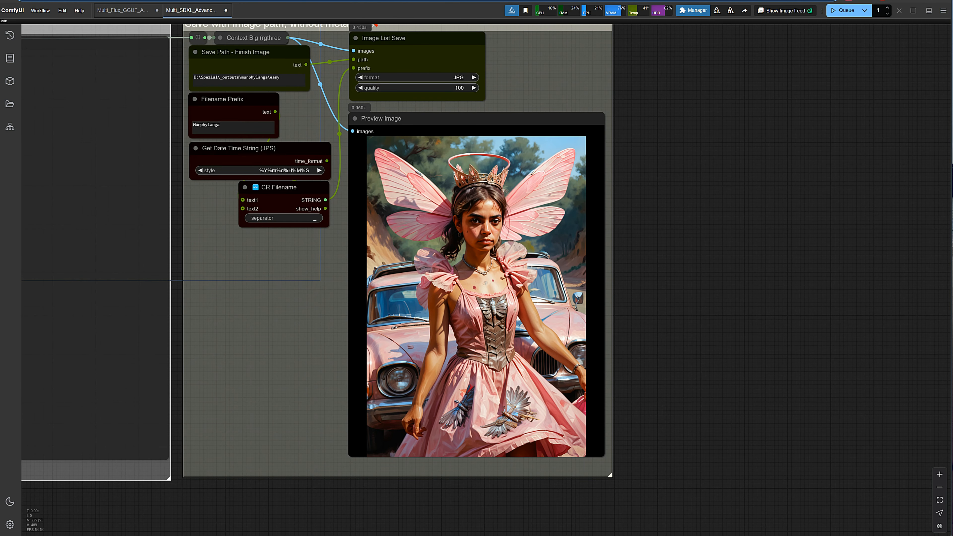
- Set the Clip G Styler to 4 and the Clip L Styler to 3, and queue the workflow, following the run to its preview image
{"action": "scroll", "coordinate": [753, 79], "scroll_direction": "down", "scroll_amount": 8}
{"action": "left_click_drag", "start_coordinate": [792, 80], "coordinate": [573, 428]}
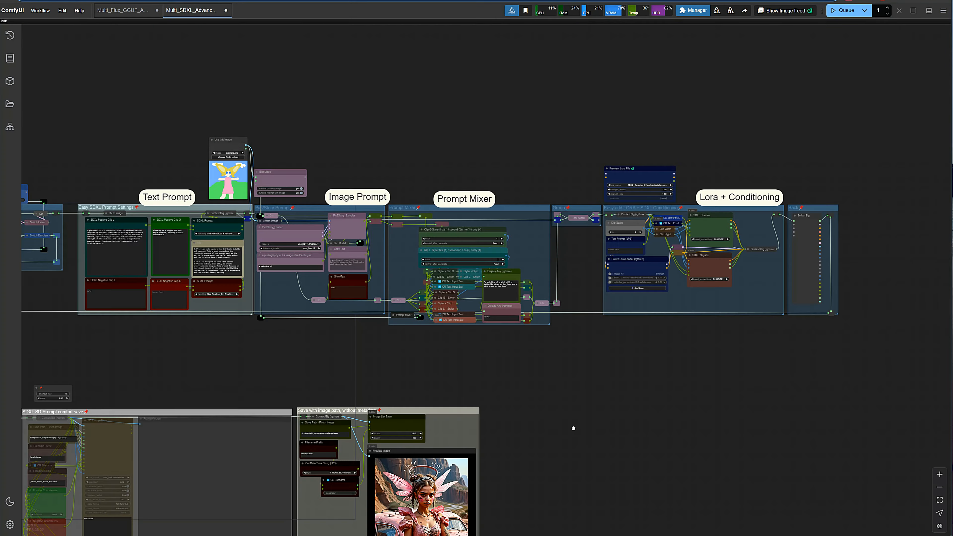
{"action": "scroll", "coordinate": [568, 292], "scroll_direction": "up", "scroll_amount": 8}
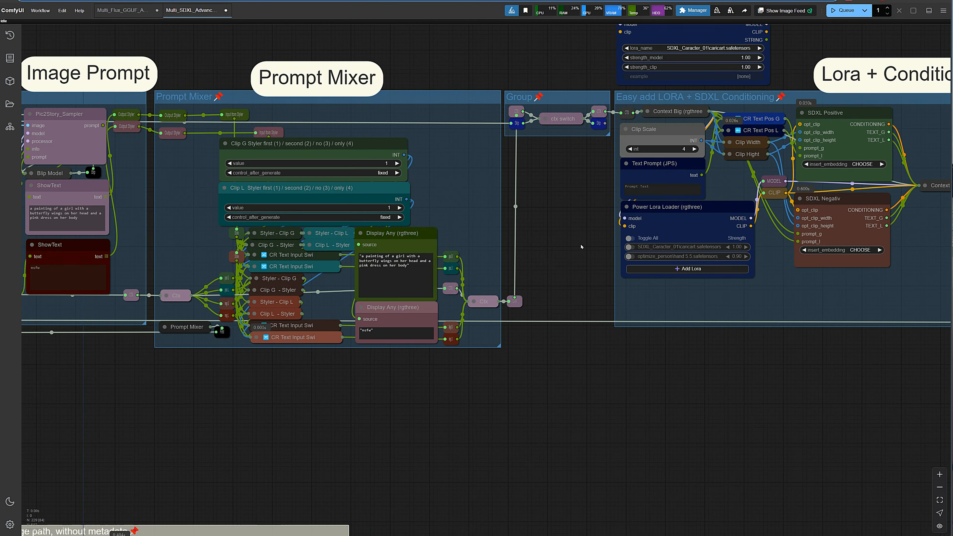
{"action": "left_click", "coordinate": [396, 163]}
{"action": "left_click", "coordinate": [396, 163]}
{"action": "left_click", "coordinate": [396, 163]}
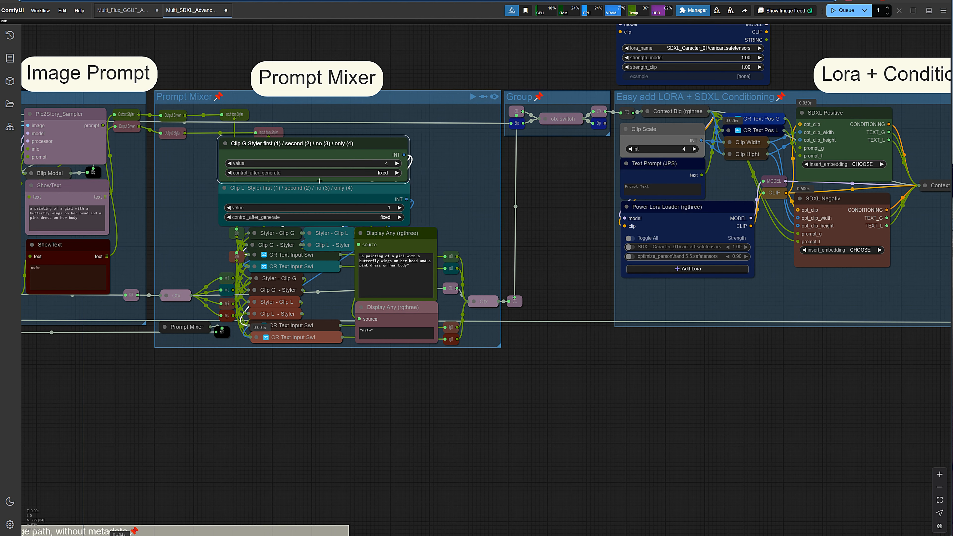
{"action": "left_click", "coordinate": [400, 208]}
{"action": "left_click", "coordinate": [400, 207]}
{"action": "left_click", "coordinate": [842, 10]}
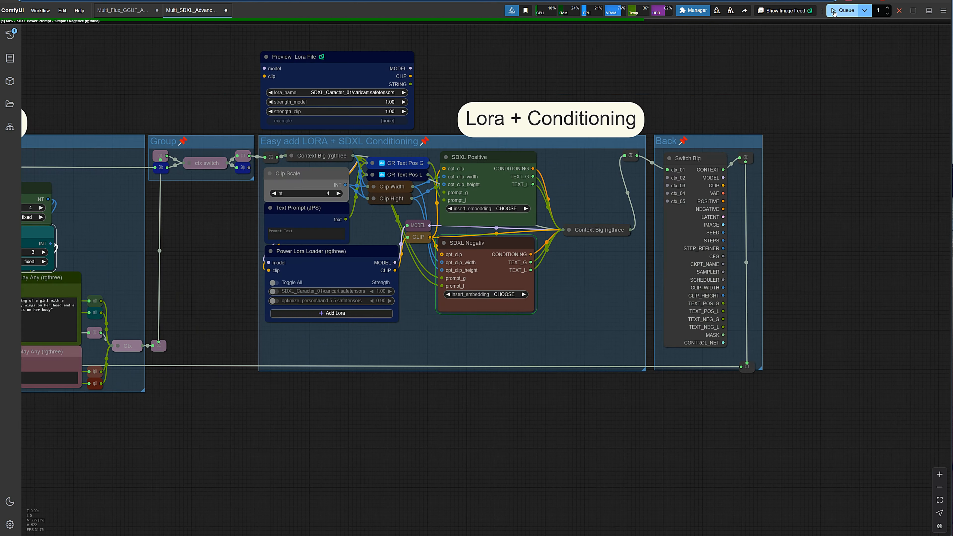
{"action": "key", "text": "alt+shift+s"}
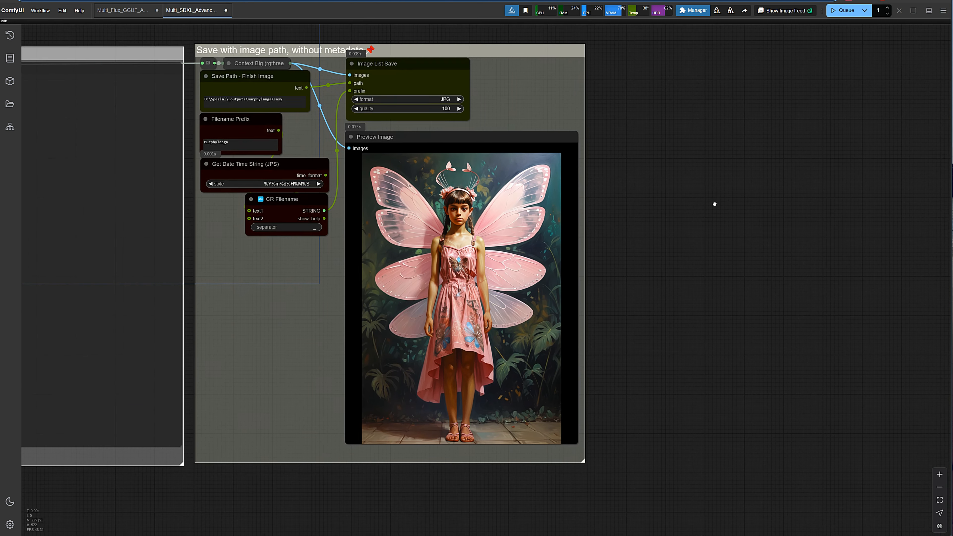
{"action": "left_click_drag", "start_coordinate": [715, 204], "coordinate": [715, 200]}
{"action": "scroll", "coordinate": [659, 268], "scroll_direction": "up", "scroll_amount": 3}
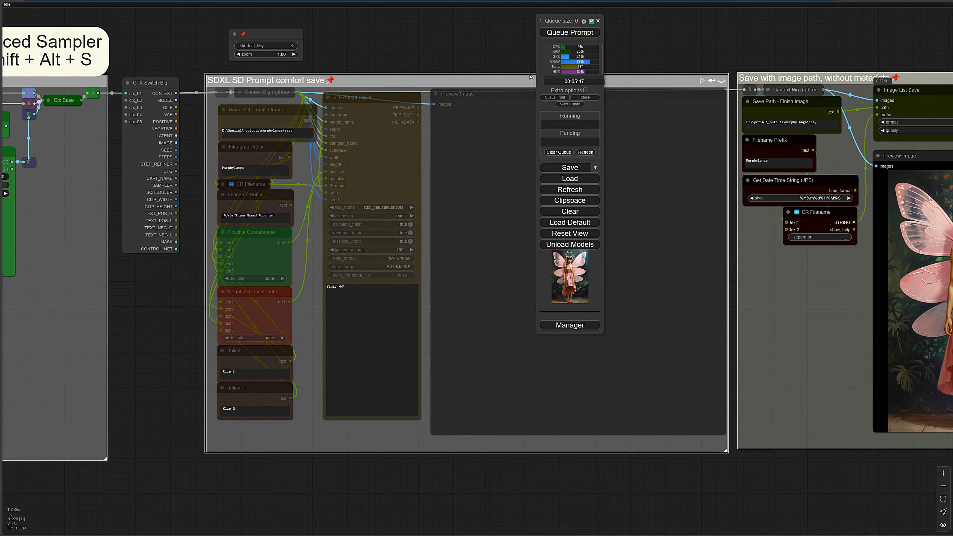
- In the Comfy settings, set the link midpoint markers to Arrow
{"action": "left_click", "coordinate": [584, 22]}
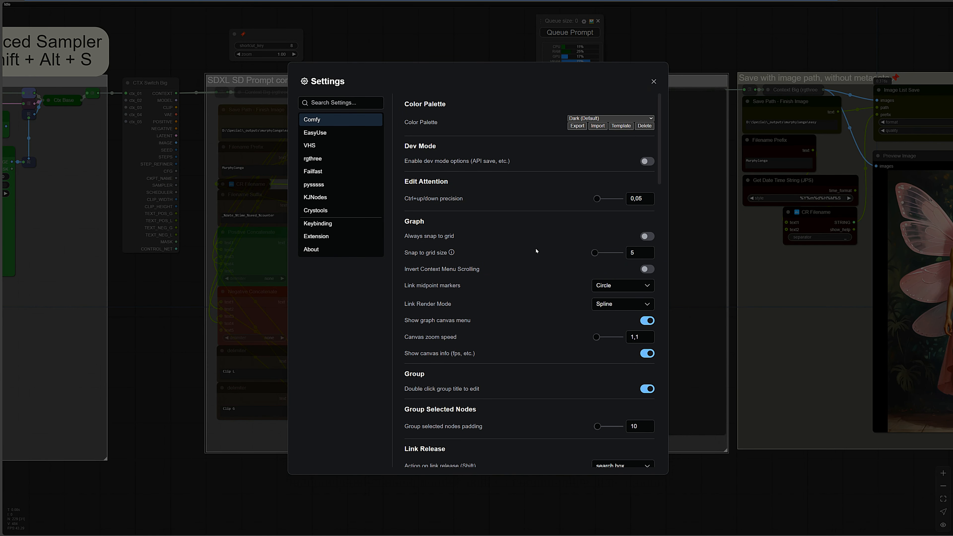
{"action": "scroll", "coordinate": [536, 250], "scroll_direction": "down", "scroll_amount": 1}
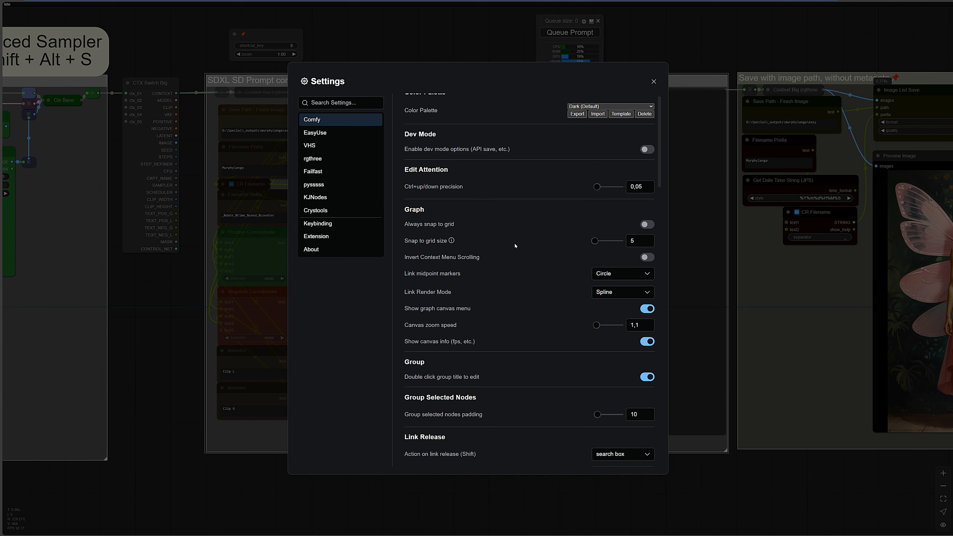
{"action": "scroll", "coordinate": [517, 244], "scroll_direction": "down", "scroll_amount": 4}
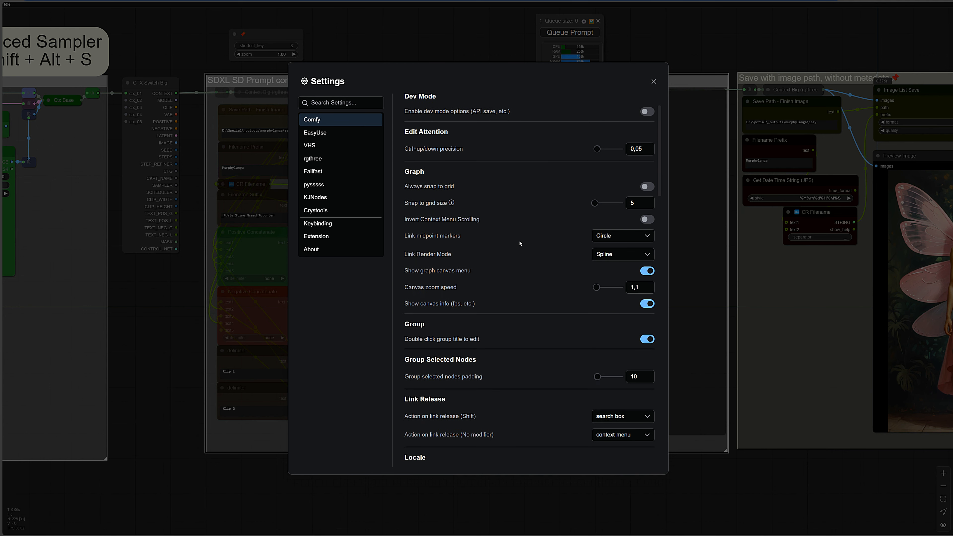
{"action": "left_click", "coordinate": [619, 230]}
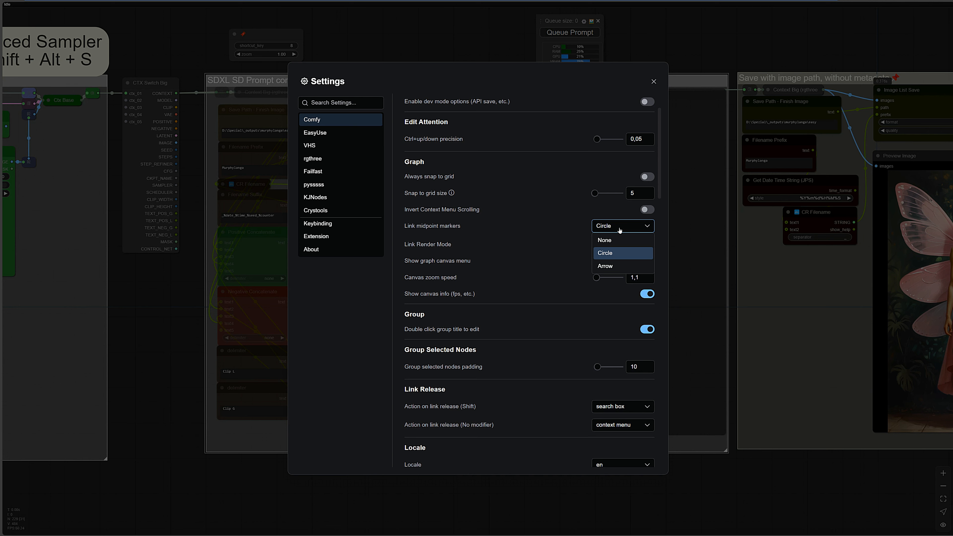
{"action": "left_click", "coordinate": [610, 267]}
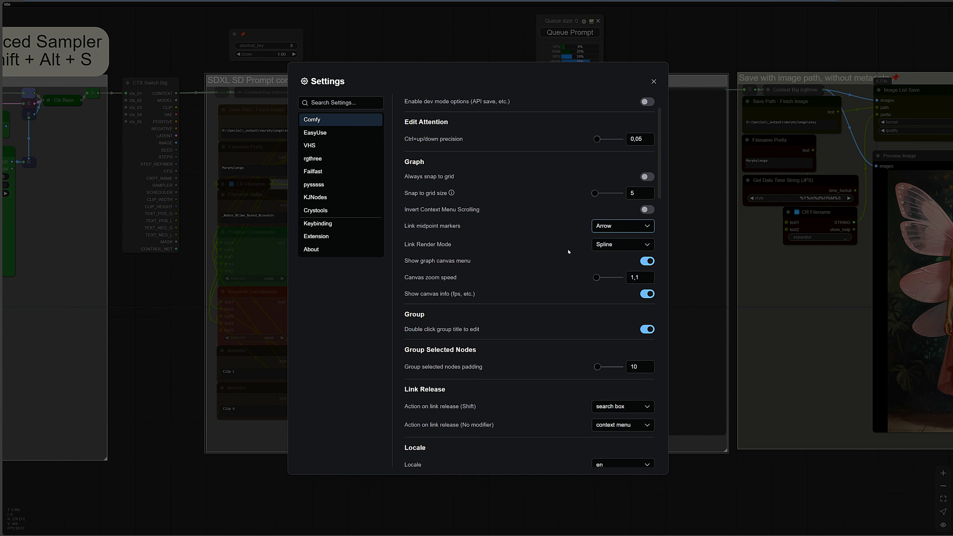
- Set the Use new menu option in the Comfy settings to Top
{"action": "scroll", "coordinate": [568, 251], "scroll_direction": "down", "scroll_amount": 4}
{"action": "scroll", "coordinate": [563, 252], "scroll_direction": "down", "scroll_amount": 5}
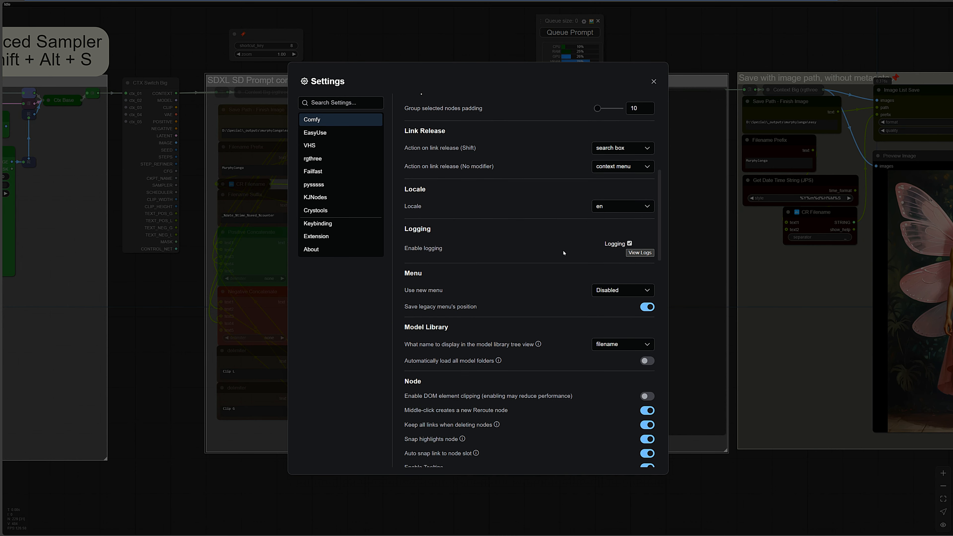
{"action": "scroll", "coordinate": [575, 259], "scroll_direction": "down", "scroll_amount": 1}
{"action": "left_click", "coordinate": [606, 257]}
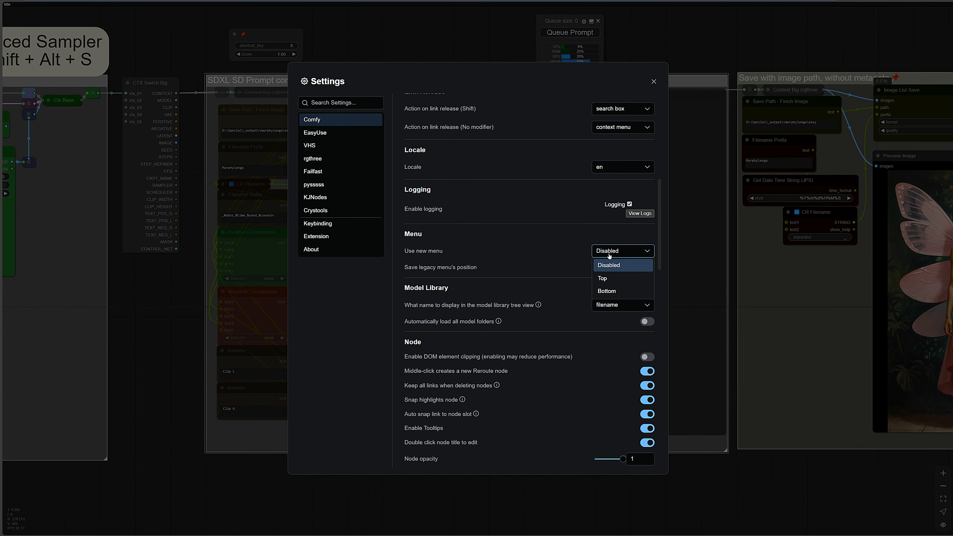
{"action": "left_click", "coordinate": [602, 278]}
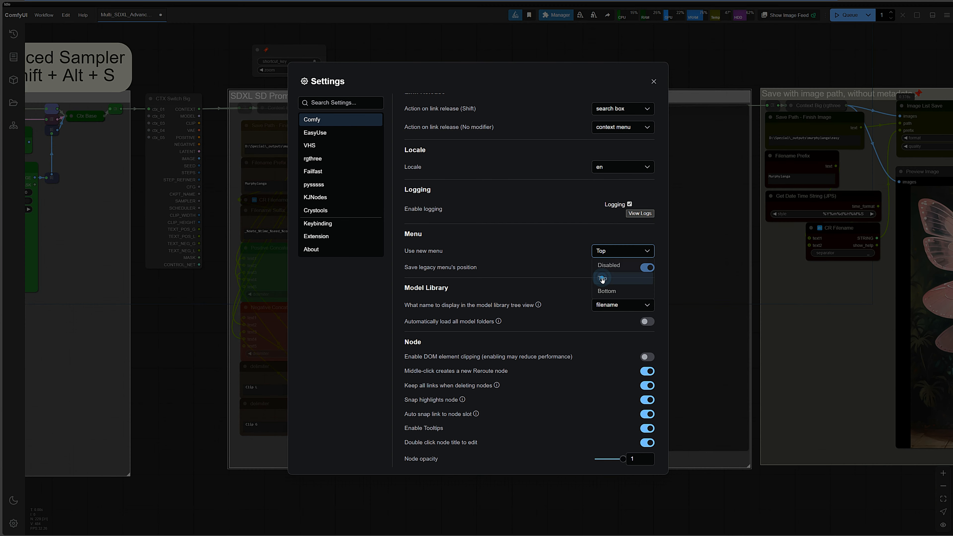
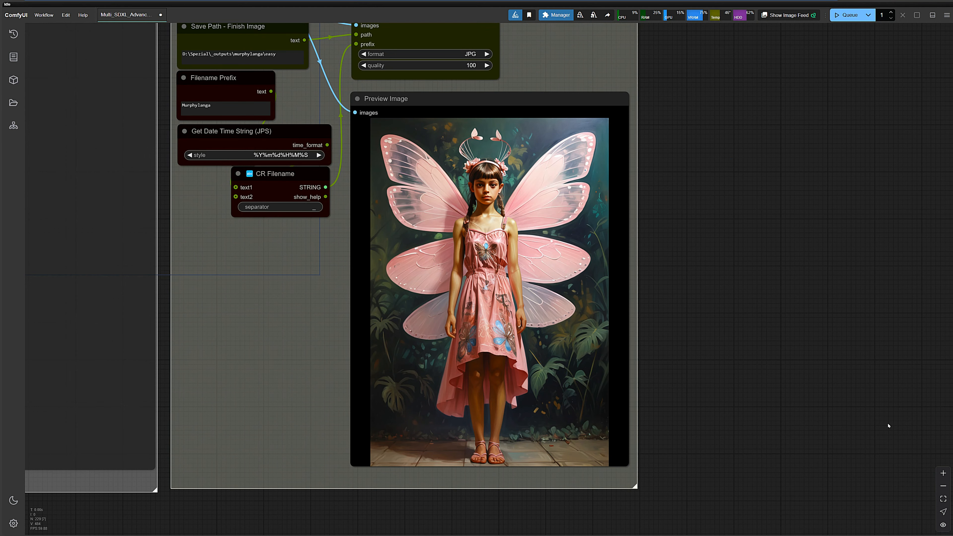
- Fit the whole workflow in view, select the Seed node in the SDXL base settings group and fit the view to that node
{"action": "left_click", "coordinate": [944, 499]}
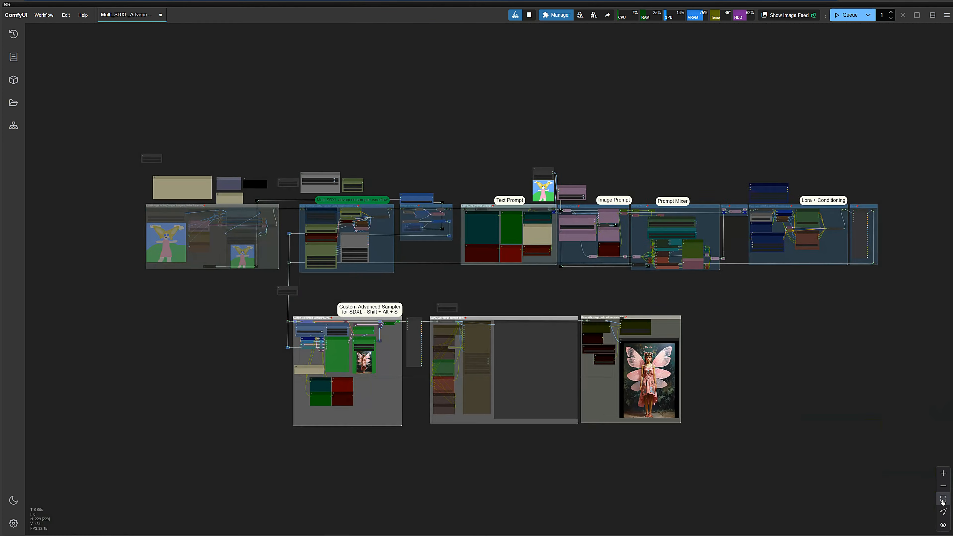
{"action": "left_click", "coordinate": [312, 212]}
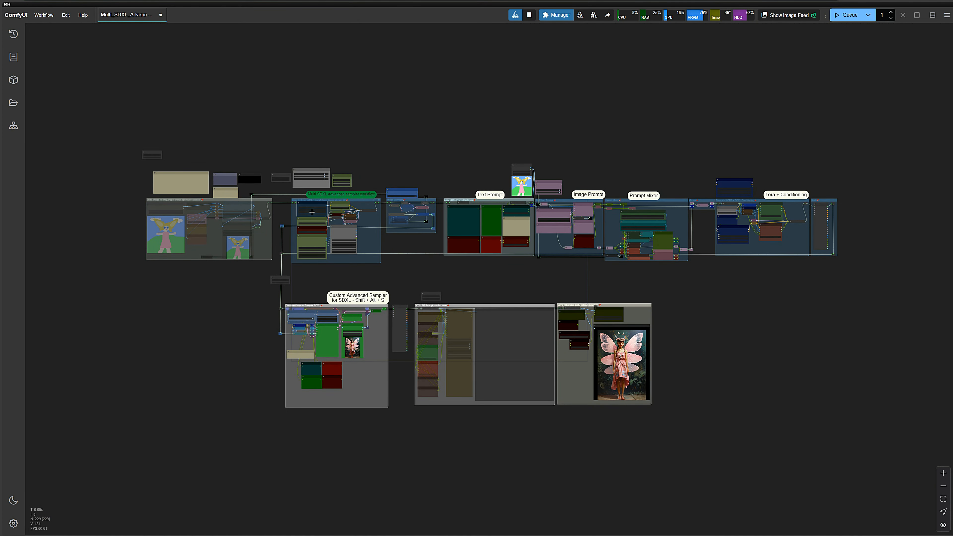
{"action": "left_click", "coordinate": [943, 498]}
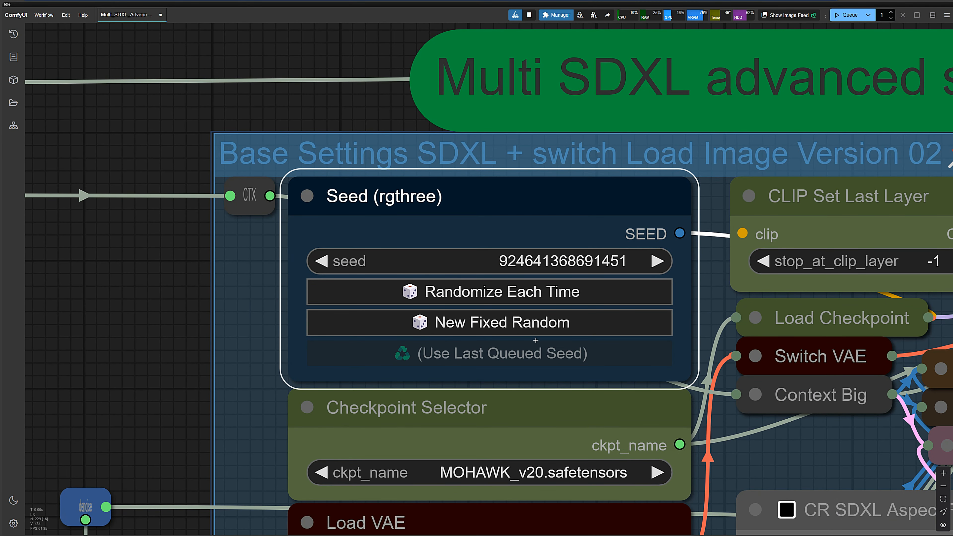
{"action": "scroll", "coordinate": [167, 342], "scroll_direction": "down", "scroll_amount": 8}
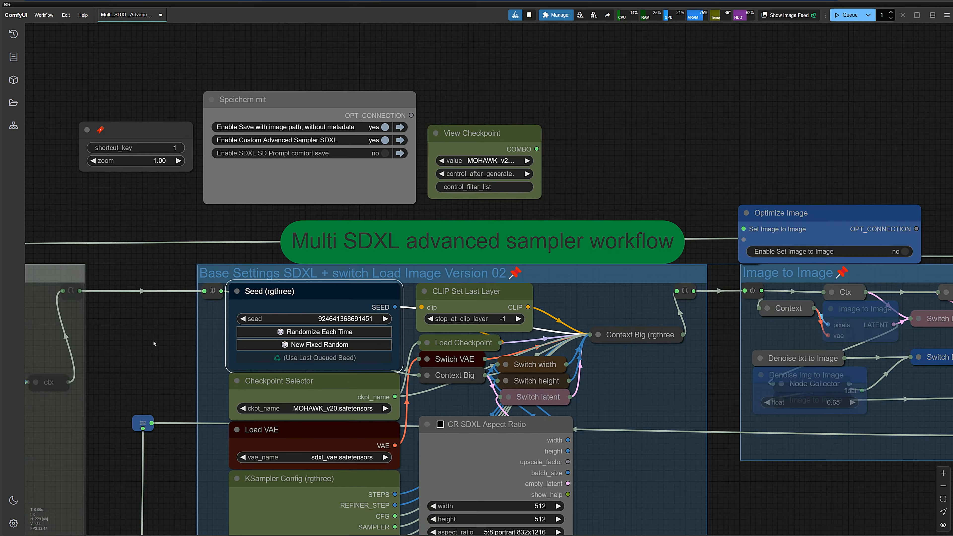
- Activate the bypassed Load Image for Img2Img group and bypass it again
{"action": "left_click_drag", "start_coordinate": [133, 346], "coordinate": [635, 269]}
{"action": "scroll", "coordinate": [634, 270], "scroll_direction": "down", "scroll_amount": 3}
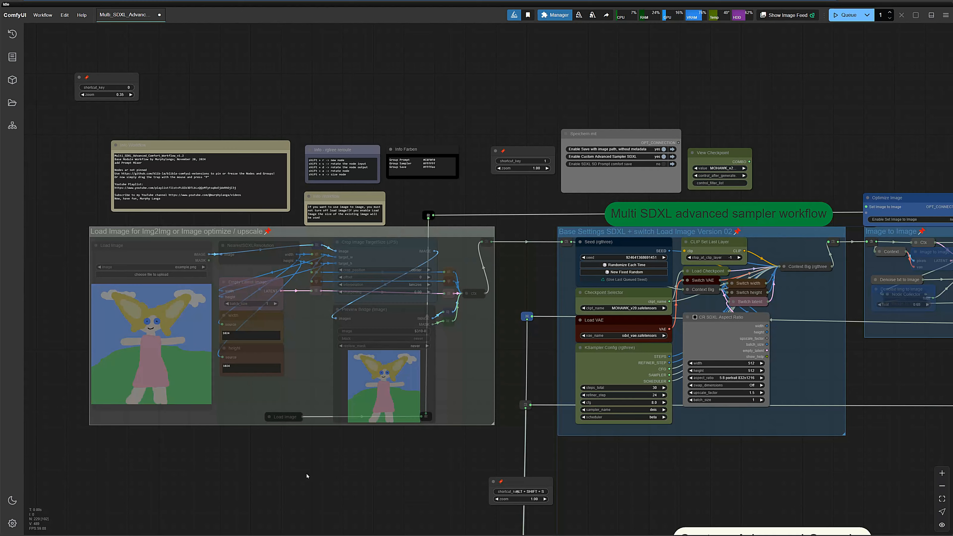
{"action": "scroll", "coordinate": [308, 475], "scroll_direction": "up", "scroll_amount": 3}
{"action": "left_click_drag", "start_coordinate": [233, 458], "coordinate": [299, 449]}
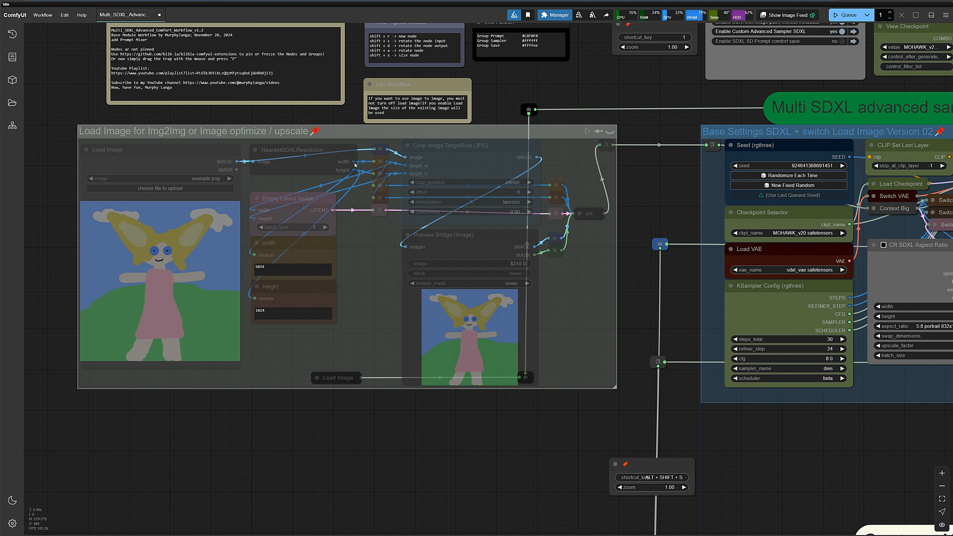
{"action": "scroll", "coordinate": [478, 425], "scroll_direction": "down", "scroll_amount": 2}
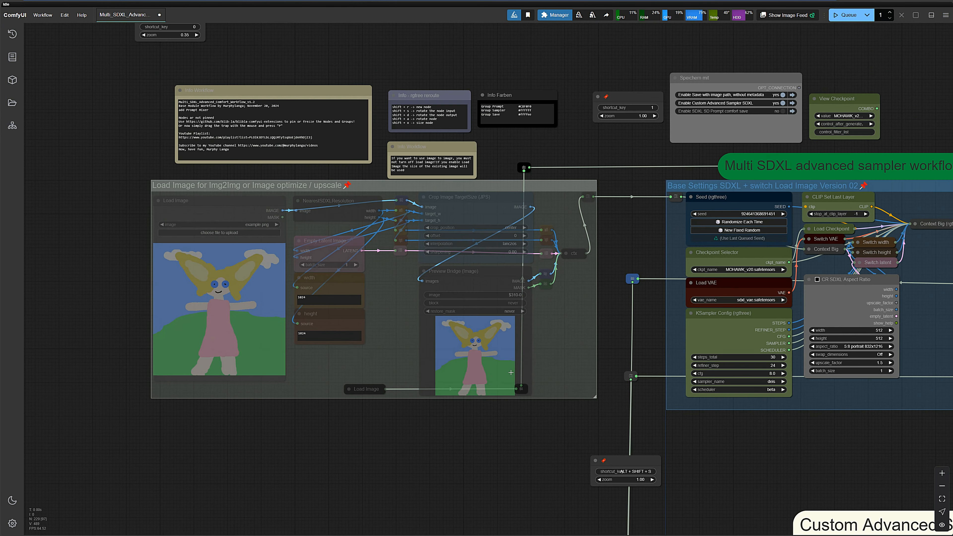
{"action": "scroll", "coordinate": [617, 229], "scroll_direction": "up", "scroll_amount": 2}
{"action": "left_click", "coordinate": [581, 173]}
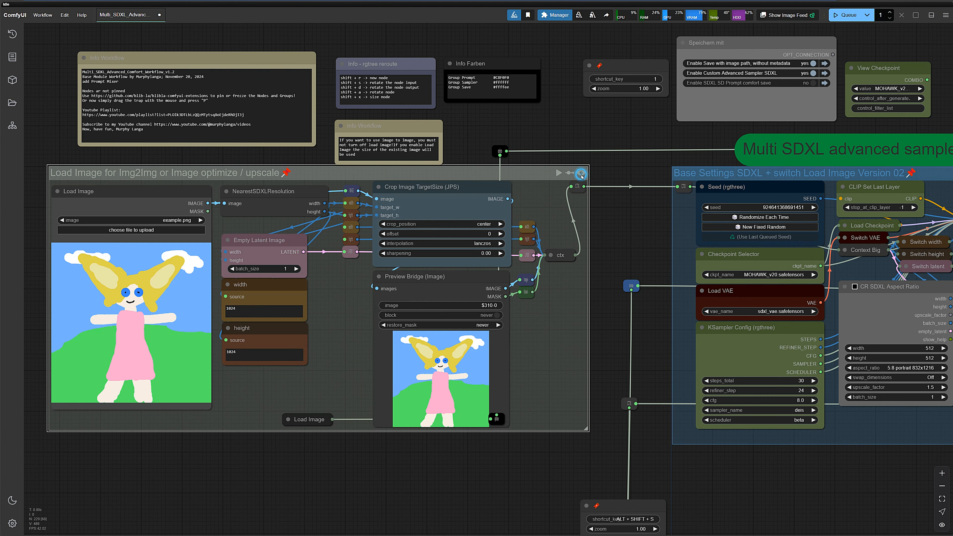
{"action": "left_click", "coordinate": [582, 174]}
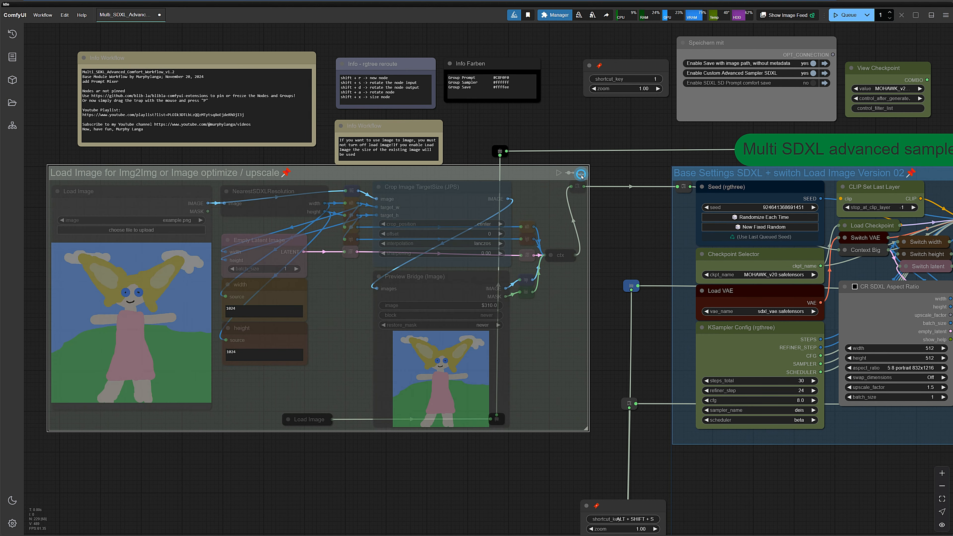
- Enable Set Image to Image in the Optimize Image node, and inspect the img-to-image denoise setting and the Load Image group
{"action": "scroll", "coordinate": [640, 239], "scroll_direction": "down", "scroll_amount": 5}
{"action": "left_click_drag", "start_coordinate": [640, 238], "coordinate": [188, 225]}
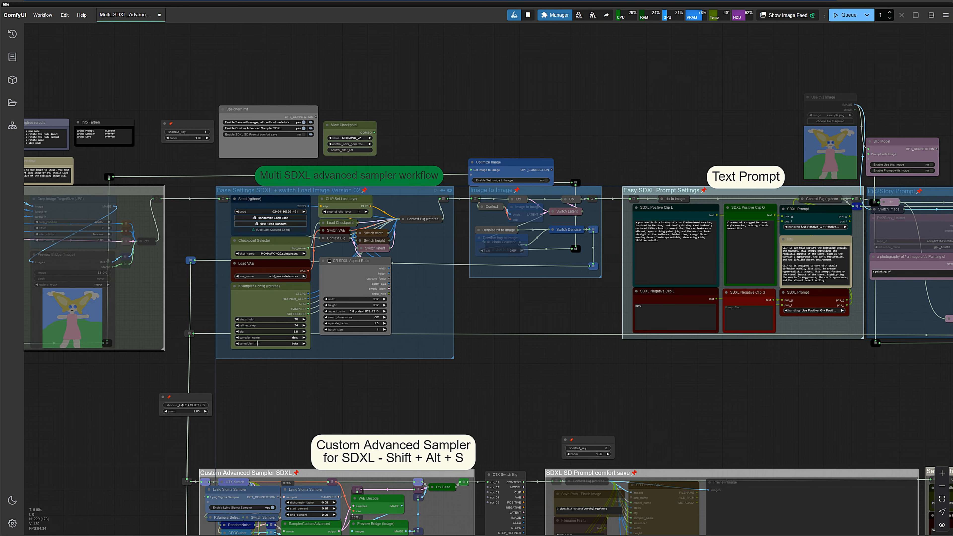
{"action": "left_click_drag", "start_coordinate": [488, 310], "coordinate": [341, 339]}
{"action": "scroll", "coordinate": [335, 310], "scroll_direction": "up", "scroll_amount": 2}
{"action": "scroll", "coordinate": [334, 309], "scroll_direction": "up", "scroll_amount": 2}
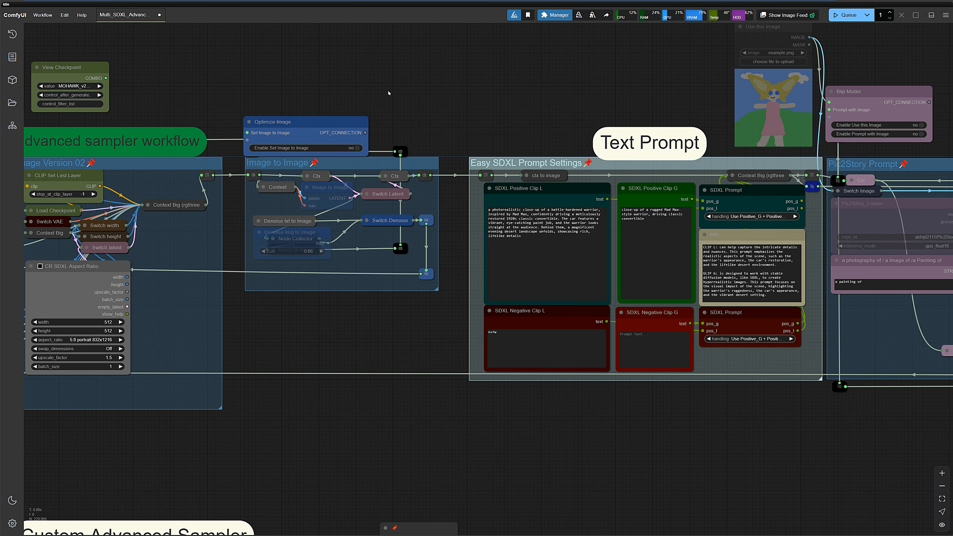
{"action": "scroll", "coordinate": [330, 311], "scroll_direction": "down", "scroll_amount": 4}
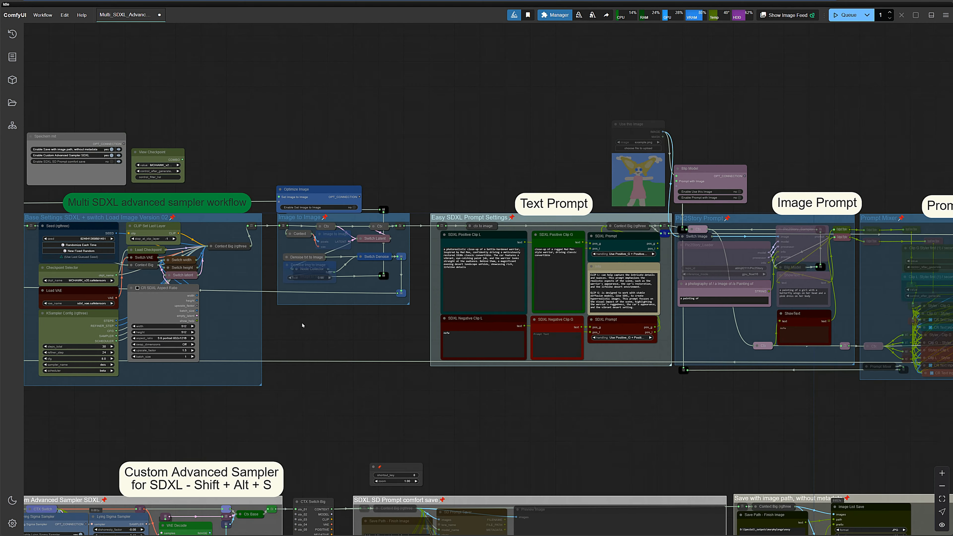
{"action": "left_click", "coordinate": [353, 207]}
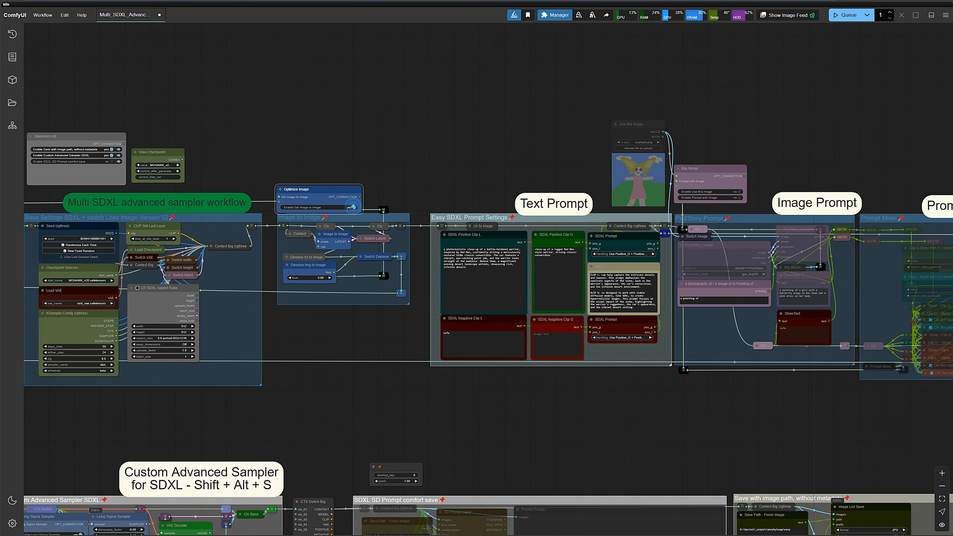
{"action": "scroll", "coordinate": [310, 345], "scroll_direction": "up", "scroll_amount": 4}
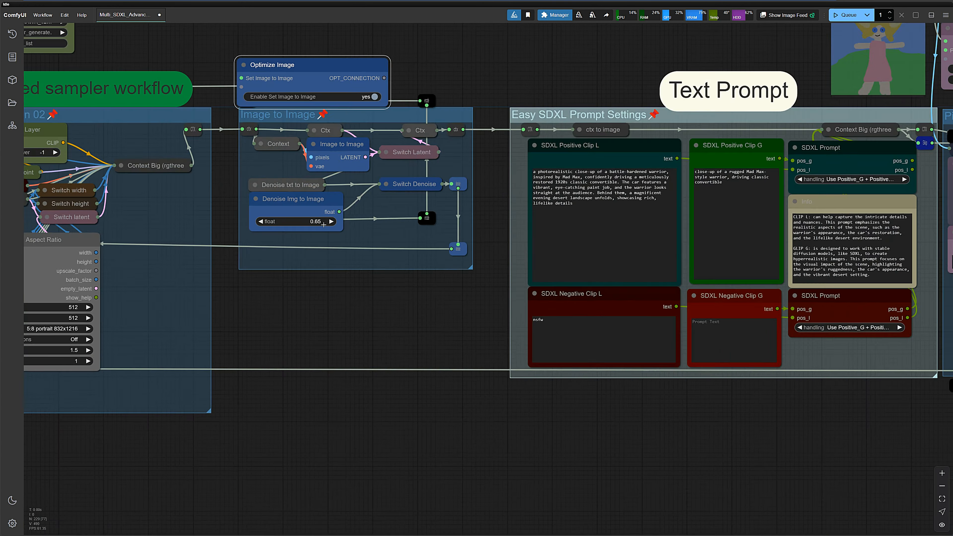
{"action": "scroll", "coordinate": [298, 310], "scroll_direction": "down", "scroll_amount": 5}
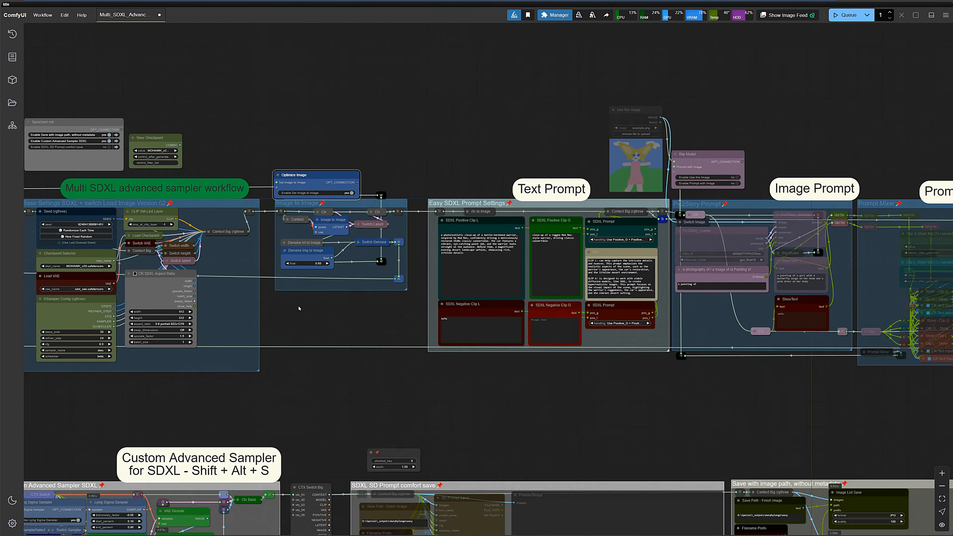
{"action": "left_click_drag", "start_coordinate": [298, 310], "coordinate": [647, 289]}
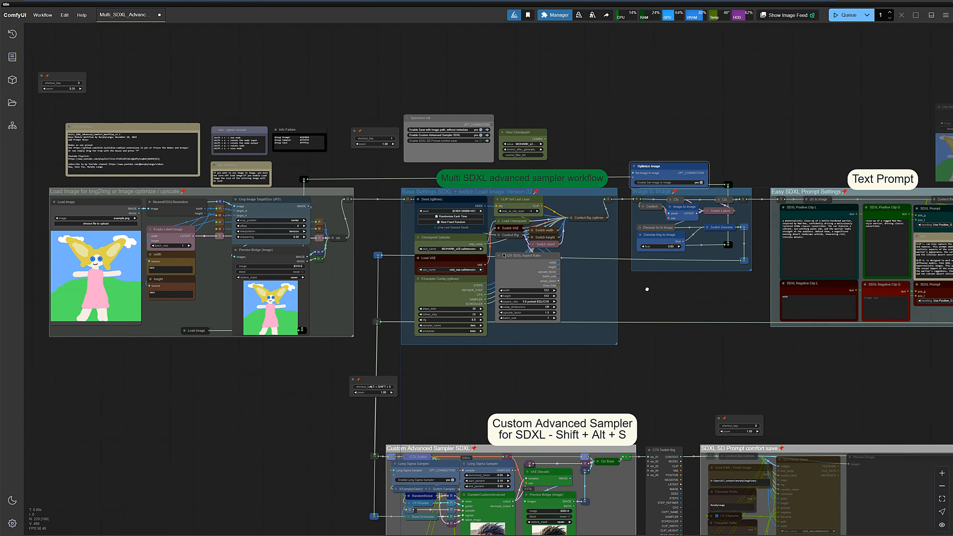
- Disable Set Image to Image in the Optimize Image node and enable it again
{"action": "left_click", "coordinate": [701, 182]}
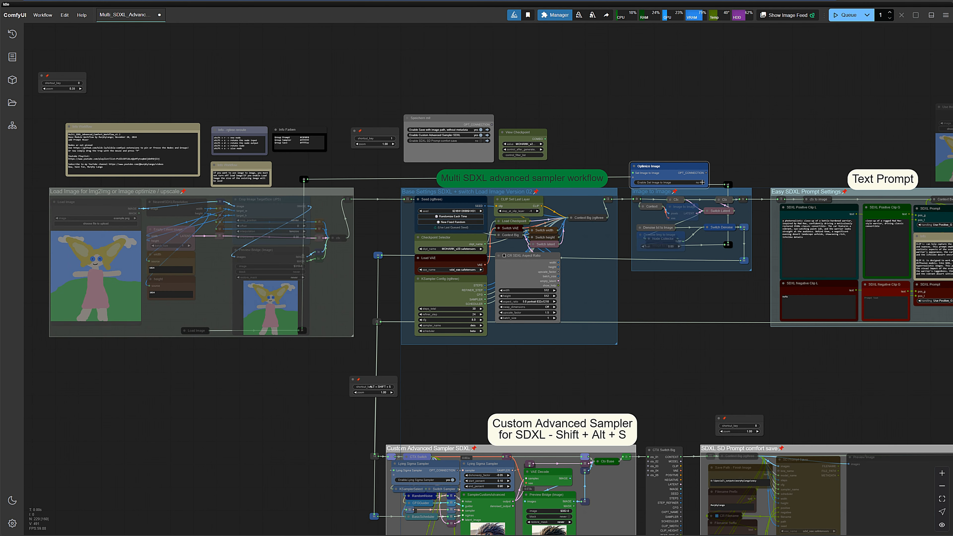
{"action": "left_click", "coordinate": [701, 183]}
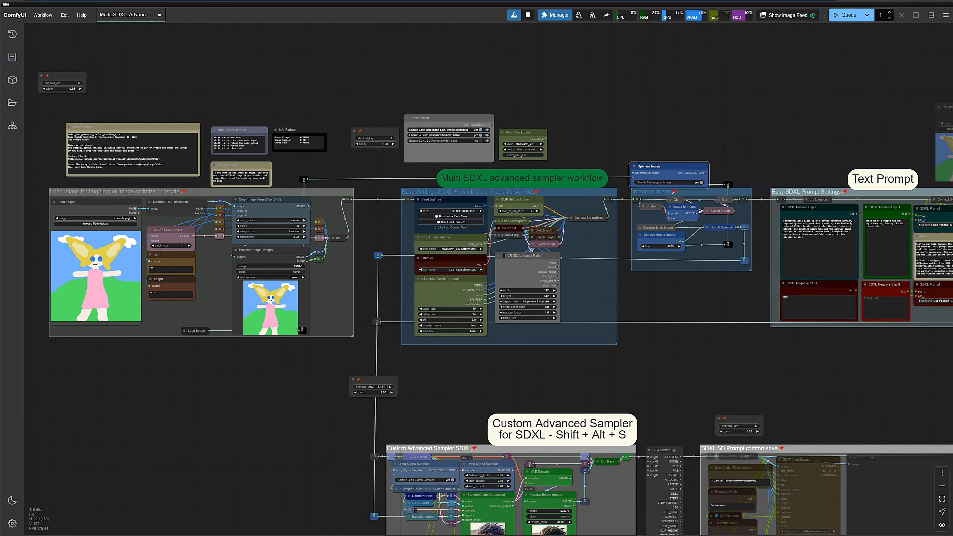
- Briefly enable Use this Image in the Blip Model node, switch it off again, and enable Prompt with Image
{"action": "left_click_drag", "start_coordinate": [831, 109], "coordinate": [340, 107]}
{"action": "scroll", "coordinate": [349, 110], "scroll_direction": "up", "scroll_amount": 2}
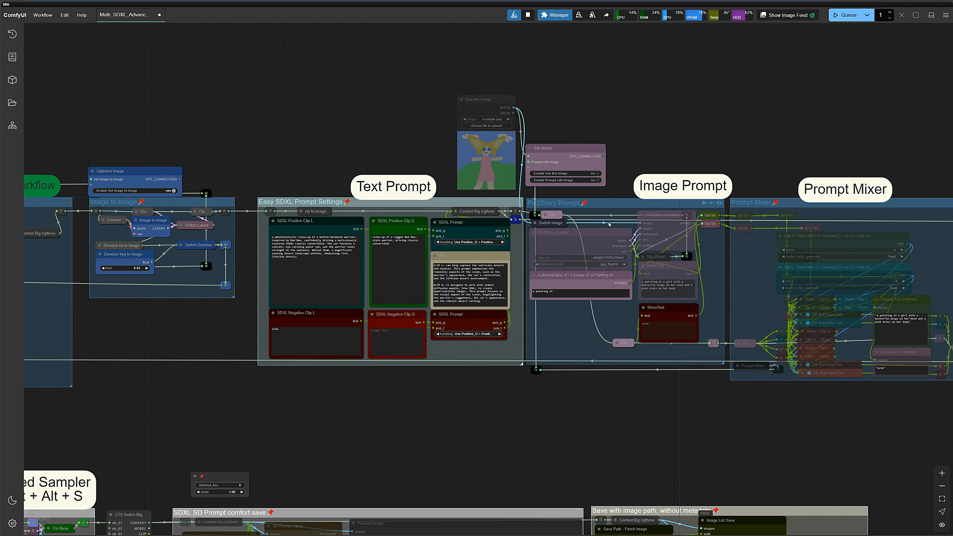
{"action": "left_click", "coordinate": [598, 174]}
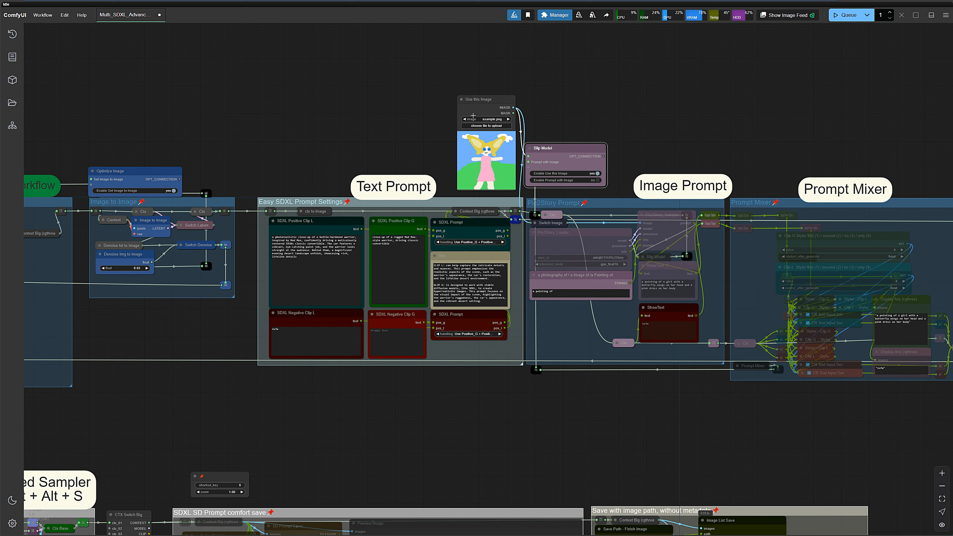
{"action": "left_click", "coordinate": [598, 174]}
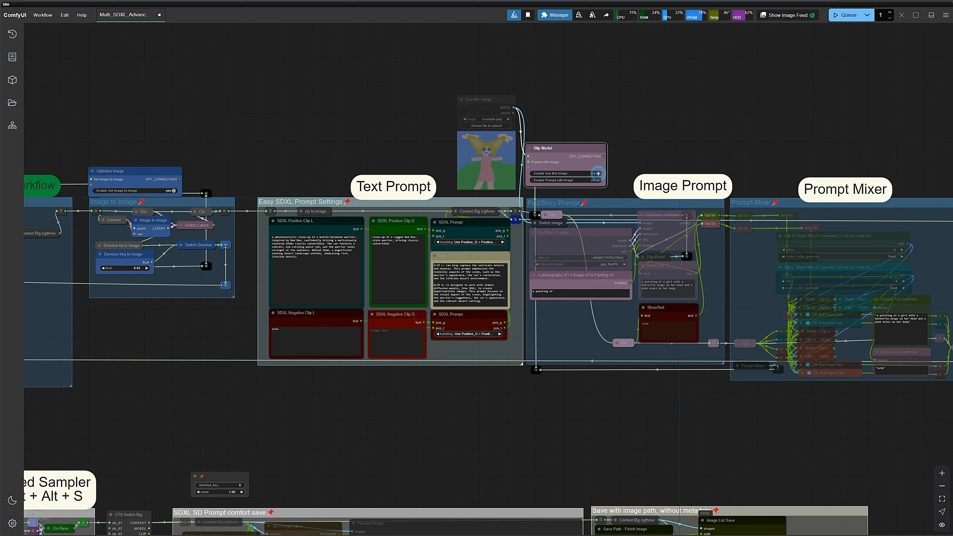
{"action": "left_click", "coordinate": [598, 181]}
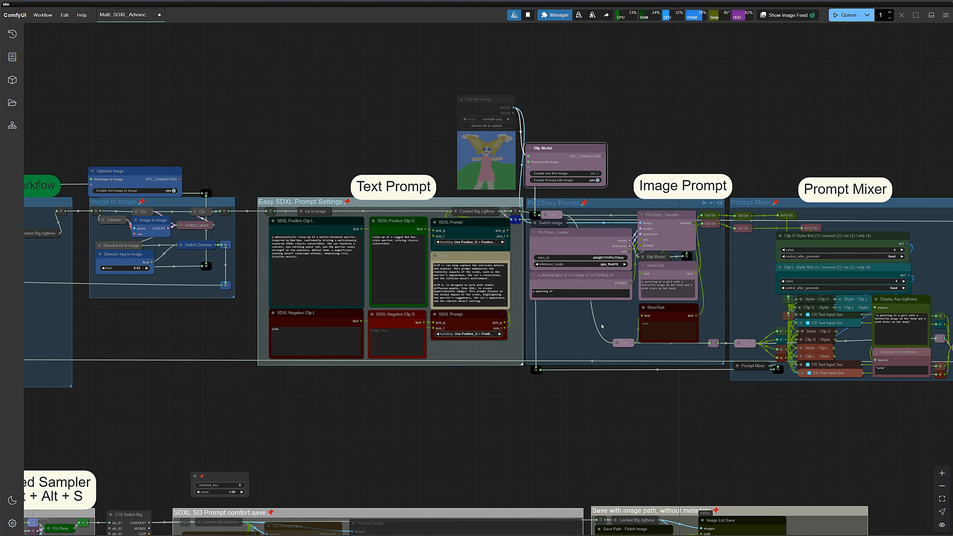
- Inspect the text and image prompt groups and leave Use this Image disabled in the Blip Model node
{"action": "scroll", "coordinate": [591, 280], "scroll_direction": "down", "scroll_amount": 5}
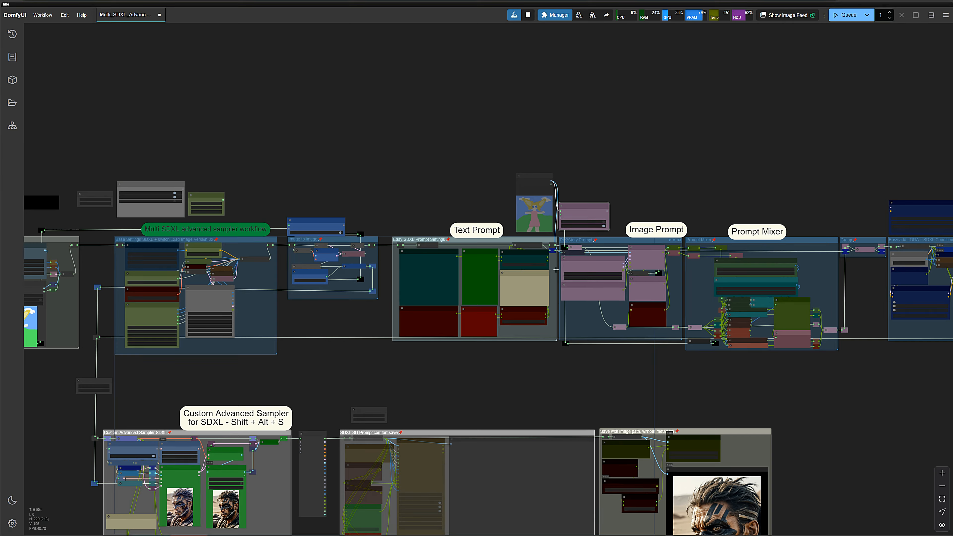
{"action": "left_click_drag", "start_coordinate": [416, 195], "coordinate": [520, 153]}
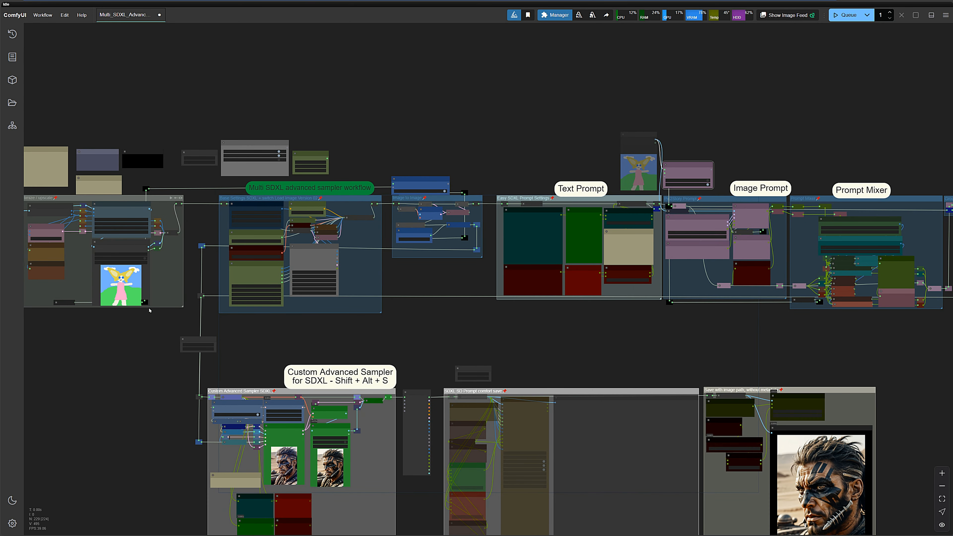
{"action": "scroll", "coordinate": [709, 206], "scroll_direction": "up", "scroll_amount": 10}
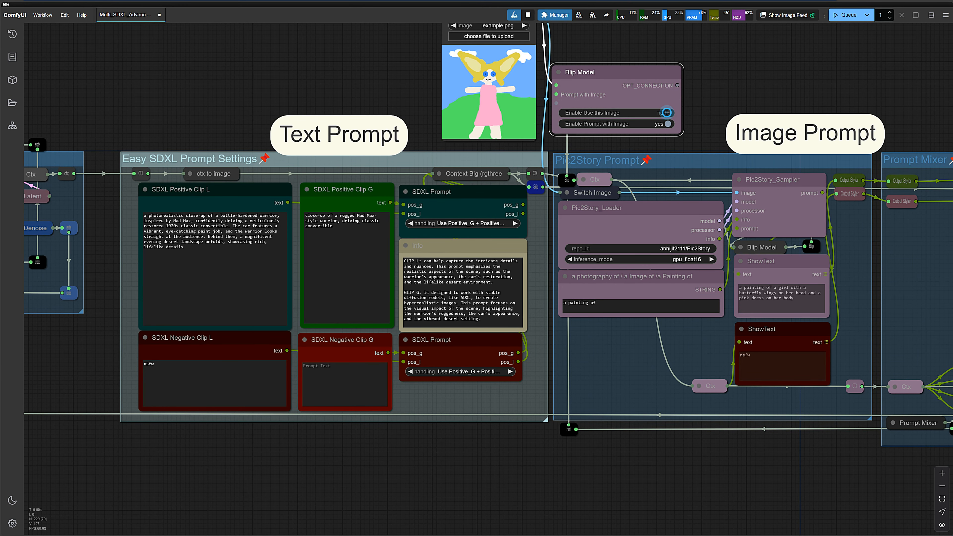
{"action": "left_click", "coordinate": [664, 112]}
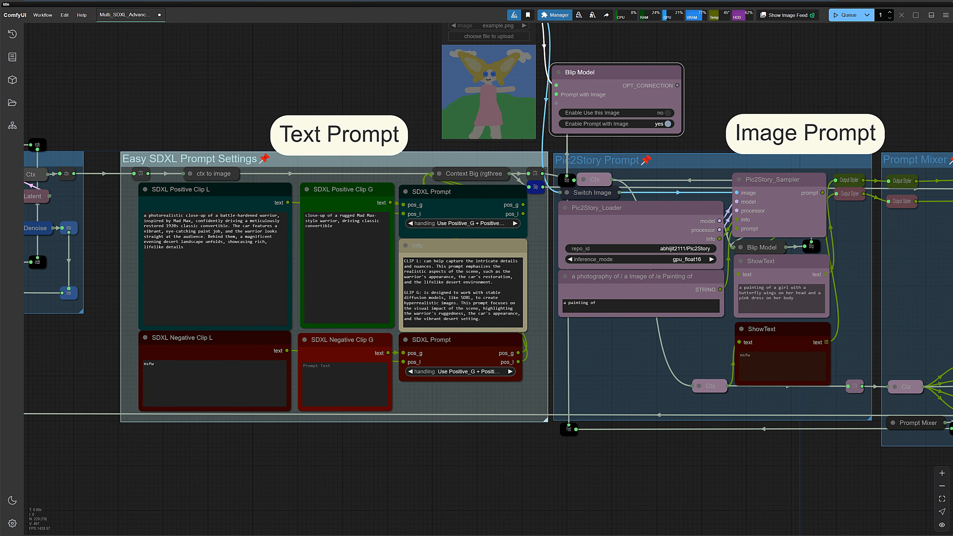
- Set both the Clip G Styler and Clip L Styler values in the Prompt Mixer group to 1
{"action": "left_click_drag", "start_coordinate": [845, 64], "coordinate": [284, 52]}
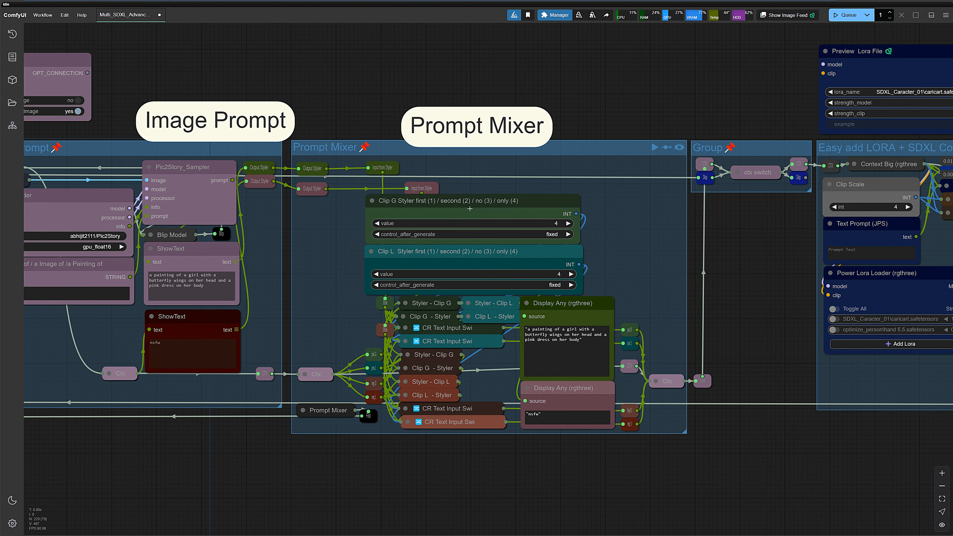
{"action": "scroll", "coordinate": [469, 209], "scroll_direction": "down", "scroll_amount": 6}
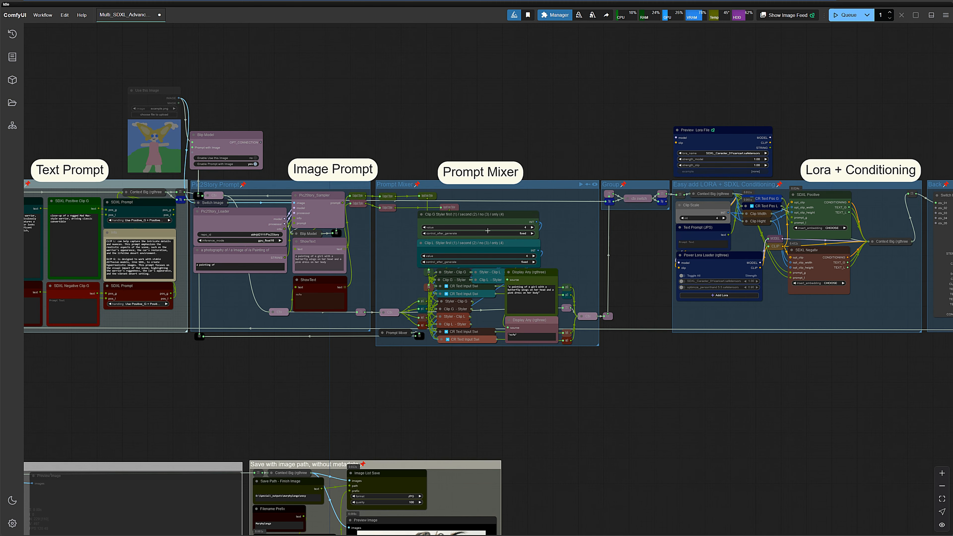
{"action": "scroll", "coordinate": [487, 230], "scroll_direction": "up", "scroll_amount": 5}
{"action": "left_click", "coordinate": [331, 213]}
{"action": "left_click", "coordinate": [331, 213]}
{"action": "left_click", "coordinate": [331, 213]}
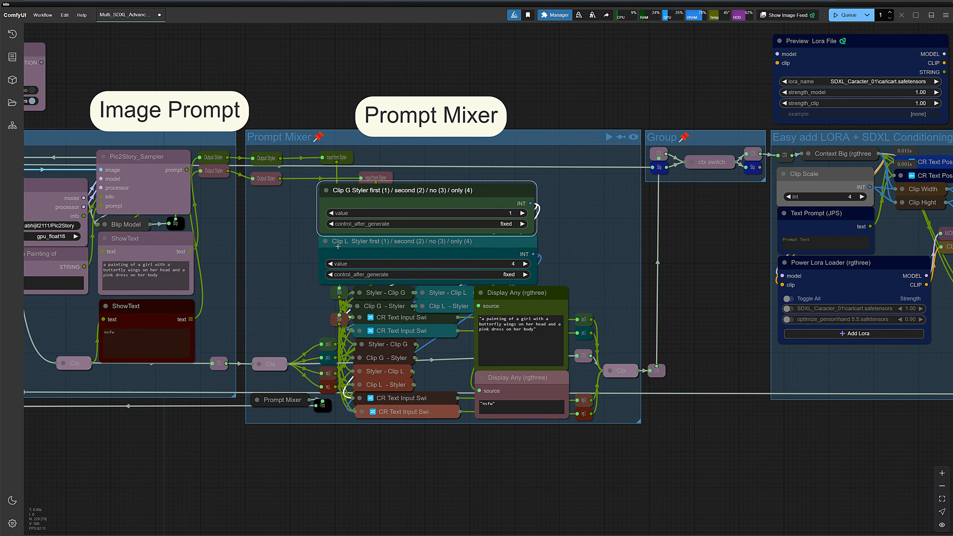
{"action": "left_click", "coordinate": [330, 264]}
{"action": "left_click", "coordinate": [330, 264]}
{"action": "left_click", "coordinate": [330, 263]}
- Raise the Clip G Styler and Clip L Styler values in the Prompt Mixer group to 2
{"action": "scroll", "coordinate": [332, 265], "scroll_direction": "down", "scroll_amount": 3}
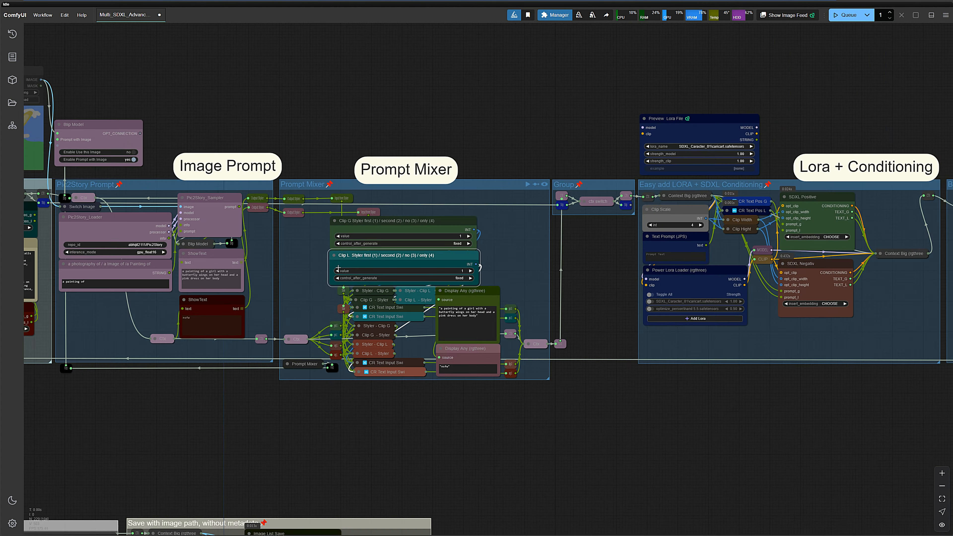
{"action": "left_click", "coordinate": [469, 236]}
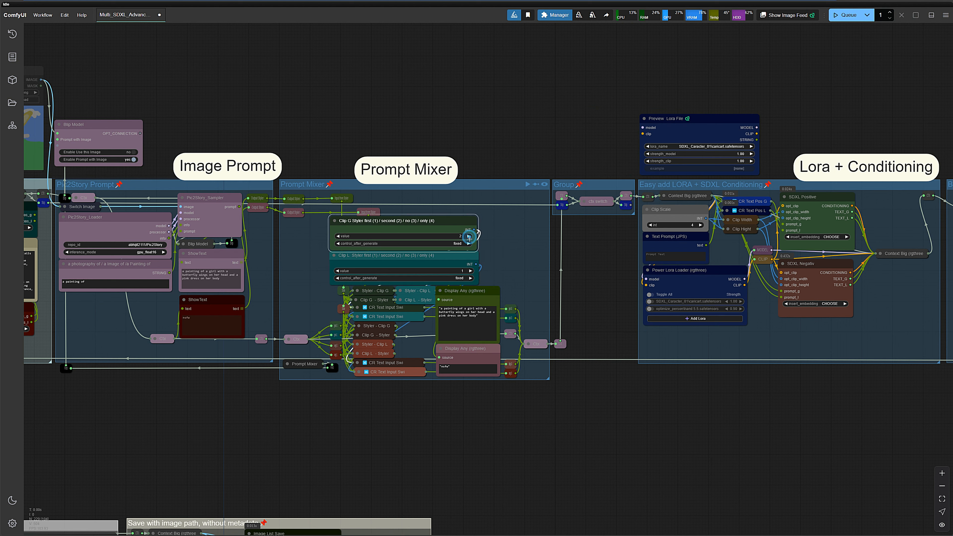
{"action": "left_click", "coordinate": [470, 271]}
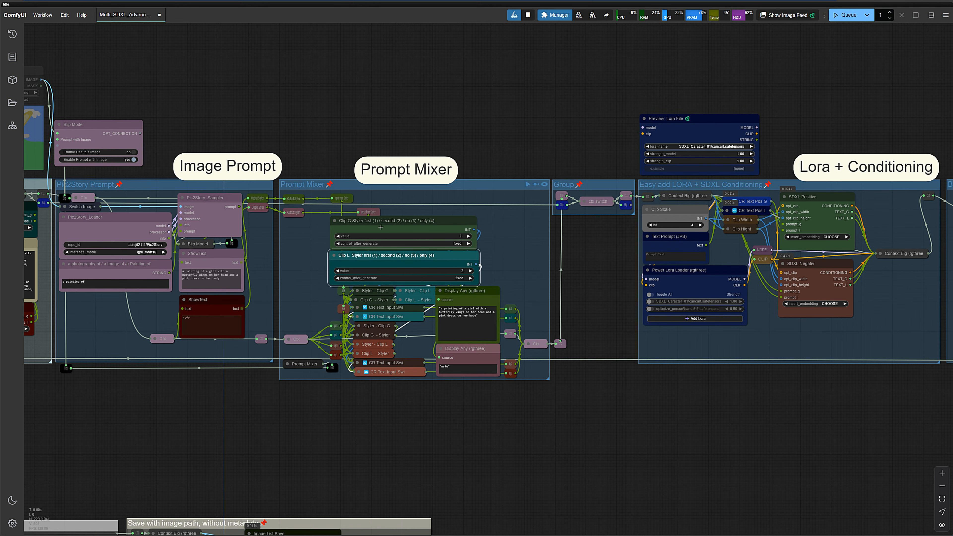
- Compare the Image Prompt and Prompt Mixer groups, and raise the Clip G and Clip L Styler values to 3
{"action": "left_click_drag", "start_coordinate": [281, 113], "coordinate": [483, 104]}
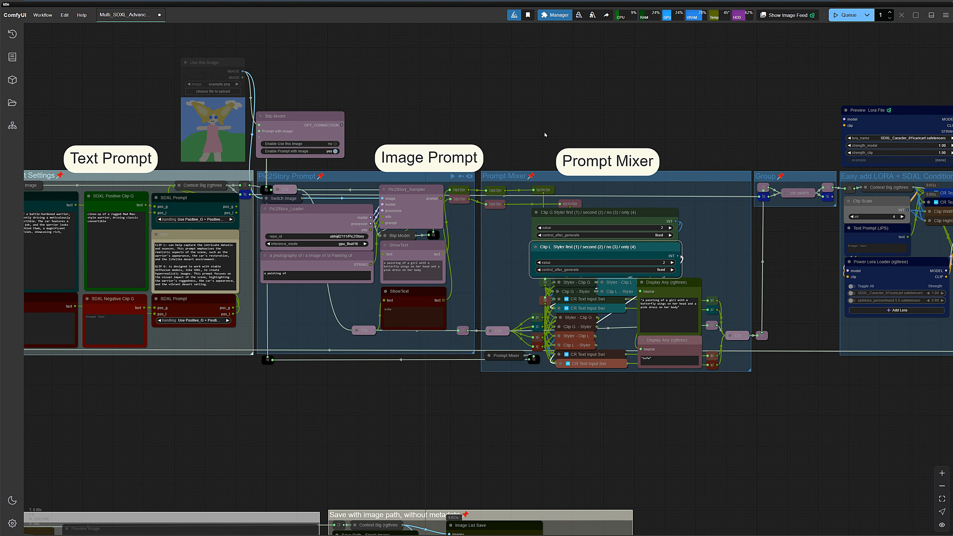
{"action": "left_click_drag", "start_coordinate": [552, 129], "coordinate": [347, 121]}
{"action": "scroll", "coordinate": [502, 239], "scroll_direction": "up", "scroll_amount": 6}
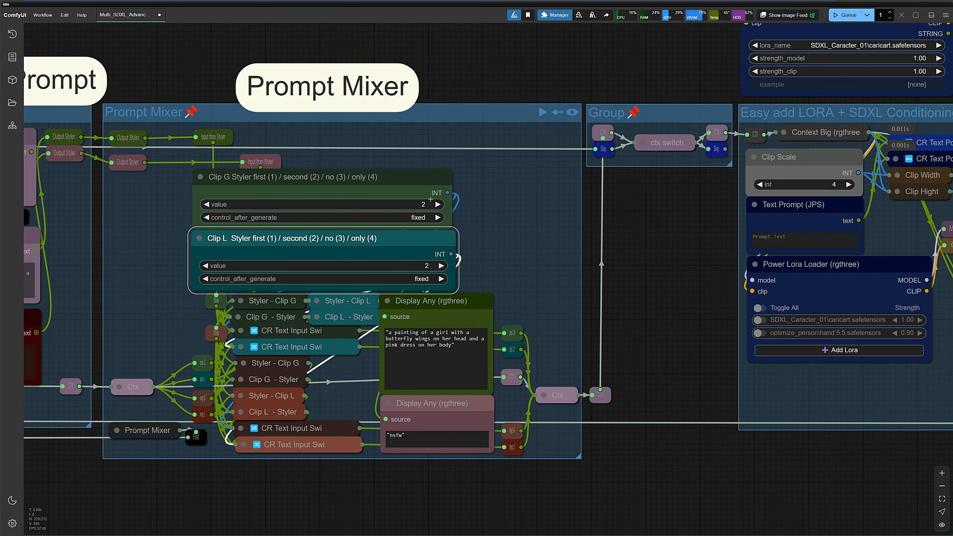
{"action": "left_click", "coordinate": [437, 204]}
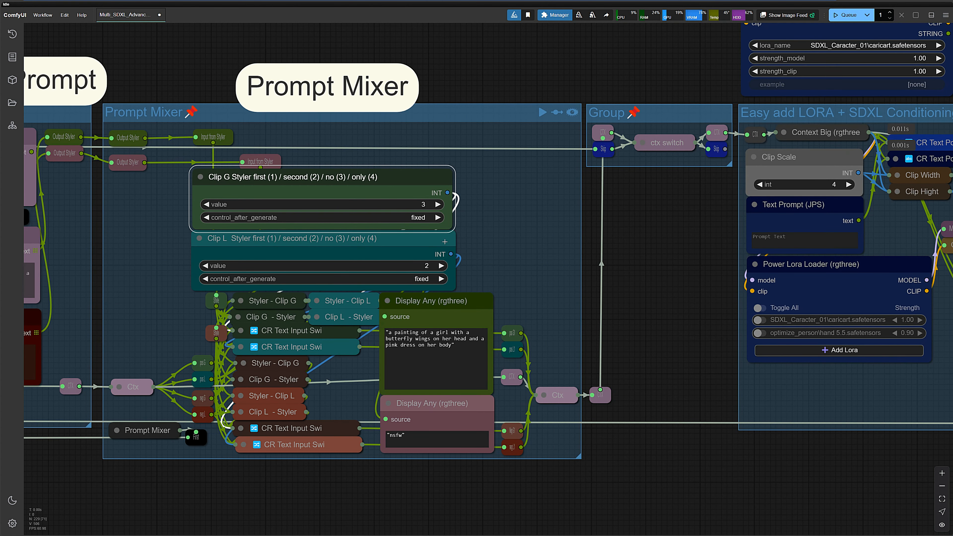
{"action": "left_click", "coordinate": [442, 265]}
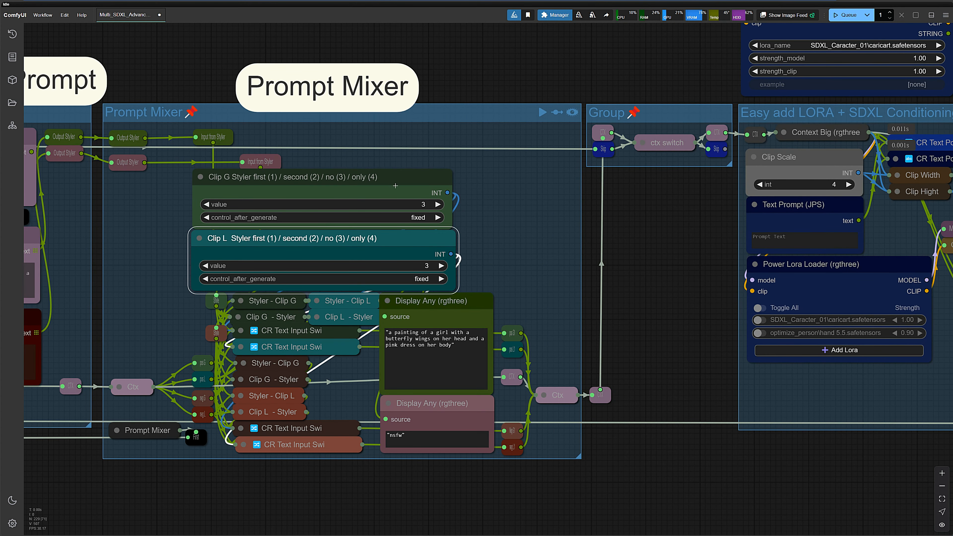
- Set the Clip G Styler and Clip L Styler values in the Prompt Mixer group to 4
{"action": "scroll", "coordinate": [395, 186], "scroll_direction": "down", "scroll_amount": 8}
{"action": "left_click_drag", "start_coordinate": [295, 366], "coordinate": [391, 366]}
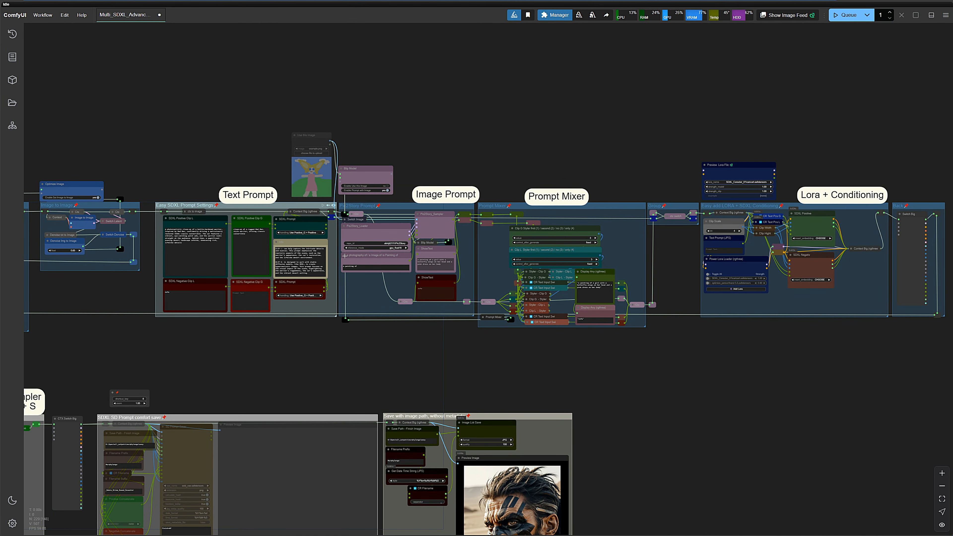
{"action": "scroll", "coordinate": [537, 375], "scroll_direction": "up", "scroll_amount": 6}
{"action": "left_click_drag", "start_coordinate": [570, 358], "coordinate": [451, 468]}
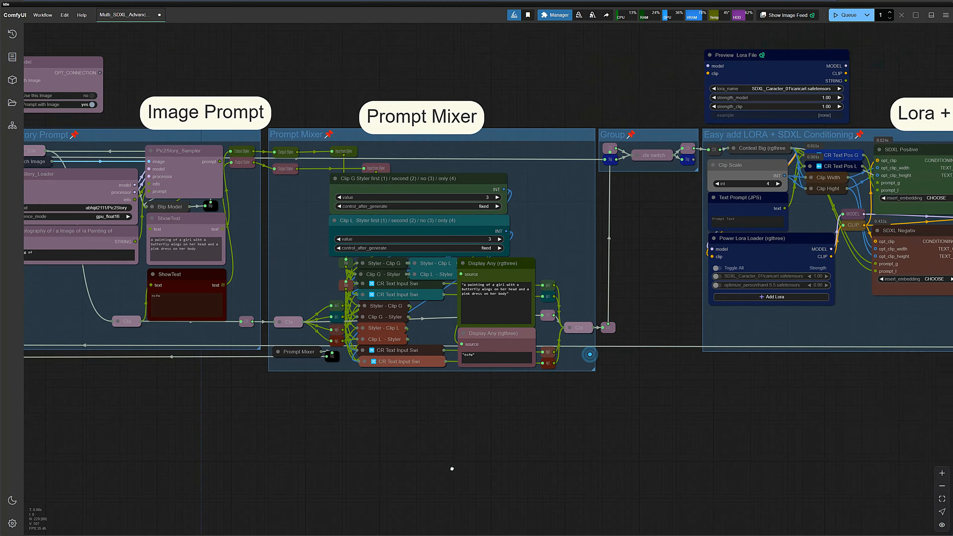
{"action": "scroll", "coordinate": [464, 206], "scroll_direction": "up", "scroll_amount": 2}
{"action": "left_click", "coordinate": [481, 184]}
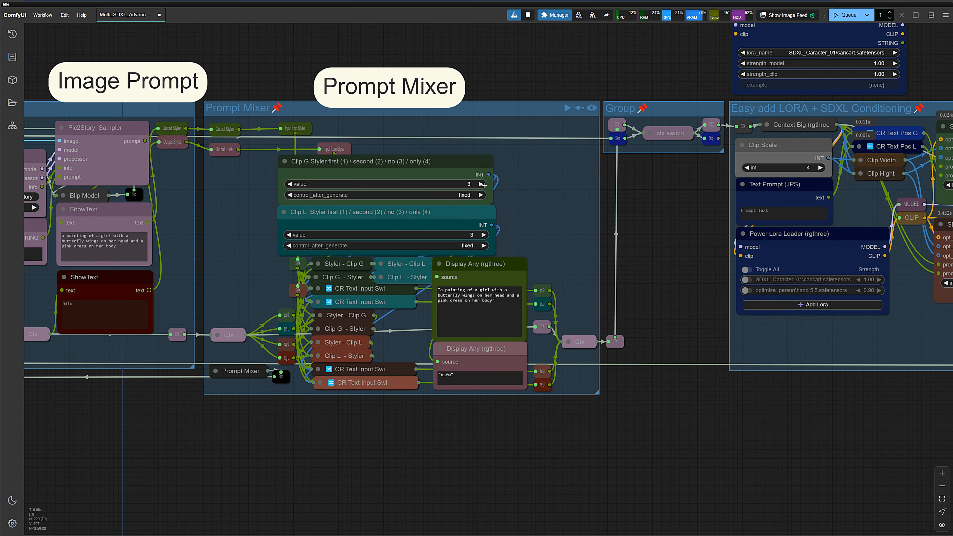
{"action": "left_click", "coordinate": [484, 235]}
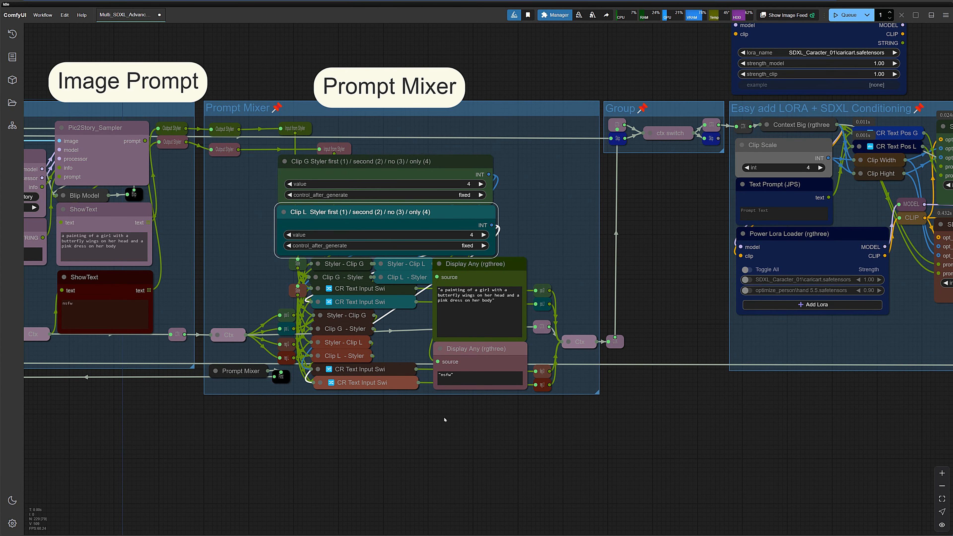
- Lower only the Clip L Styler value in the Prompt Mixer to 2 and return it to 4
{"action": "scroll", "coordinate": [459, 436], "scroll_direction": "down", "scroll_amount": 7}
{"action": "left_click_drag", "start_coordinate": [442, 462], "coordinate": [545, 445]}
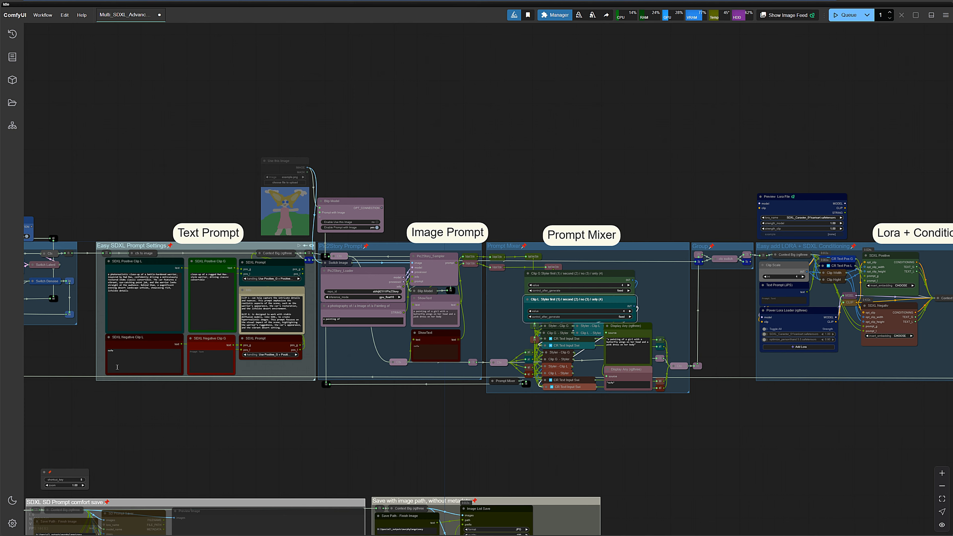
{"action": "scroll", "coordinate": [461, 417], "scroll_direction": "up", "scroll_amount": 6}
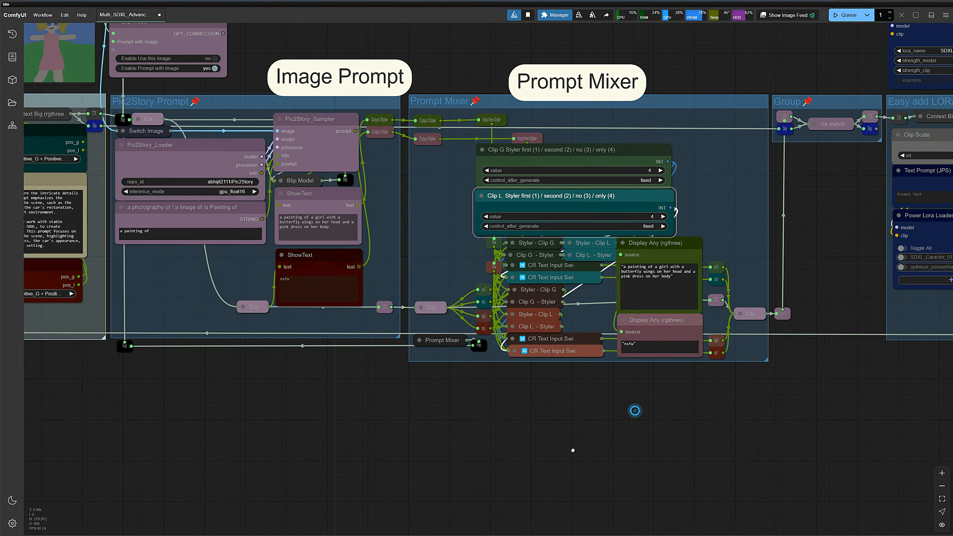
{"action": "scroll", "coordinate": [496, 340], "scroll_direction": "up", "scroll_amount": 3}
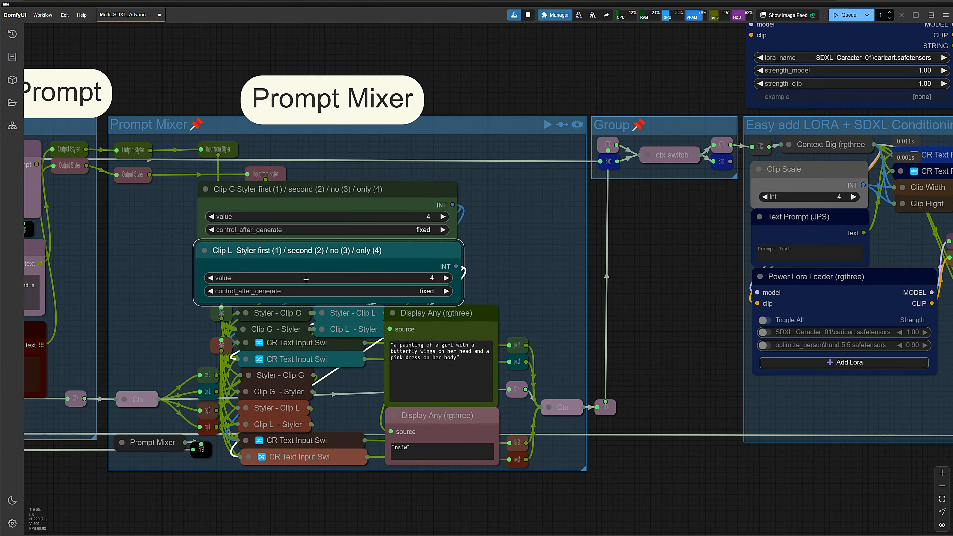
{"action": "left_click", "coordinate": [211, 278]}
{"action": "left_click", "coordinate": [210, 278]}
{"action": "left_click", "coordinate": [446, 278]}
{"action": "left_click", "coordinate": [446, 278]}
{"action": "scroll", "coordinate": [521, 249], "scroll_direction": "down", "scroll_amount": 3}
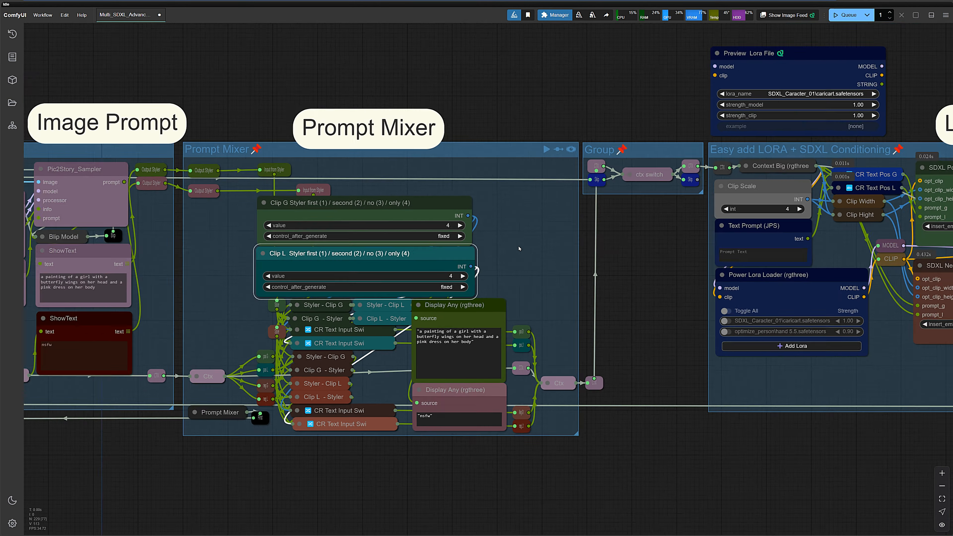
- Expand the ctx switch node between the Prompt Mixer and LORA groups to inspect its connections, and collapse it again
{"action": "left_click_drag", "start_coordinate": [636, 272], "coordinate": [454, 288]}
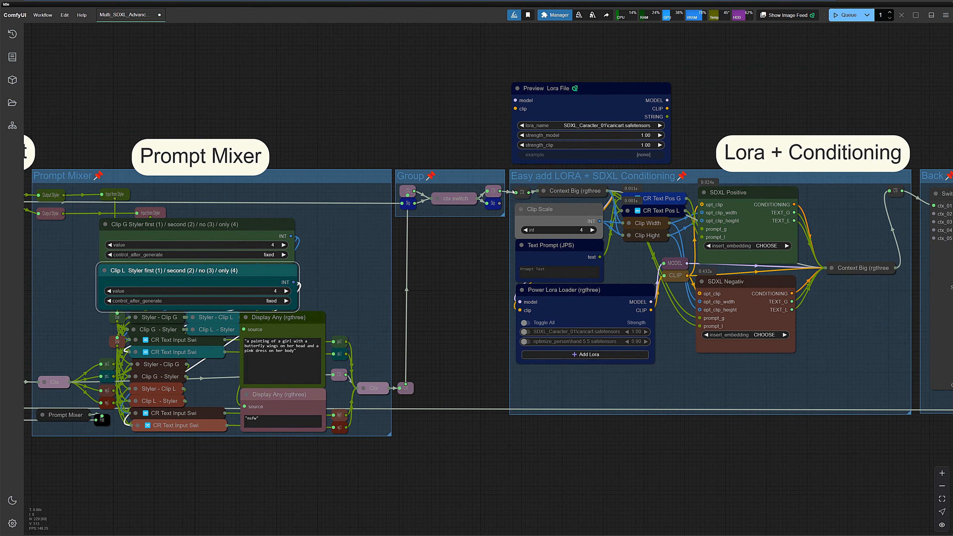
{"action": "scroll", "coordinate": [514, 252], "scroll_direction": "up", "scroll_amount": 2}
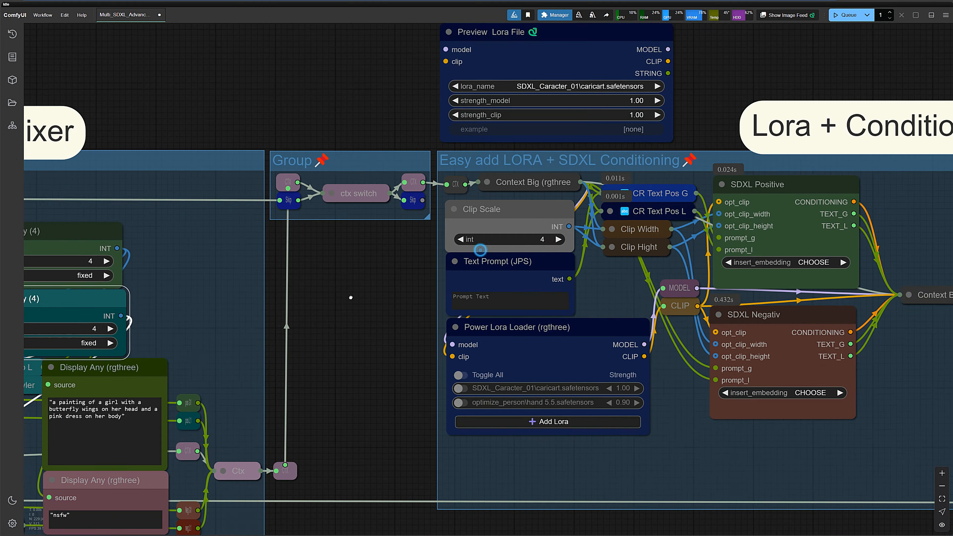
{"action": "left_click_drag", "start_coordinate": [480, 249], "coordinate": [427, 268]}
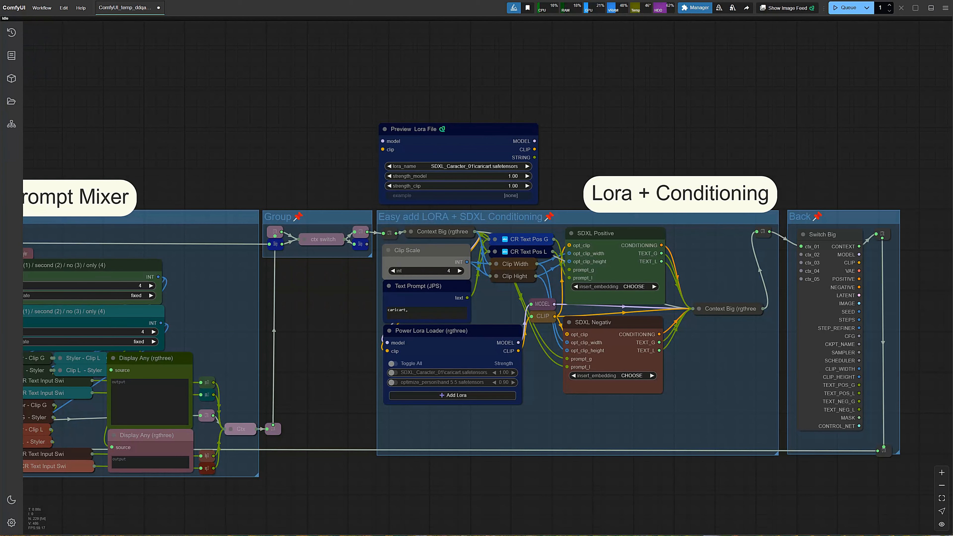
{"action": "left_click", "coordinate": [304, 239]}
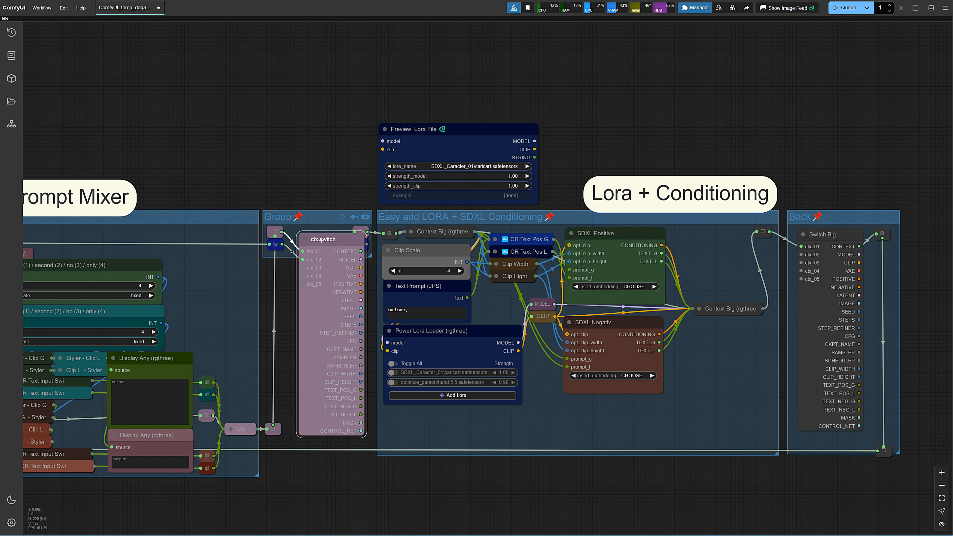
{"action": "left_click", "coordinate": [306, 239]}
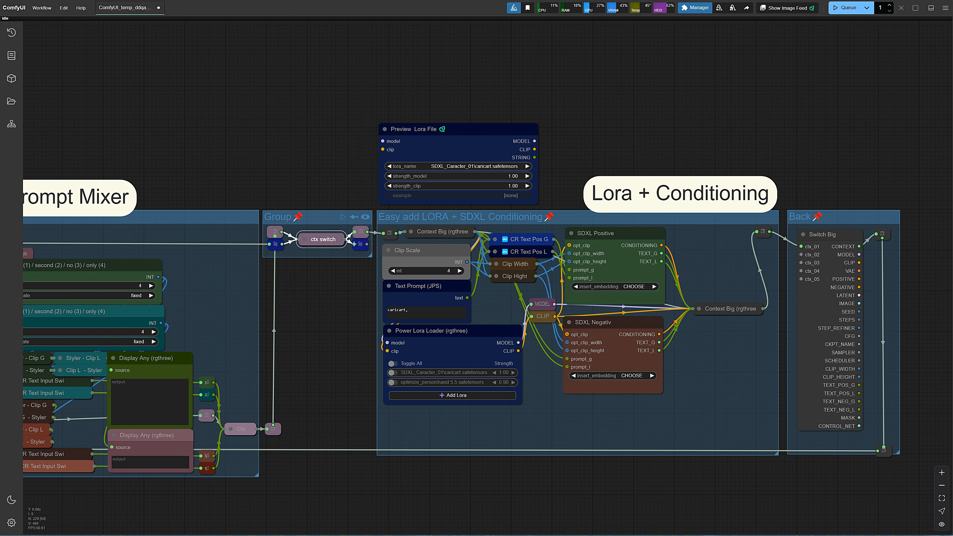
- Pull a context link from the small Group beside the Prompt Mixer past the Back group, and dismiss the node suggestions
{"action": "left_click_drag", "start_coordinate": [366, 244], "coordinate": [924, 237]}
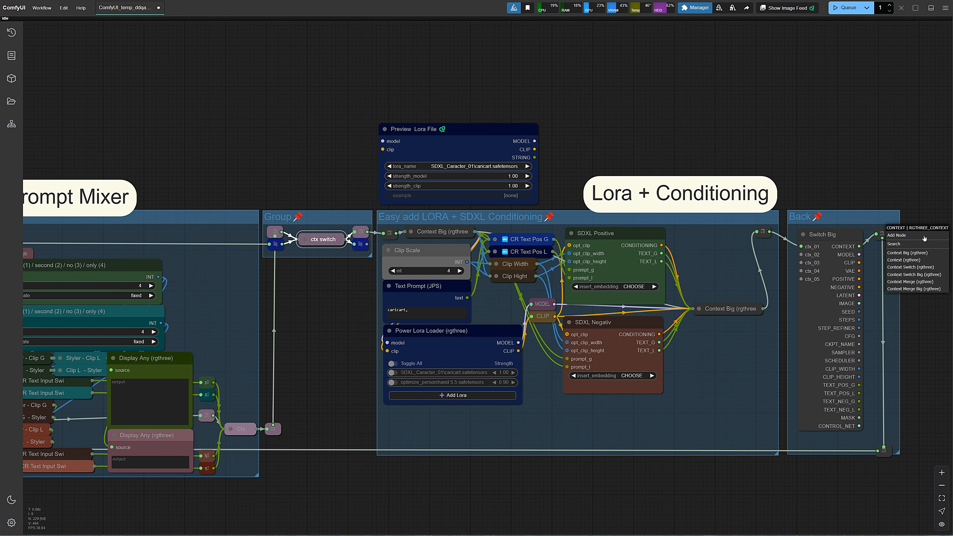
{"action": "left_click", "coordinate": [863, 168]}
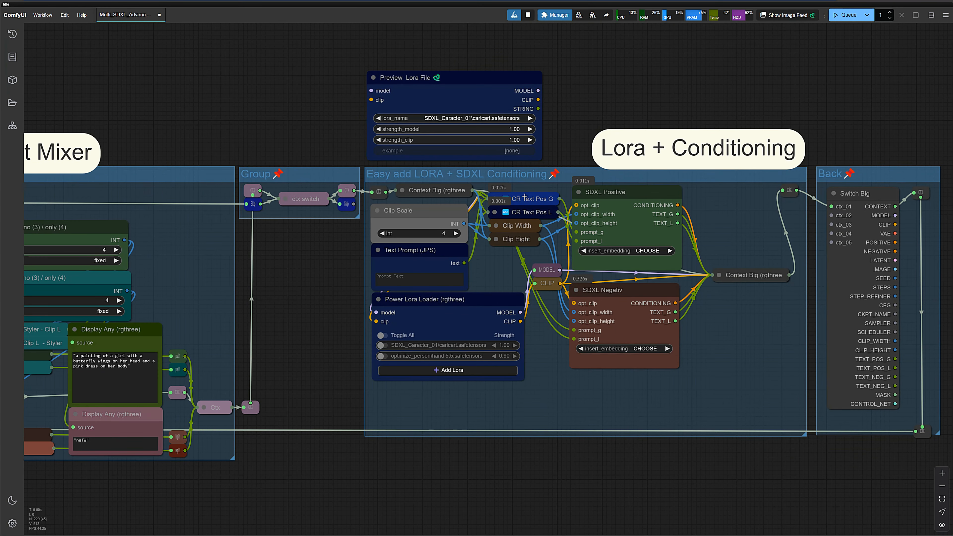
- Open the info for caricart.safetensors from the Preview Lora File node, copy the trained word "caricart", and close the info
{"action": "right_click", "coordinate": [479, 112]}
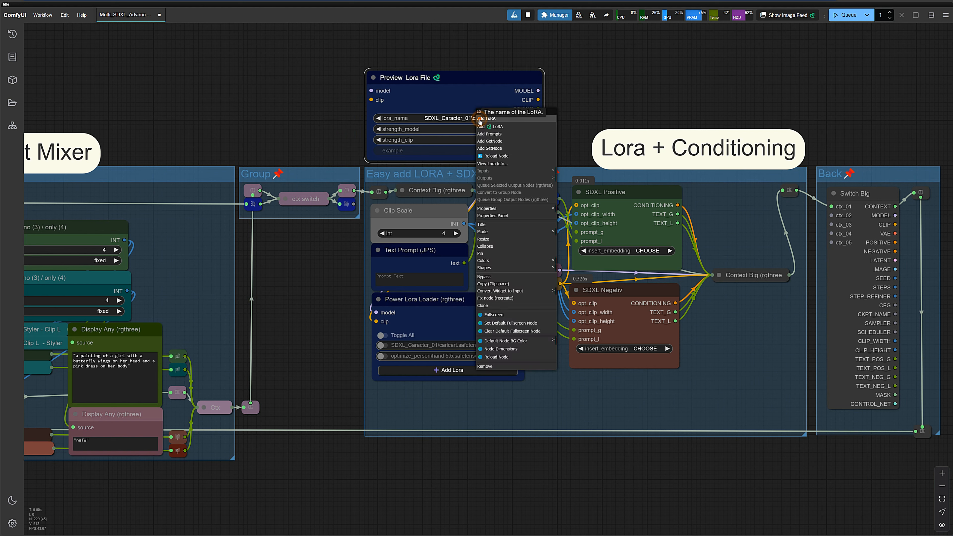
{"action": "left_click", "coordinate": [489, 164]}
{"action": "double_click", "coordinate": [283, 335]}
{"action": "key", "text": "ctrl+c"}
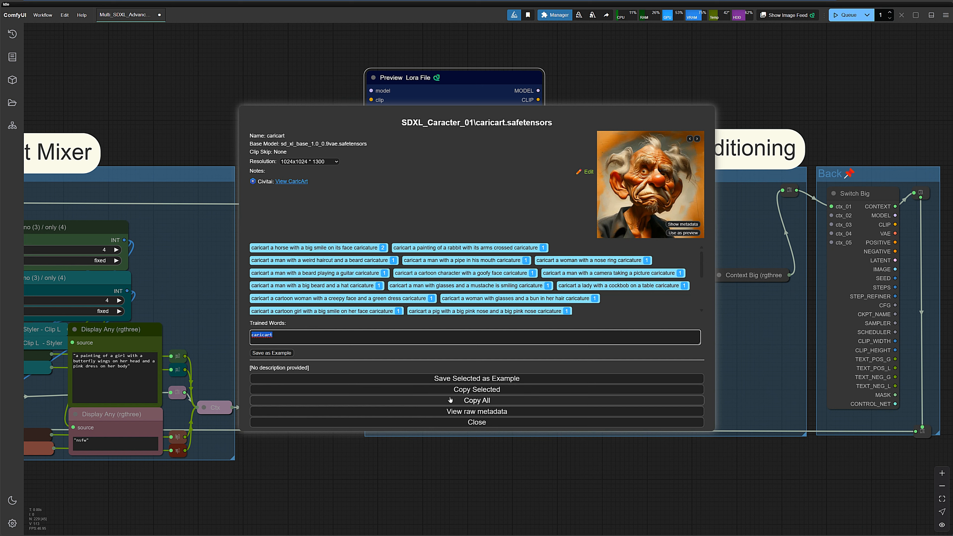
{"action": "left_click", "coordinate": [478, 391]}
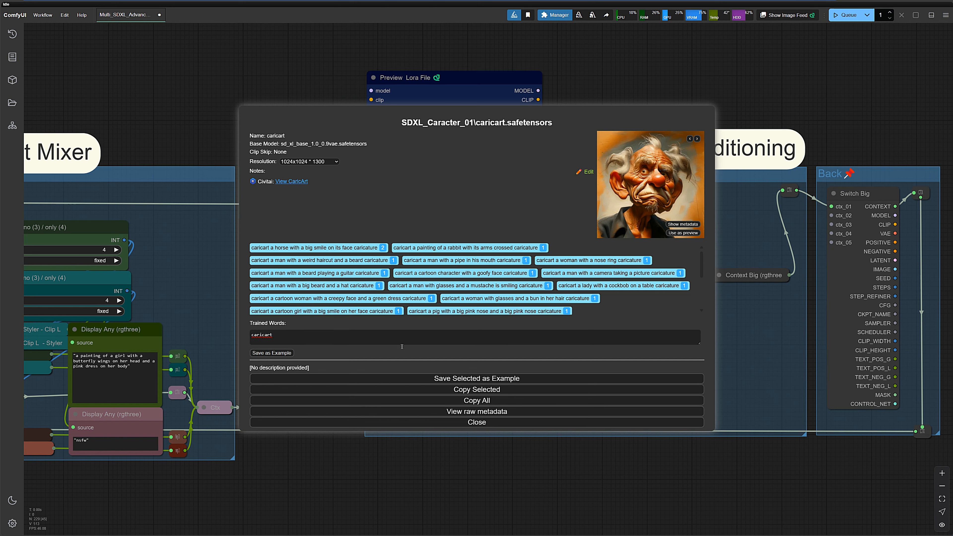
{"action": "left_click", "coordinate": [477, 423]}
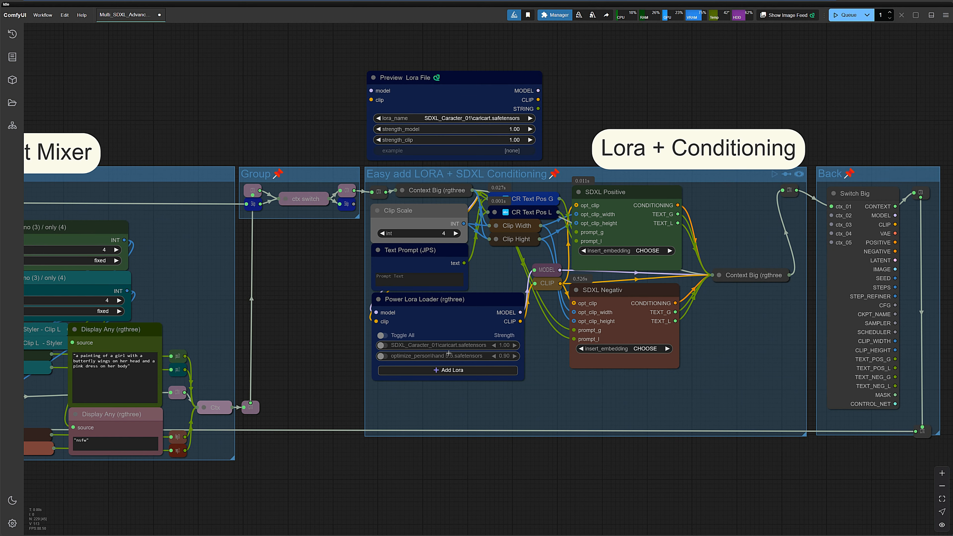
- Paste the trained word into the Text Prompt (JPS) node of the LORA group so it reads "caricart,"
{"action": "left_click", "coordinate": [411, 281]}
{"action": "key", "text": "ctrl+v"}
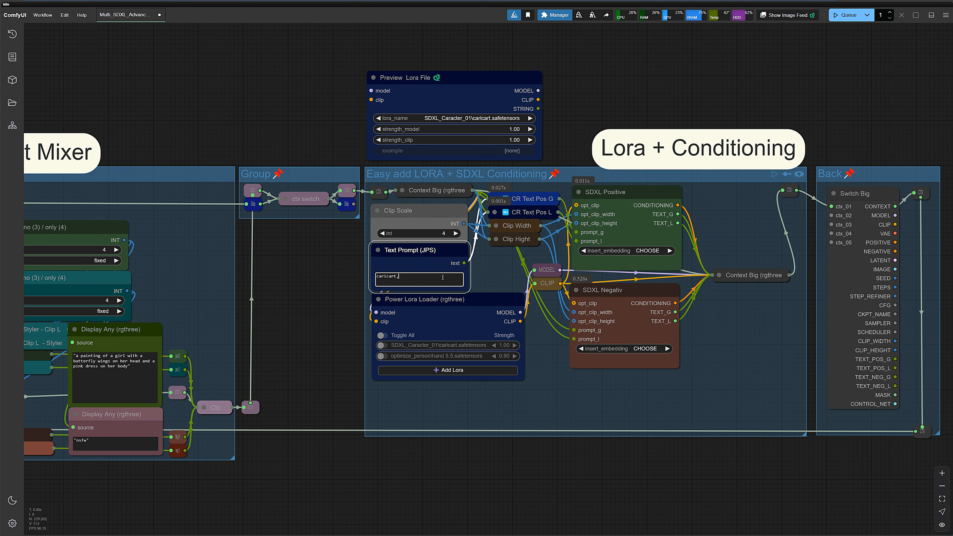
{"action": "left_click", "coordinate": [317, 313]}
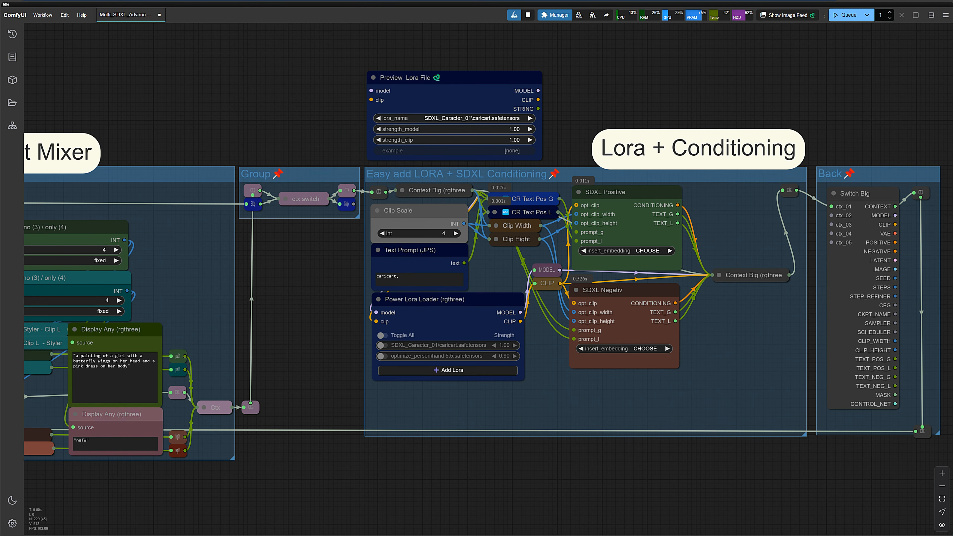
- Lengthen the green ShowText node in the Custom Advanced Sampler SDXL group so its full prompt text fits
{"action": "left_click_drag", "start_coordinate": [341, 451], "coordinate": [904, 57]}
{"action": "scroll", "coordinate": [327, 423], "scroll_direction": "down", "scroll_amount": 5}
{"action": "key", "text": "alt+shift+s"}
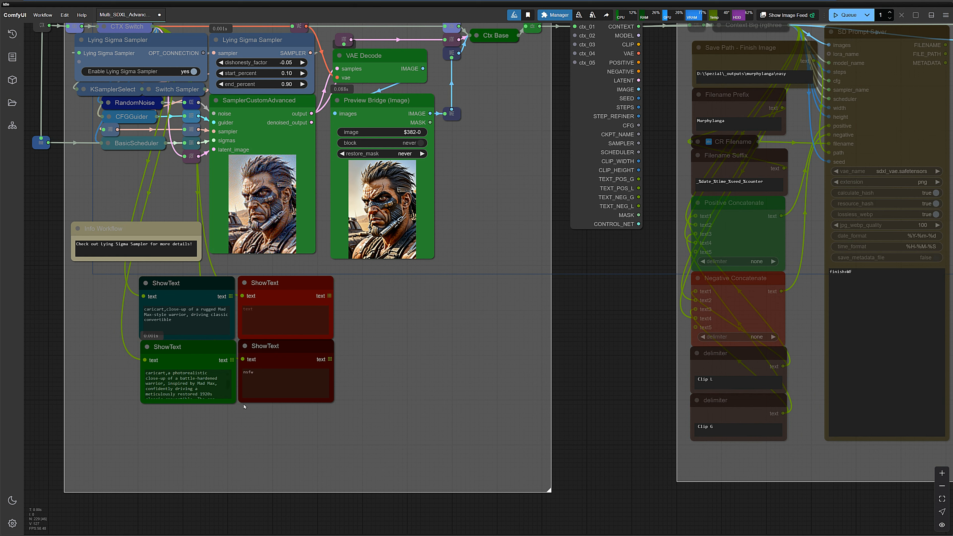
{"action": "left_click_drag", "start_coordinate": [236, 403], "coordinate": [240, 463]}
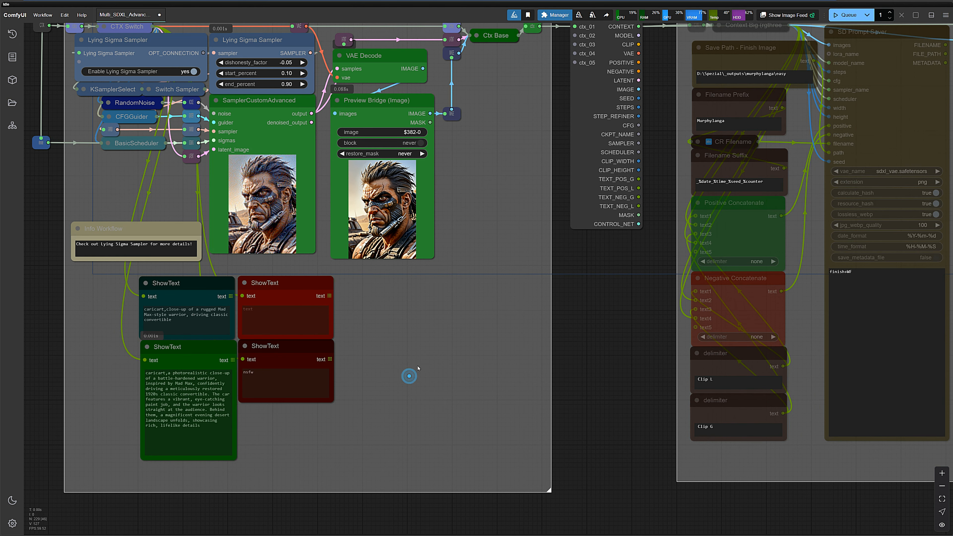
{"action": "key", "text": "alt+shift+s"}
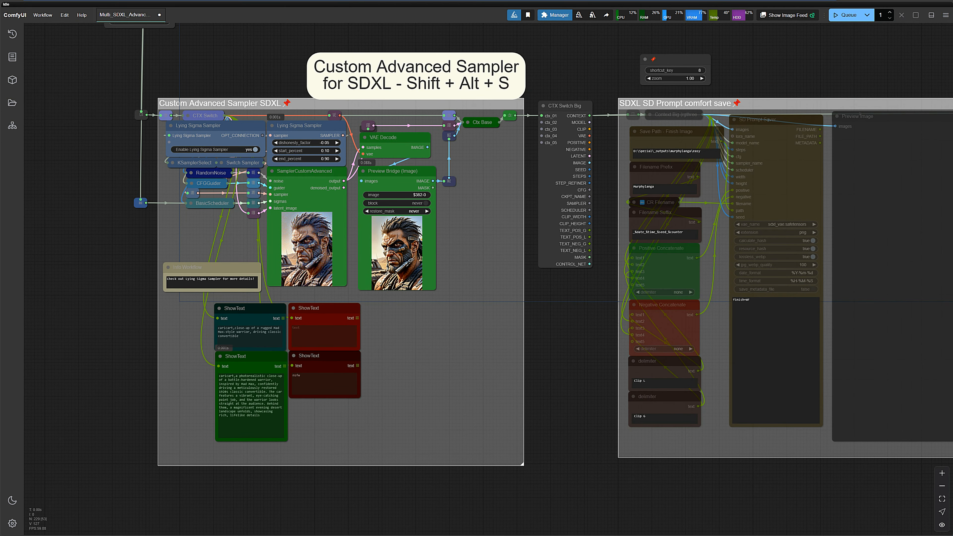
- Examine the SDXL SD Prompt comfort save and Save with image path groups that follow the Custom Advanced Sampler group
{"action": "scroll", "coordinate": [568, 374], "scroll_direction": "down", "scroll_amount": 4}
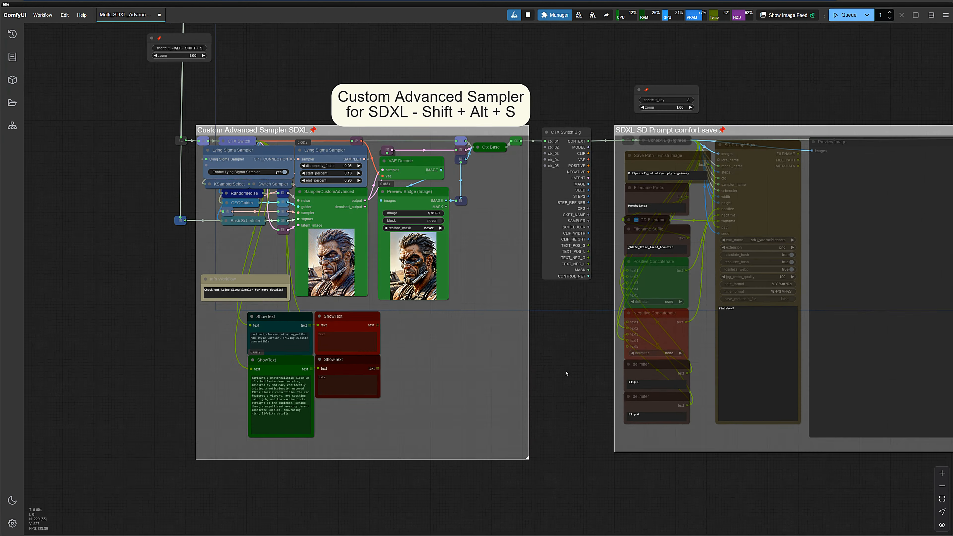
{"action": "left_click_drag", "start_coordinate": [791, 471], "coordinate": [398, 492]}
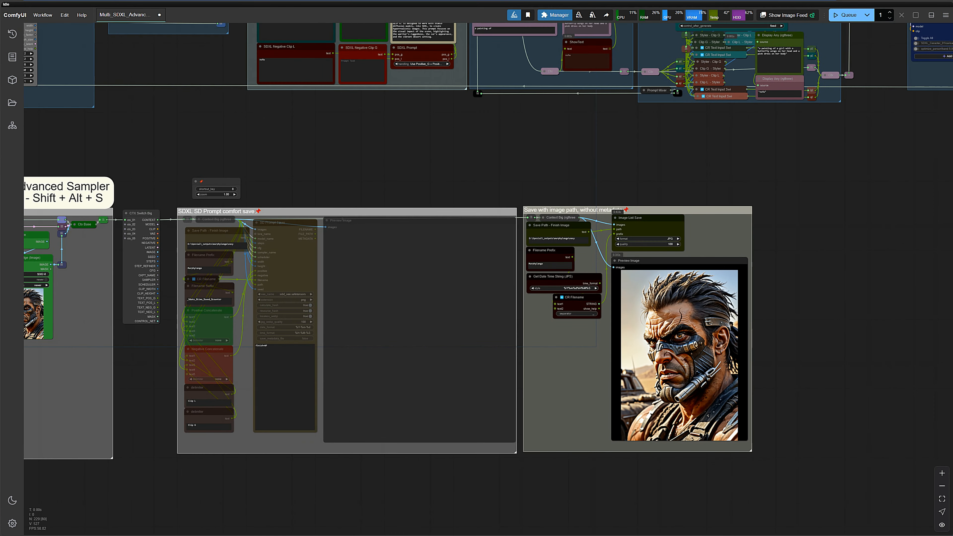
{"action": "scroll", "coordinate": [755, 332], "scroll_direction": "up", "scroll_amount": 7}
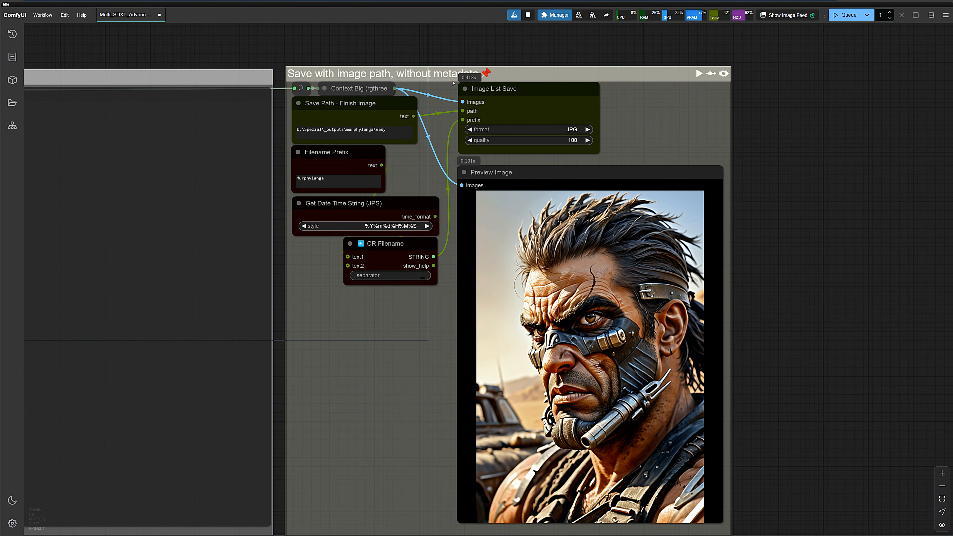
{"action": "scroll", "coordinate": [888, 214], "scroll_direction": "down", "scroll_amount": 5}
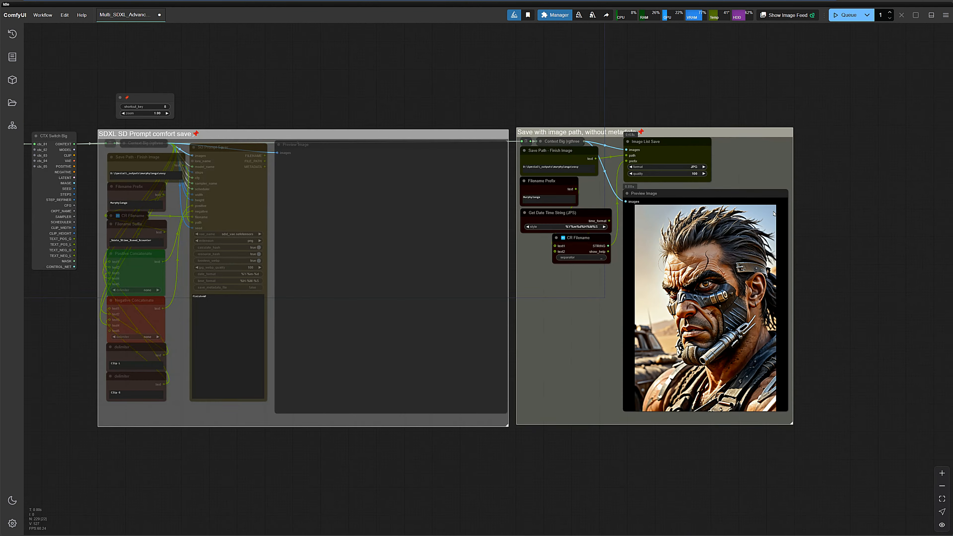
{"action": "left_click_drag", "start_coordinate": [367, 91], "coordinate": [530, 114]}
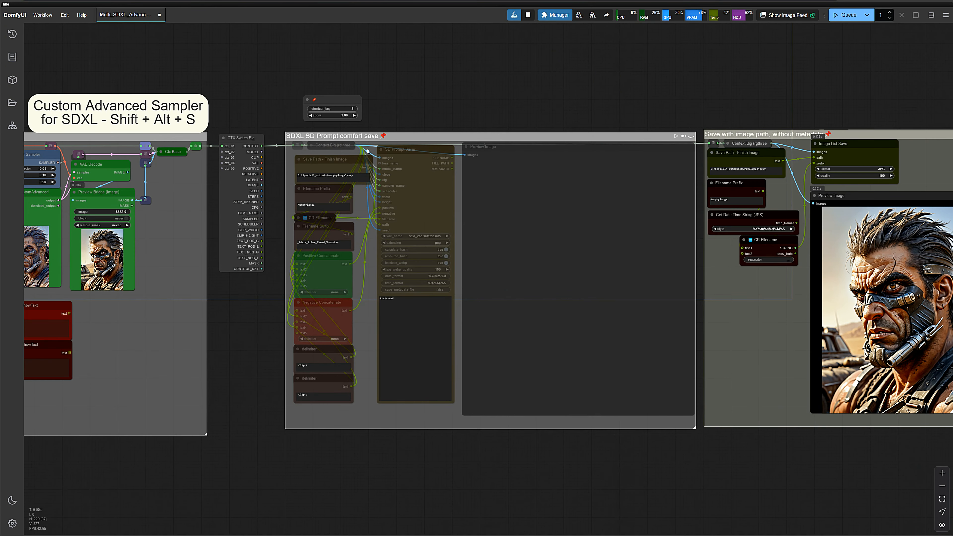
{"action": "scroll", "coordinate": [447, 106], "scroll_direction": "down", "scroll_amount": 3}
{"action": "left_click_drag", "start_coordinate": [438, 85], "coordinate": [408, 287]}
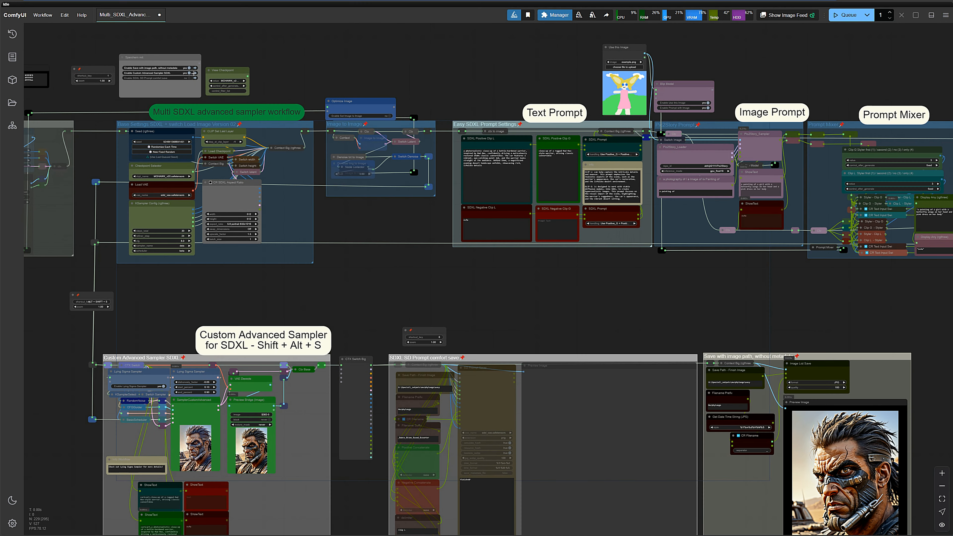
- Toggle the custom advanced sampler, SD Prompt comfort save and image path save groups, and return each to its original state
{"action": "left_click", "coordinate": [188, 73]}
{"action": "left_click", "coordinate": [188, 73]}
{"action": "left_click", "coordinate": [190, 77]}
{"action": "left_click", "coordinate": [189, 77]}
{"action": "left_click", "coordinate": [190, 78]}
{"action": "left_click", "coordinate": [189, 78]}
{"action": "left_click", "coordinate": [189, 68]}
{"action": "left_click", "coordinate": [189, 67]}
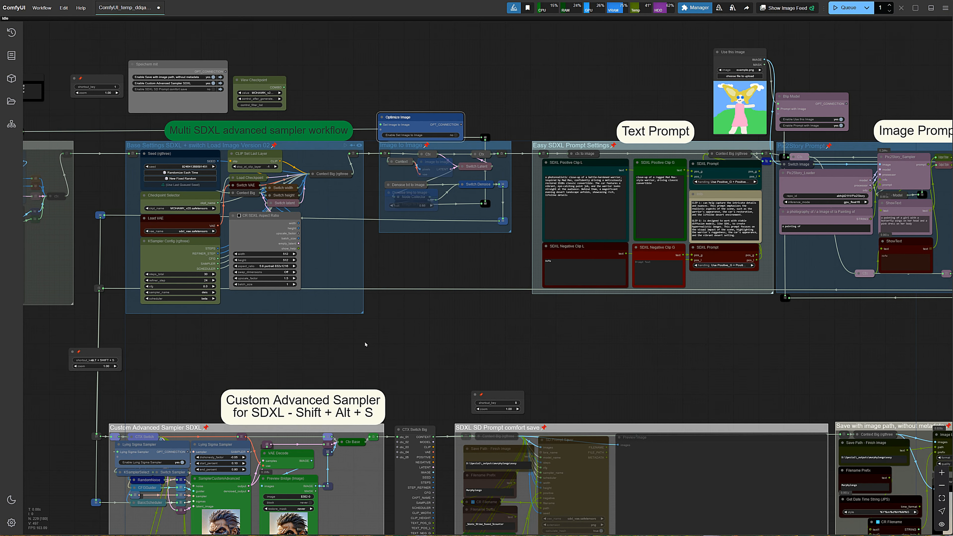
- Change the color of the Custom Advanced Sampler SDXL group from gray to blue
{"action": "right_click", "coordinate": [360, 460]}
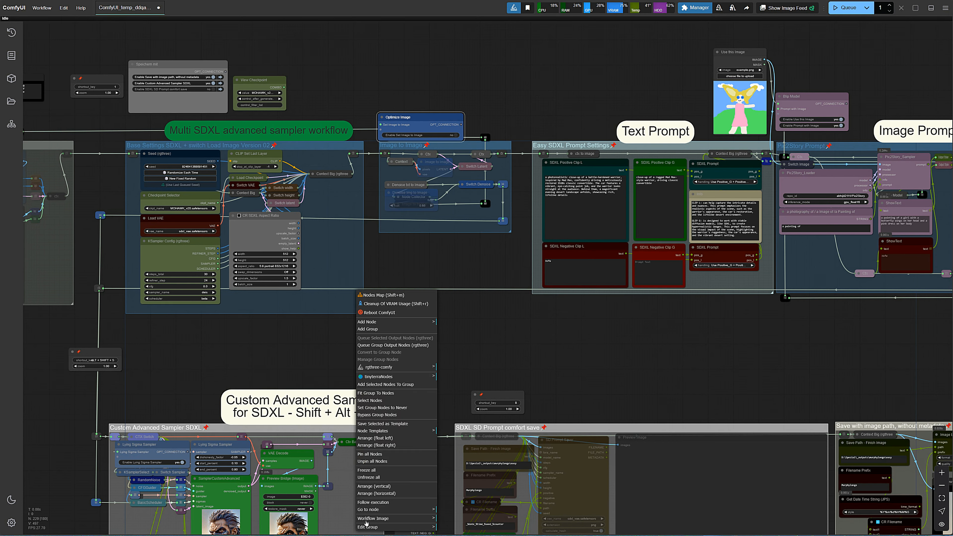
{"action": "left_click", "coordinate": [370, 529]}
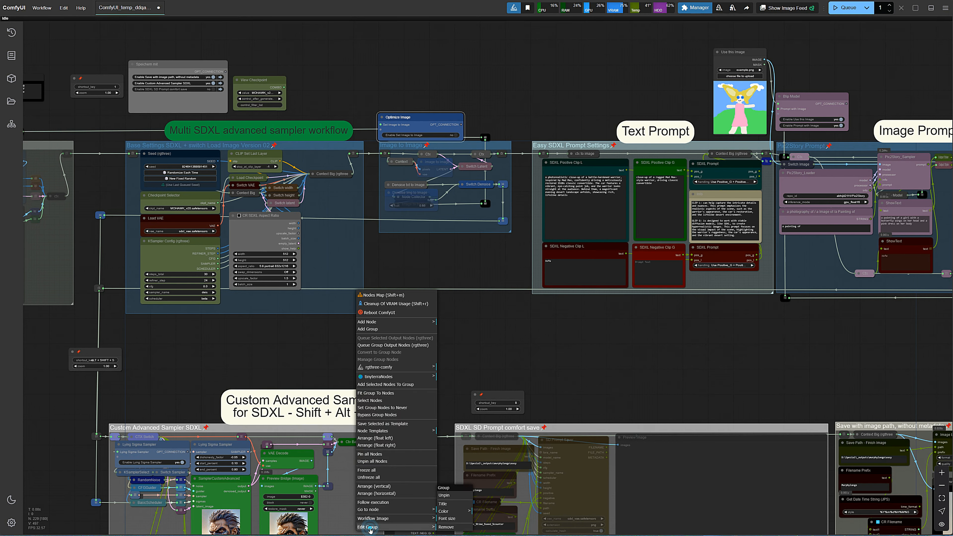
{"action": "left_click", "coordinate": [448, 512]}
{"action": "left_click", "coordinate": [485, 465]}
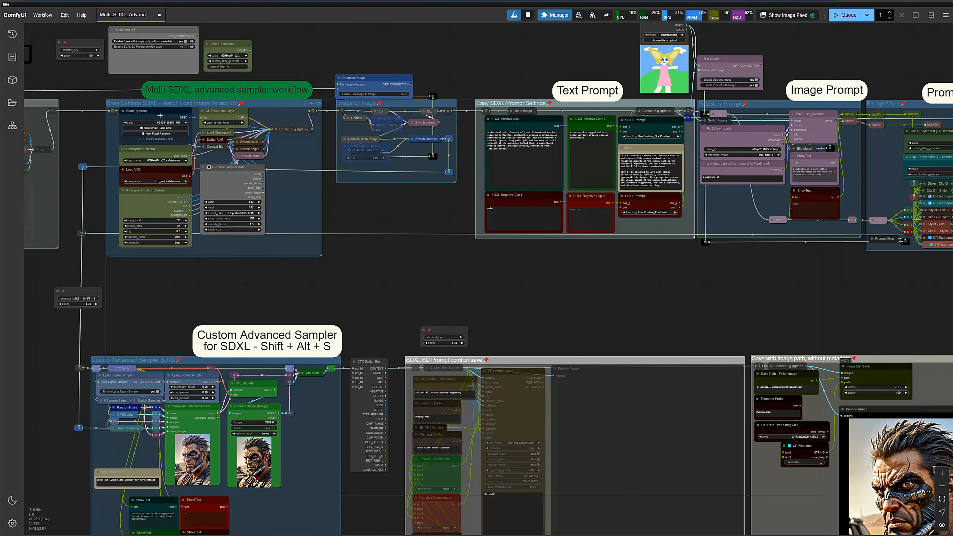
- Show the queue history, view the latest generated image at full size, and close the enlarged view
{"action": "left_click", "coordinate": [12, 33]}
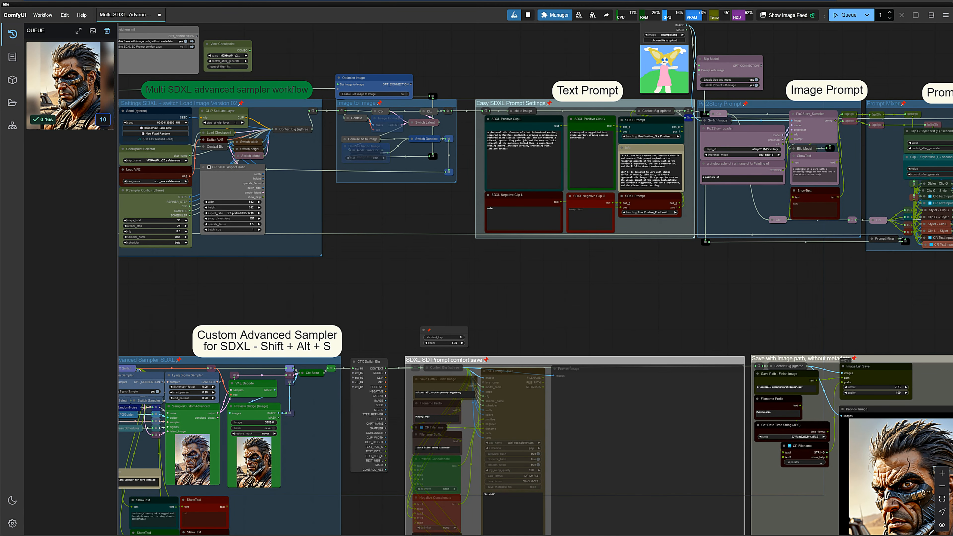
{"action": "left_click", "coordinate": [72, 88]}
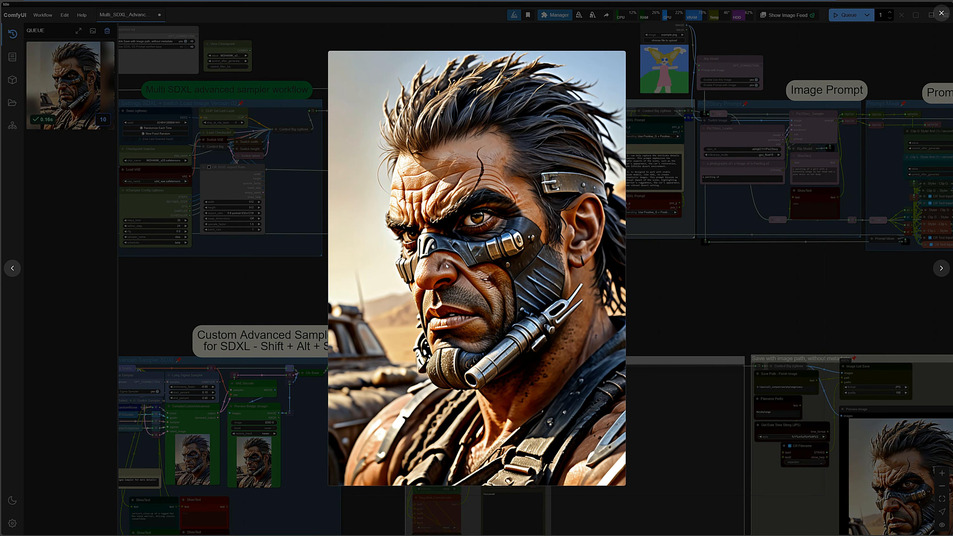
{"action": "left_click", "coordinate": [676, 292]}
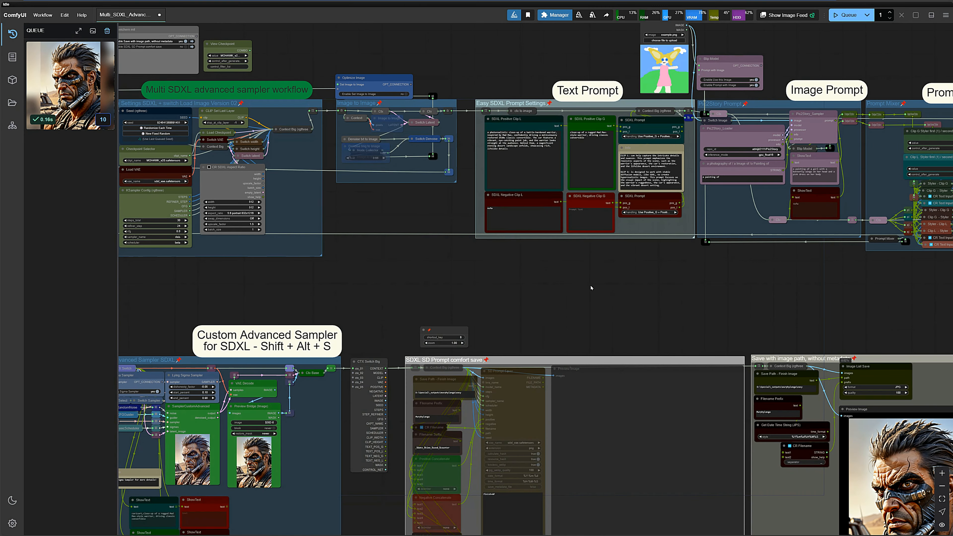
- Toggle the Follow execution option for the workflow canvas
{"action": "scroll", "coordinate": [473, 280], "scroll_direction": "down", "scroll_amount": 4}
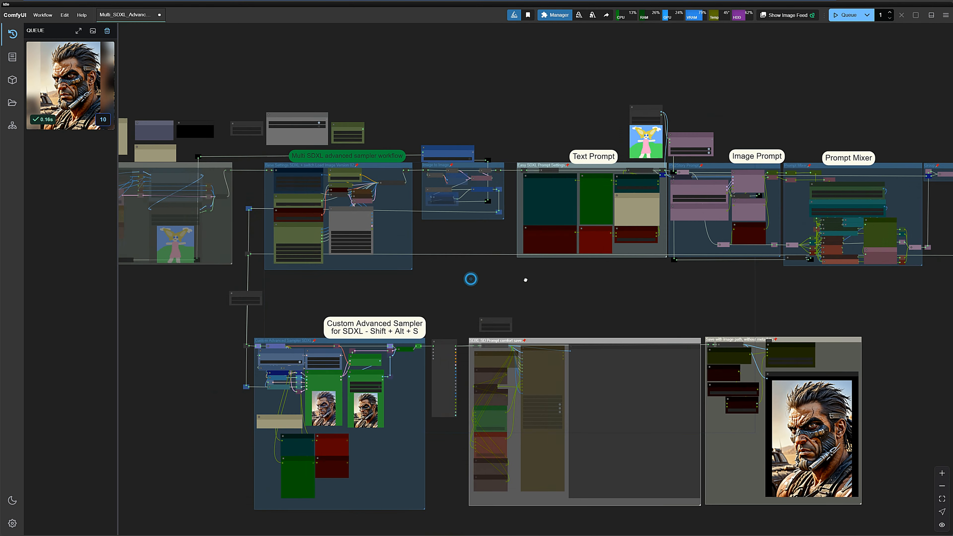
{"action": "right_click", "coordinate": [335, 88]}
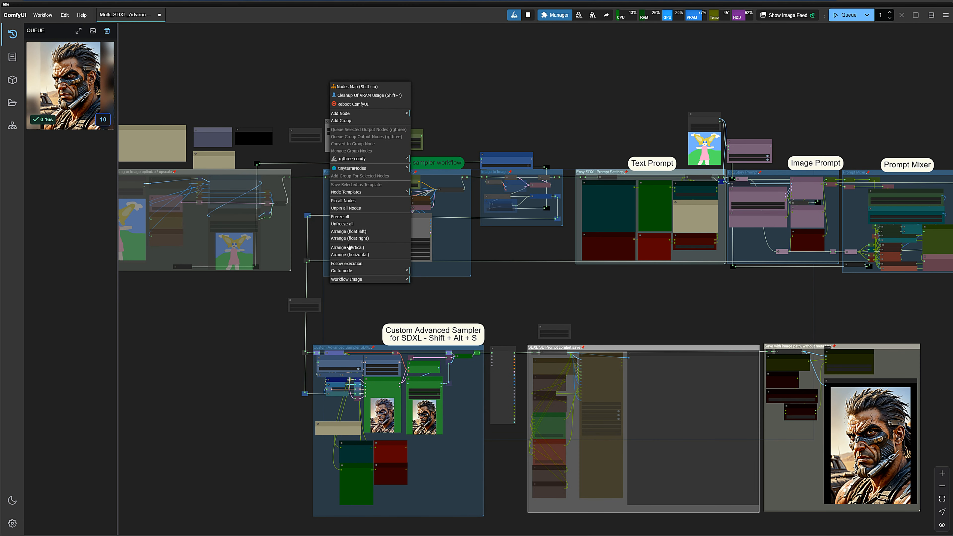
{"action": "left_click", "coordinate": [342, 263]}
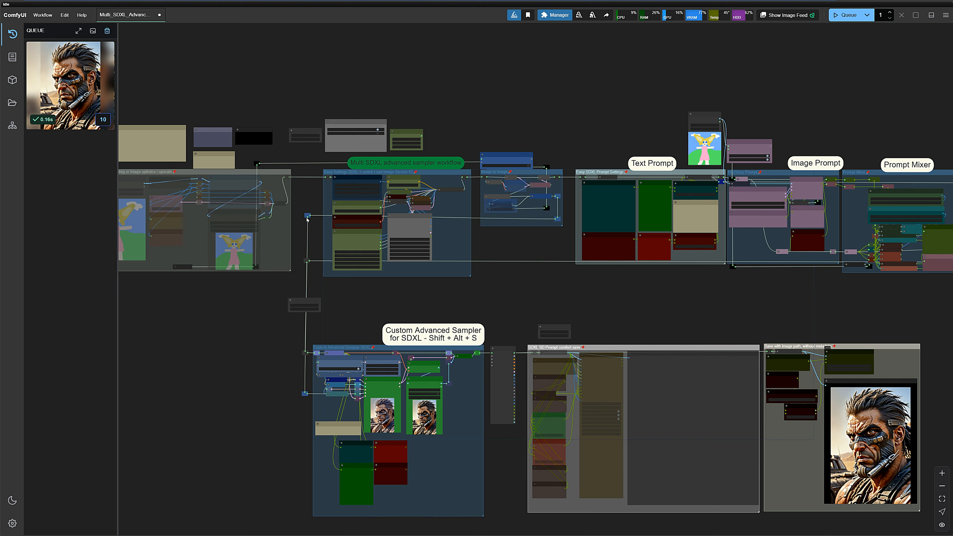
- Raise both the Clip G Styler and Clip L Styler values in the Prompt Mixer to 4 so only the image prompt applies
{"action": "scroll", "coordinate": [307, 220], "scroll_direction": "up", "scroll_amount": 2}
{"action": "left_click_drag", "start_coordinate": [238, 63], "coordinate": [383, 80]}
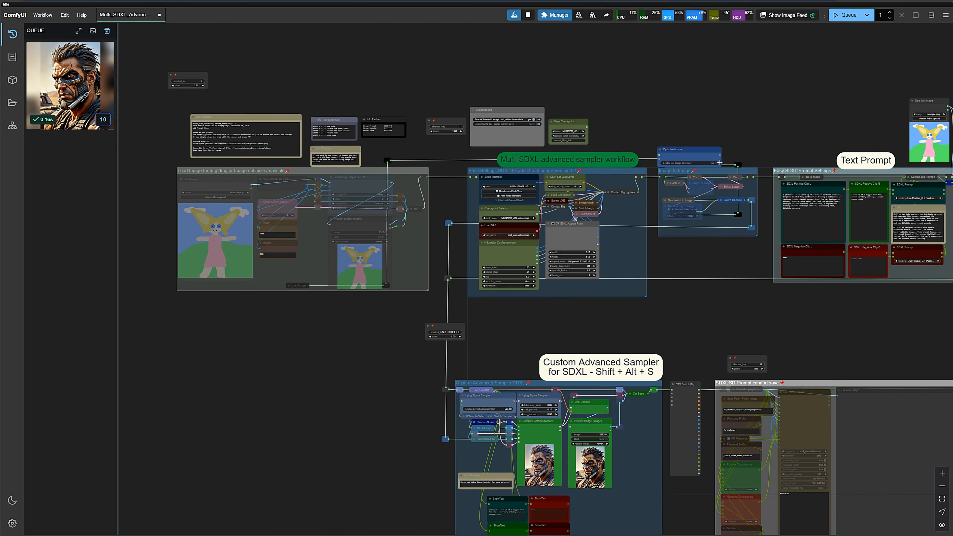
{"action": "scroll", "coordinate": [705, 115], "scroll_direction": "down", "scroll_amount": 2}
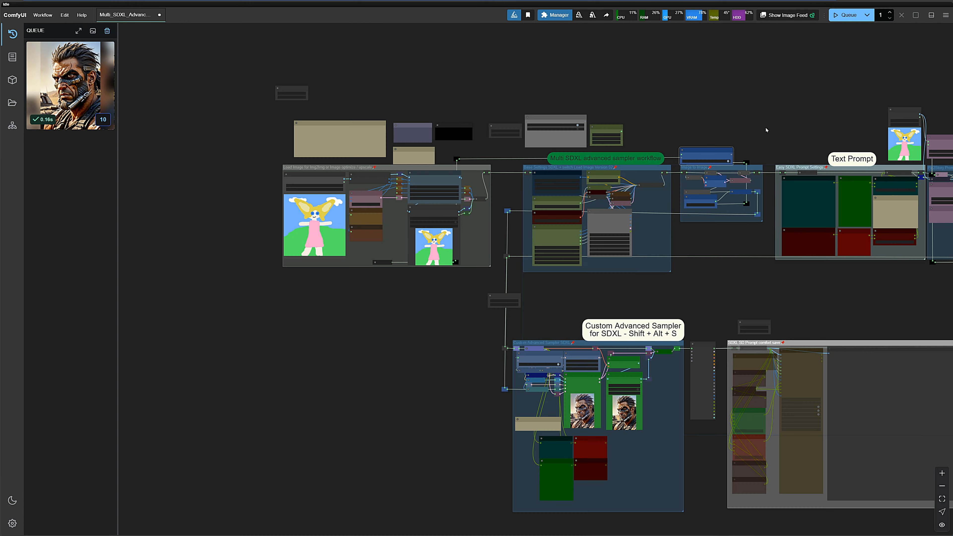
{"action": "left_click_drag", "start_coordinate": [705, 115], "coordinate": [304, 111]}
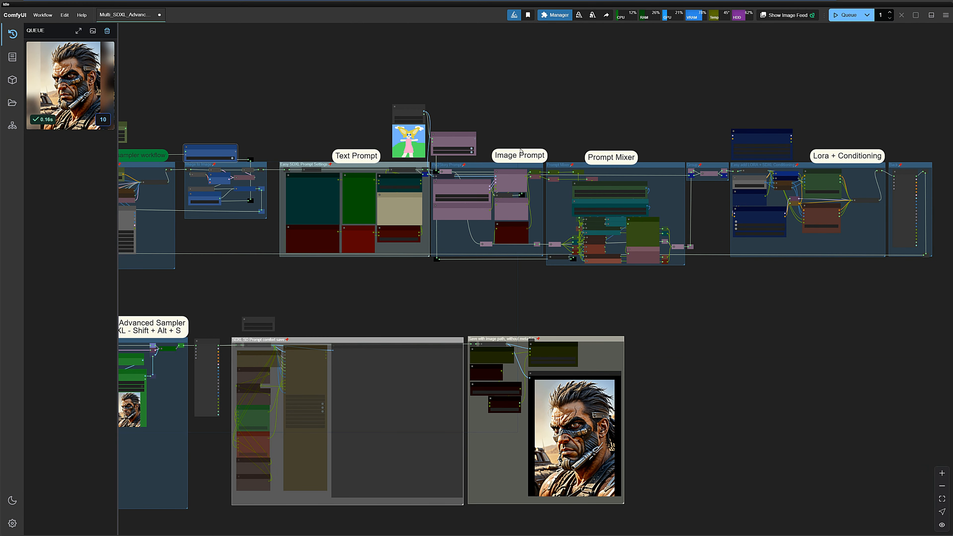
{"action": "scroll", "coordinate": [668, 216], "scroll_direction": "up", "scroll_amount": 5}
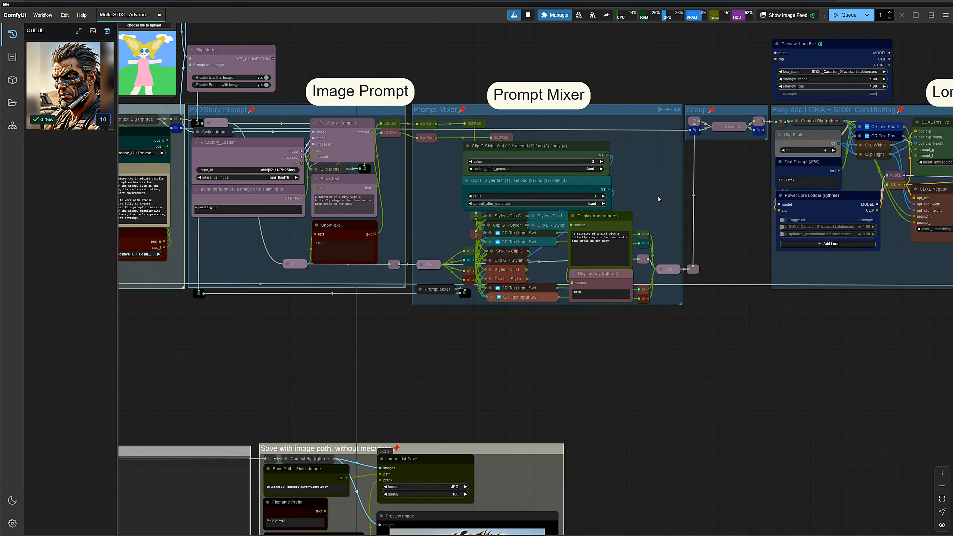
{"action": "left_click", "coordinate": [585, 150]}
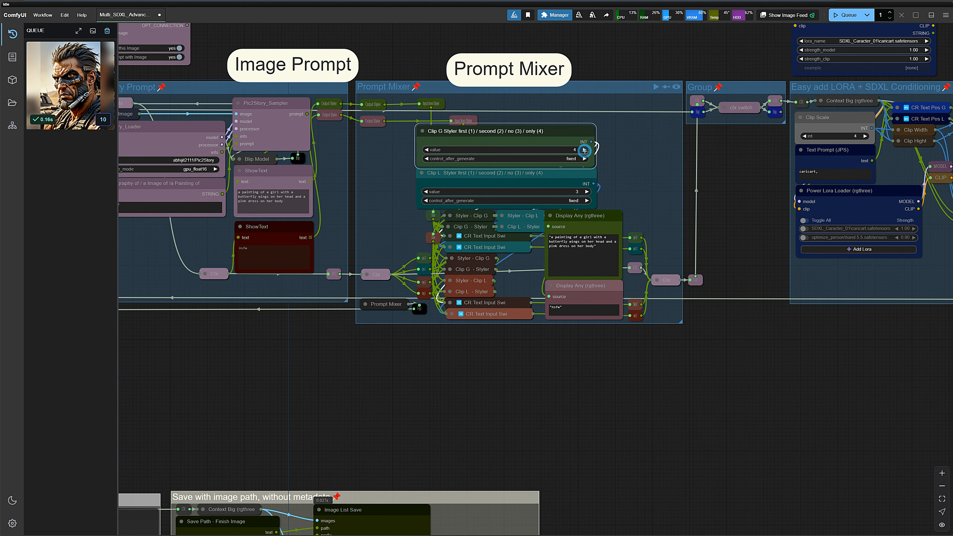
{"action": "left_click", "coordinate": [585, 192]}
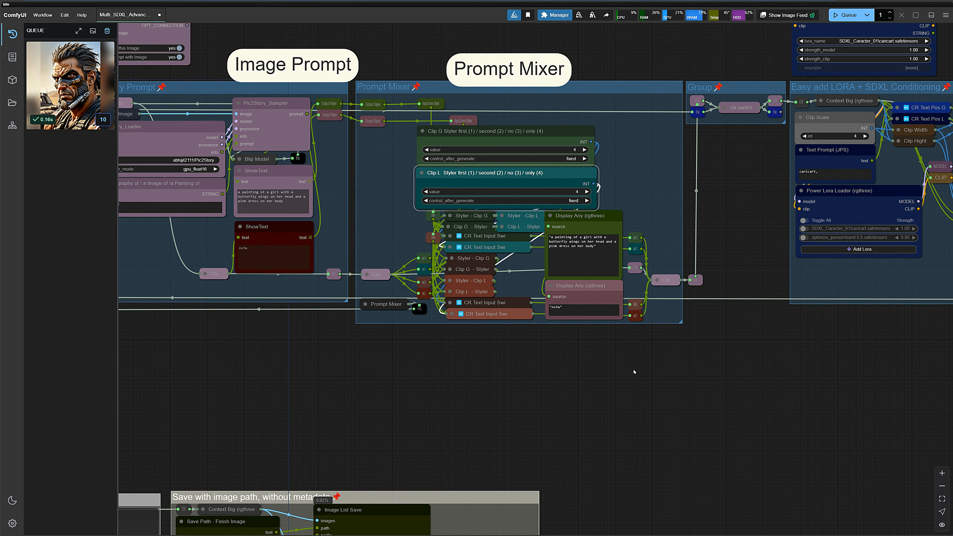
- Queue the workflow and watch the generation preview in the Custom Advanced Sampler SDXL group
{"action": "scroll", "coordinate": [632, 373], "scroll_direction": "down", "scroll_amount": 4}
{"action": "scroll", "coordinate": [585, 402], "scroll_direction": "down", "scroll_amount": 3}
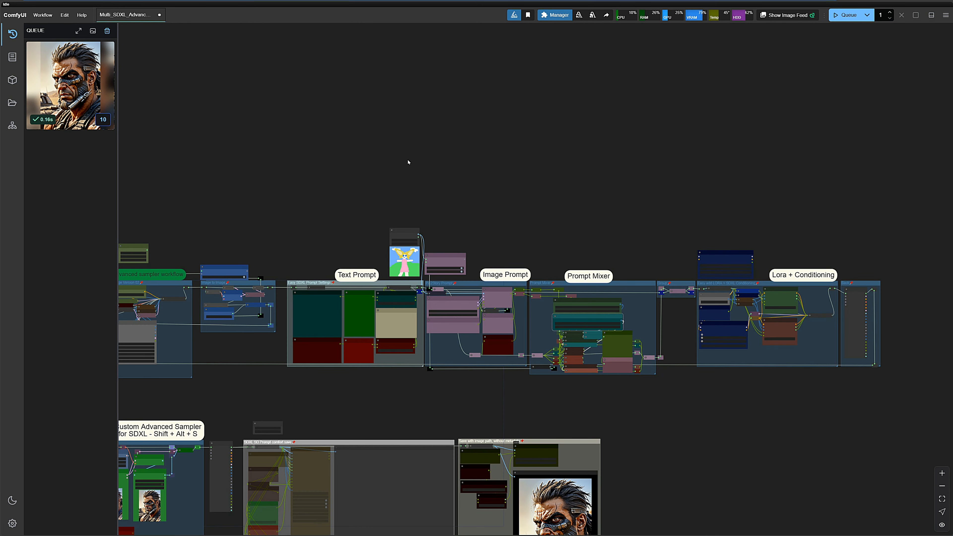
{"action": "left_click", "coordinate": [847, 15]}
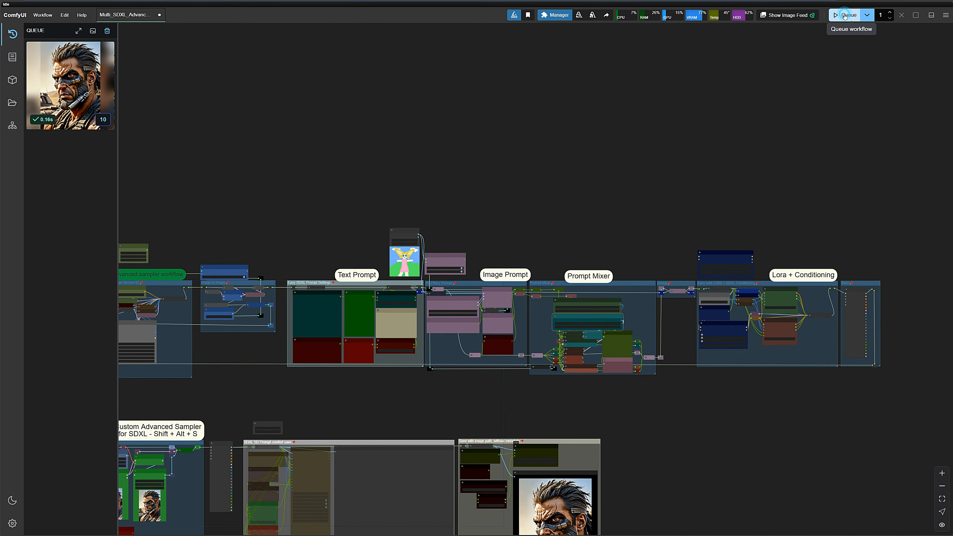
{"action": "key", "text": "alt+shift+s"}
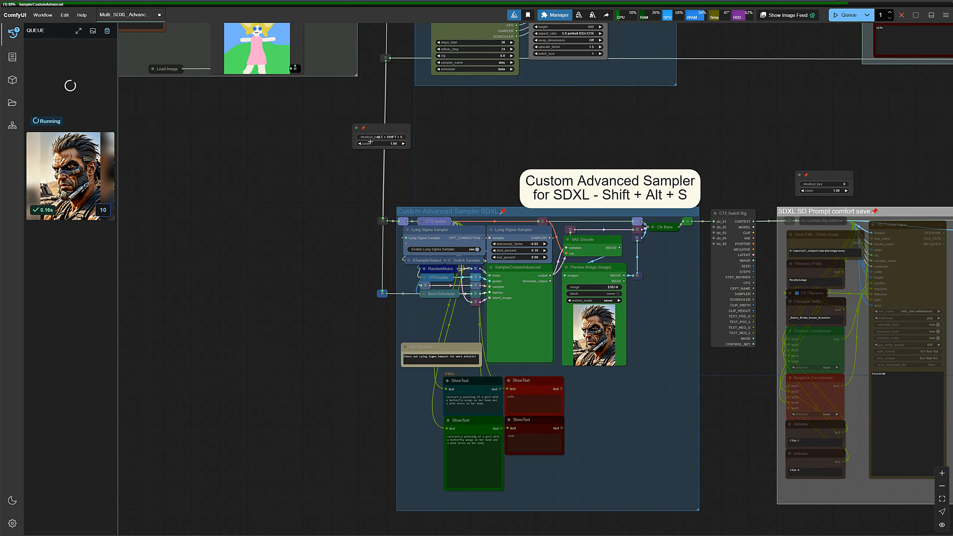
{"action": "scroll", "coordinate": [336, 296], "scroll_direction": "up", "scroll_amount": 2}
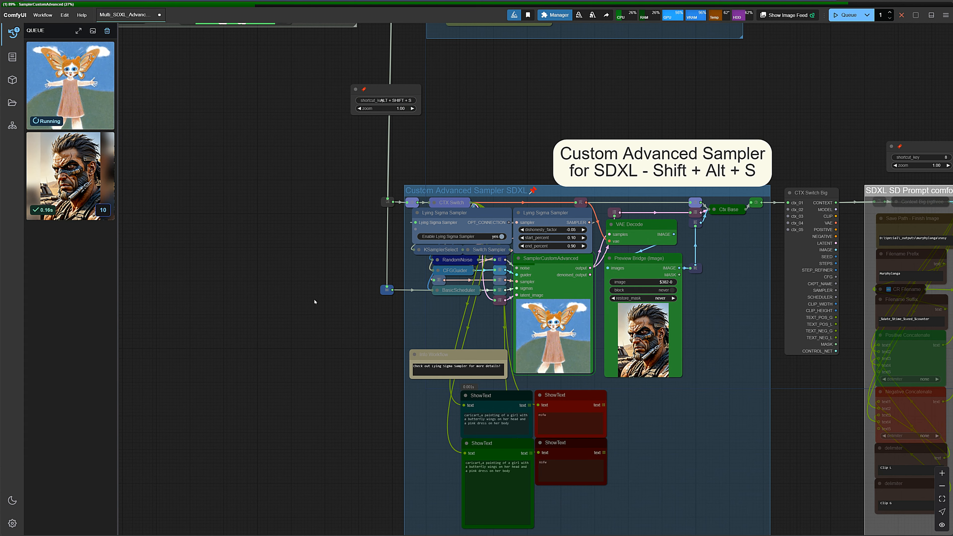
- Follow the generation from the sampler preview to the save group, and view the newest queue image at full size
{"action": "scroll", "coordinate": [318, 318], "scroll_direction": "up", "scroll_amount": 3}
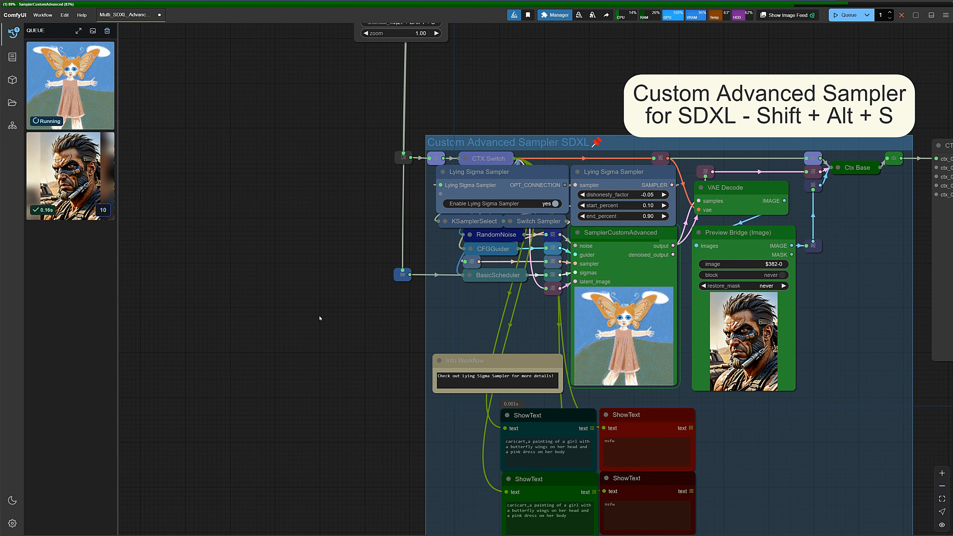
{"action": "key", "text": "alt+shift+s"}
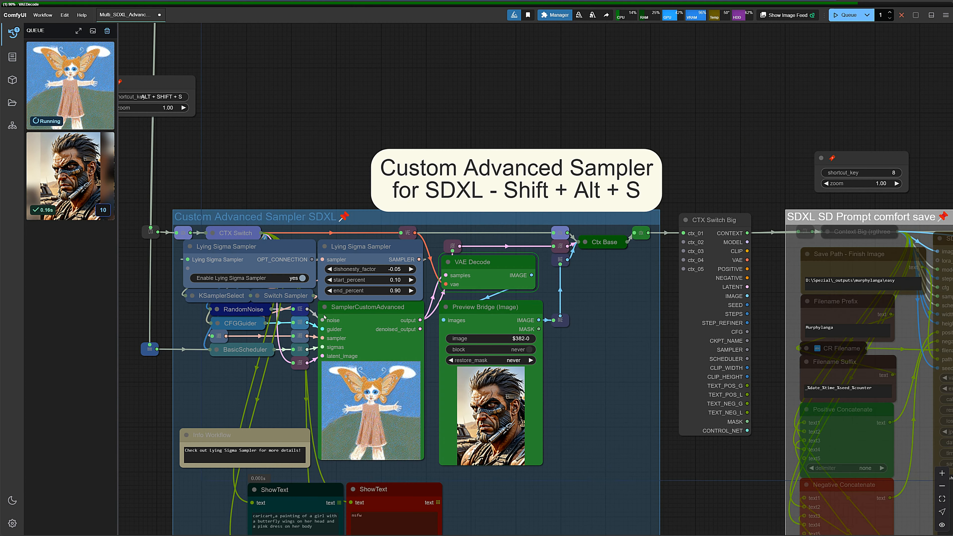
{"action": "key", "text": "9"}
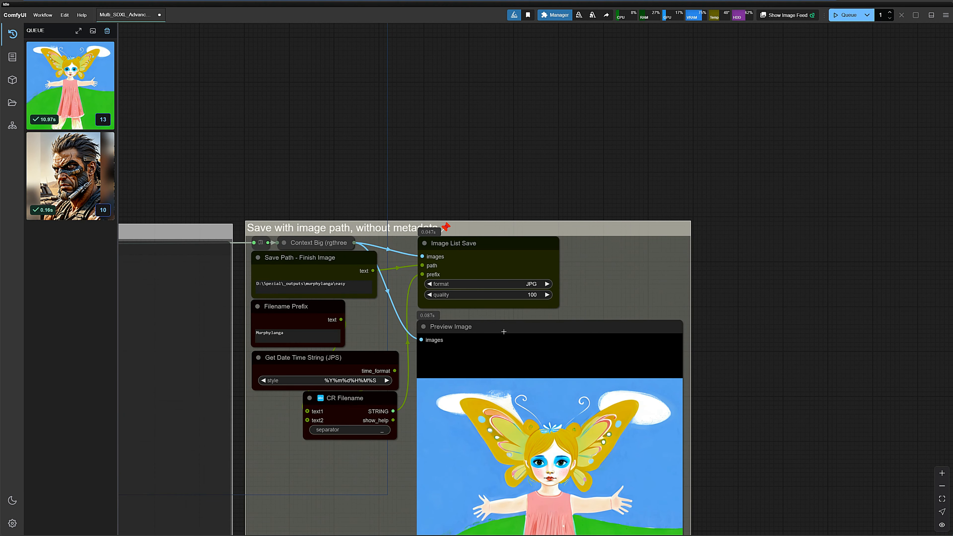
{"action": "left_click_drag", "start_coordinate": [842, 414], "coordinate": [821, 219]}
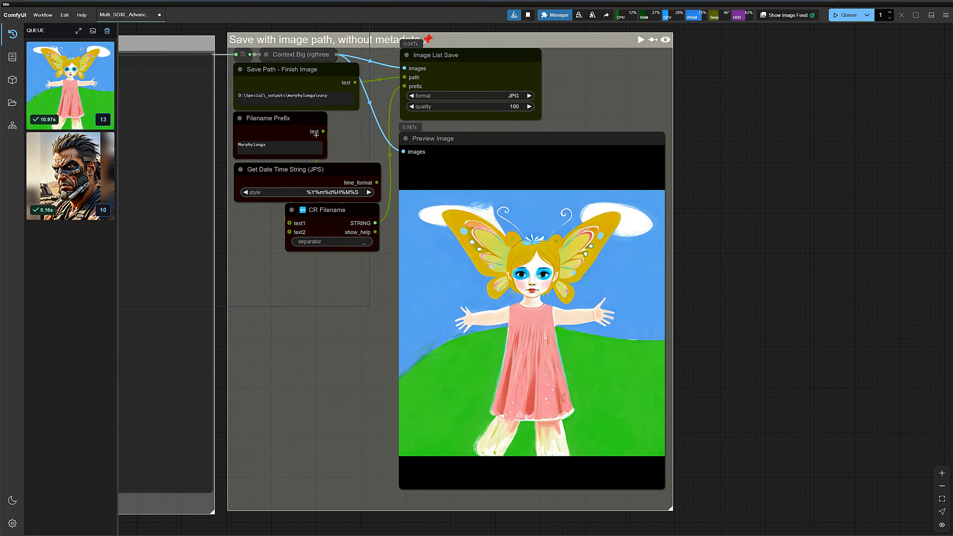
{"action": "left_click", "coordinate": [70, 86]}
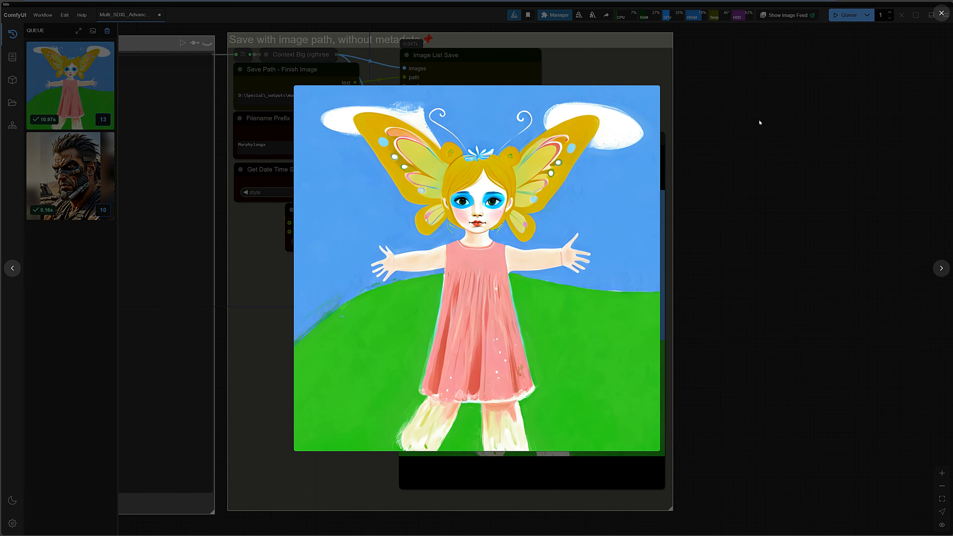
{"action": "left_click", "coordinate": [833, 153]}
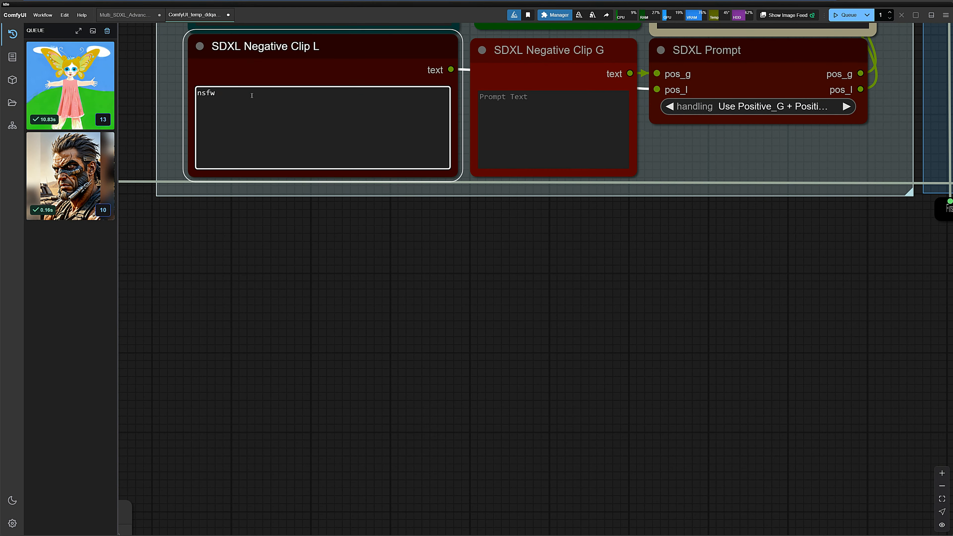
- Add "too many fingers" to the SDXL Negative Clip L and Negative Clip G prompts and queue the workflow
{"action": "type", "text": "too many fingers"}
{"action": "left_click", "coordinate": [543, 102]}
{"action": "type", "text": "too many fingers"}
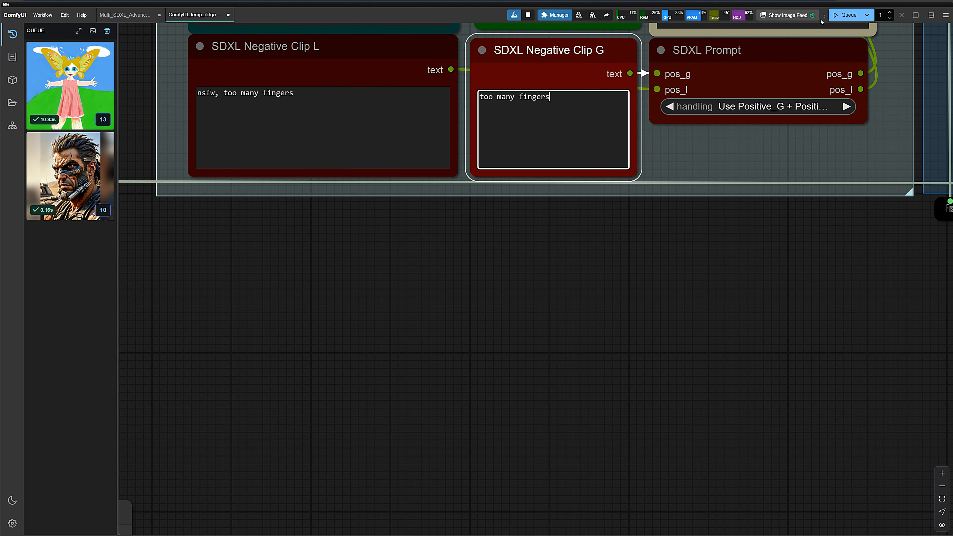
{"action": "left_click", "coordinate": [848, 15]}
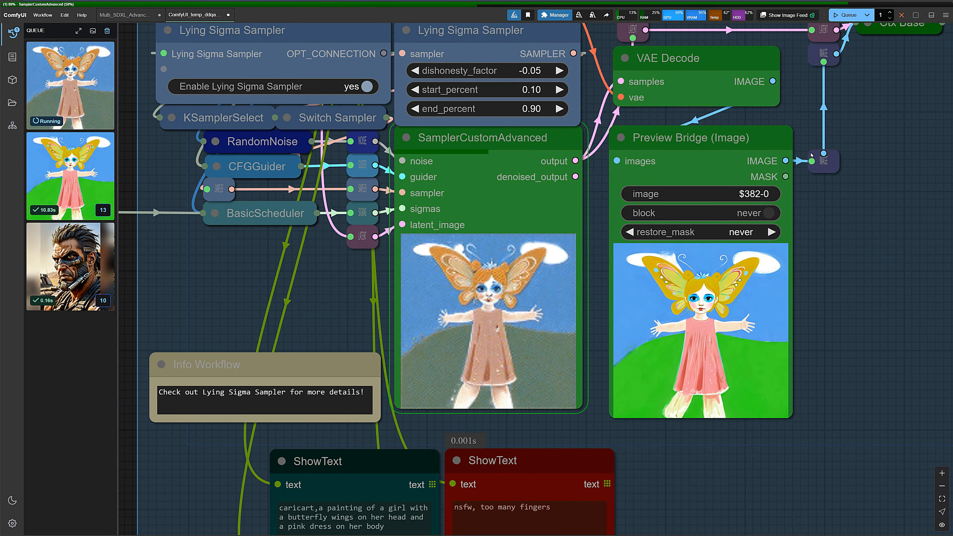
{"action": "left_click_drag", "start_coordinate": [742, 283], "coordinate": [743, 206]}
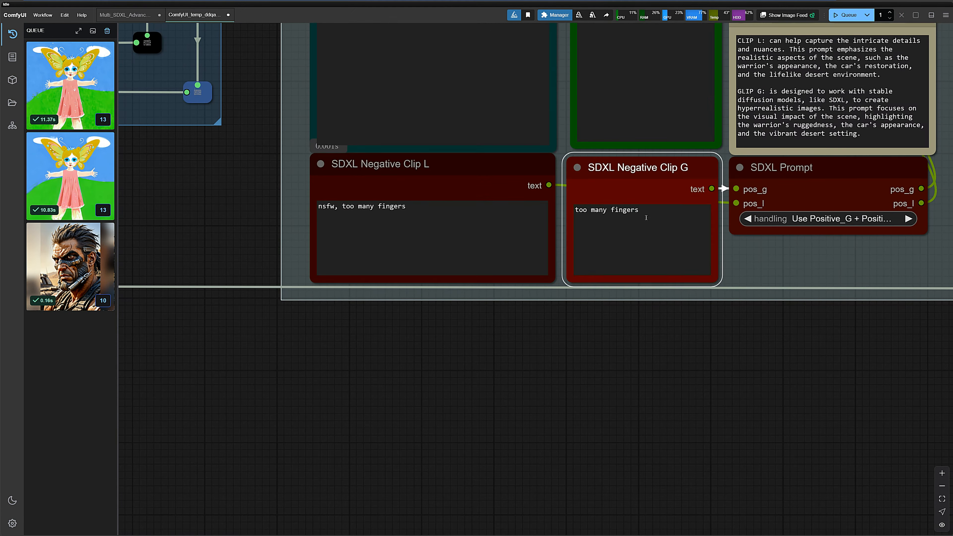
- Raise the emphasis weight of "too many fingers" in SDXL Negative Clip G and queue the workflow again
{"action": "left_click", "coordinate": [578, 210]}
{"action": "key", "text": "ctrl+a"}
{"action": "key", "text": "ctrl+Up"}
{"action": "key", "text": "ctrl+Up"}
{"action": "key", "text": "ctrl+Return"}
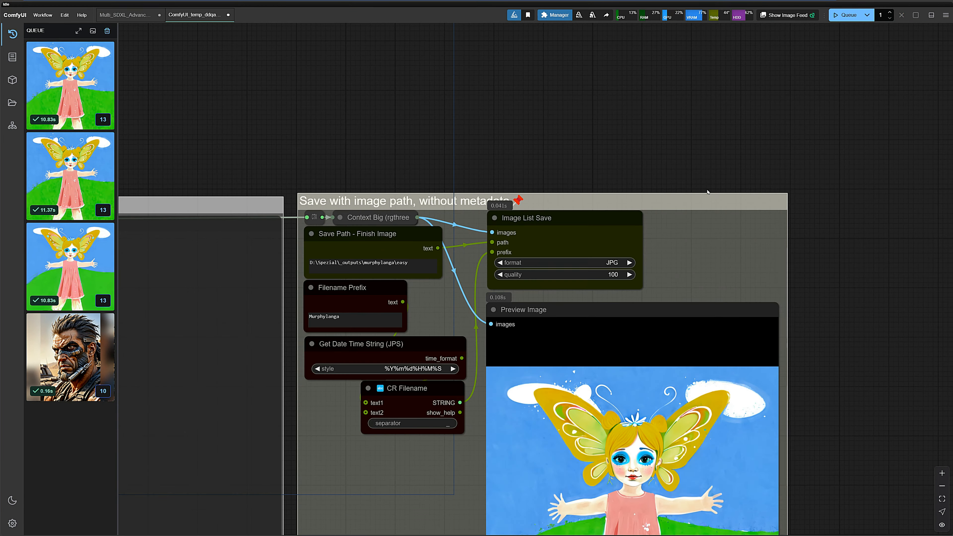
- Set the Prompt Mixer's Clip G Styler value to 2 and Clip L Styler value to 3, and queue the workflow
{"action": "left_click_drag", "start_coordinate": [375, 169], "coordinate": [694, 327]}
{"action": "left_click_drag", "start_coordinate": [391, 204], "coordinate": [615, 327]}
{"action": "scroll", "coordinate": [649, 340], "scroll_direction": "down", "scroll_amount": 4}
{"action": "left_click_drag", "start_coordinate": [674, 351], "coordinate": [494, 350]}
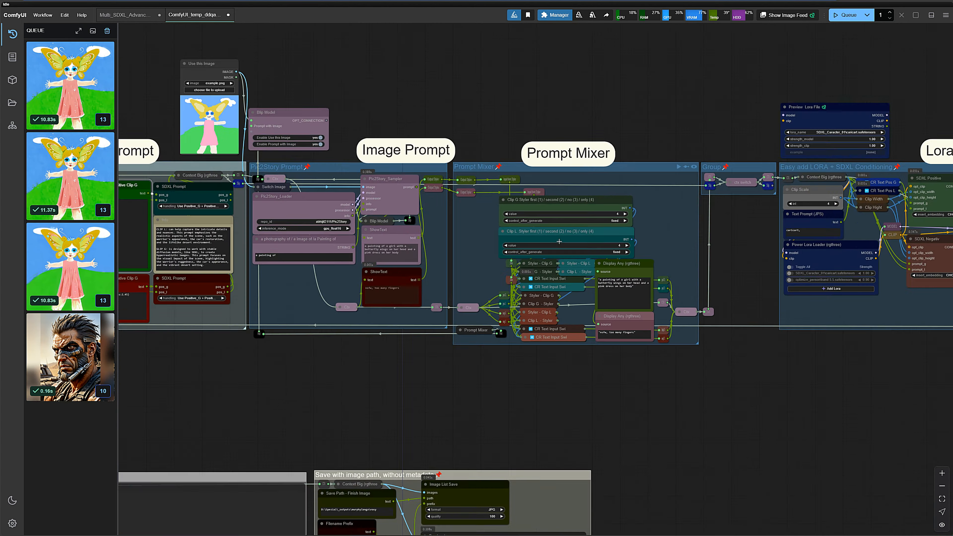
{"action": "scroll", "coordinate": [559, 241], "scroll_direction": "up", "scroll_amount": 8}
{"action": "left_click", "coordinate": [418, 182]}
{"action": "left_click", "coordinate": [417, 182]}
{"action": "left_click", "coordinate": [416, 256]}
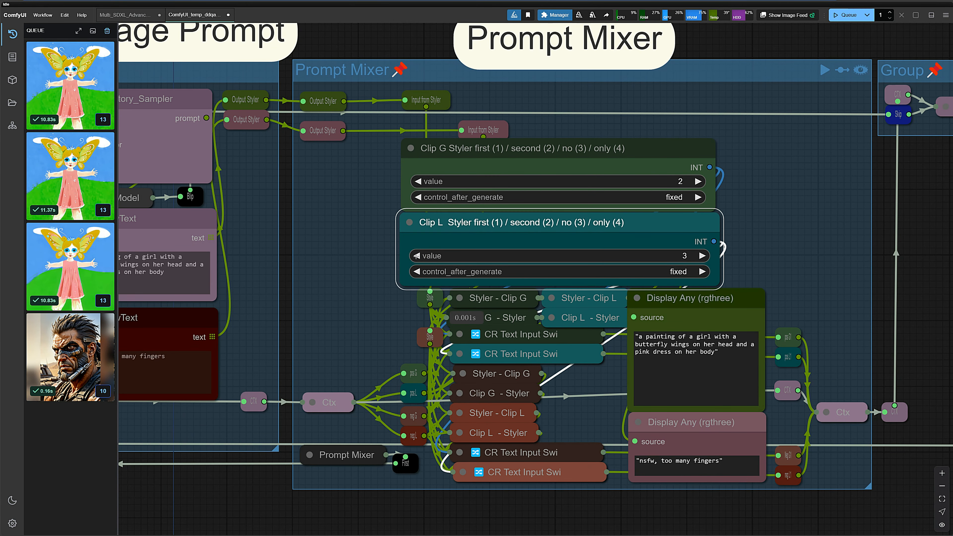
{"action": "key", "text": "ctrl+Return"}
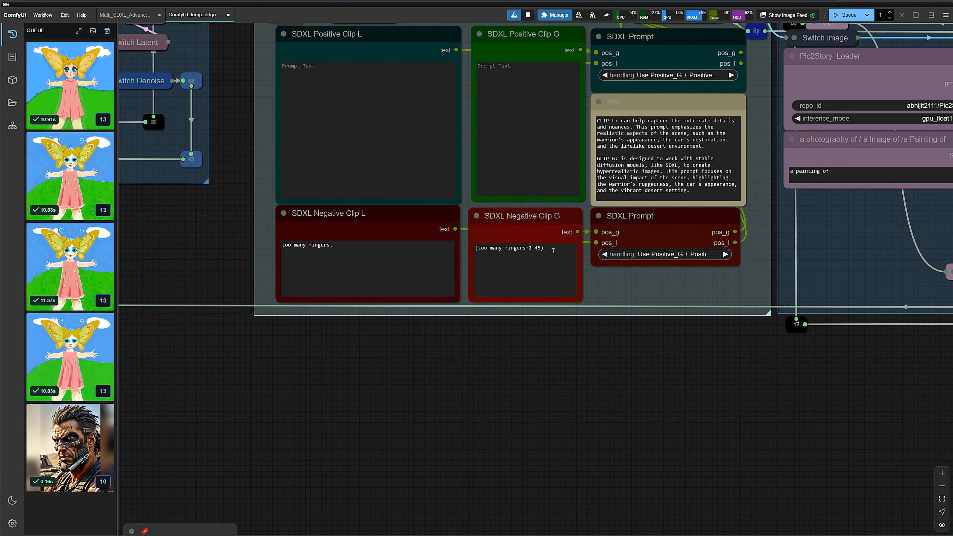
- Remove the emphasis weight from "too many fingers" in SDXL Negative Clip G and queue the workflow
{"action": "left_click", "coordinate": [552, 249]}
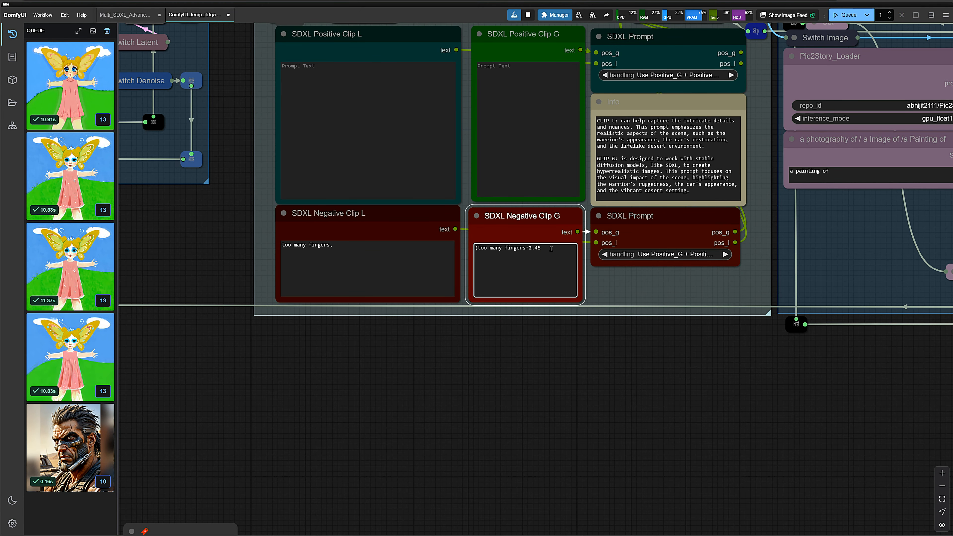
{"action": "key", "text": "ctrl+Return"}
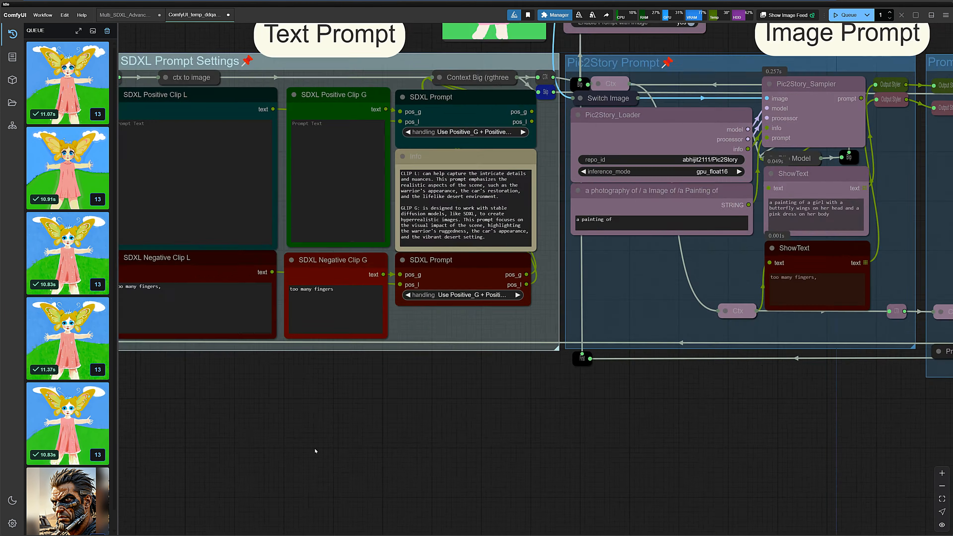
- Enter "perfect hands," in the SDXL Positive Clip L and Clip G prompts, queue the workflow, and inspect the generated image
{"action": "left_click", "coordinate": [397, 182]}
{"action": "type", "text": "perfekt hands"}
{"action": "key", "text": "Tab"}
{"action": "type", "text": "perfect hands"}
{"action": "left_click", "coordinate": [358, 176]}
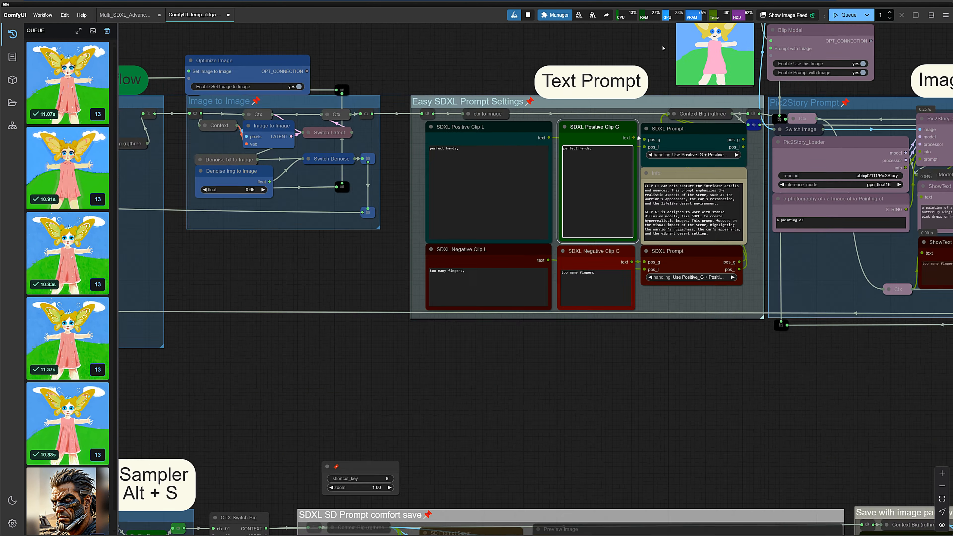
{"action": "key", "text": "ctrl+Return"}
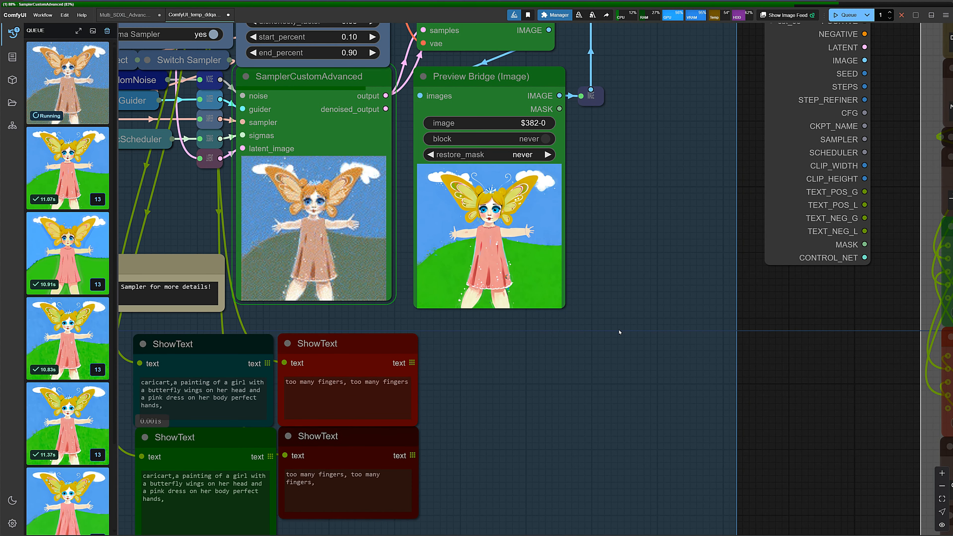
{"action": "key", "text": "shift+alt+s"}
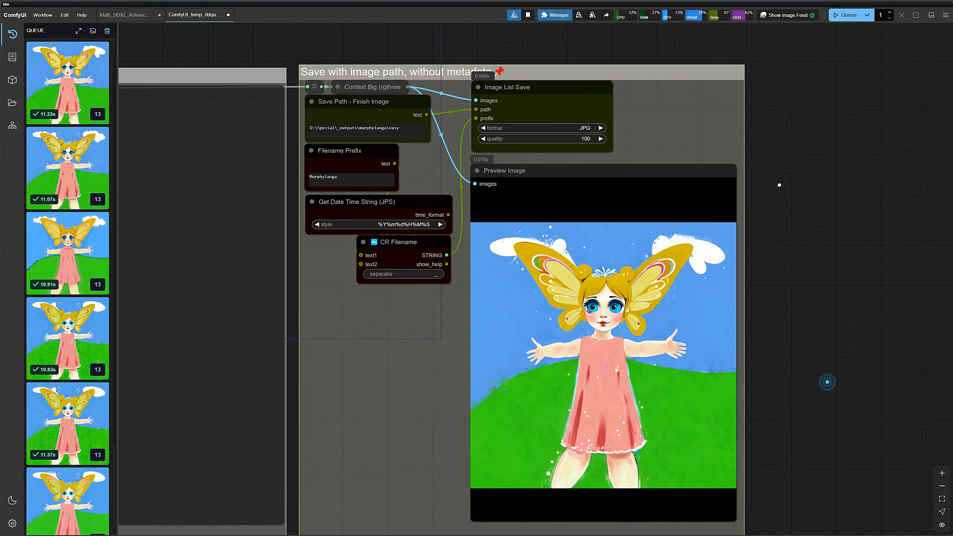
{"action": "scroll", "coordinate": [782, 332], "scroll_direction": "up", "scroll_amount": 6}
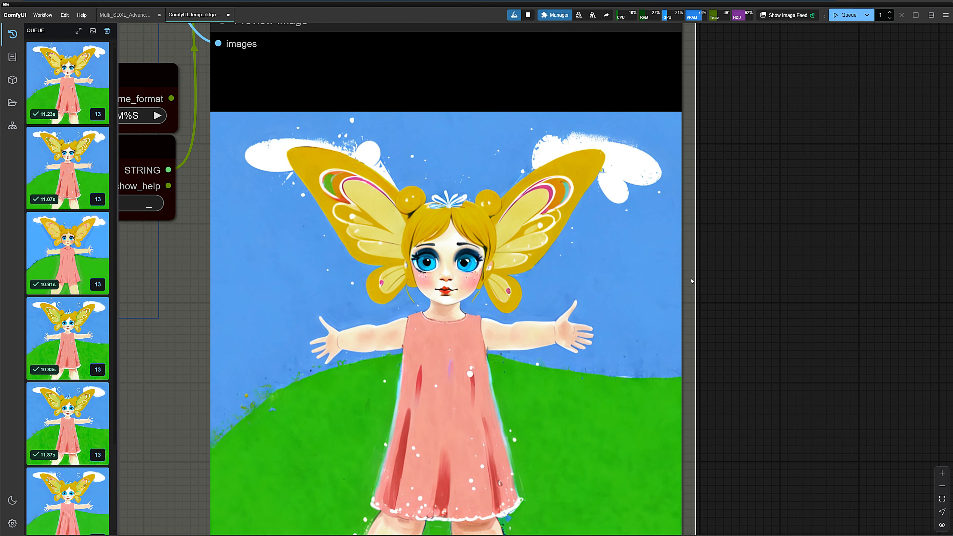
{"action": "scroll", "coordinate": [691, 281], "scroll_direction": "down", "scroll_amount": 2}
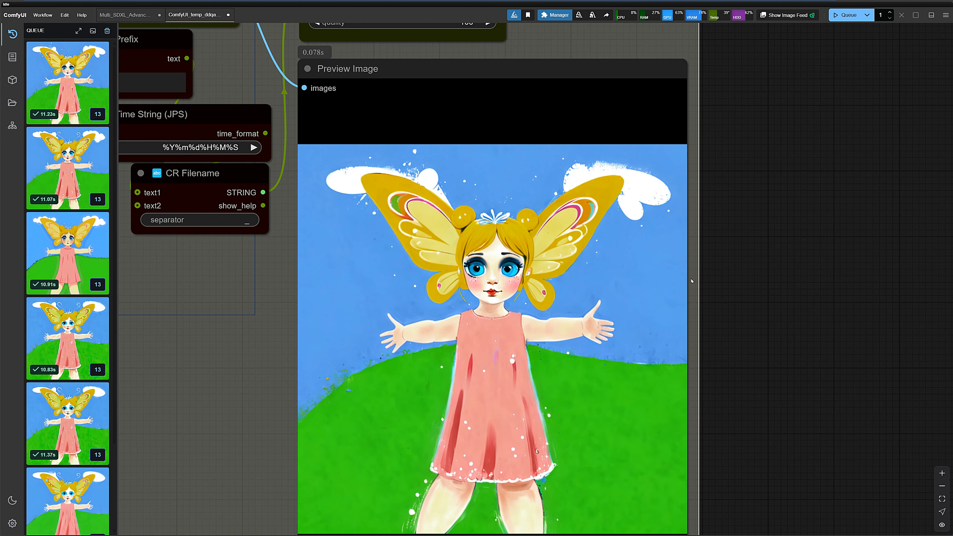
- Replace the caricart LoRA in the Power Lora Loader with the Hand 5 style LoRA from SDXL_optimize_person
{"action": "scroll", "coordinate": [692, 281], "scroll_direction": "down", "scroll_amount": 1}
{"action": "scroll", "coordinate": [705, 279], "scroll_direction": "down", "scroll_amount": 8}
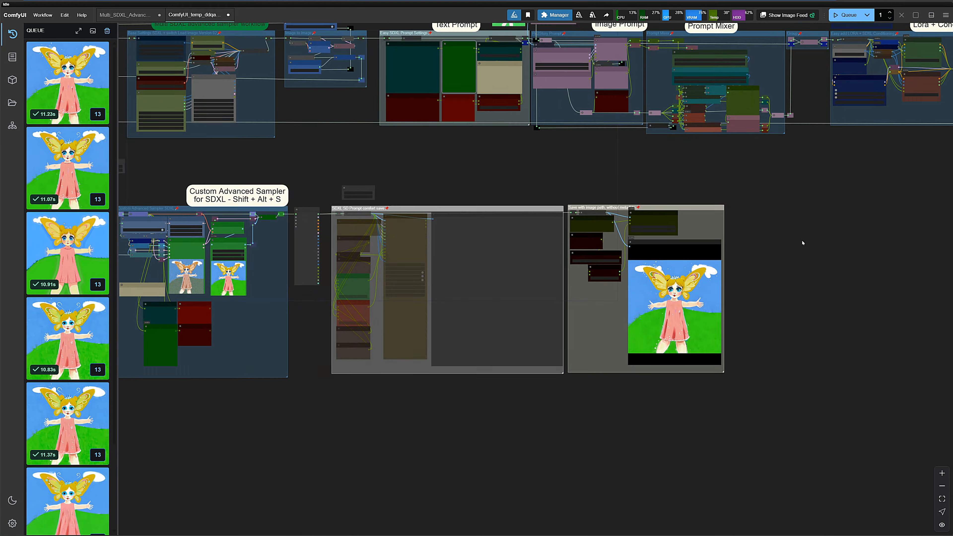
{"action": "left_click_drag", "start_coordinate": [813, 218], "coordinate": [472, 326]}
{"action": "scroll", "coordinate": [512, 304], "scroll_direction": "up", "scroll_amount": 7}
{"action": "left_click_drag", "start_coordinate": [489, 242], "coordinate": [484, 256]}
{"action": "scroll", "coordinate": [483, 256], "scroll_direction": "down", "scroll_amount": 5}
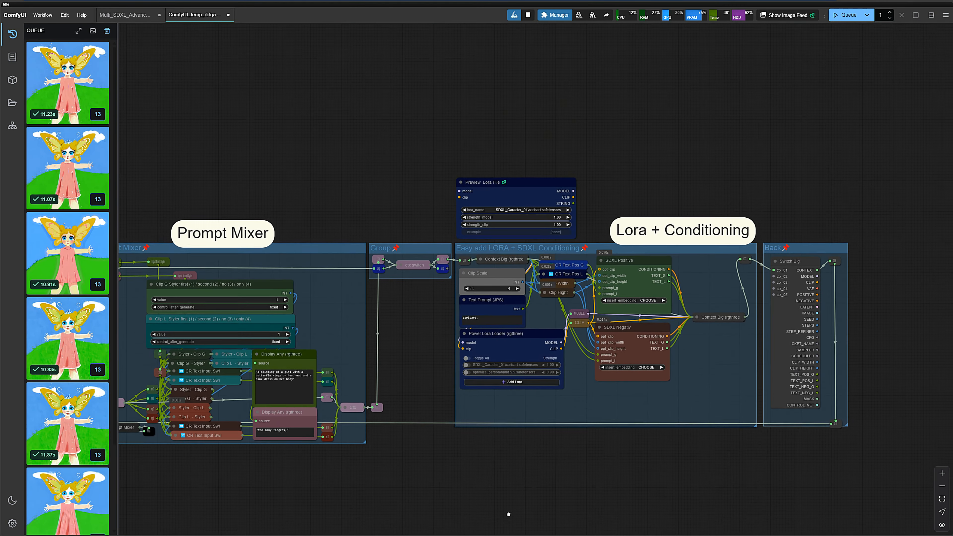
{"action": "scroll", "coordinate": [489, 350], "scroll_direction": "up", "scroll_amount": 10}
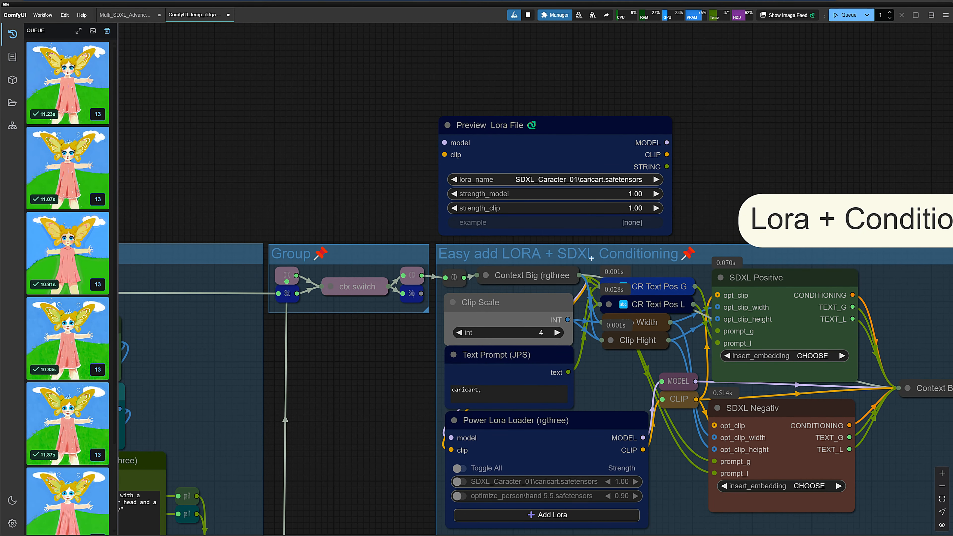
{"action": "left_click", "coordinate": [532, 481]}
{"action": "type", "text": "hand"}
{"action": "left_click", "coordinate": [548, 415]}
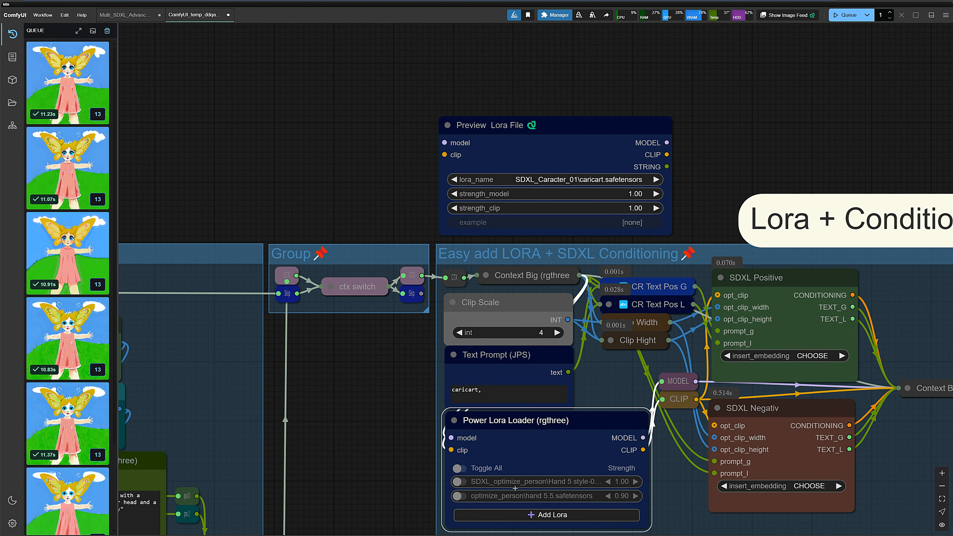
- Clear the caricart trigger word from the Text Prompt (JPS) node, queue the workflow, and examine the resulting preview image
{"action": "left_click", "coordinate": [500, 390]}
{"action": "key", "text": "ctrl+a"}
{"action": "key", "text": "BackSpace"}
{"action": "left_click", "coordinate": [844, 15]}
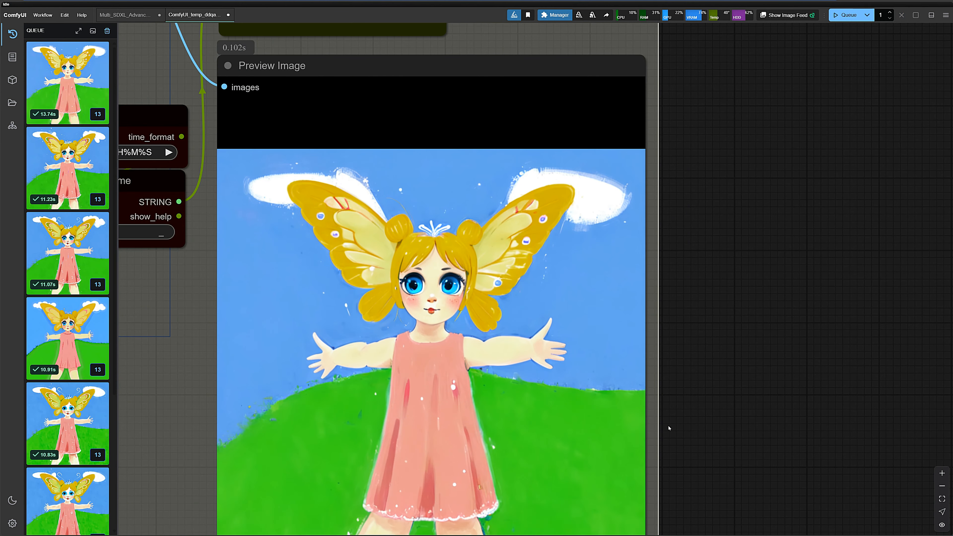
{"action": "scroll", "coordinate": [701, 322], "scroll_direction": "down", "scroll_amount": 4}
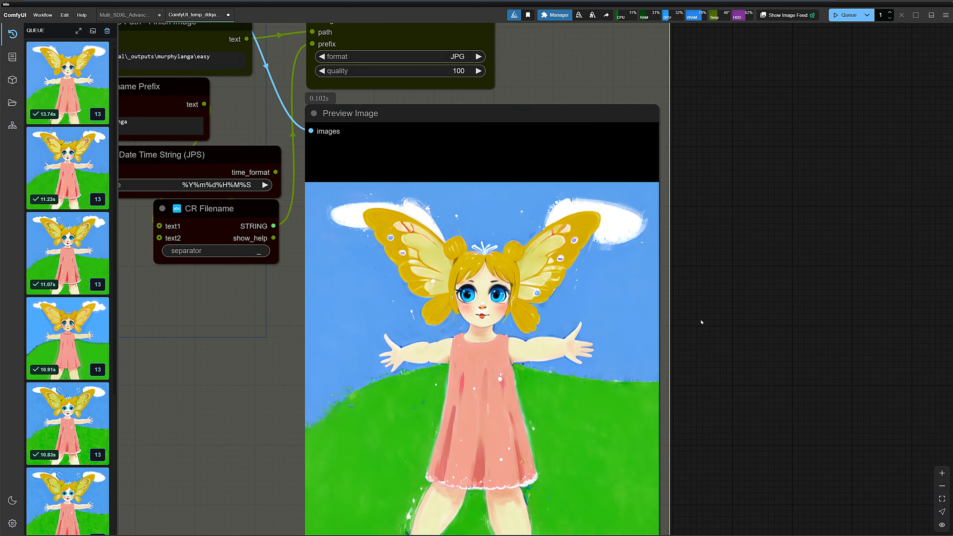
{"action": "left_click_drag", "start_coordinate": [732, 343], "coordinate": [737, 300]}
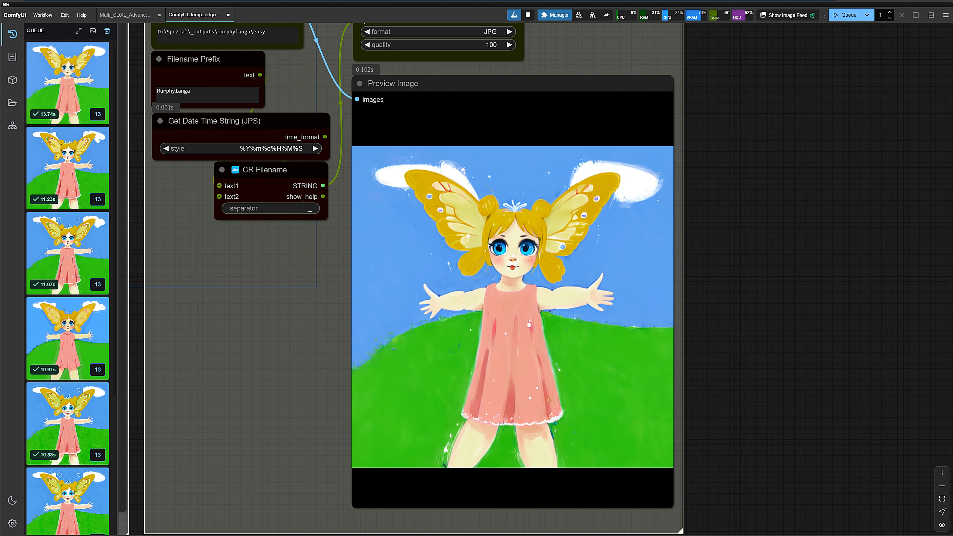
- Load the workflow of the oldest butterfly-girl image in the queue history onto the canvas and view its prompt groups
{"action": "scroll", "coordinate": [558, 532], "scroll_direction": "down", "scroll_amount": 8}
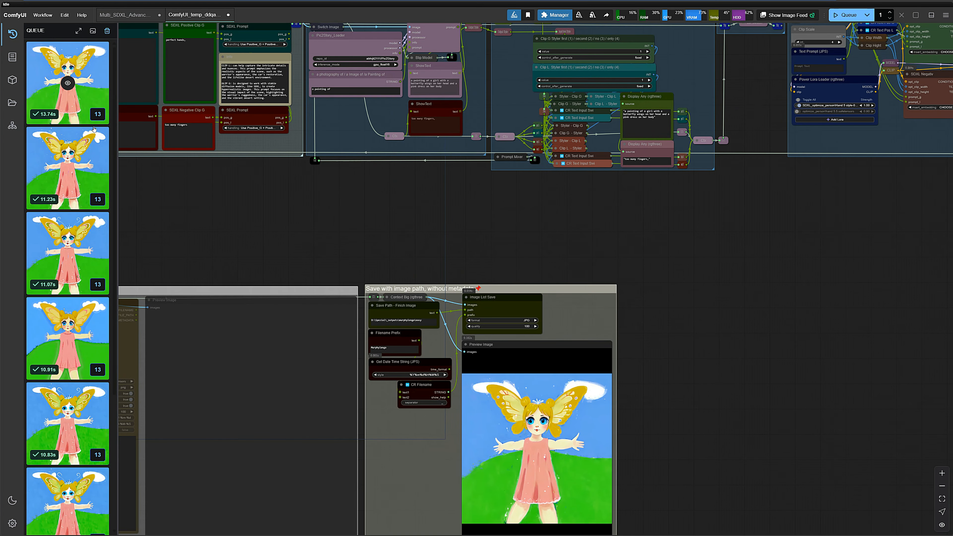
{"action": "scroll", "coordinate": [64, 222], "scroll_direction": "down", "scroll_amount": 2}
{"action": "scroll", "coordinate": [65, 255], "scroll_direction": "down", "scroll_amount": 2}
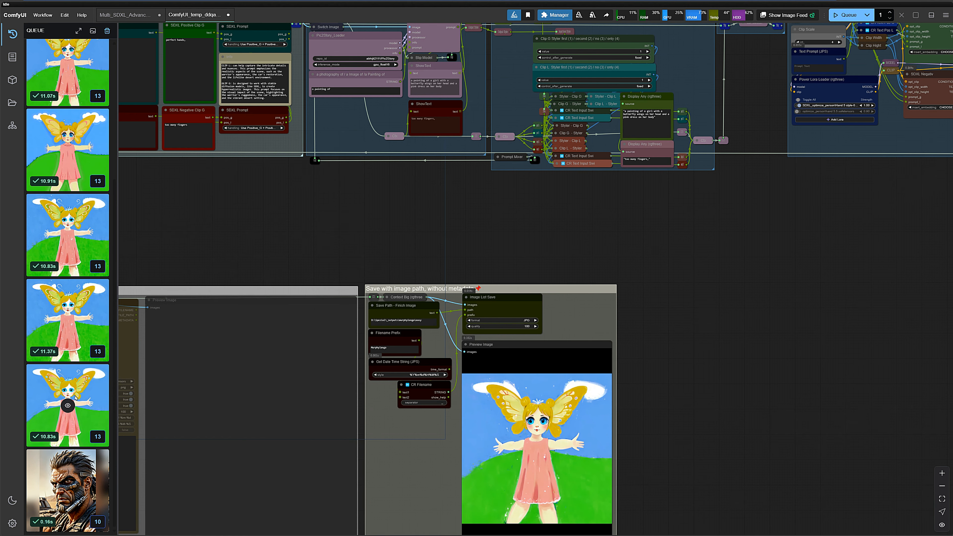
{"action": "left_click_drag", "start_coordinate": [68, 407], "coordinate": [263, 205]}
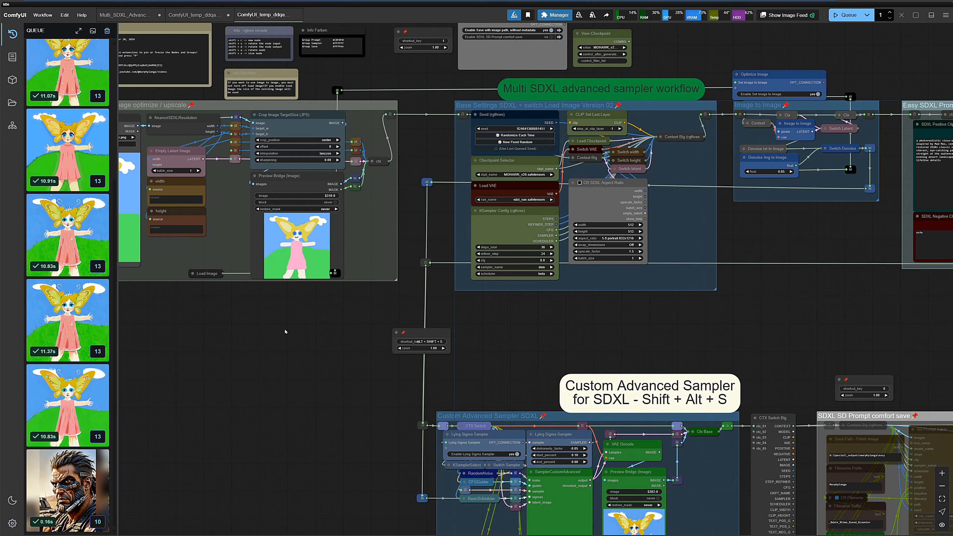
{"action": "scroll", "coordinate": [311, 332], "scroll_direction": "down", "scroll_amount": 4}
{"action": "left_click_drag", "start_coordinate": [705, 347], "coordinate": [235, 370]}
{"action": "scroll", "coordinate": [342, 252], "scroll_direction": "up", "scroll_amount": 3}
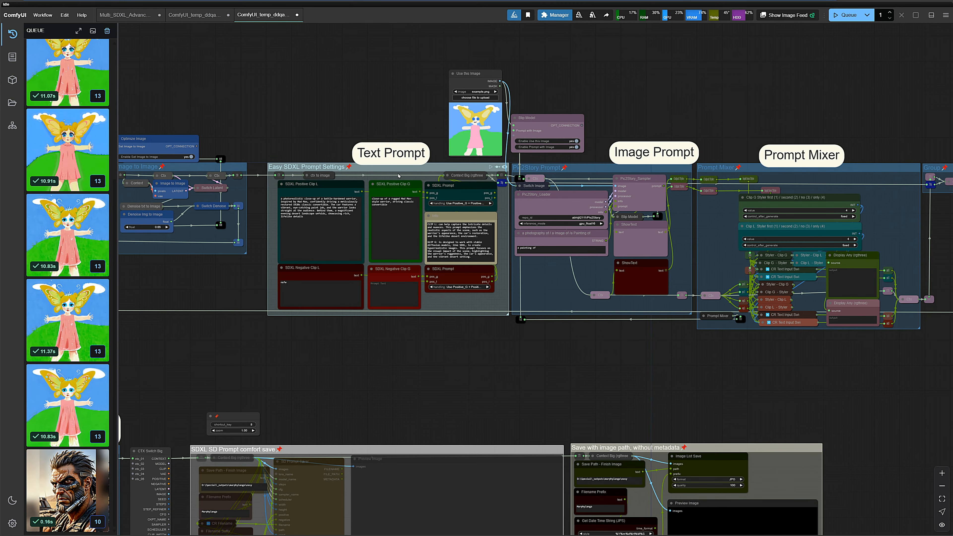
- Delete all tasks from the queue history, and hide it to show the whole workflow
{"action": "left_click", "coordinate": [107, 32]}
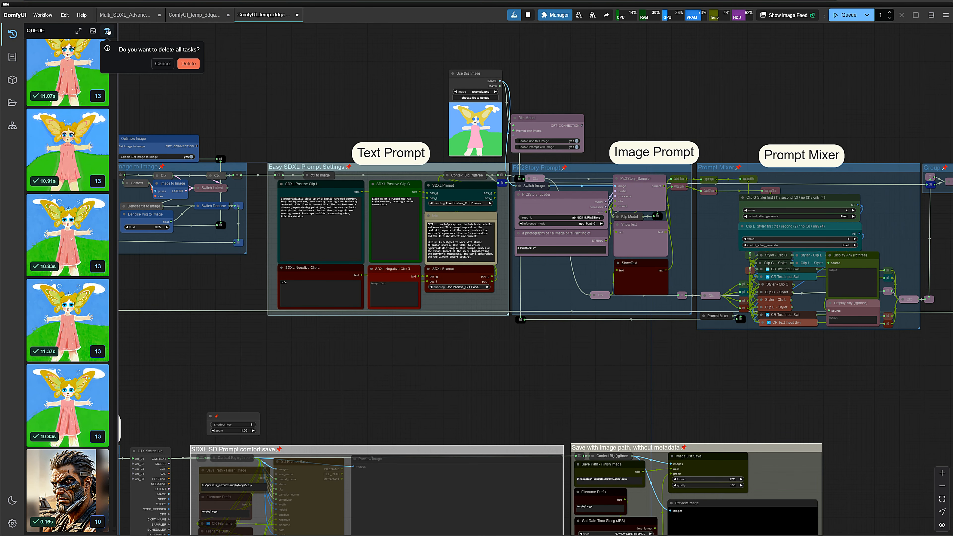
{"action": "left_click", "coordinate": [188, 63]}
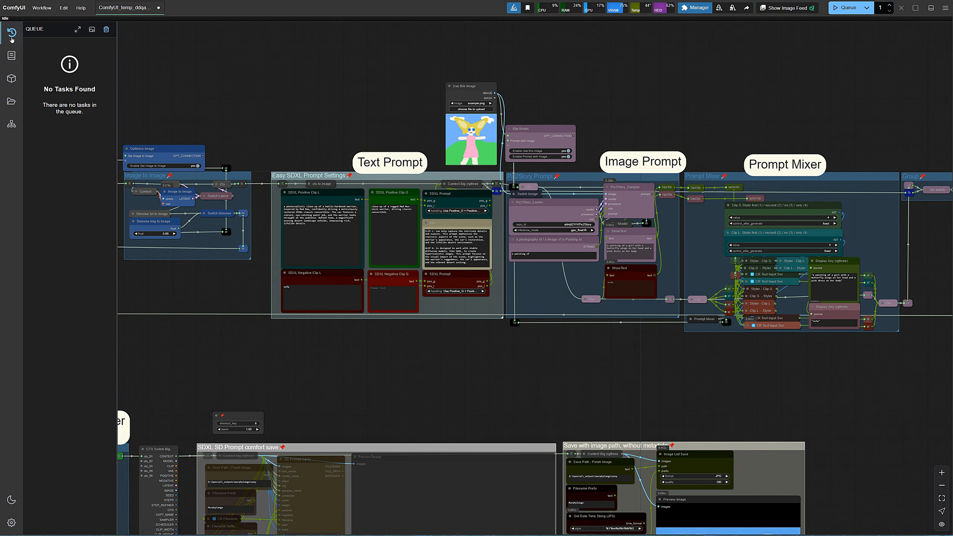
{"action": "left_click", "coordinate": [12, 34]}
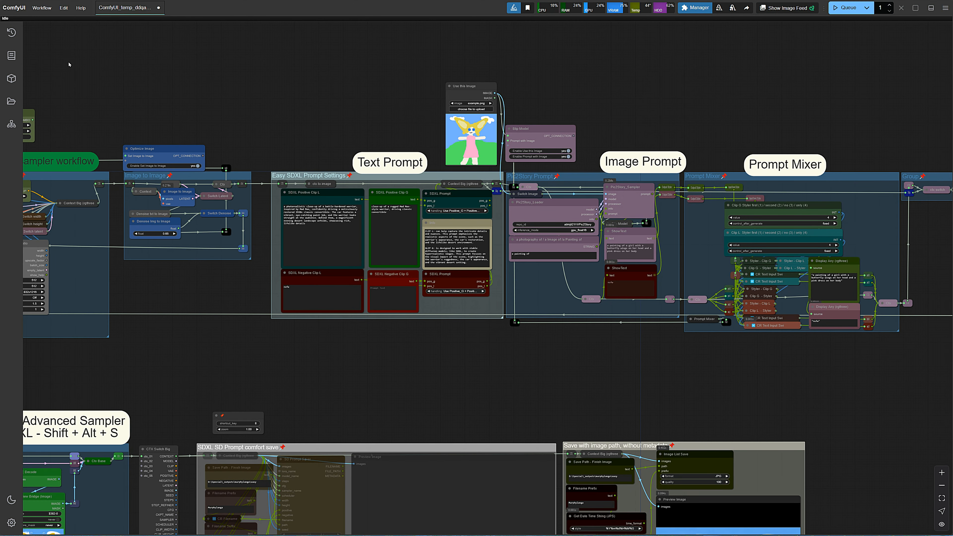
{"action": "key", "text": "."}
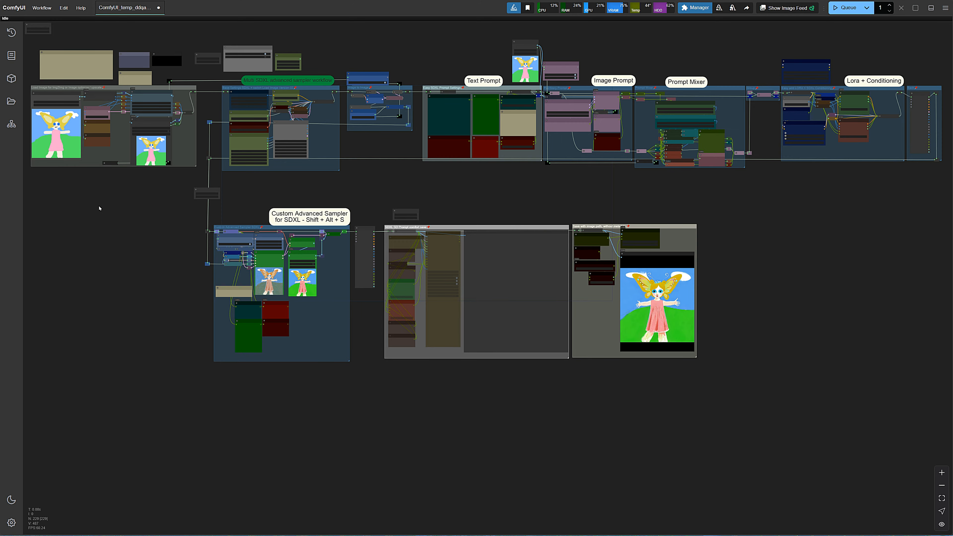
- Set the Load Image node in the Img2Img group to the 512x512 "masterpiece best quality 60 years" JPG
{"action": "scroll", "coordinate": [101, 209], "scroll_direction": "up", "scroll_amount": 3}
{"action": "left_click_drag", "start_coordinate": [98, 202], "coordinate": [278, 353]}
{"action": "scroll", "coordinate": [280, 340], "scroll_direction": "up", "scroll_amount": 10}
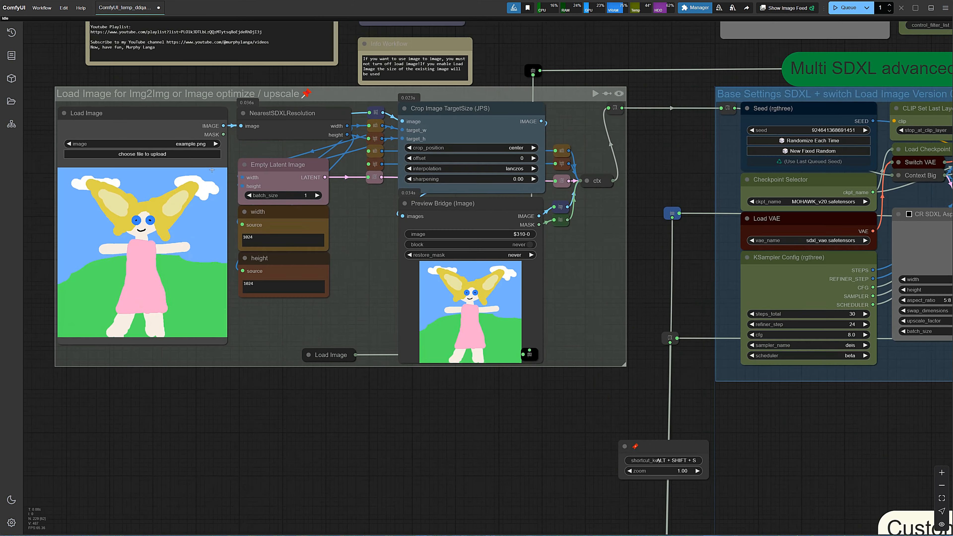
{"action": "left_click", "coordinate": [189, 145]}
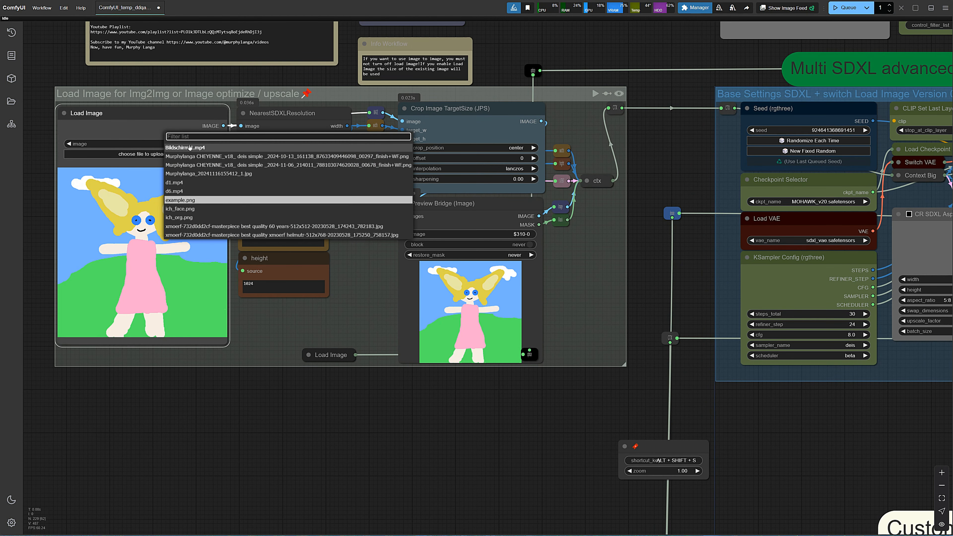
{"action": "left_click", "coordinate": [217, 227]}
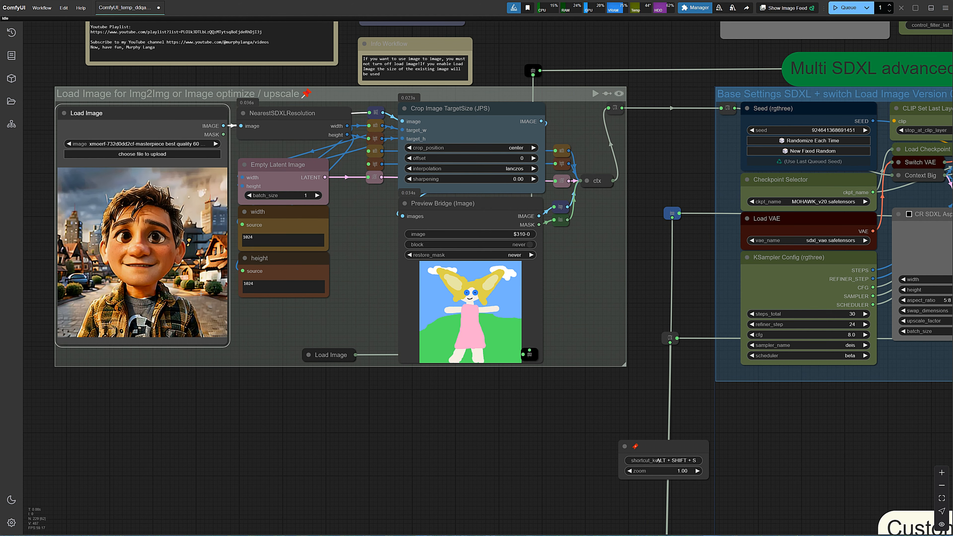
- Set the Denoise Img to Image value in the Image to Image group to 0.2
{"action": "scroll", "coordinate": [161, 274], "scroll_direction": "up", "scroll_amount": 7}
{"action": "scroll", "coordinate": [191, 319], "scroll_direction": "down", "scroll_amount": 12}
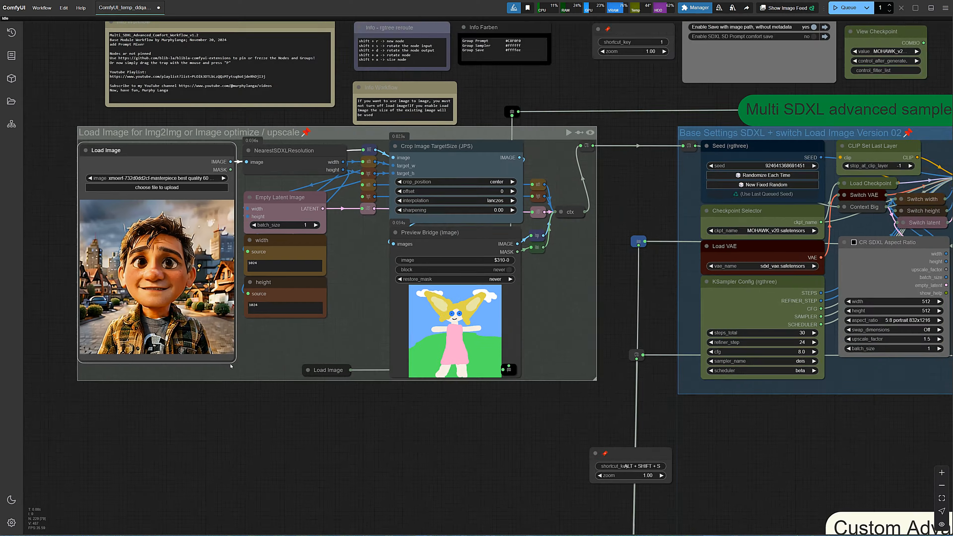
{"action": "left_click_drag", "start_coordinate": [421, 462], "coordinate": [216, 407]}
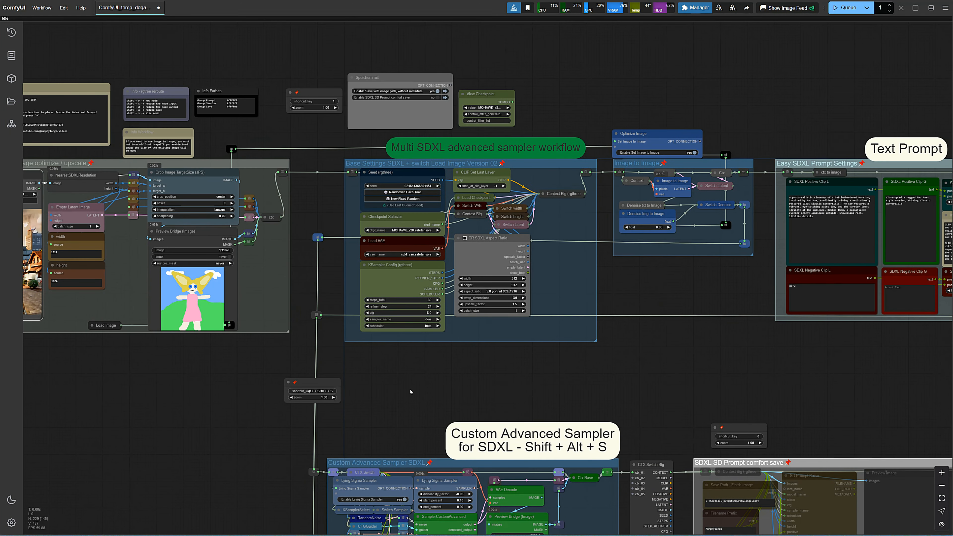
{"action": "left_click_drag", "start_coordinate": [585, 377], "coordinate": [274, 397]}
{"action": "scroll", "coordinate": [311, 397], "scroll_direction": "up", "scroll_amount": 2}
{"action": "scroll", "coordinate": [356, 196], "scroll_direction": "up", "scroll_amount": 4}
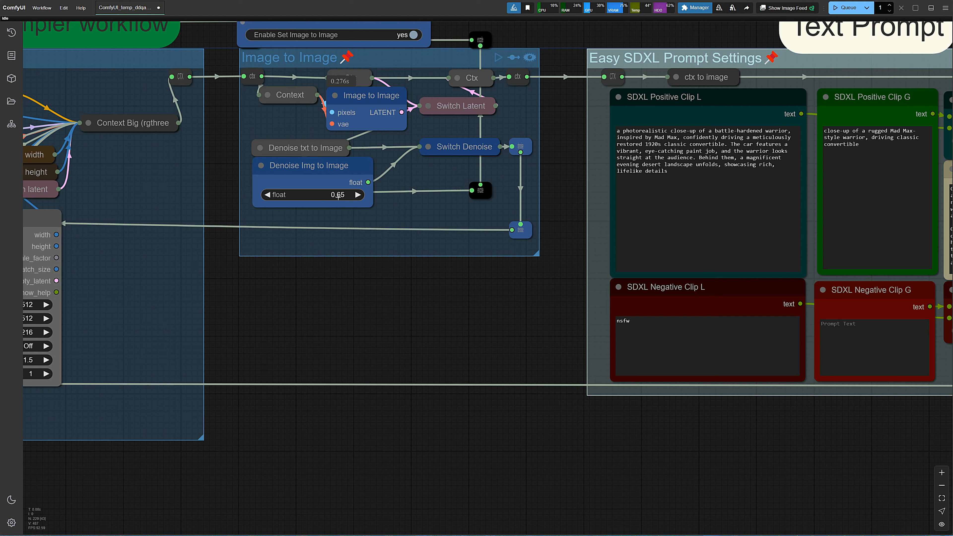
{"action": "left_click", "coordinate": [330, 195]}
{"action": "type", "text": ".2"}
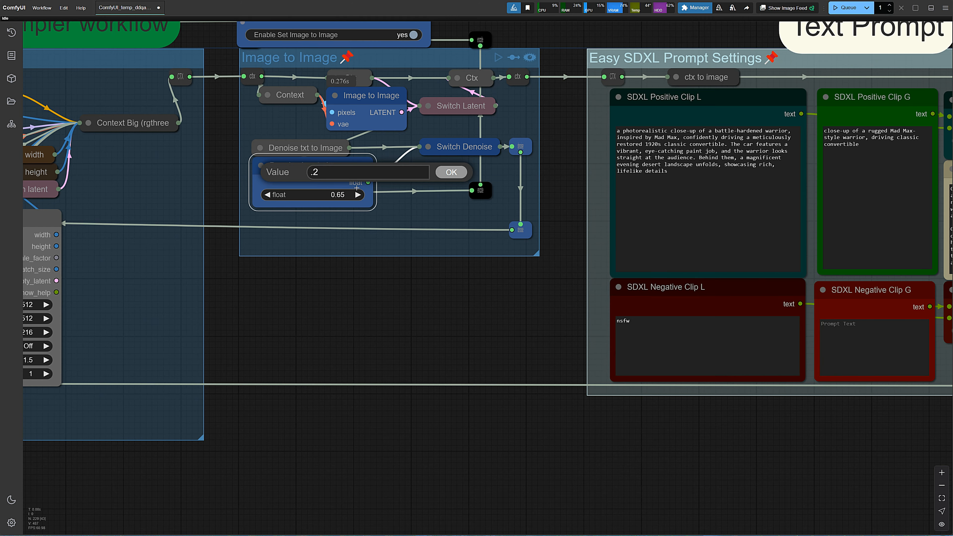
{"action": "left_click", "coordinate": [451, 172]}
{"action": "scroll", "coordinate": [450, 311], "scroll_direction": "down", "scroll_amount": 9}
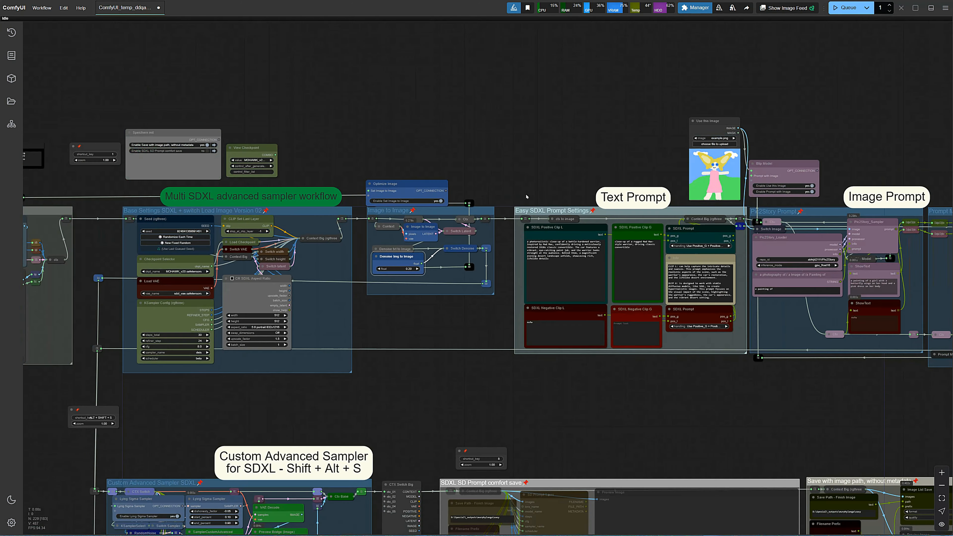
- Turn off Enable Use this Image in the Blip Model node while keeping Prompt with Image enabled
{"action": "left_click_drag", "start_coordinate": [495, 156], "coordinate": [122, 115]}
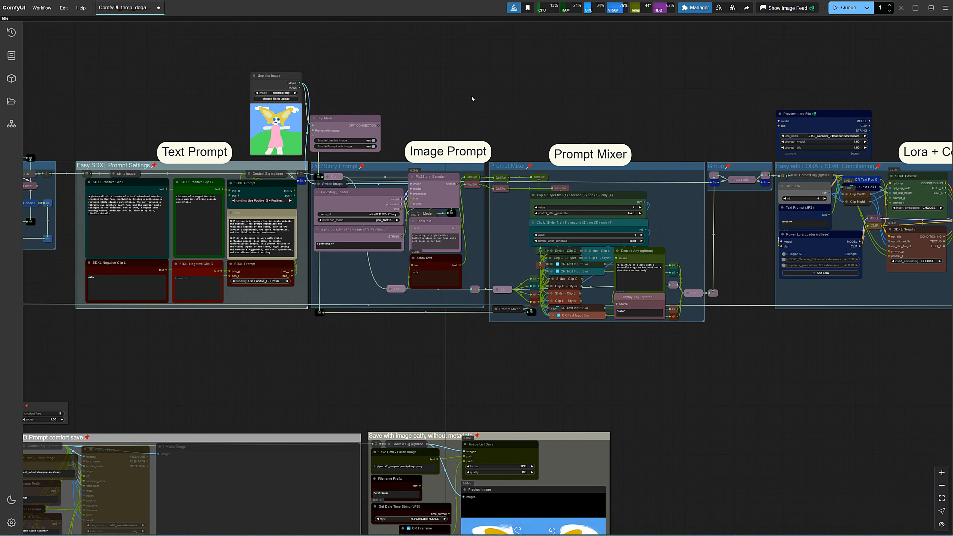
{"action": "left_click_drag", "start_coordinate": [472, 98], "coordinate": [367, 108]}
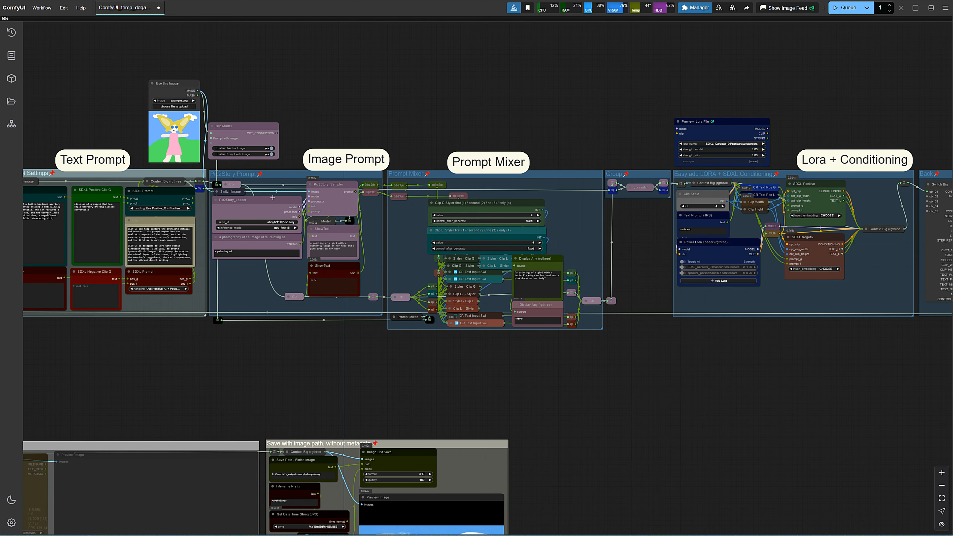
{"action": "scroll", "coordinate": [293, 126], "scroll_direction": "up", "scroll_amount": 6}
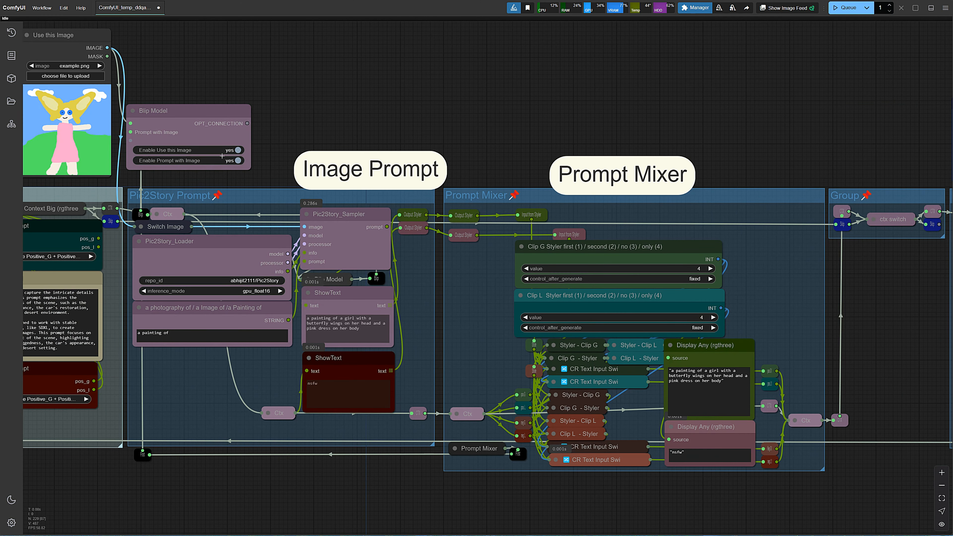
{"action": "left_click", "coordinate": [231, 151]}
- Expand the collapsed Switch Image node and move it out of the Pic2Story Prompt group to expose its connections
{"action": "scroll", "coordinate": [461, 110], "scroll_direction": "down", "scroll_amount": 5}
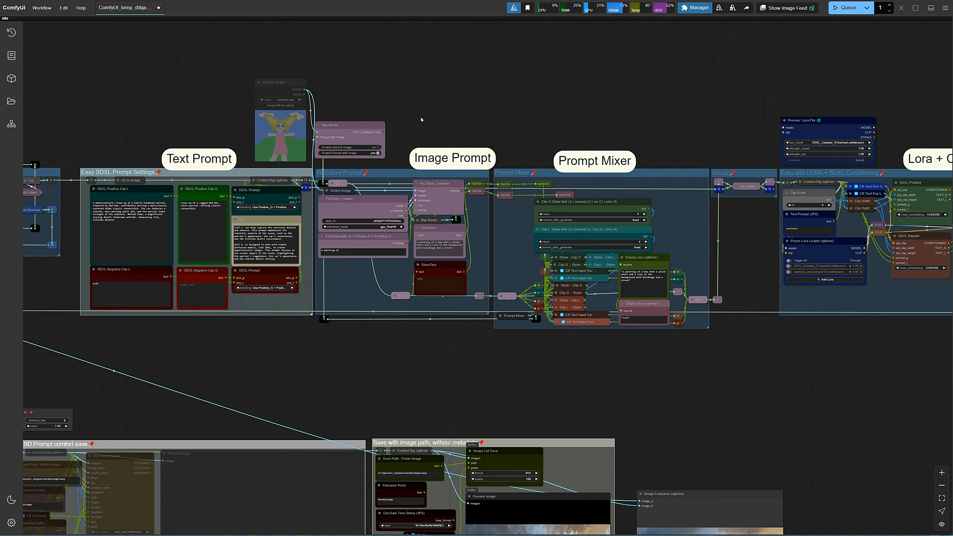
{"action": "scroll", "coordinate": [421, 119], "scroll_direction": "up", "scroll_amount": 5}
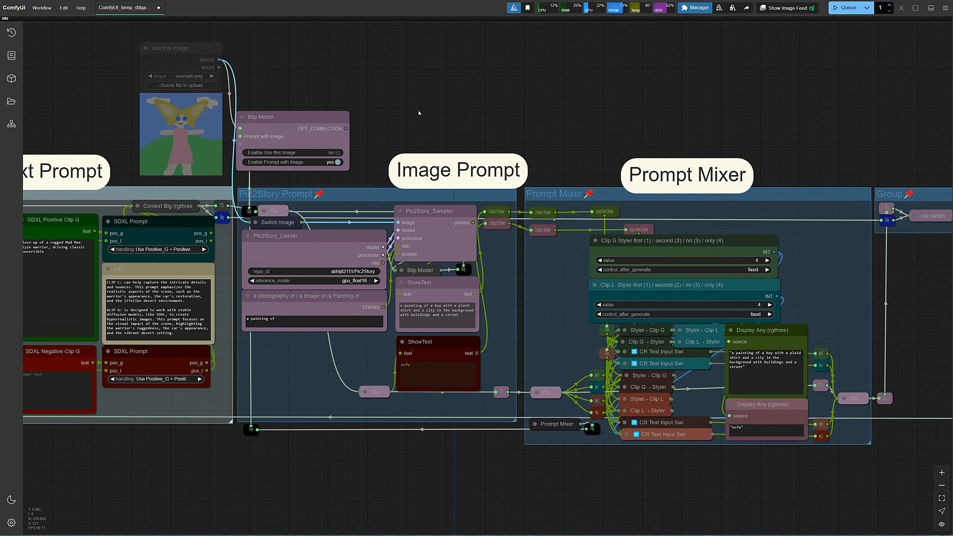
{"action": "scroll", "coordinate": [413, 114], "scroll_direction": "up", "scroll_amount": 4}
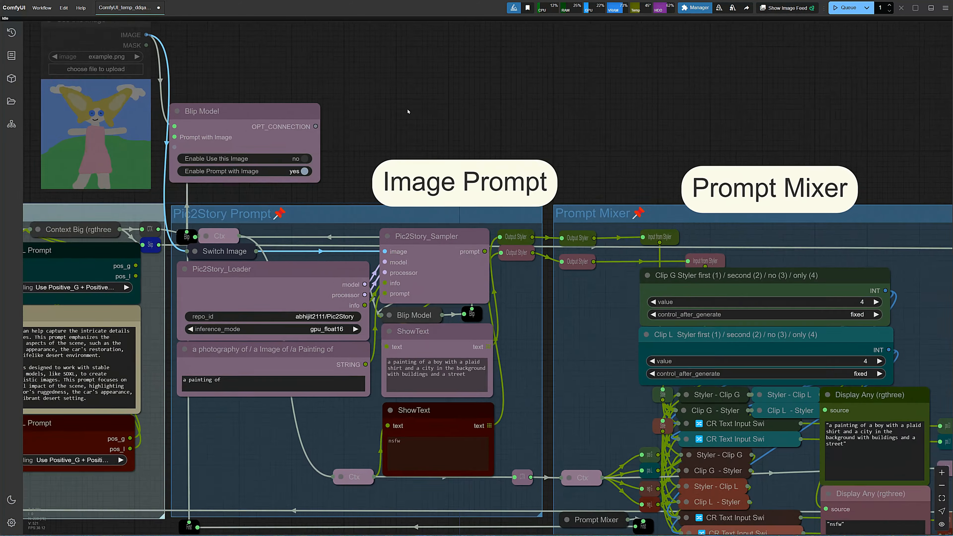
{"action": "left_click_drag", "start_coordinate": [397, 106], "coordinate": [473, 193]}
{"action": "left_click", "coordinate": [320, 224]}
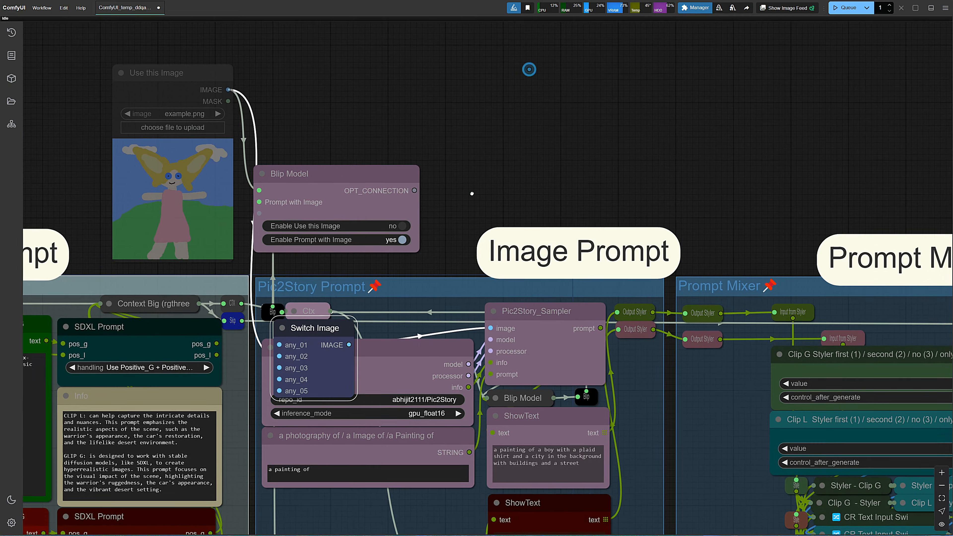
{"action": "scroll", "coordinate": [385, 401], "scroll_direction": "down", "scroll_amount": 2}
{"action": "left_click_drag", "start_coordinate": [330, 356], "coordinate": [480, 141]}
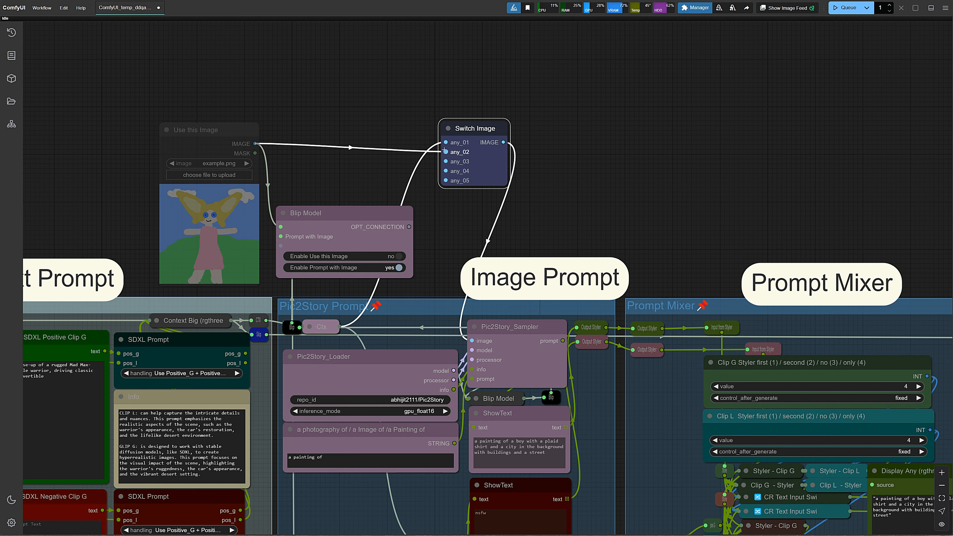
- Try the Ctx link on Switch Image's any_03 input, restore it to any_01, and put the collapsed node back above the Pic2Story_Loader
{"action": "left_click_drag", "start_coordinate": [445, 152], "coordinate": [446, 161]}
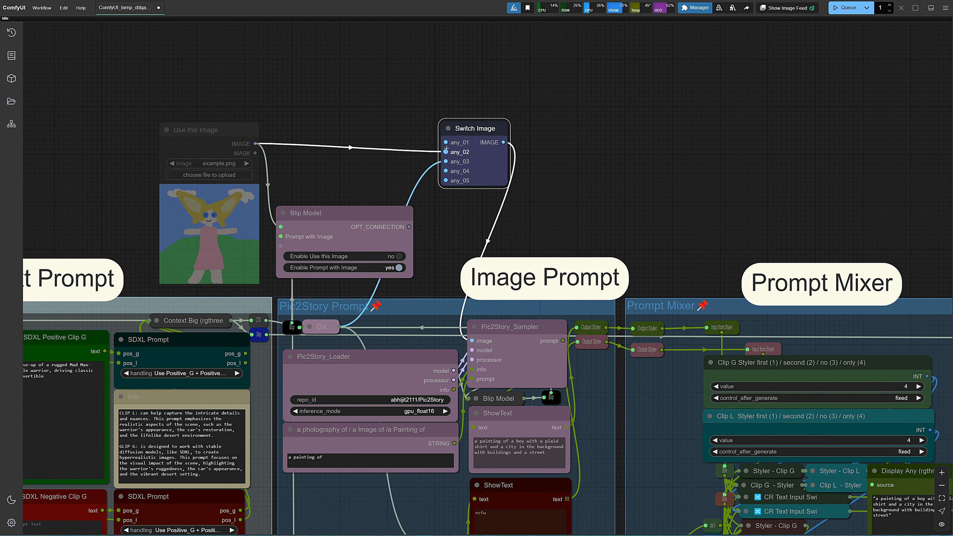
{"action": "left_click_drag", "start_coordinate": [446, 162], "coordinate": [446, 143]}
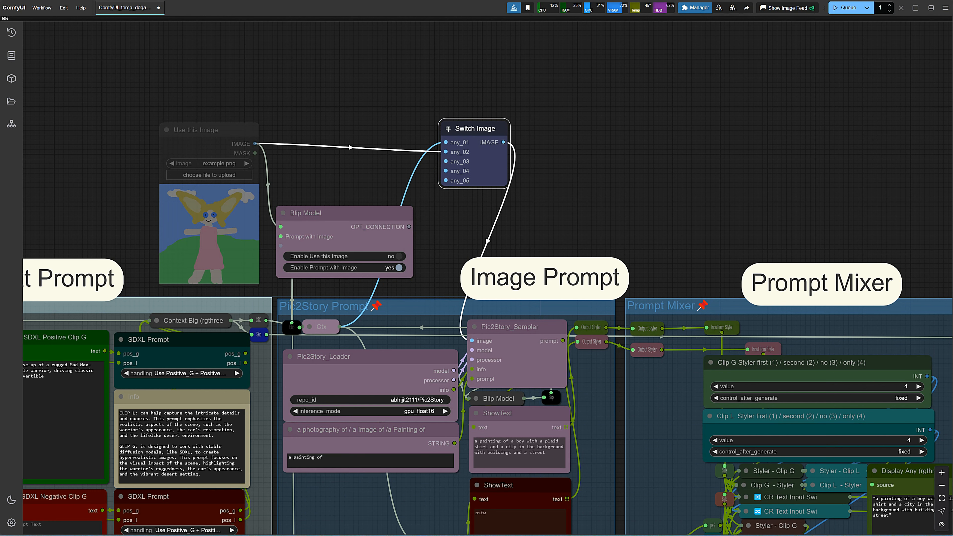
{"action": "left_click", "coordinate": [448, 128]}
{"action": "left_click_drag", "start_coordinate": [448, 128], "coordinate": [310, 338]}
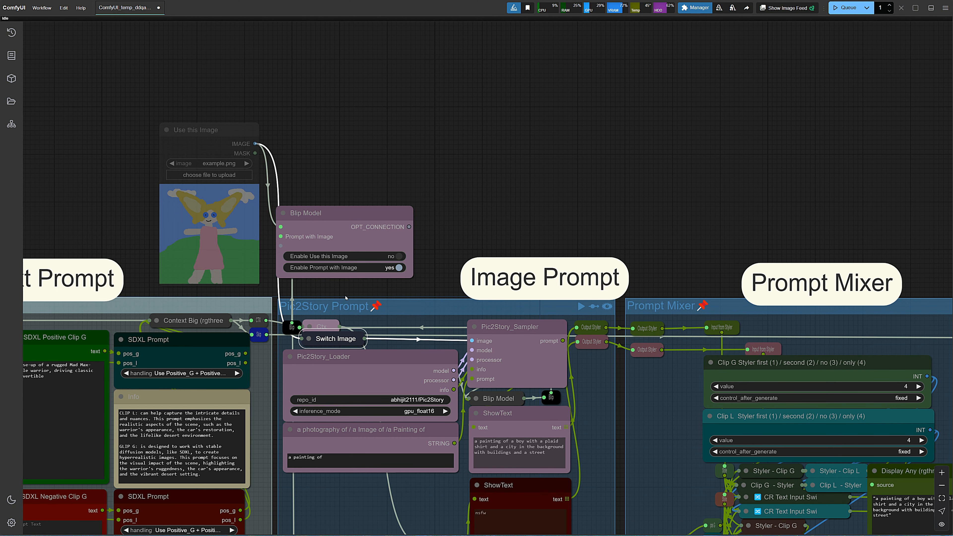
{"action": "left_click", "coordinate": [446, 153]}
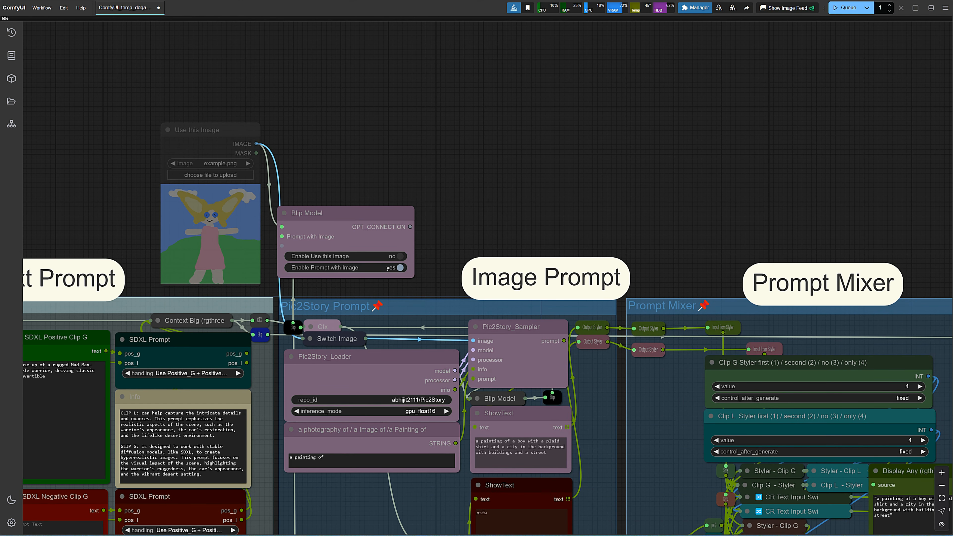
- Queue the image-to-image workflow and bring the sampler and save groups into view
{"action": "scroll", "coordinate": [631, 129], "scroll_direction": "down", "scroll_amount": 8}
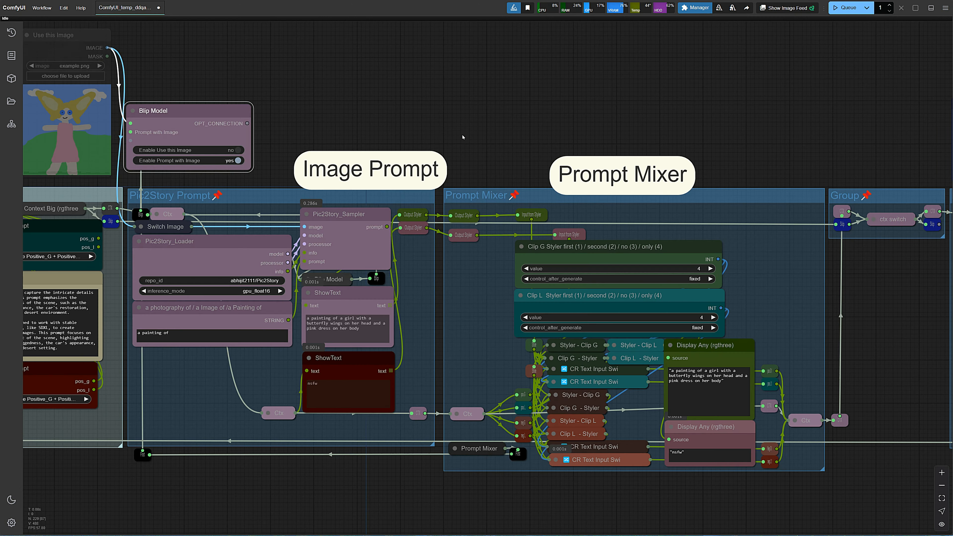
{"action": "left_click_drag", "start_coordinate": [458, 134], "coordinate": [162, 114]}
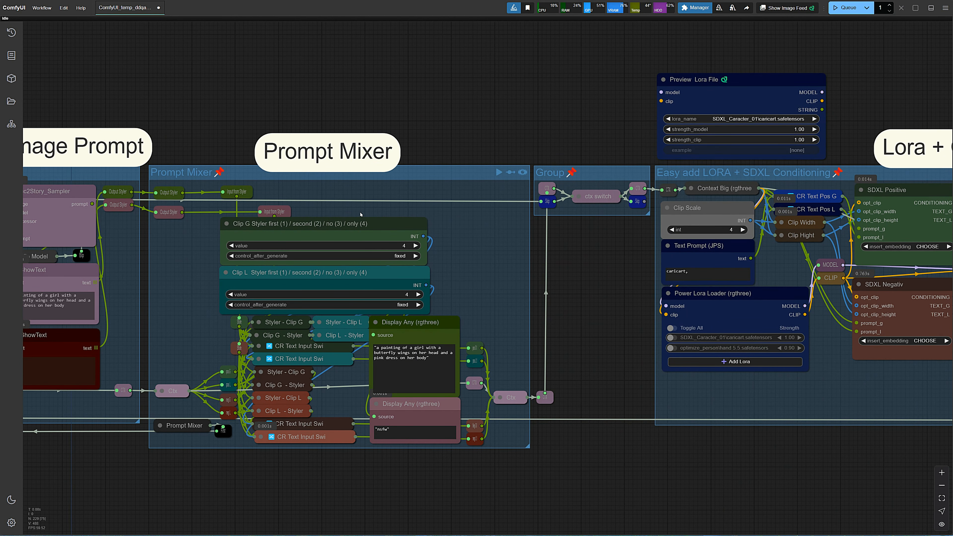
{"action": "scroll", "coordinate": [528, 300], "scroll_direction": "down", "scroll_amount": 6}
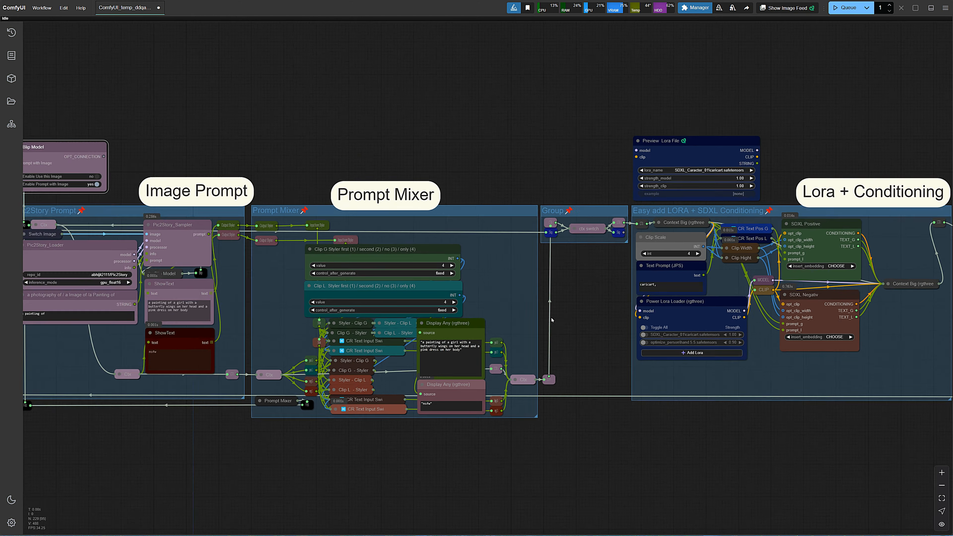
{"action": "left_click_drag", "start_coordinate": [581, 335], "coordinate": [554, 284]}
{"action": "left_click", "coordinate": [847, 7]}
{"action": "scroll", "coordinate": [536, 439], "scroll_direction": "down", "scroll_amount": 2}
{"action": "left_click_drag", "start_coordinate": [532, 452], "coordinate": [660, 202]}
{"action": "left_click_drag", "start_coordinate": [240, 421], "coordinate": [389, 426]}
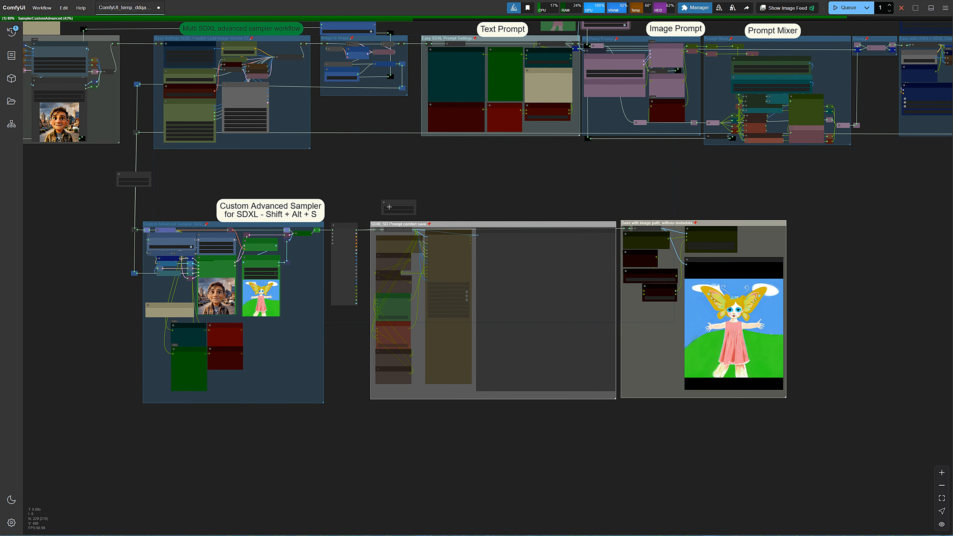
- Turn on Follow execution for the canvas and examine the generated portrait in the Preview Image node
{"action": "right_click", "coordinate": [369, 172]}
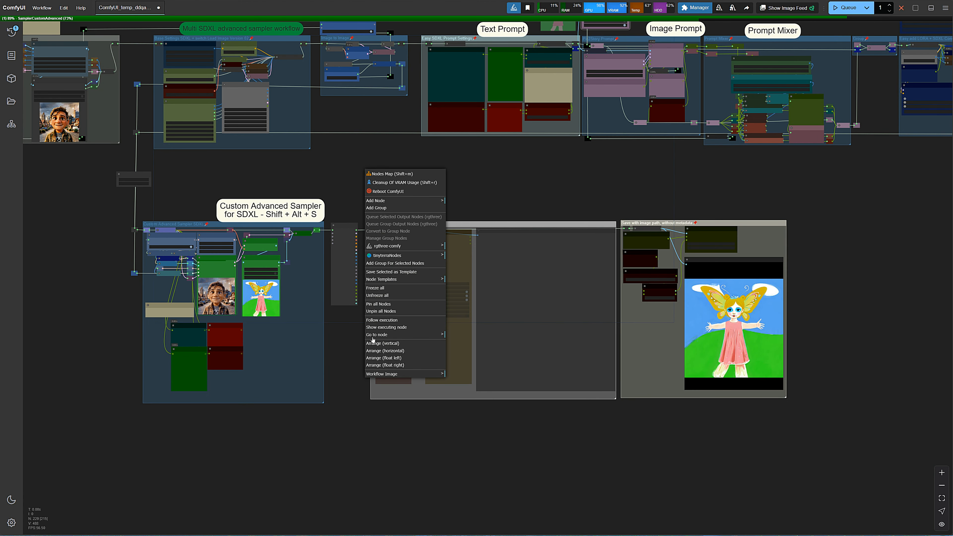
{"action": "left_click", "coordinate": [384, 320]}
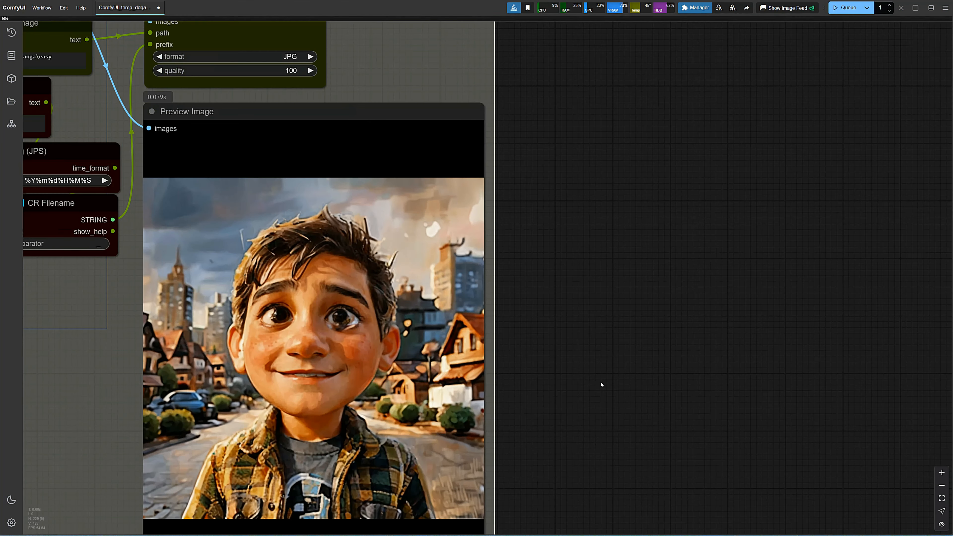
{"action": "left_click_drag", "start_coordinate": [599, 421], "coordinate": [612, 336]}
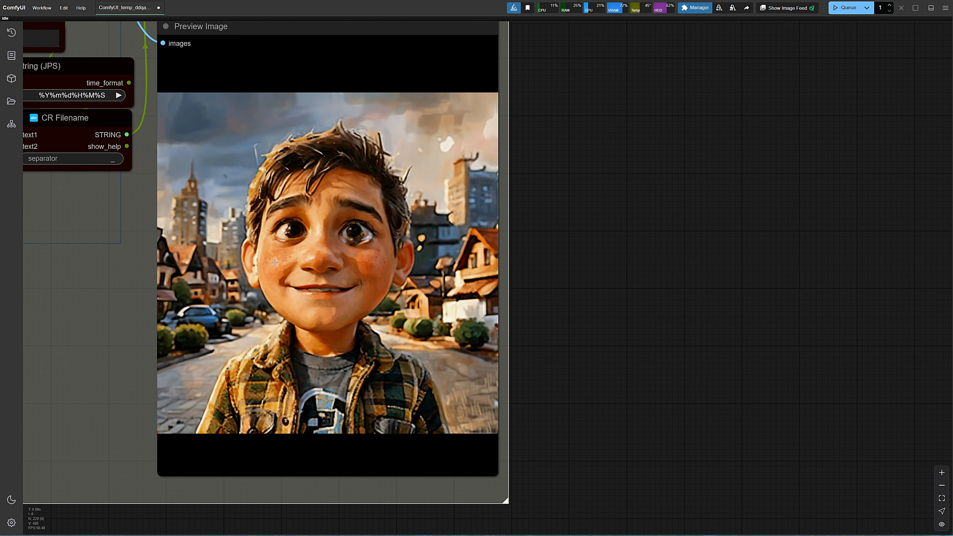
- Add an Image Comparer (rgthree) node above the group "Save with image path, without metadata"
{"action": "scroll", "coordinate": [600, 247], "scroll_direction": "down", "scroll_amount": 9}
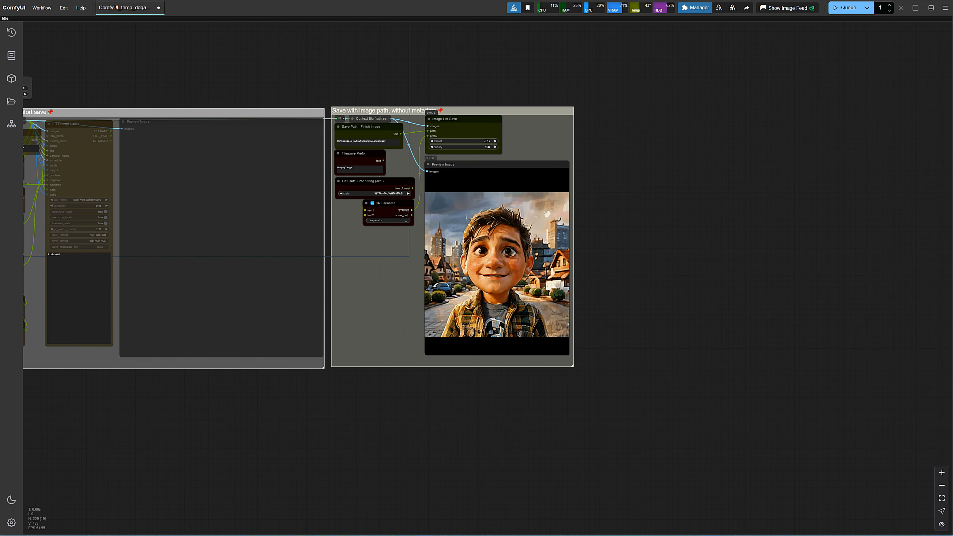
{"action": "double_click", "coordinate": [484, 65]}
{"action": "type", "text": "co"}
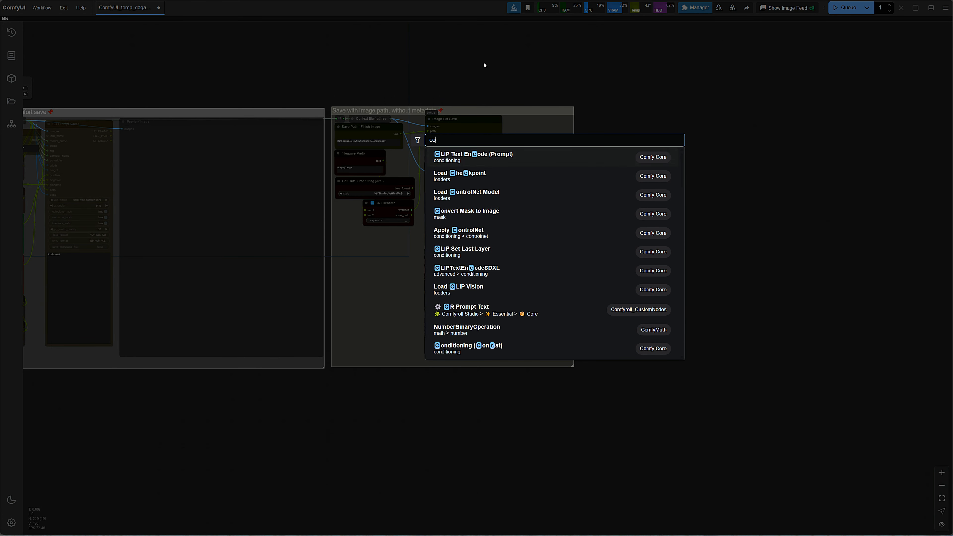
{"action": "type", "text": "mparer"}
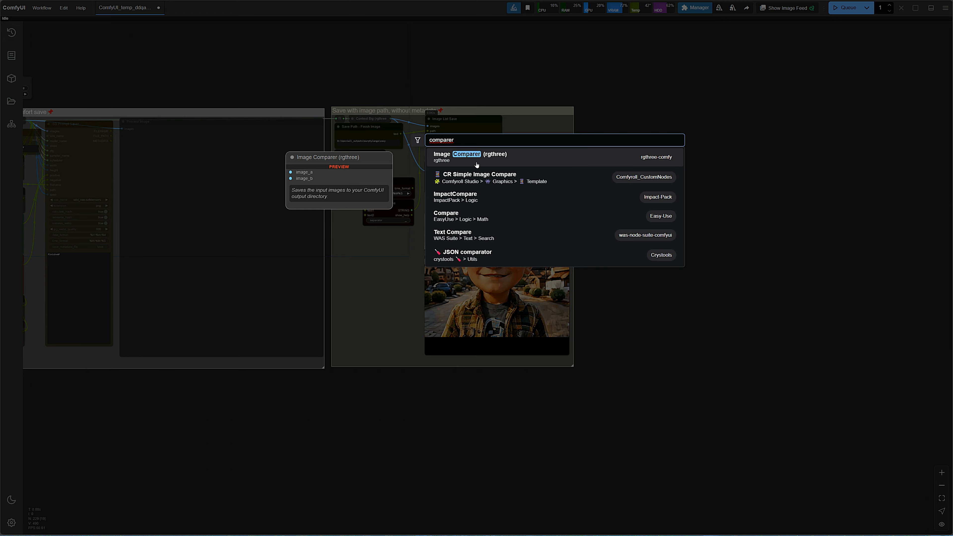
{"action": "left_click", "coordinate": [477, 165]}
{"action": "scroll", "coordinate": [443, 145], "scroll_direction": "up", "scroll_amount": 4}
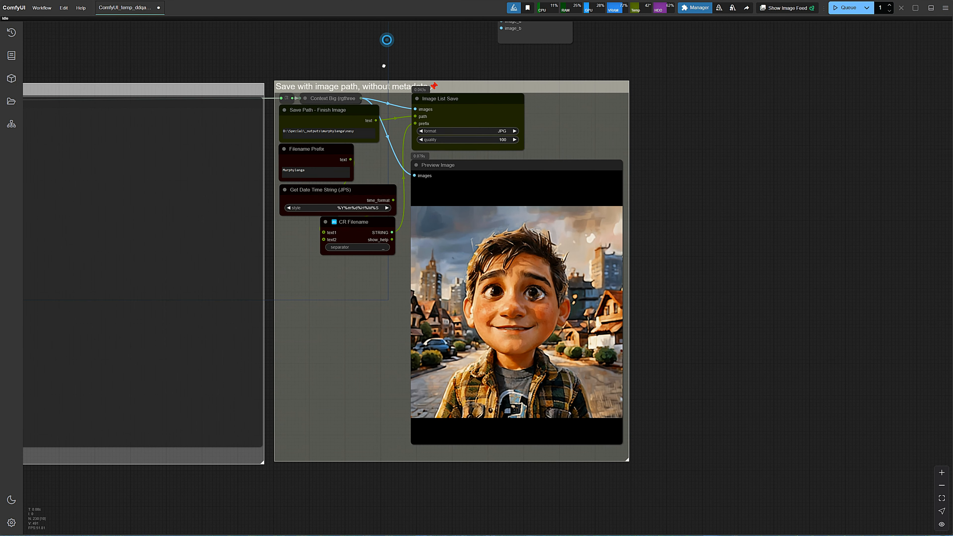
{"action": "left_click_drag", "start_coordinate": [388, 38], "coordinate": [373, 141]}
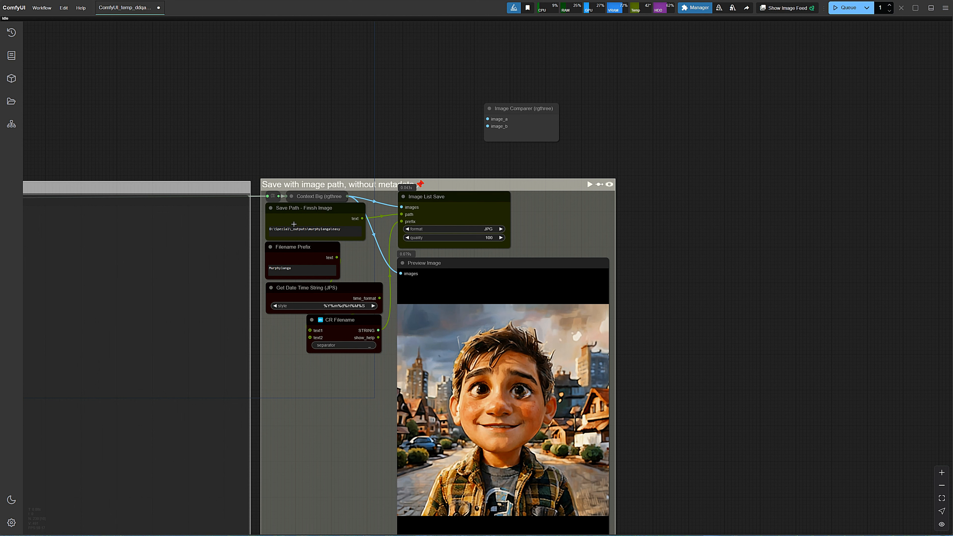
- Expand the save group's Context Big node, connect its IMAGE output to the Image Comparer's image_b input, and collapse the node again
{"action": "left_click", "coordinate": [291, 196]}
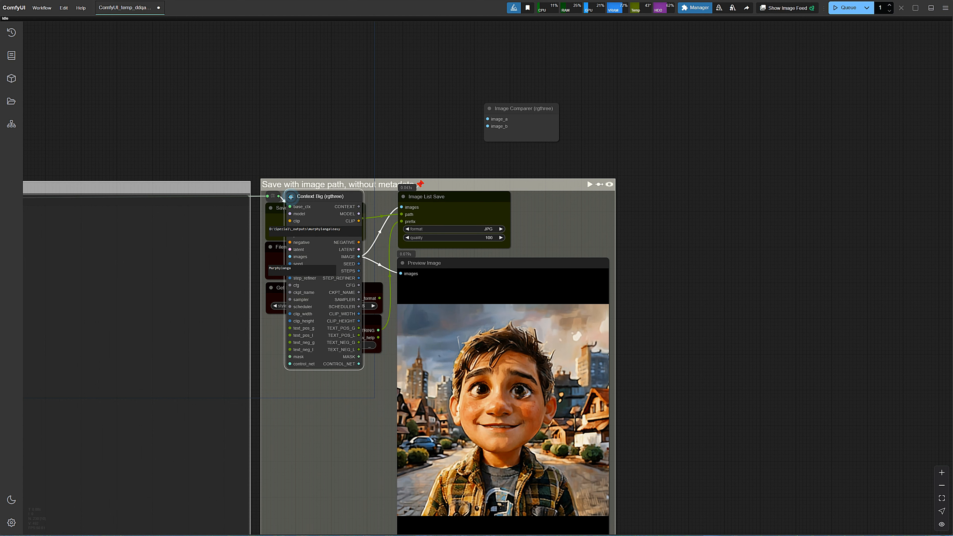
{"action": "left_click_drag", "start_coordinate": [359, 257], "coordinate": [488, 119]}
{"action": "left_click", "coordinate": [292, 196]}
- Move the Image Comparer below the Load Image group and connect that group's Preview Bridge IMAGE output to image_a
{"action": "scroll", "coordinate": [263, 124], "scroll_direction": "down", "scroll_amount": 5}
{"action": "scroll", "coordinate": [248, 116], "scroll_direction": "down", "scroll_amount": 2}
{"action": "left_click_drag", "start_coordinate": [247, 116], "coordinate": [662, 185]}
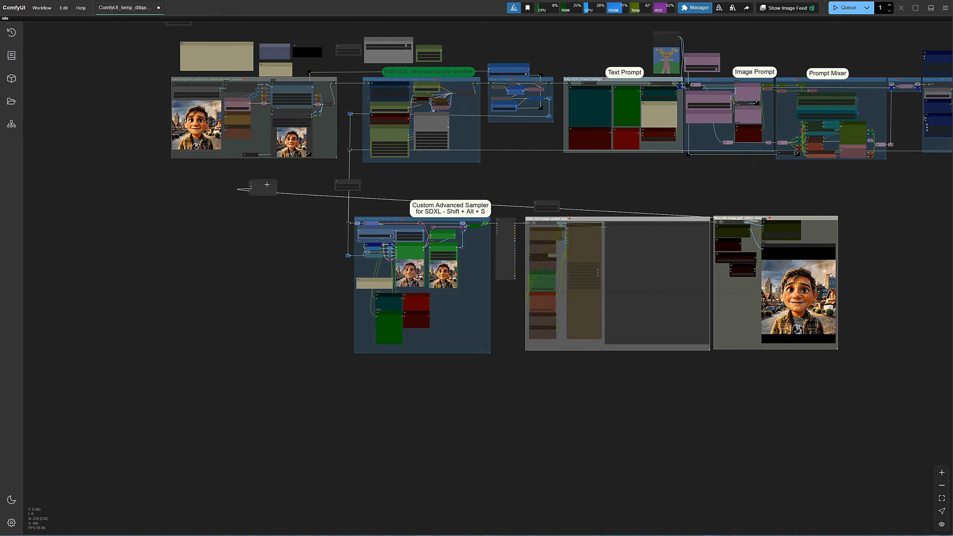
{"action": "scroll", "coordinate": [225, 124], "scroll_direction": "up", "scroll_amount": 6}
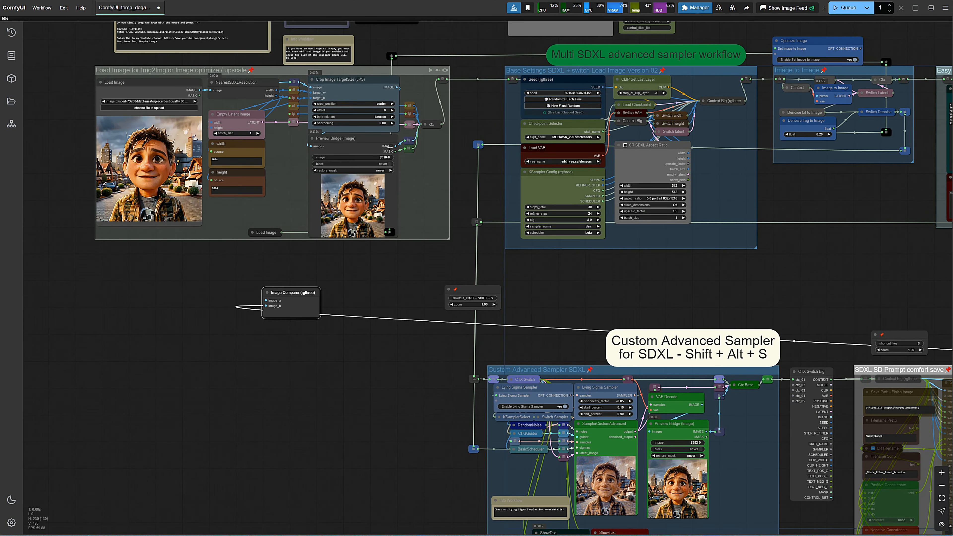
{"action": "left_click_drag", "start_coordinate": [395, 146], "coordinate": [266, 300]}
- Run the workflow and enlarge the Image Comparer node so the two images can be compared comfortably
{"action": "left_click", "coordinate": [843, 8]}
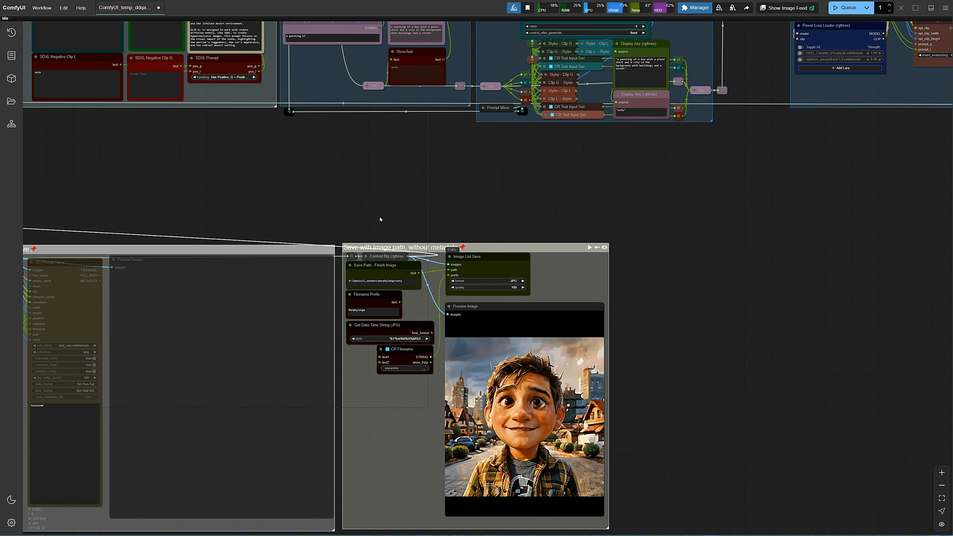
{"action": "scroll", "coordinate": [276, 200], "scroll_direction": "down", "scroll_amount": 7}
{"action": "left_click_drag", "start_coordinate": [209, 198], "coordinate": [647, 196]}
{"action": "scroll", "coordinate": [254, 204], "scroll_direction": "up", "scroll_amount": 10}
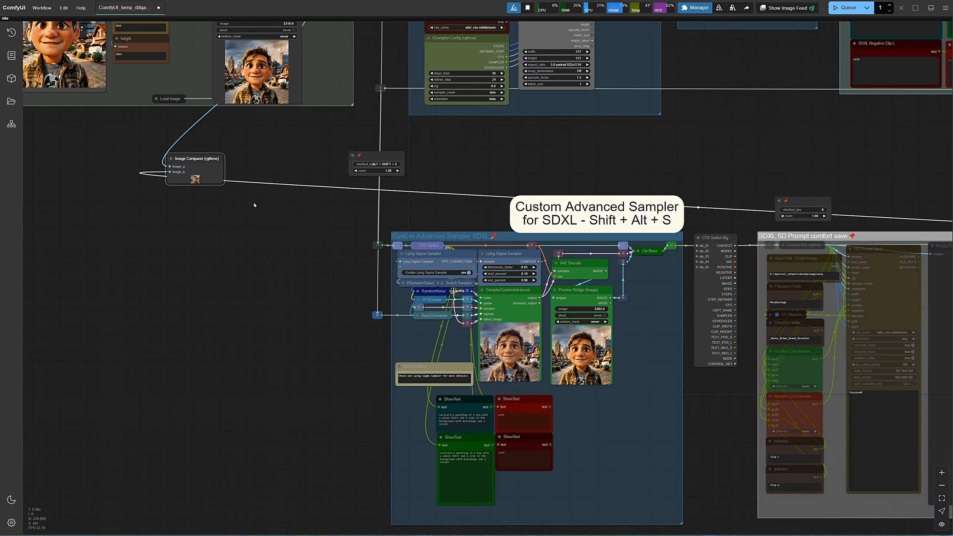
{"action": "left_click_drag", "start_coordinate": [212, 174], "coordinate": [397, 411]}
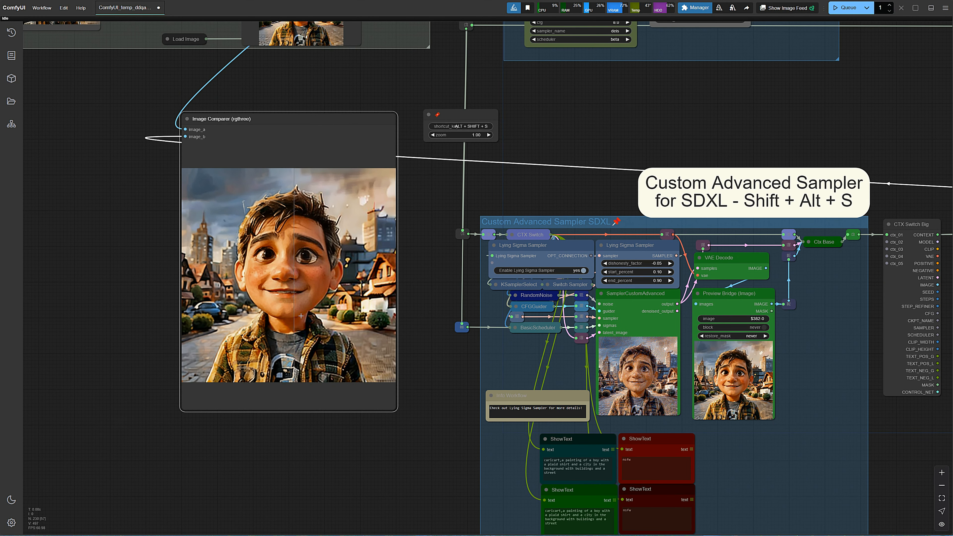
{"action": "scroll", "coordinate": [138, 286], "scroll_direction": "down", "scroll_amount": 9}
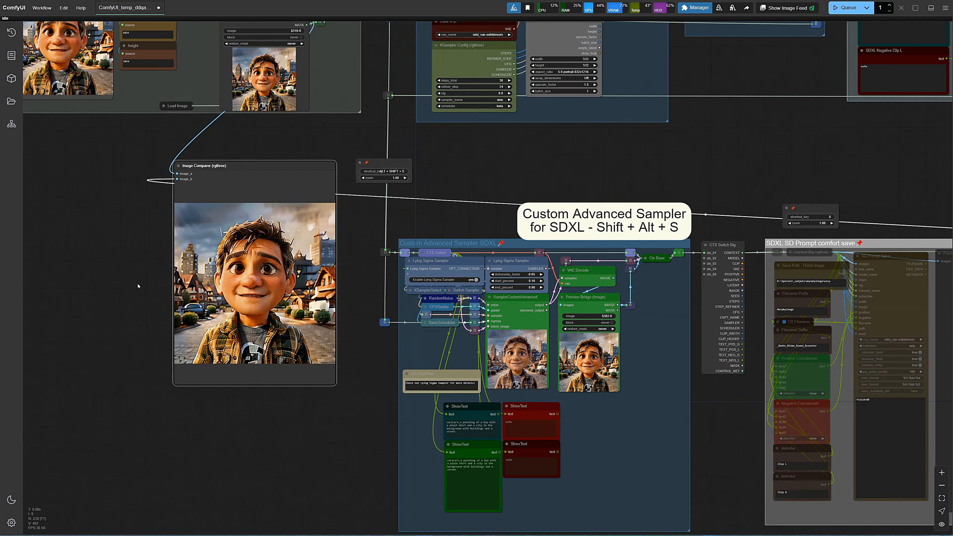
- Set the Denoise Img to Image float to 0.40 and queue the workflow, viewing the Custom Advanced Sampler group while it runs
{"action": "scroll", "coordinate": [525, 188], "scroll_direction": "up", "scroll_amount": 12}
{"action": "left_click", "coordinate": [447, 80]}
{"action": "left_click", "coordinate": [446, 79]}
{"action": "left_click", "coordinate": [446, 80]}
{"action": "left_click", "coordinate": [447, 80]}
{"action": "left_click", "coordinate": [446, 80]}
{"action": "left_click", "coordinate": [446, 80]}
{"action": "left_click", "coordinate": [446, 80]}
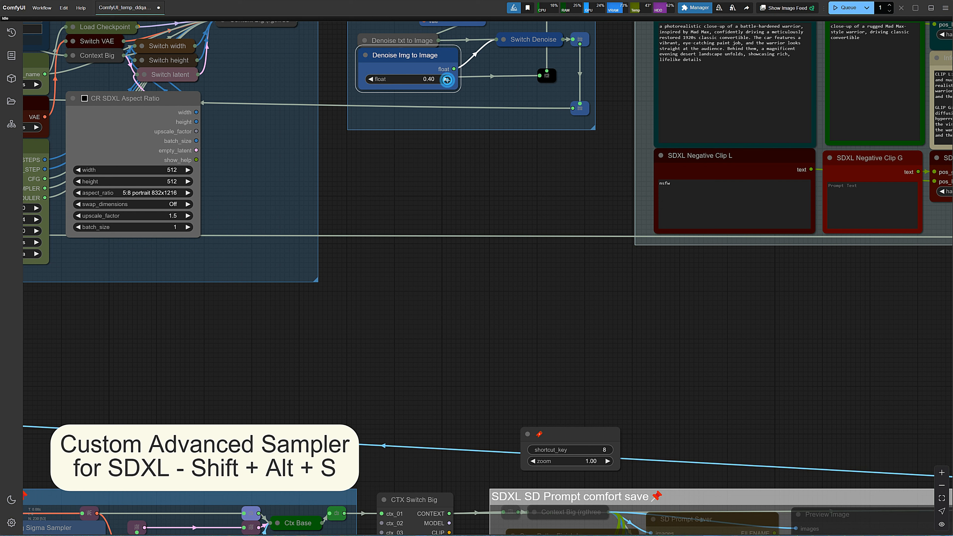
{"action": "left_click", "coordinate": [845, 9]}
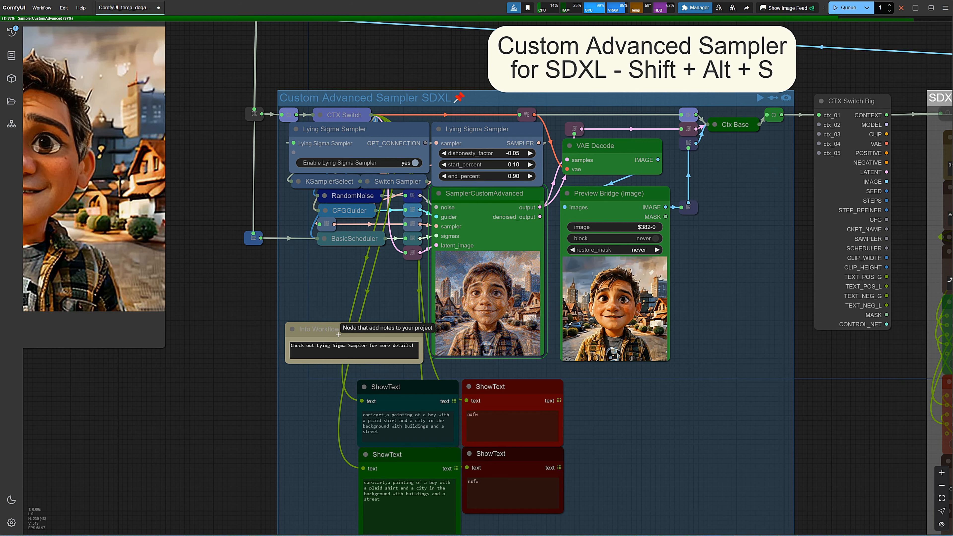
{"action": "key", "text": "alt+shift+s"}
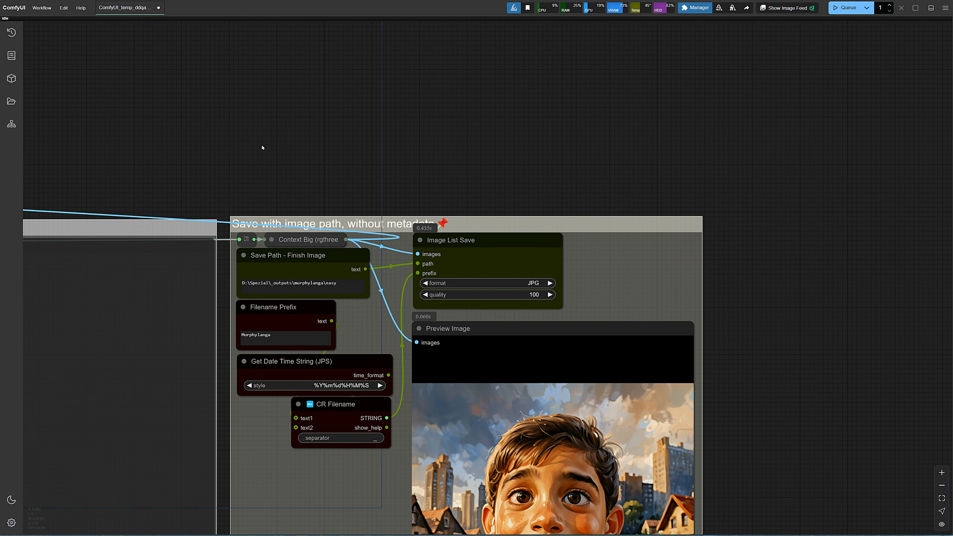
- Move the Image Comparer node beside the "Save with image path, without metadata" group and inspect the comparison there
{"action": "scroll", "coordinate": [262, 147], "scroll_direction": "down", "scroll_amount": 10}
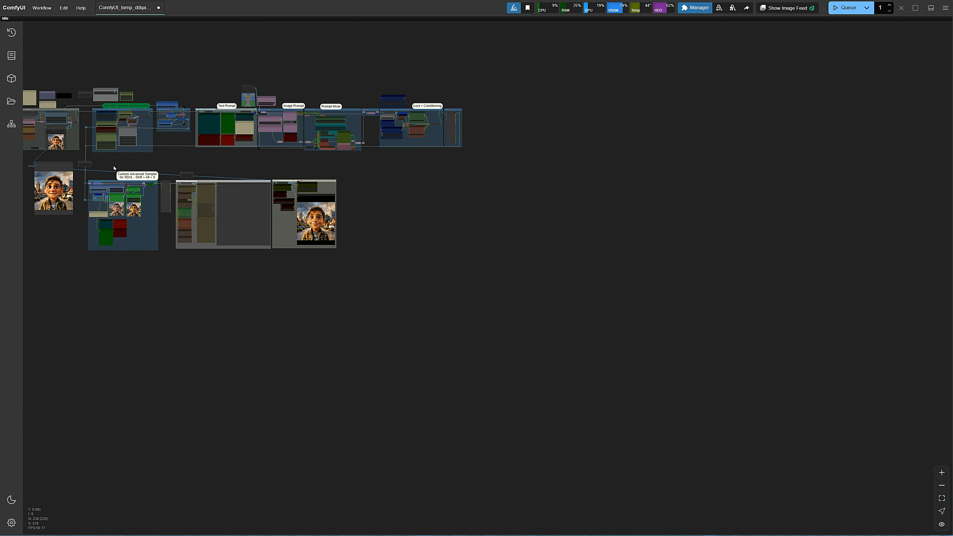
{"action": "left_click_drag", "start_coordinate": [63, 164], "coordinate": [371, 192]}
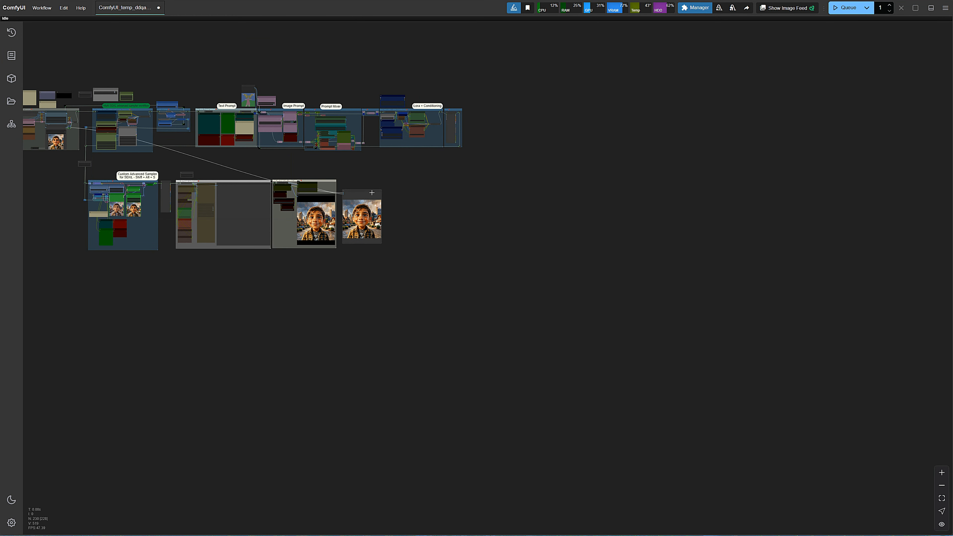
{"action": "scroll", "coordinate": [372, 233], "scroll_direction": "up", "scroll_amount": 10}
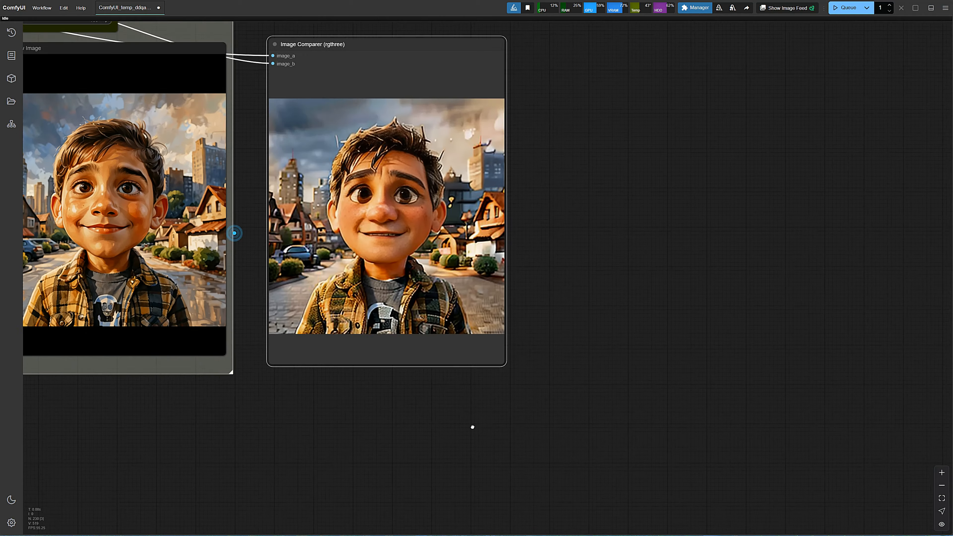
{"action": "left_click_drag", "start_coordinate": [473, 427], "coordinate": [481, 431]}
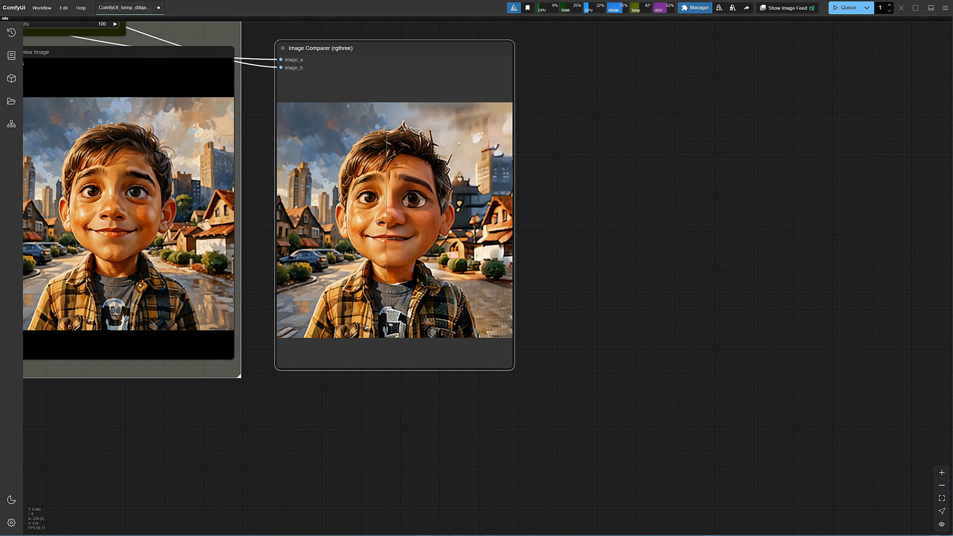
{"action": "left_click", "coordinate": [608, 213]}
- Set both the Clip G Styler and Clip L Styler values in the Prompt Mixer to 2 and queue the workflow
{"action": "left_click_drag", "start_coordinate": [722, 111], "coordinate": [749, 93]}
{"action": "scroll", "coordinate": [749, 94], "scroll_direction": "down", "scroll_amount": 10}
{"action": "left_click_drag", "start_coordinate": [749, 93], "coordinate": [658, 360]}
{"action": "scroll", "coordinate": [544, 209], "scroll_direction": "up", "scroll_amount": 11}
{"action": "left_click_drag", "start_coordinate": [562, 99], "coordinate": [732, 241]}
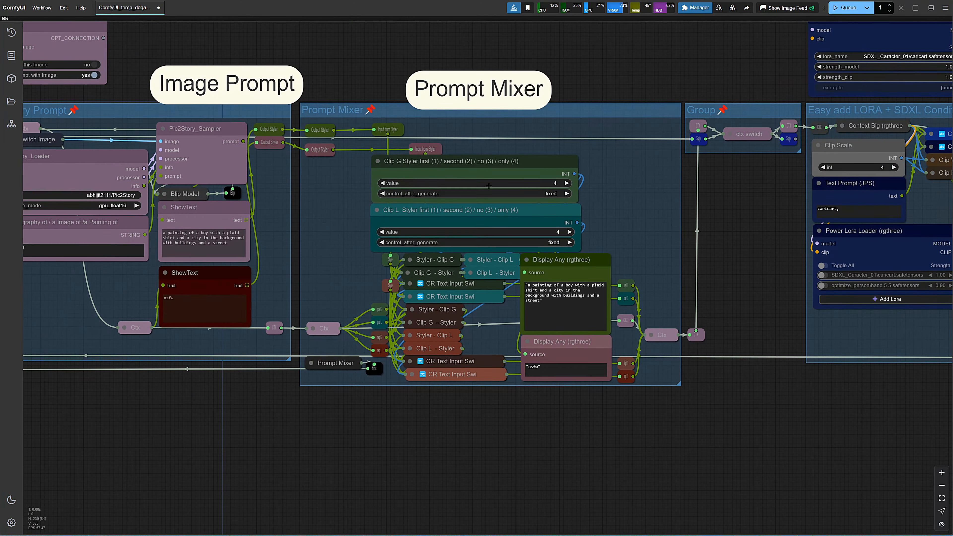
{"action": "scroll", "coordinate": [439, 199], "scroll_direction": "up", "scroll_amount": 2}
{"action": "left_click", "coordinate": [592, 179]}
{"action": "left_click", "coordinate": [367, 238]}
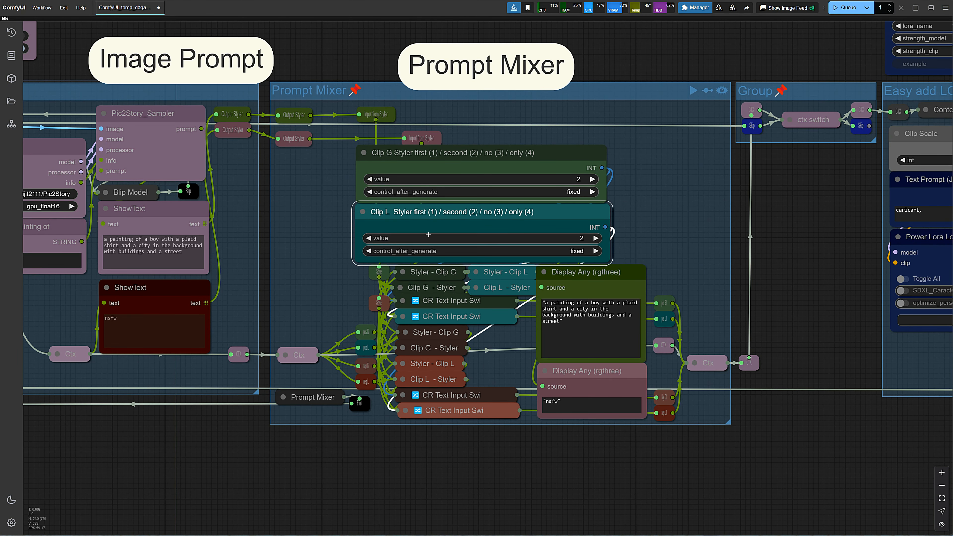
{"action": "left_click", "coordinate": [848, 8]}
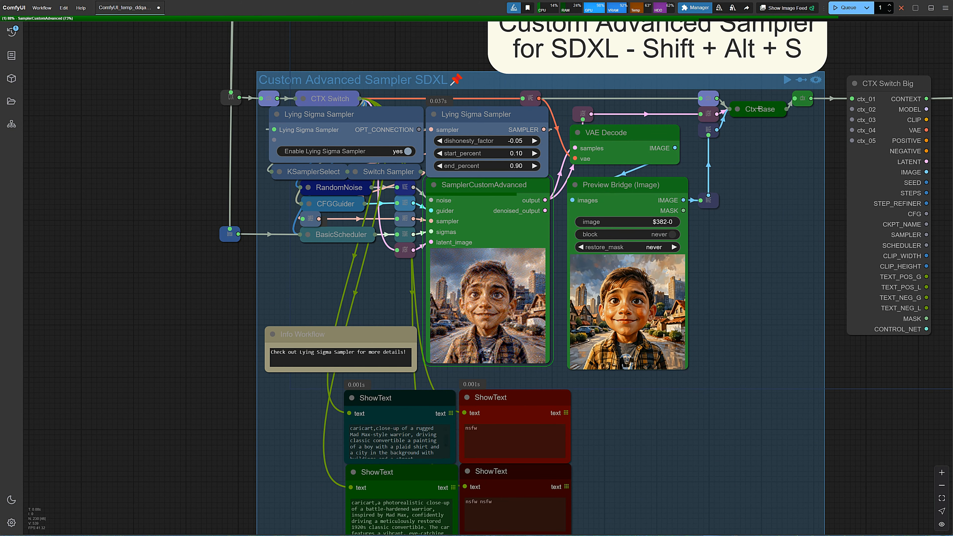
- Compare the new result with the source image, adjust the Denoise Img to Image value, and run the workflow again
{"action": "scroll", "coordinate": [760, 221], "scroll_direction": "down", "scroll_amount": 3}
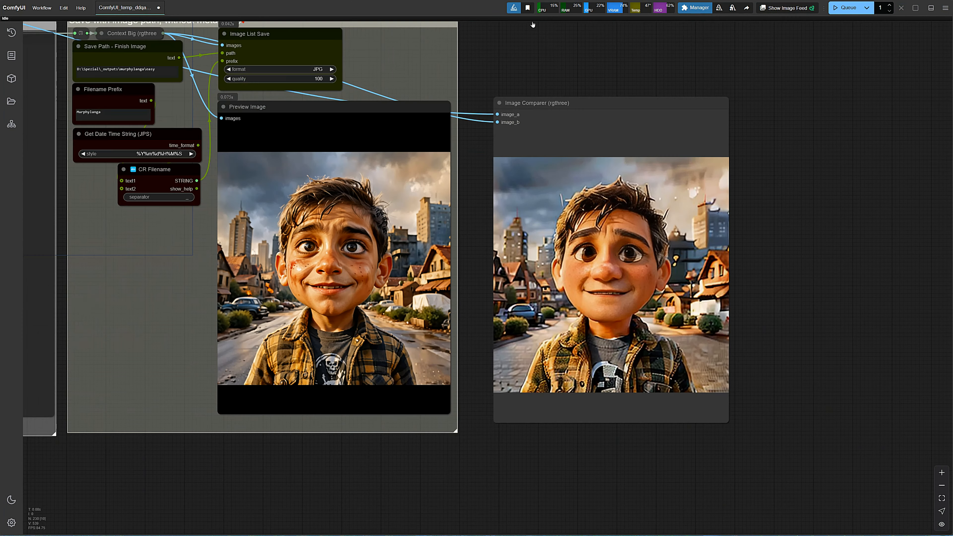
{"action": "left_click", "coordinate": [528, 7]}
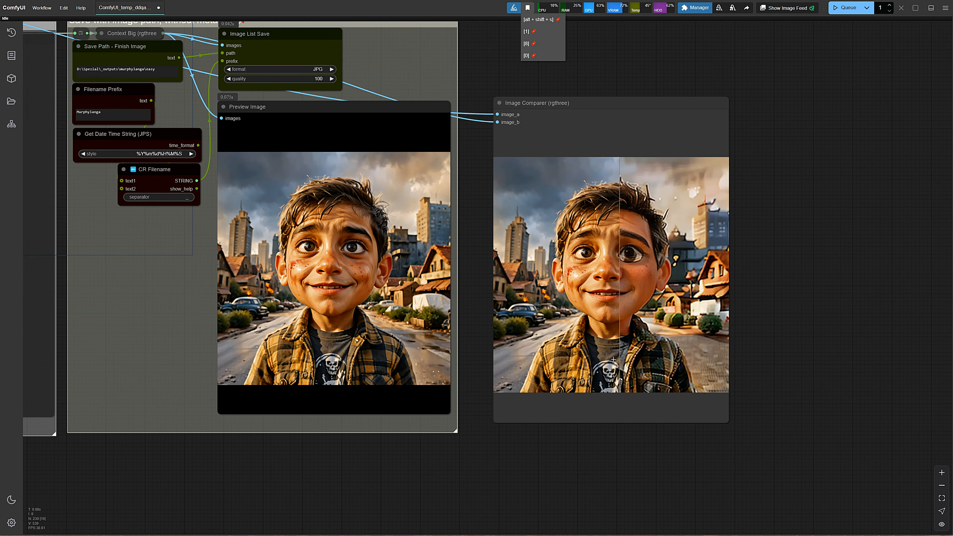
{"action": "left_click", "coordinate": [812, 195]}
{"action": "scroll", "coordinate": [813, 195], "scroll_direction": "down", "scroll_amount": 6}
{"action": "left_click_drag", "start_coordinate": [714, 144], "coordinate": [555, 441]}
{"action": "scroll", "coordinate": [325, 245], "scroll_direction": "up", "scroll_amount": 4}
{"action": "left_click_drag", "start_coordinate": [247, 363], "coordinate": [652, 403]}
{"action": "left_click_drag", "start_coordinate": [155, 292], "coordinate": [263, 321]}
{"action": "scroll", "coordinate": [262, 320], "scroll_direction": "up", "scroll_amount": 4}
{"action": "left_click", "coordinate": [159, 224]}
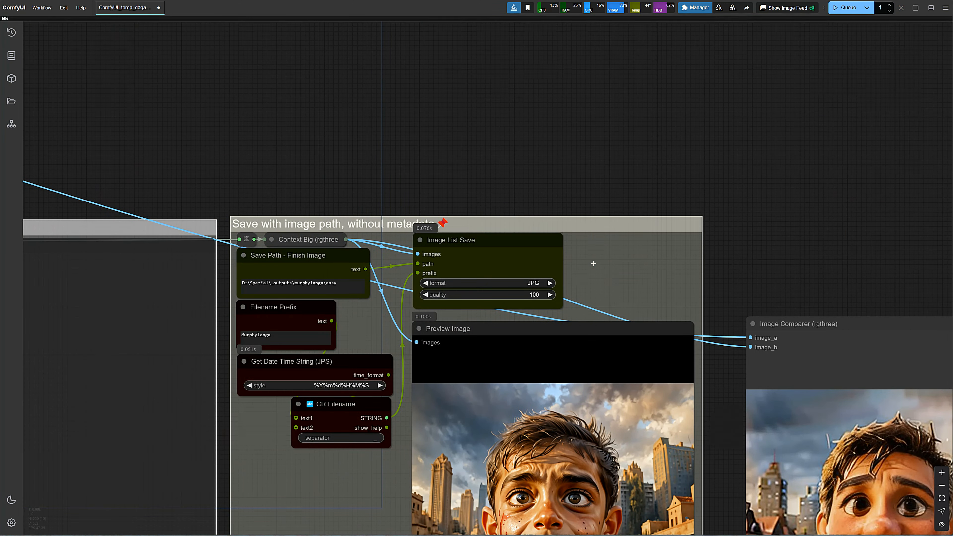
- Change the Clip G Styler value in the Prompt Mixer and queue another run, viewing the Custom Advanced Sampler group
{"action": "scroll", "coordinate": [788, 277], "scroll_direction": "down", "scroll_amount": 3}
{"action": "left_click_drag", "start_coordinate": [791, 275], "coordinate": [501, 459]}
{"action": "scroll", "coordinate": [432, 70], "scroll_direction": "down", "scroll_amount": 8}
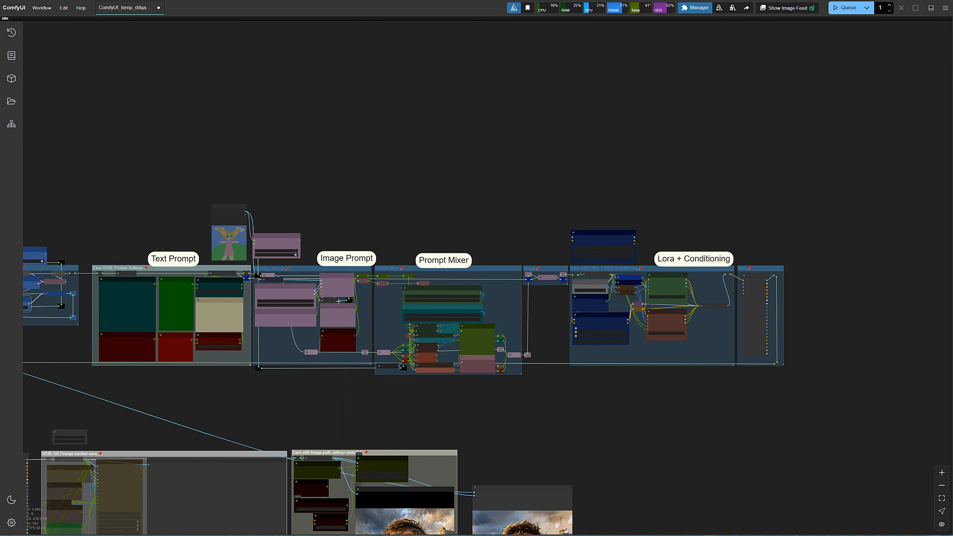
{"action": "scroll", "coordinate": [354, 227], "scroll_direction": "up", "scroll_amount": 4}
{"action": "left_click_drag", "start_coordinate": [355, 227], "coordinate": [236, 129]}
{"action": "scroll", "coordinate": [330, 228], "scroll_direction": "up", "scroll_amount": 6}
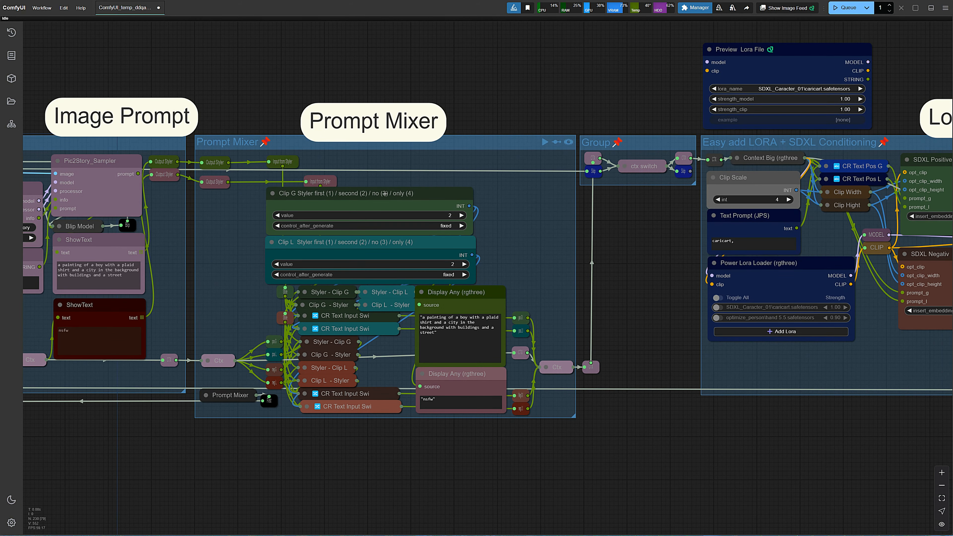
{"action": "left_click", "coordinate": [460, 215]}
{"action": "key", "text": "ctrl+Return"}
{"action": "key", "text": "shift+alt+s"}
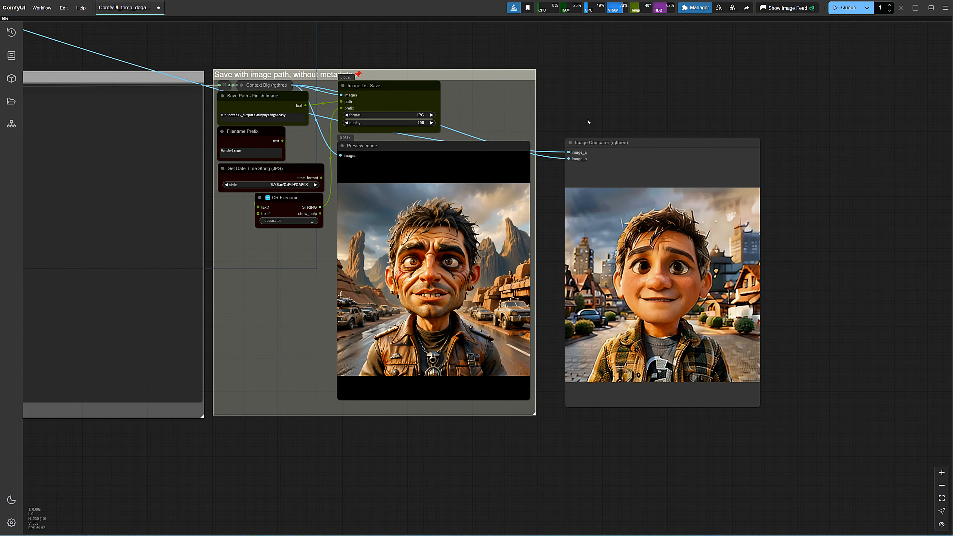
- Open the queue history and view the generated images at full size one after another, from the earlier runs to the latest
{"action": "left_click", "coordinate": [17, 35]}
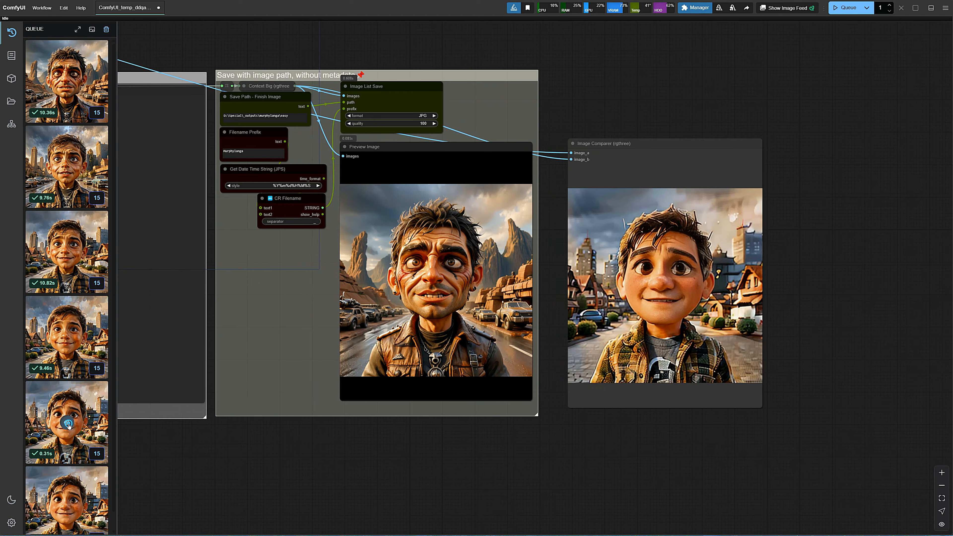
{"action": "left_click", "coordinate": [68, 423]}
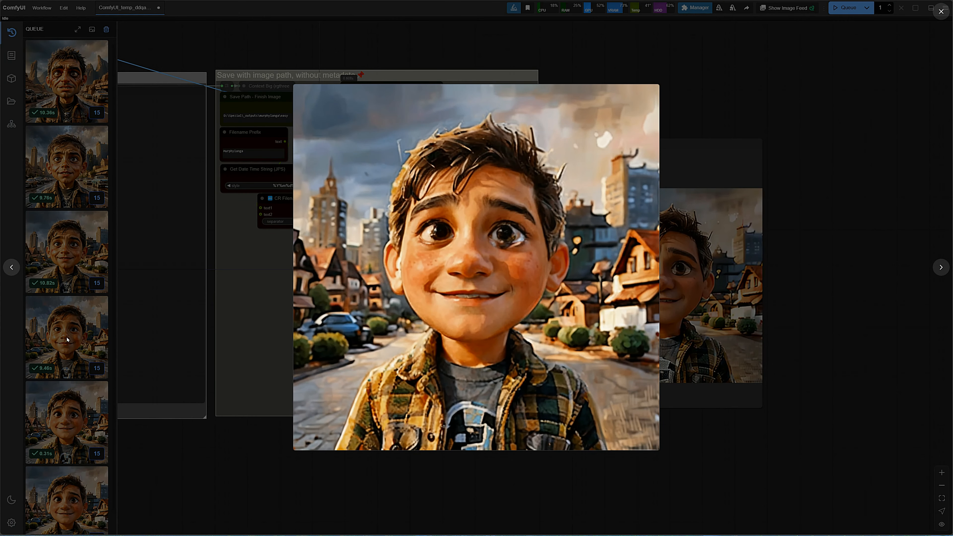
{"action": "left_click", "coordinate": [131, 439]}
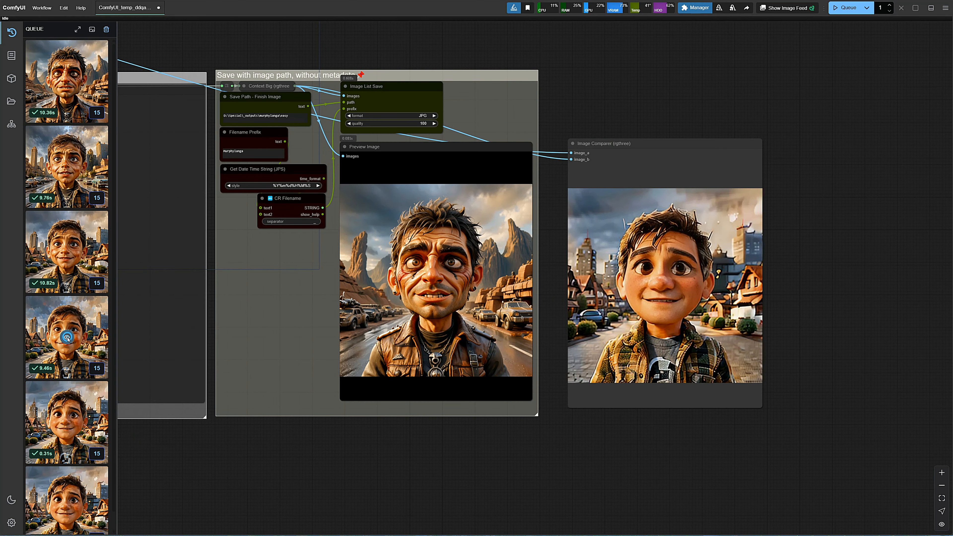
{"action": "left_click", "coordinate": [67, 337]}
{"action": "left_click", "coordinate": [63, 259]}
{"action": "left_click", "coordinate": [66, 254]}
{"action": "left_click", "coordinate": [68, 174]}
{"action": "left_click", "coordinate": [68, 170]}
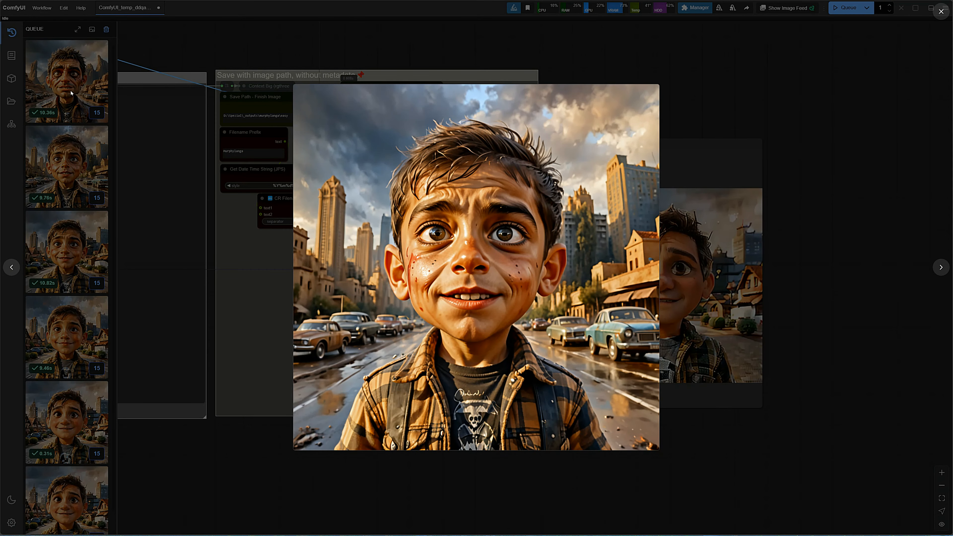
{"action": "left_click", "coordinate": [70, 91]}
{"action": "left_click", "coordinate": [67, 82]}
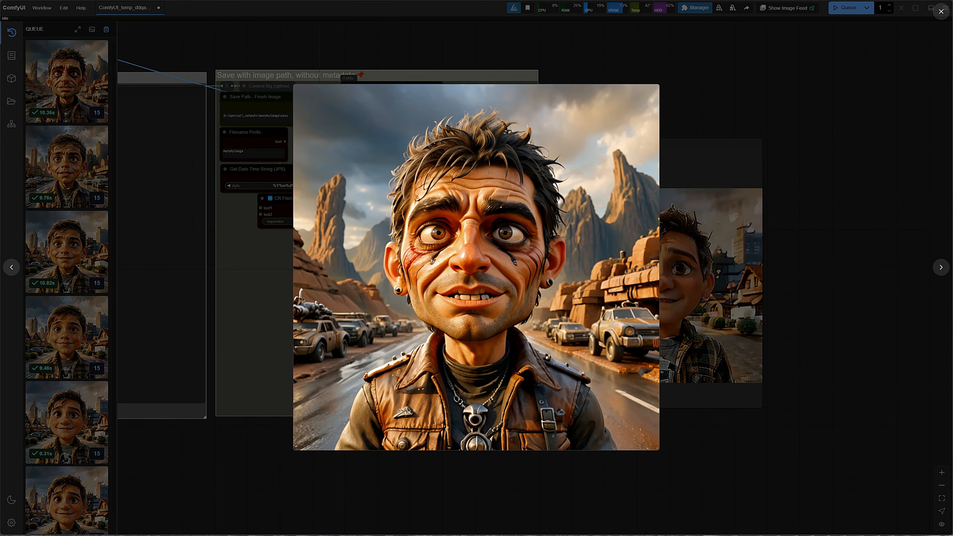
{"action": "key", "text": "Escape"}
- Delete all tasks from the queue history and close the history view
{"action": "left_click", "coordinate": [92, 30]}
{"action": "left_click", "coordinate": [106, 31]}
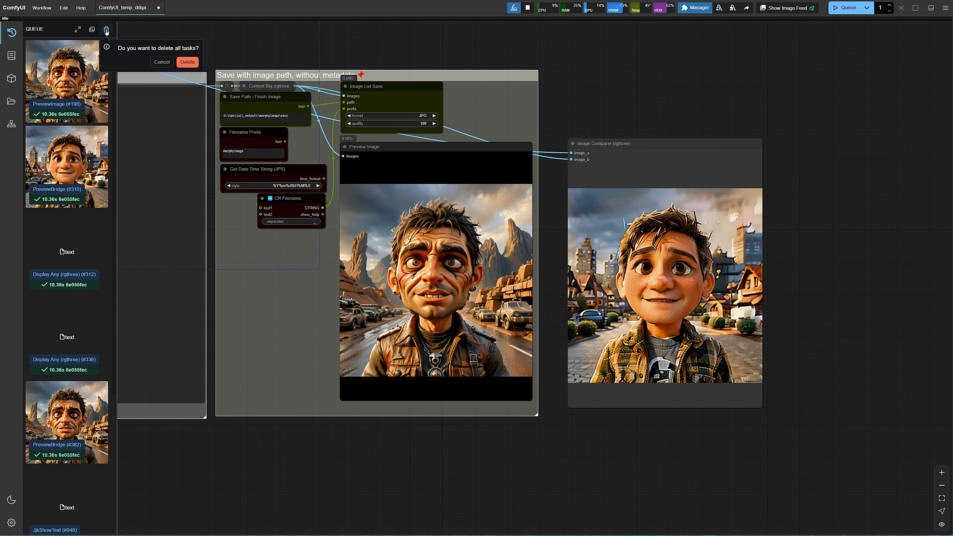
{"action": "left_click", "coordinate": [188, 61]}
{"action": "scroll", "coordinate": [198, 67], "scroll_direction": "down", "scroll_amount": 1}
{"action": "left_click", "coordinate": [13, 33]}
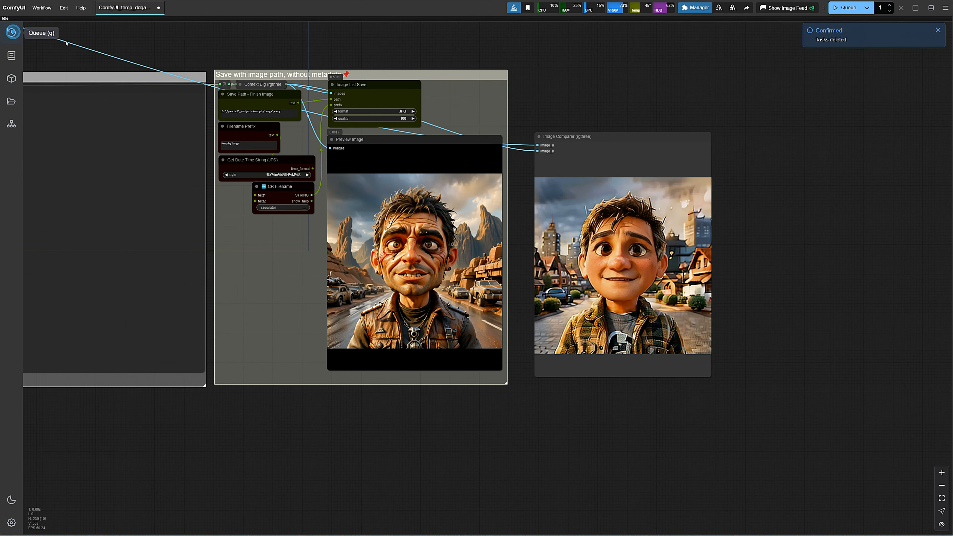
- Load the portrait of the man in a black hat as the source image and run the workflow
{"action": "scroll", "coordinate": [158, 65], "scroll_direction": "down", "scroll_amount": 5}
{"action": "left_click_drag", "start_coordinate": [138, 49], "coordinate": [494, 239]}
{"action": "left_click_drag", "start_coordinate": [162, 211], "coordinate": [622, 294]}
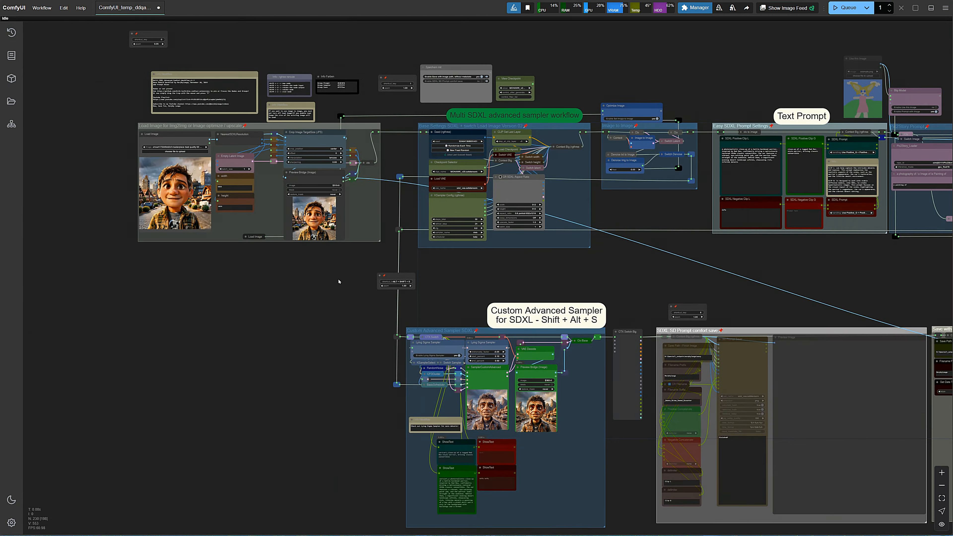
{"action": "scroll", "coordinate": [199, 214], "scroll_direction": "up", "scroll_amount": 7}
{"action": "left_click", "coordinate": [170, 83]}
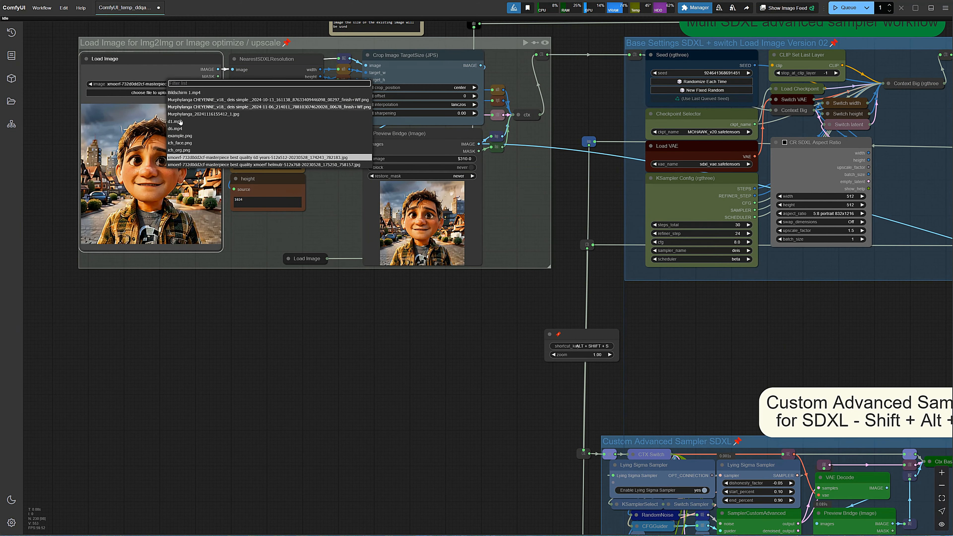
{"action": "left_click", "coordinate": [180, 142]}
{"action": "scroll", "coordinate": [332, 336], "scroll_direction": "down", "scroll_amount": 4}
{"action": "scroll", "coordinate": [349, 348], "scroll_direction": "down", "scroll_amount": 1}
{"action": "left_click_drag", "start_coordinate": [349, 348], "coordinate": [102, 282]}
{"action": "left_click", "coordinate": [840, 9]}
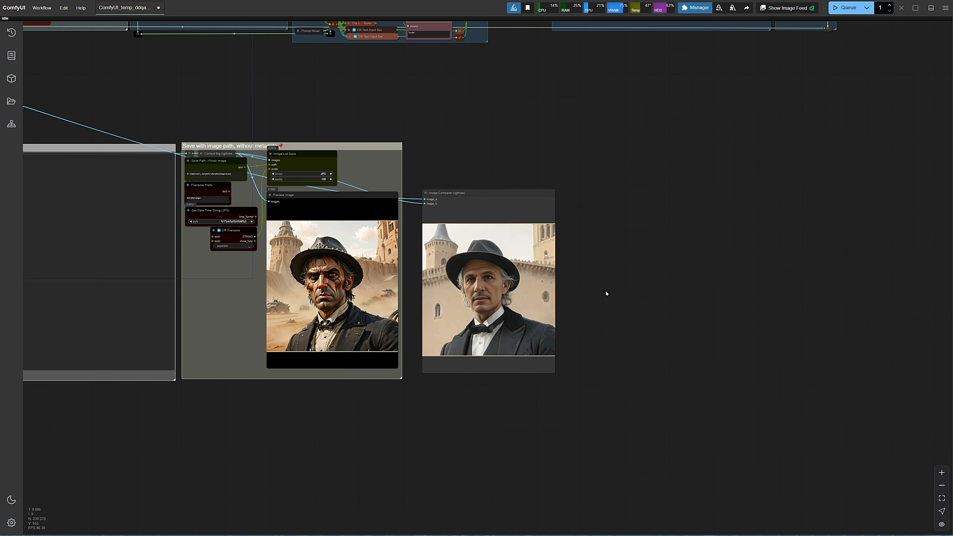
- Examine the generated portrait beside the source image in the Image Comparer
{"action": "scroll", "coordinate": [606, 294], "scroll_direction": "up", "scroll_amount": 4}
{"action": "left_click_drag", "start_coordinate": [615, 285], "coordinate": [642, 228]}
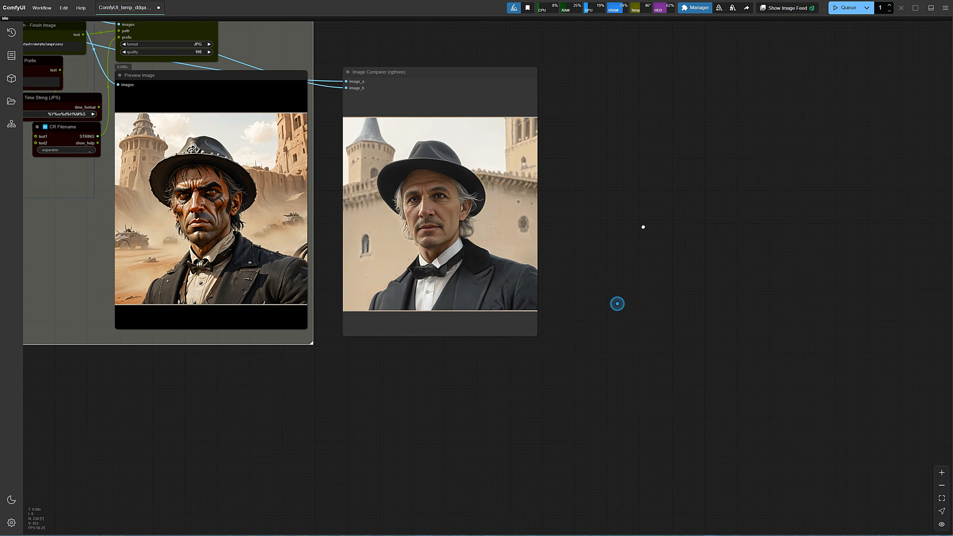
{"action": "scroll", "coordinate": [642, 228], "scroll_direction": "up", "scroll_amount": 2}
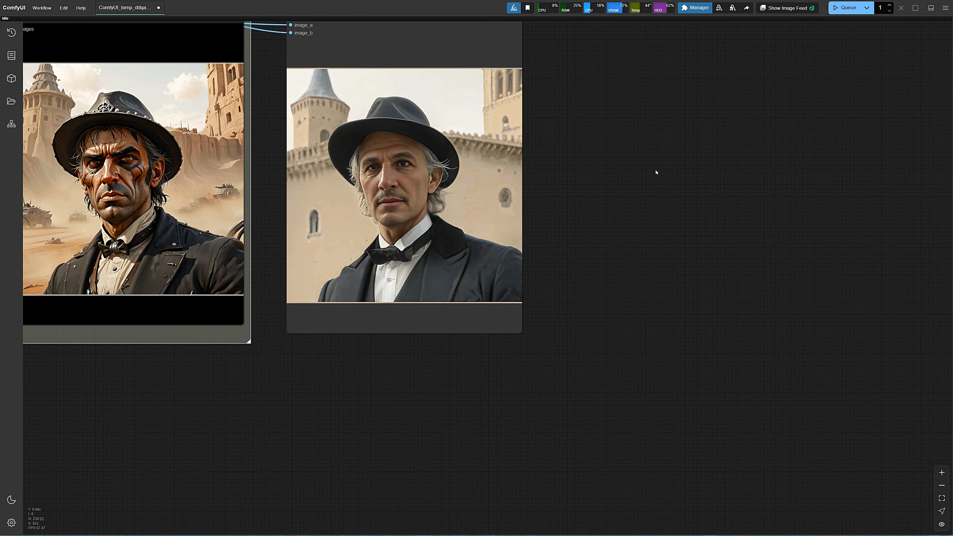
{"action": "scroll", "coordinate": [663, 165], "scroll_direction": "down", "scroll_amount": 8}
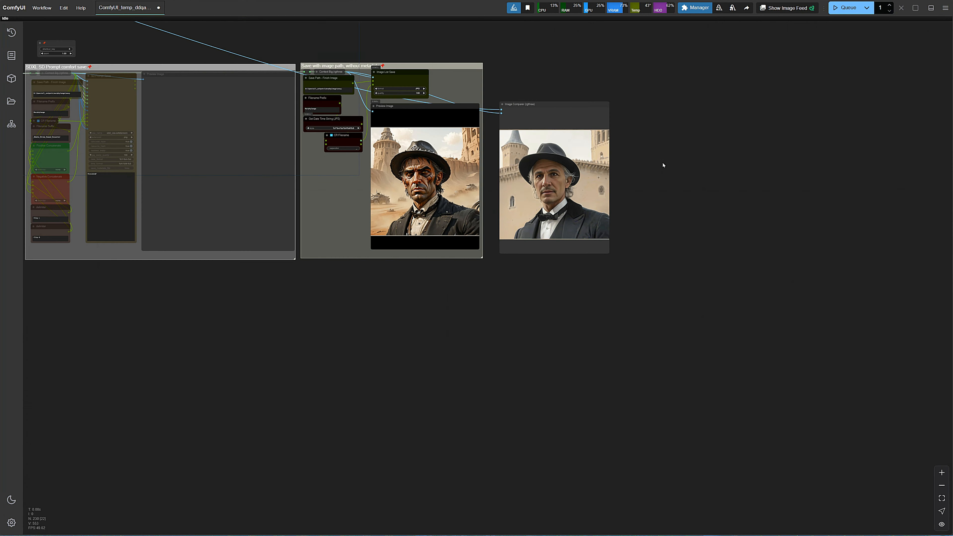
- Adjust the Denoise Img to Image value for the hat portrait and queue the workflow again
{"action": "left_click_drag", "start_coordinate": [318, 415], "coordinate": [348, 400]}
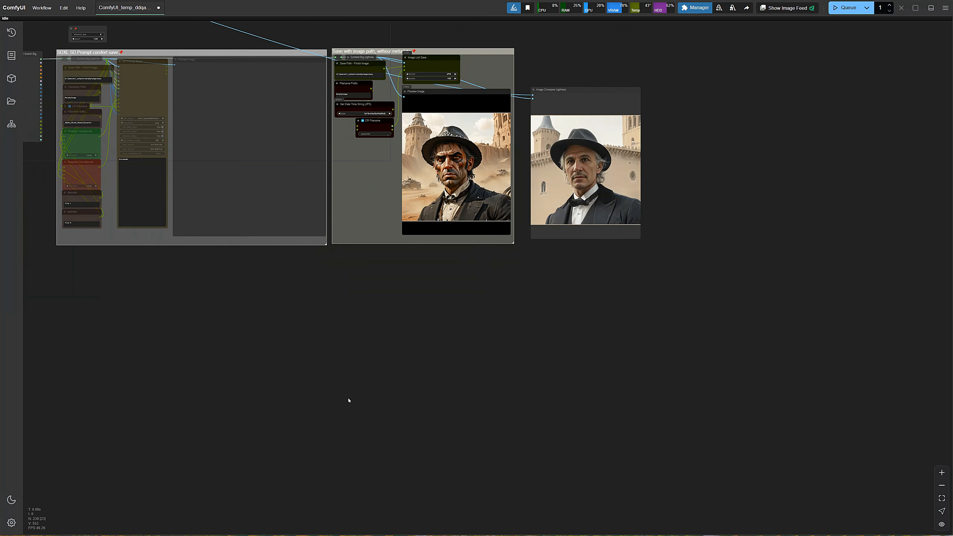
{"action": "scroll", "coordinate": [349, 399], "scroll_direction": "down", "scroll_amount": 10}
{"action": "left_click_drag", "start_coordinate": [270, 147], "coordinate": [367, 167]}
{"action": "scroll", "coordinate": [282, 240], "scroll_direction": "up", "scroll_amount": 5}
{"action": "scroll", "coordinate": [338, 225], "scroll_direction": "up", "scroll_amount": 15}
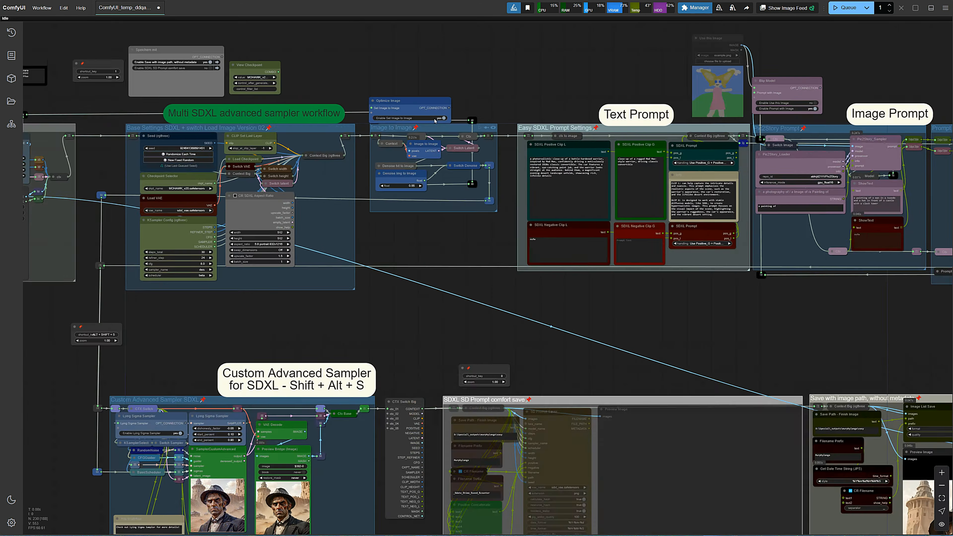
{"action": "left_click", "coordinate": [372, 231]}
{"action": "left_click", "coordinate": [372, 232]}
{"action": "left_click", "coordinate": [372, 231]}
{"action": "left_click", "coordinate": [372, 232]}
{"action": "left_click", "coordinate": [372, 232]}
{"action": "left_click", "coordinate": [372, 231]}
{"action": "left_click", "coordinate": [849, 8]}
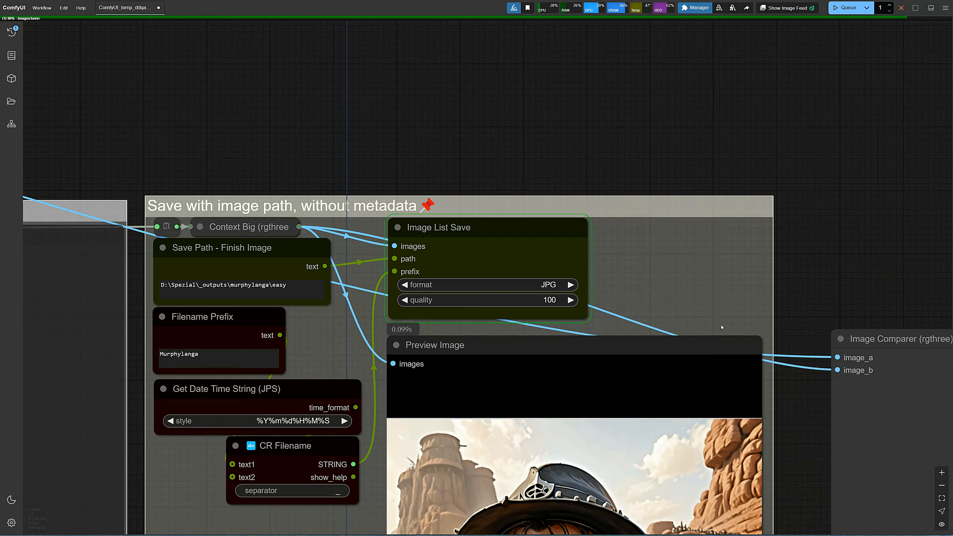
- Compare the newly generated hat portrait in Preview Image with the original in the Image Comparer
{"action": "scroll", "coordinate": [822, 229], "scroll_direction": "down", "scroll_amount": 3}
{"action": "left_click_drag", "start_coordinate": [822, 229], "coordinate": [554, 32]}
{"action": "scroll", "coordinate": [558, 470], "scroll_direction": "up", "scroll_amount": 3}
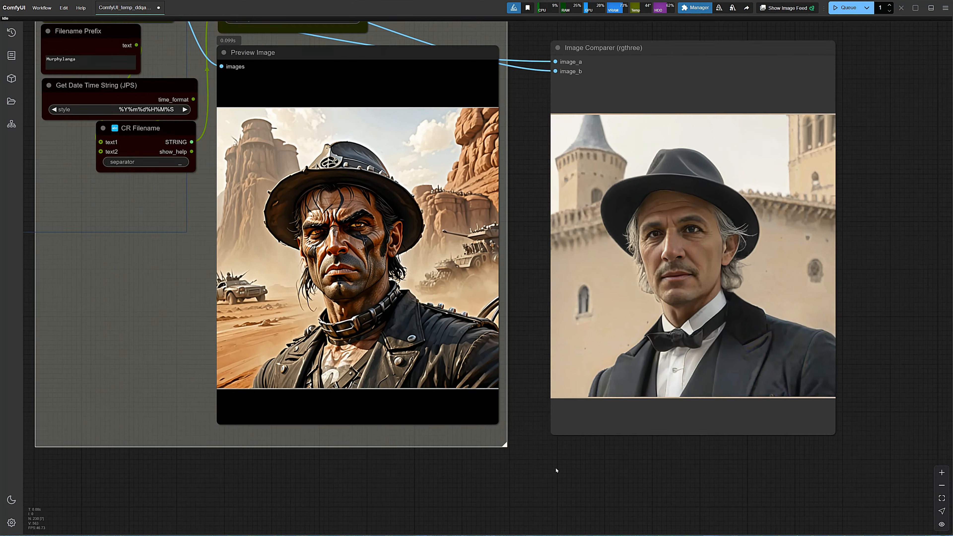
{"action": "left_click_drag", "start_coordinate": [564, 458], "coordinate": [519, 491]}
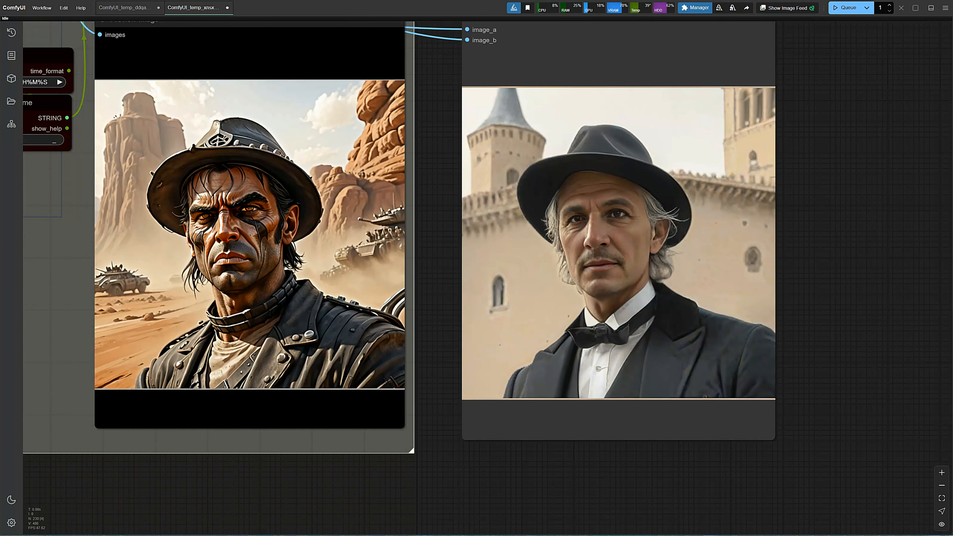
- Load the workflow file Modular_Ultimate_Comfy_Machine_2024_V2.5.json from the file explorer
{"action": "key", "text": "ctrl+o"}
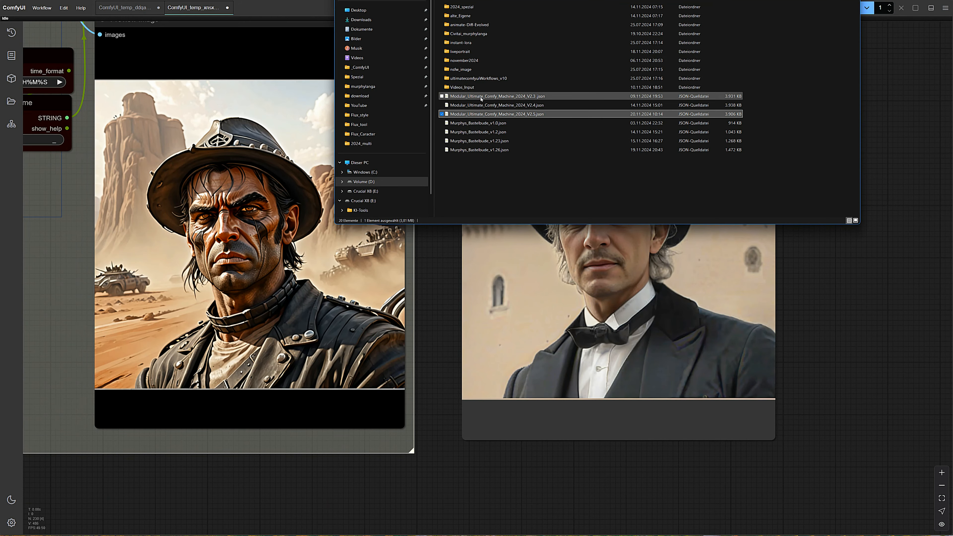
{"action": "left_click_drag", "start_coordinate": [488, 114], "coordinate": [438, 289]}
{"action": "scroll", "coordinate": [400, 343], "scroll_direction": "down", "scroll_amount": 16}
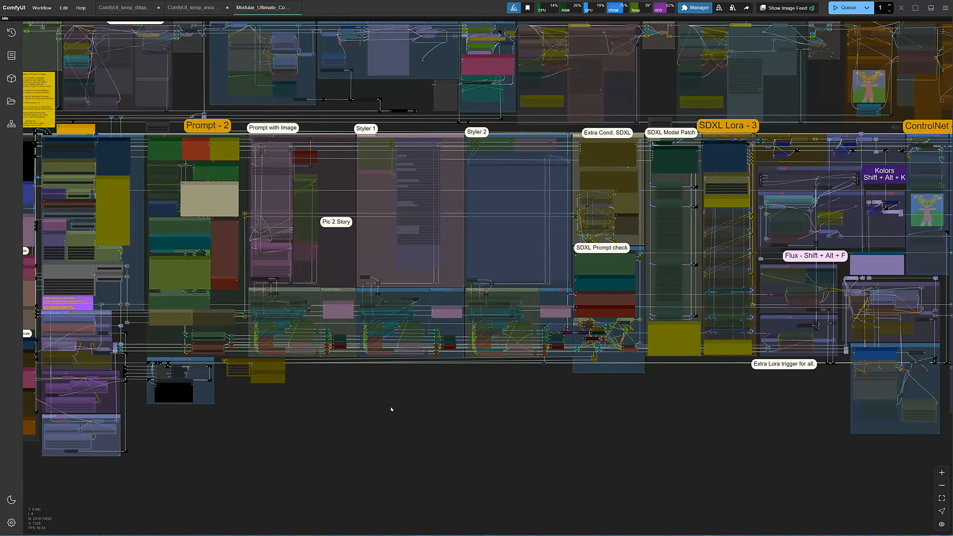
- Survey the loaded workflow's layout and read the Basic Informations note in the Info group
{"action": "scroll", "coordinate": [391, 409], "scroll_direction": "down", "scroll_amount": 2}
{"action": "left_click_drag", "start_coordinate": [390, 409], "coordinate": [642, 472]}
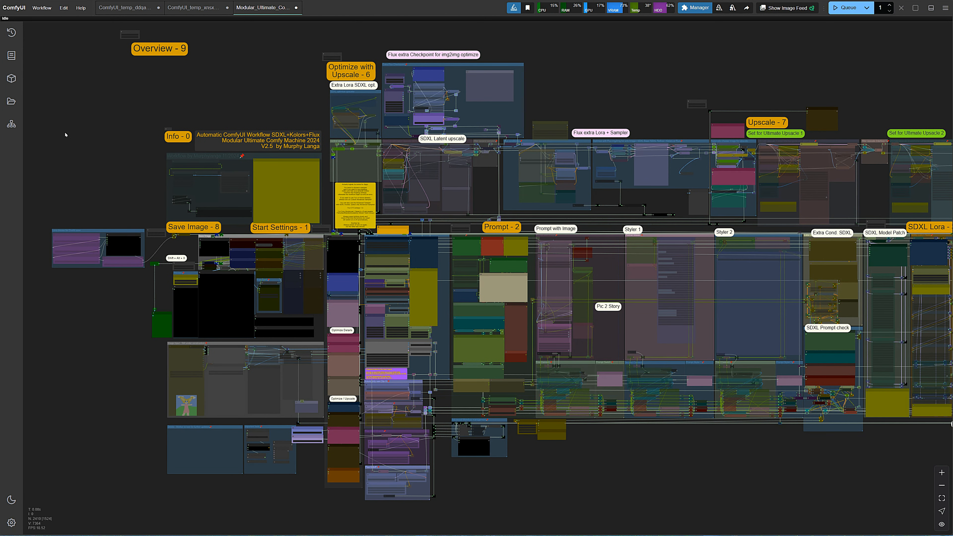
{"action": "scroll", "coordinate": [131, 173], "scroll_direction": "up", "scroll_amount": 13}
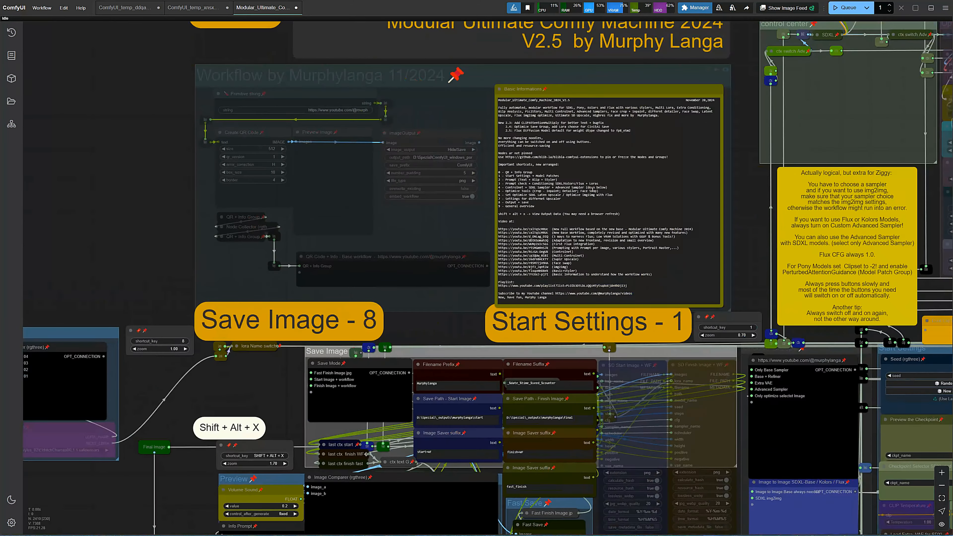
{"action": "left_click_drag", "start_coordinate": [744, 180], "coordinate": [724, 184]}
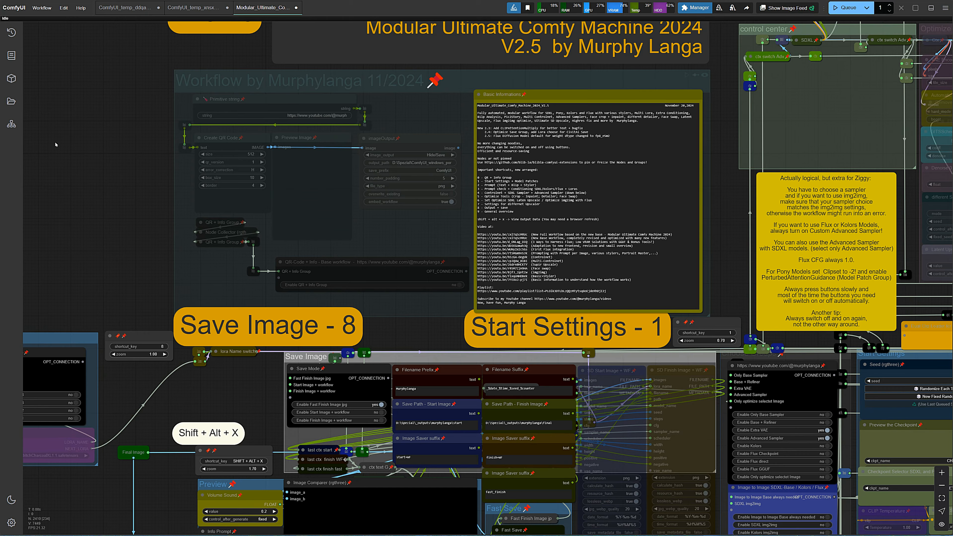
{"action": "scroll", "coordinate": [56, 144], "scroll_direction": "down", "scroll_amount": 10}
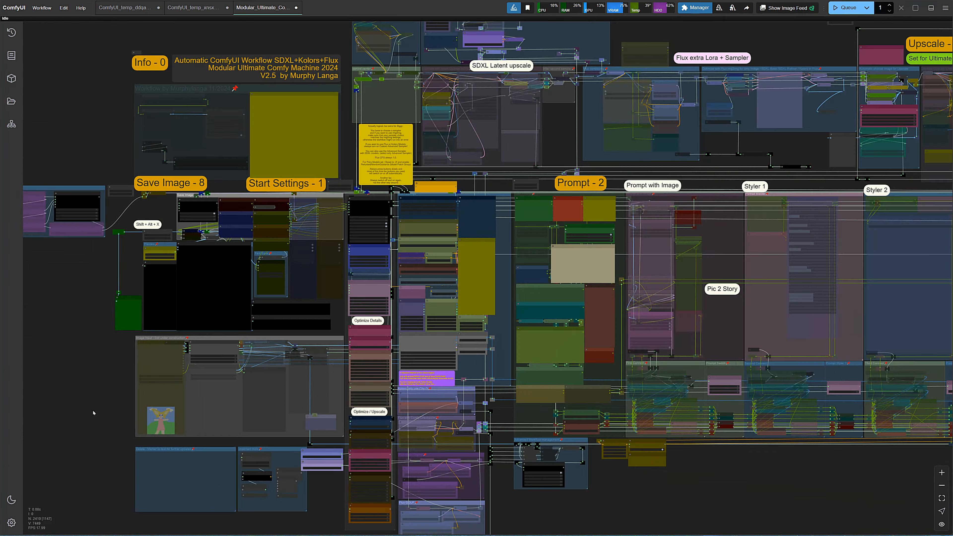
- Turn the CLIPAttentionMultiply test switch off and back on
{"action": "left_click_drag", "start_coordinate": [83, 371], "coordinate": [56, 223]}
{"action": "scroll", "coordinate": [566, 391], "scroll_direction": "up", "scroll_amount": 6}
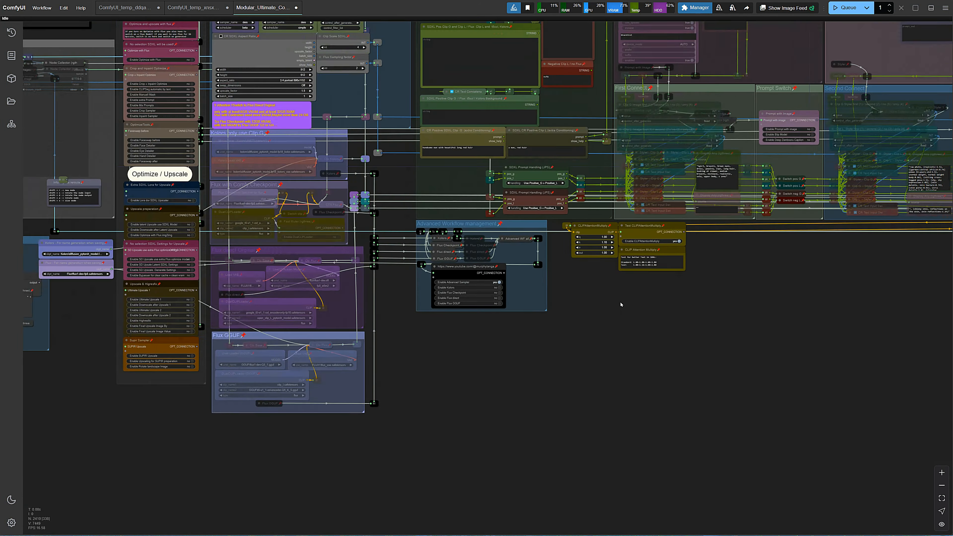
{"action": "scroll", "coordinate": [621, 301], "scroll_direction": "up", "scroll_amount": 6}
{"action": "left_click_drag", "start_coordinate": [621, 283], "coordinate": [258, 334]}
{"action": "scroll", "coordinate": [356, 351], "scroll_direction": "up", "scroll_amount": 2}
{"action": "scroll", "coordinate": [293, 320], "scroll_direction": "up", "scroll_amount": 2}
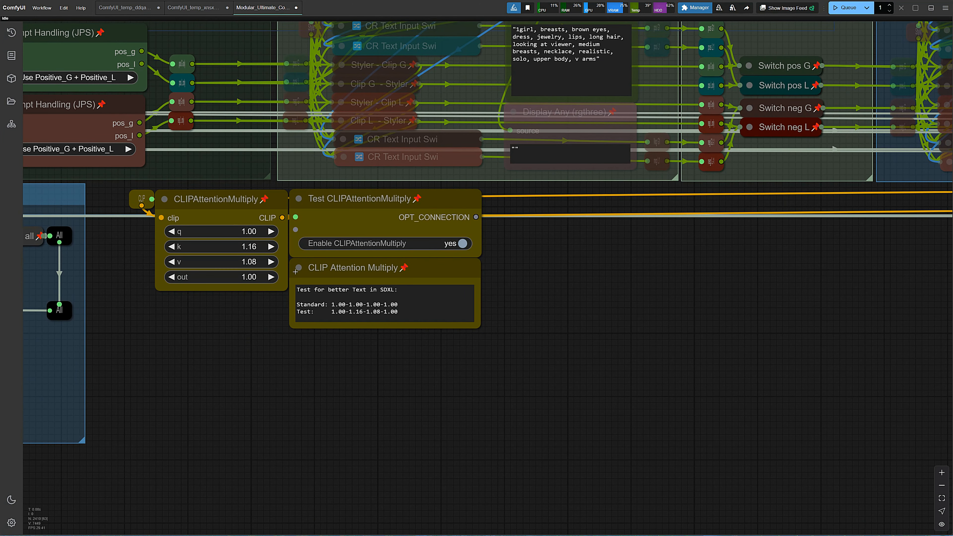
{"action": "left_click", "coordinate": [462, 244]}
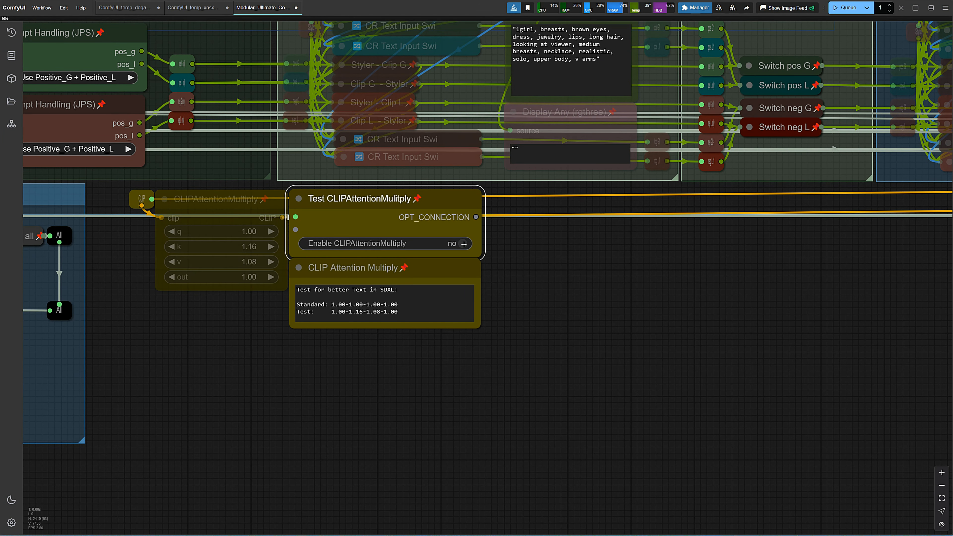
{"action": "left_click", "coordinate": [464, 244]}
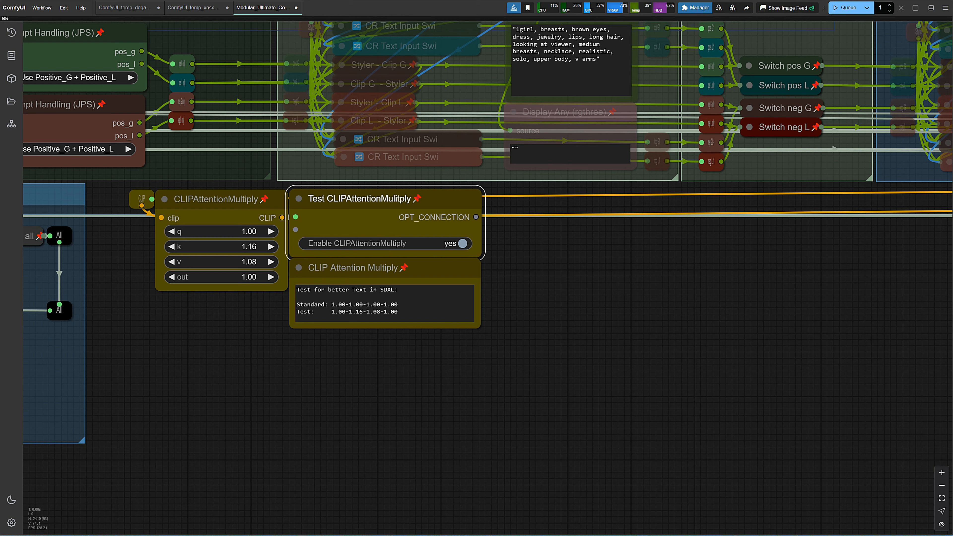
{"action": "left_click", "coordinate": [702, 316]}
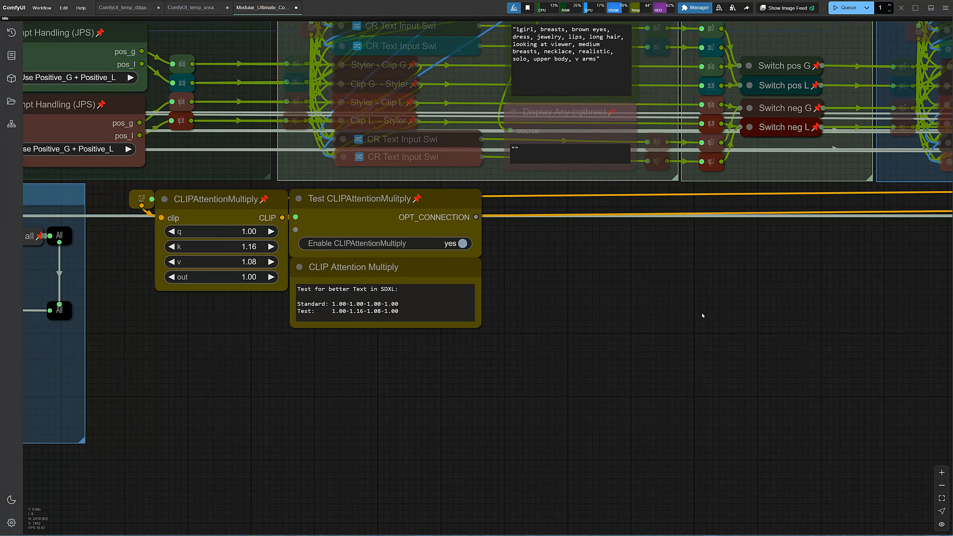
- In Save Mode, switch Fast Finish Image jpg off and on again, and enable Finish Image + workflow
{"action": "key", "text": "shift+alt+x"}
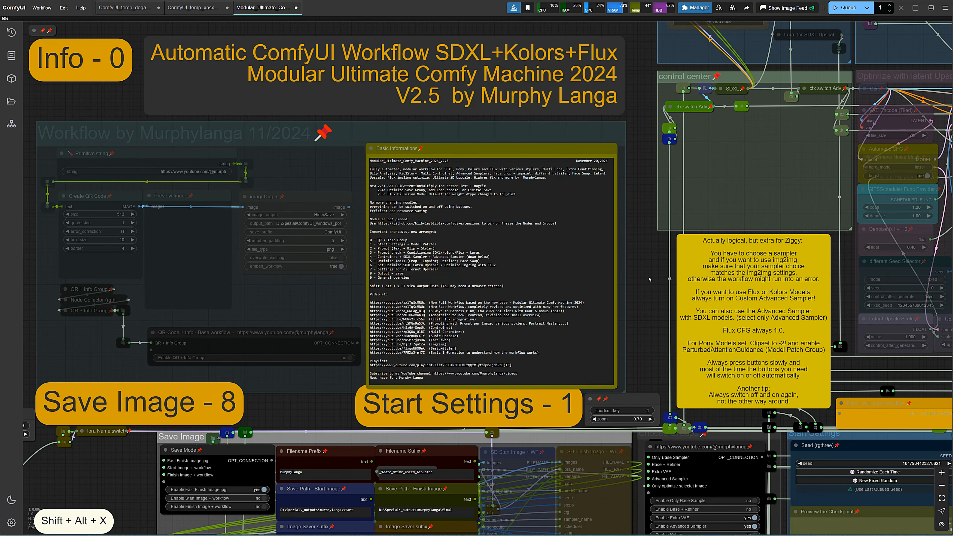
{"action": "scroll", "coordinate": [650, 281], "scroll_direction": "down", "scroll_amount": 3}
{"action": "scroll", "coordinate": [200, 287], "scroll_direction": "down", "scroll_amount": 4}
{"action": "left_click_drag", "start_coordinate": [168, 292], "coordinate": [172, 87]}
{"action": "scroll", "coordinate": [195, 300], "scroll_direction": "up", "scroll_amount": 7}
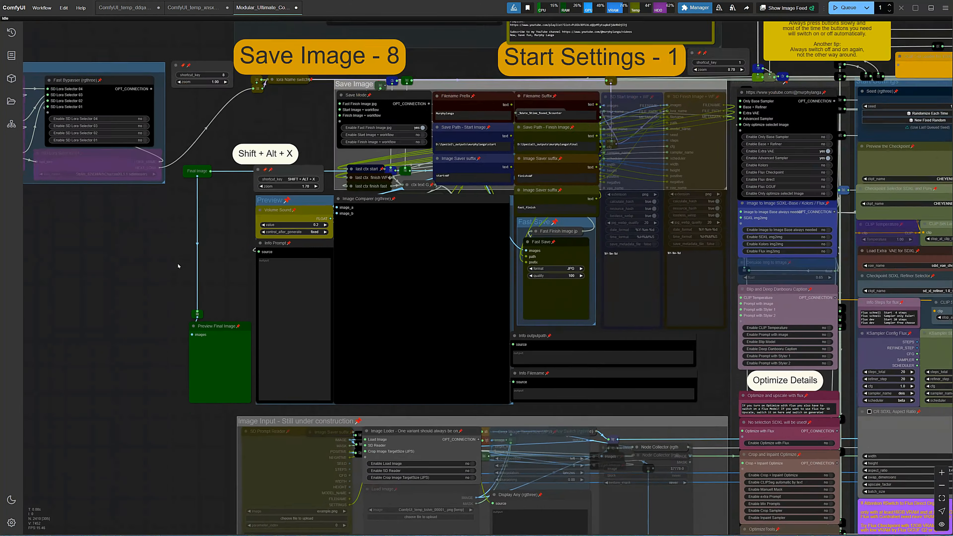
{"action": "left_click_drag", "start_coordinate": [317, 90], "coordinate": [203, 81]}
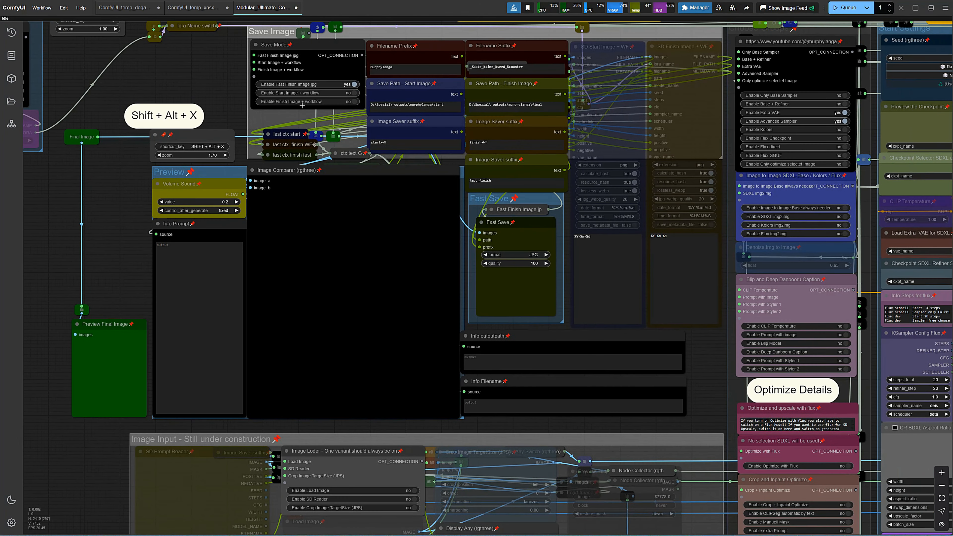
{"action": "left_click", "coordinate": [351, 84]}
{"action": "left_click", "coordinate": [354, 84]}
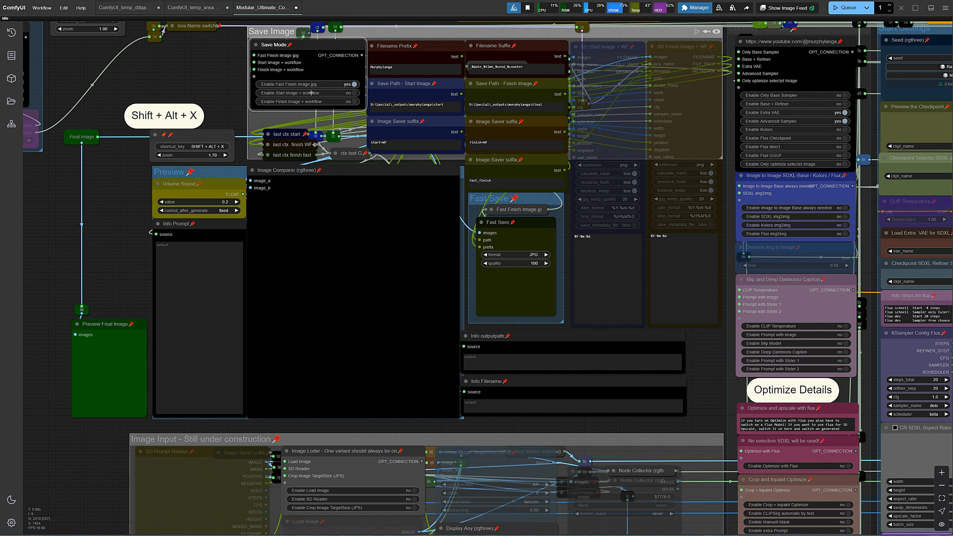
{"action": "left_click", "coordinate": [354, 101]}
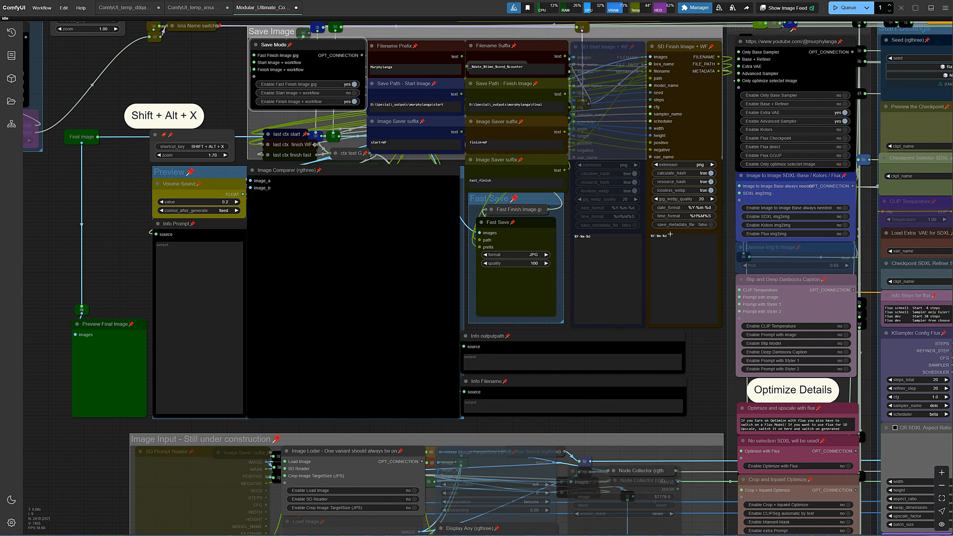
- Enable SD Lora Selector 01 in the Fast Bypasser and open its list of LoRA names
{"action": "key", "text": "8"}
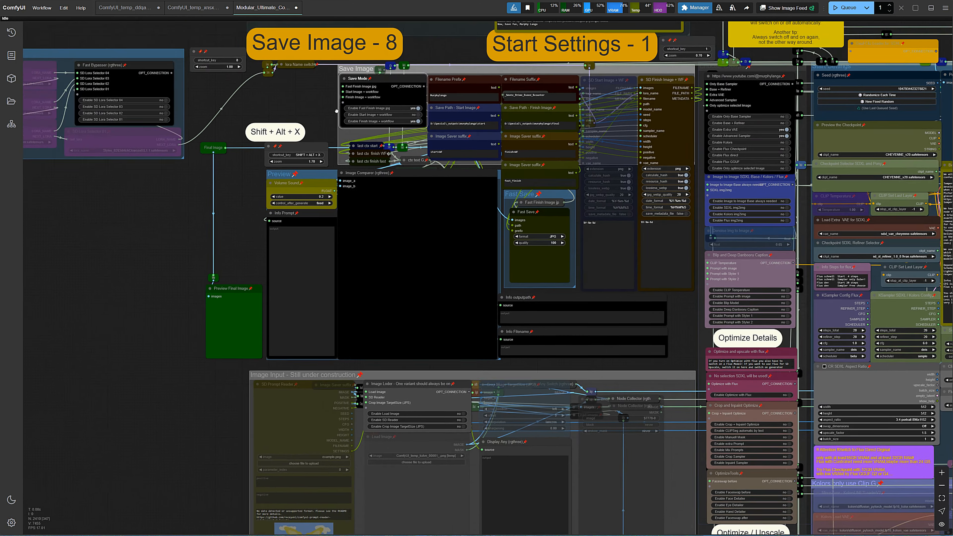
{"action": "scroll", "coordinate": [169, 108], "scroll_direction": "up", "scroll_amount": 2}
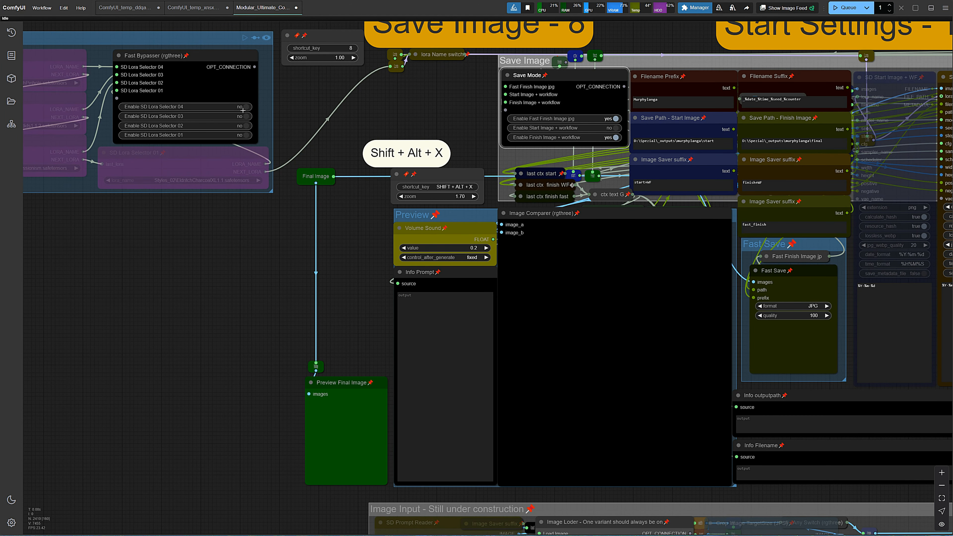
{"action": "left_click", "coordinate": [246, 135]}
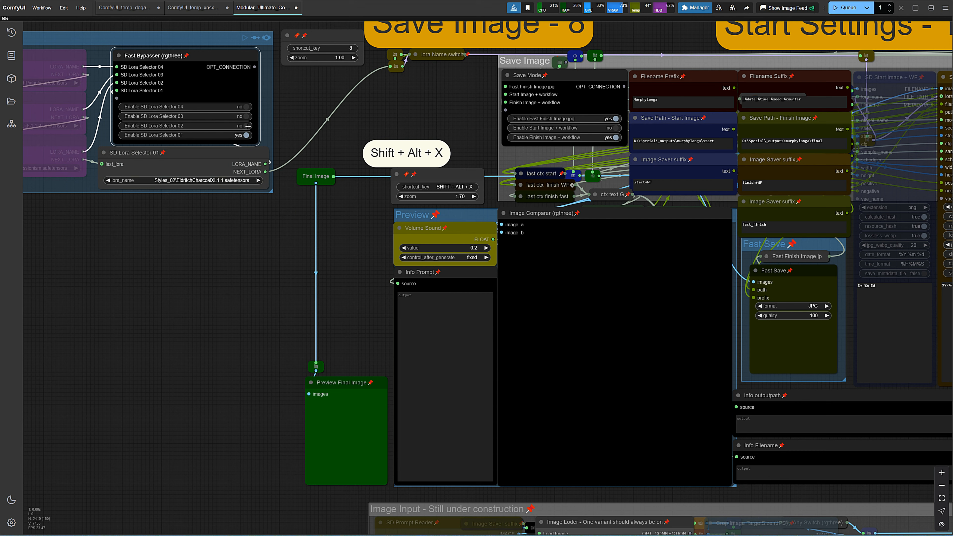
{"action": "left_click", "coordinate": [214, 178]}
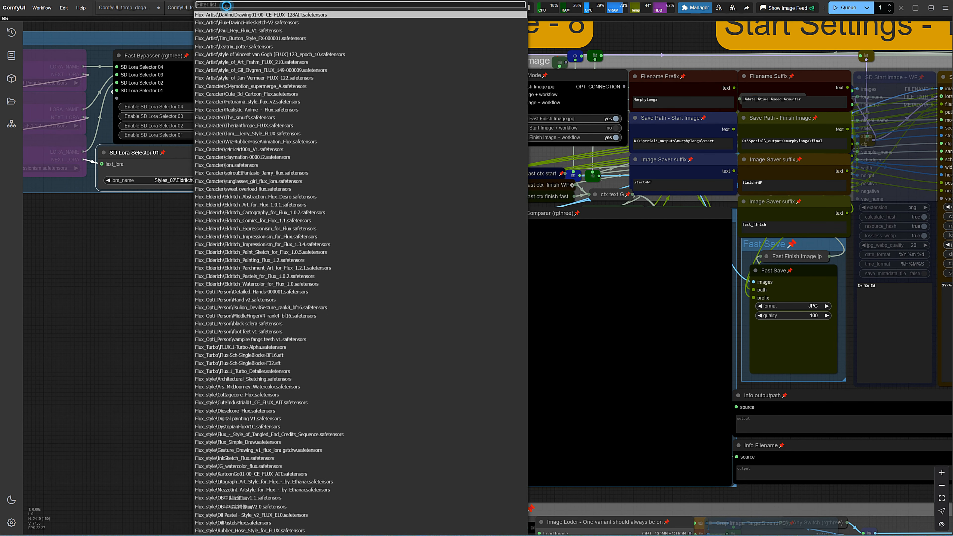
- Show the final image preview area, run the workflow, and browse its outputs in the queue history
{"action": "key", "text": "shift+alt+x"}
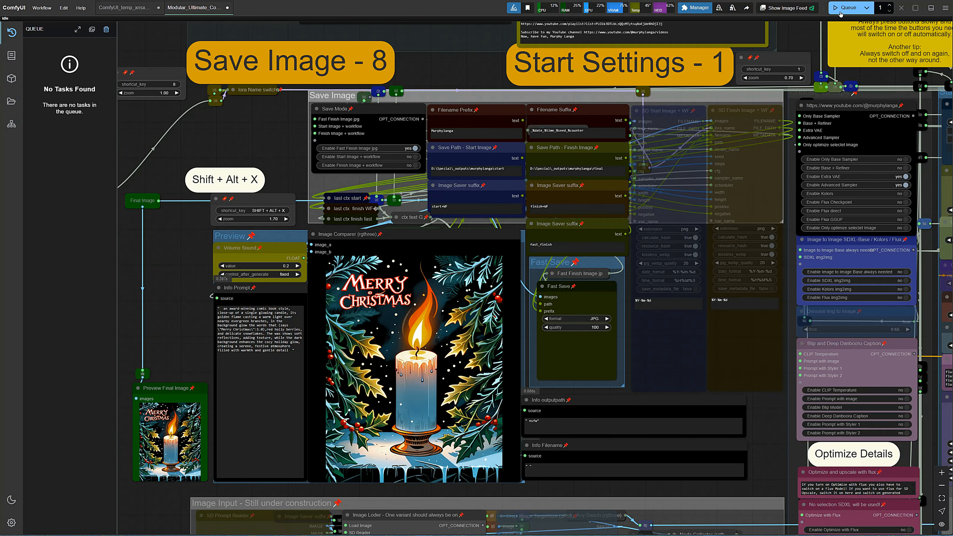
{"action": "left_click", "coordinate": [842, 10]}
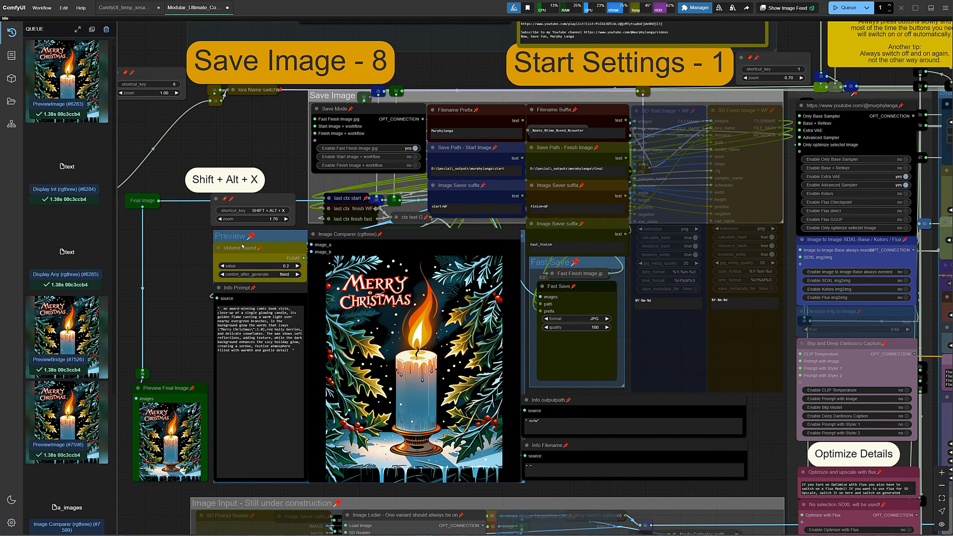
{"action": "scroll", "coordinate": [87, 329], "scroll_direction": "down", "scroll_amount": 5}
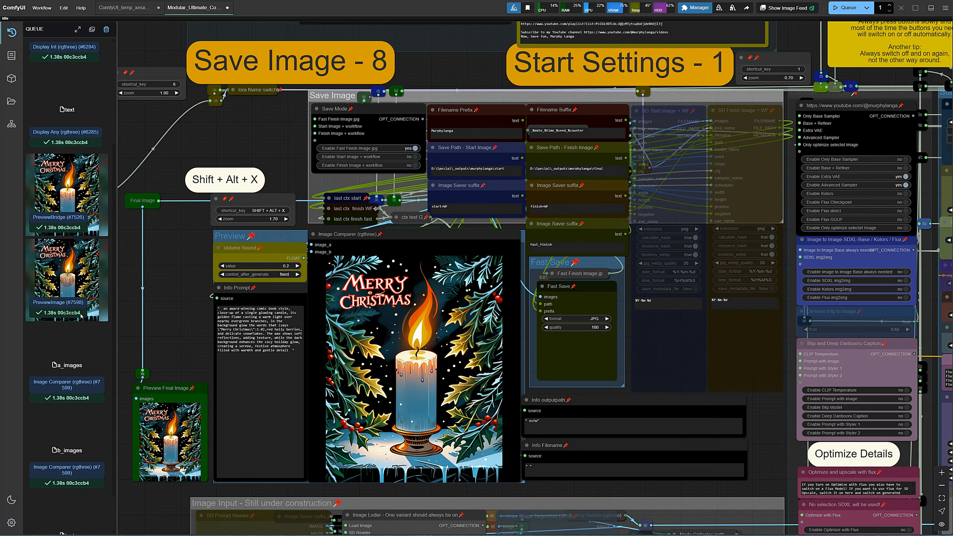
{"action": "scroll", "coordinate": [87, 329], "scroll_direction": "down", "scroll_amount": 7}
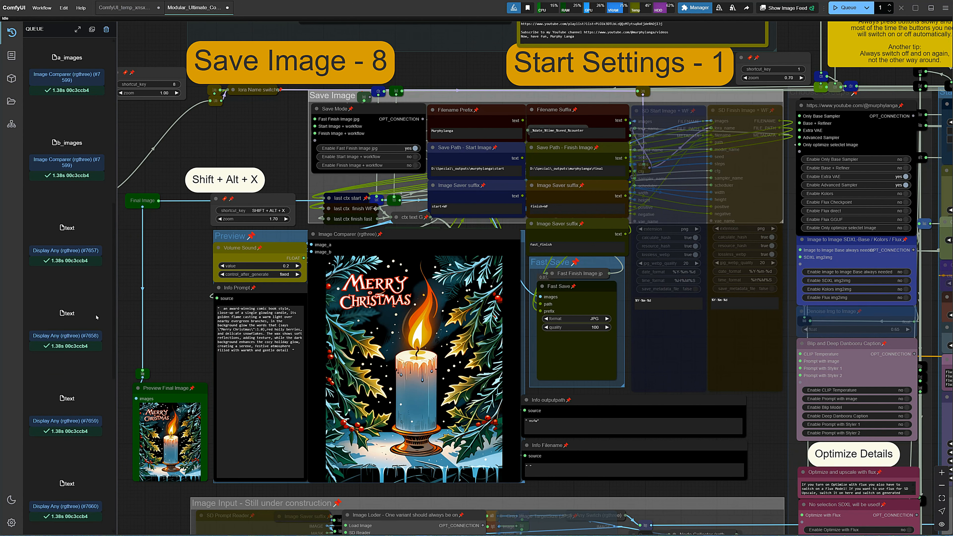
- Return the queue history to its task overview and toggle the thumbnail display mode
{"action": "left_click", "coordinate": [92, 30]}
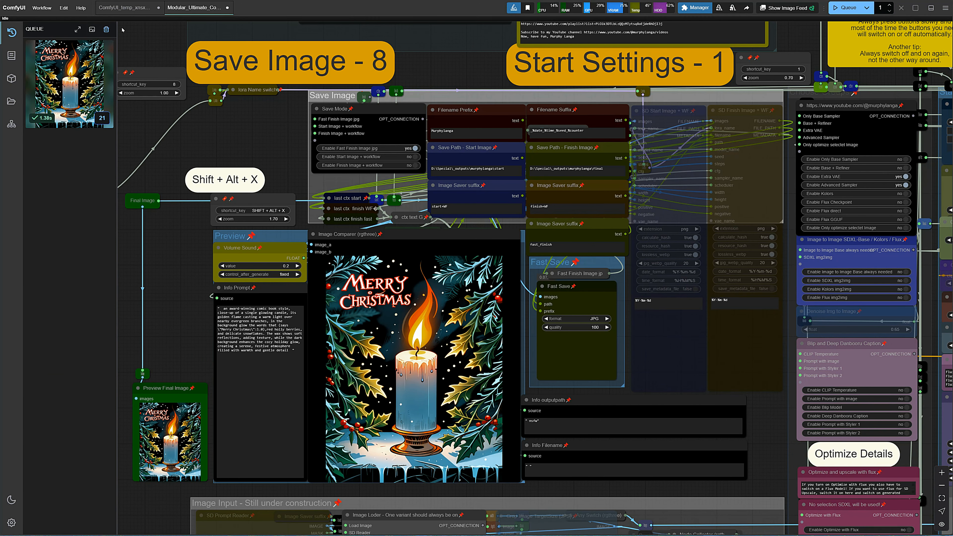
{"action": "left_click", "coordinate": [92, 29]}
{"action": "left_click", "coordinate": [91, 29]}
- Enable Start Image + workflow in Save Mode and run the workflow, and repeat with Finish Image + workflow enabled
{"action": "left_click", "coordinate": [412, 156]}
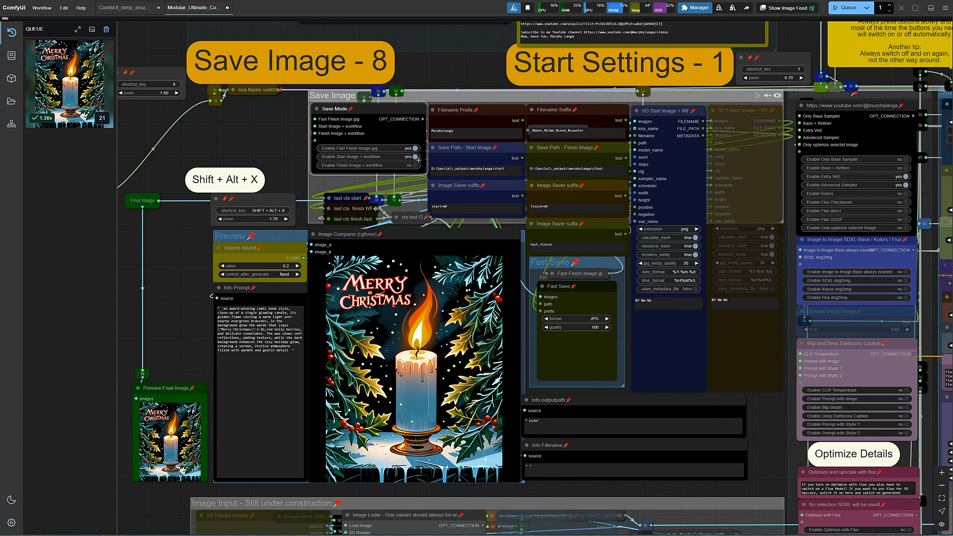
{"action": "left_click", "coordinate": [839, 11]}
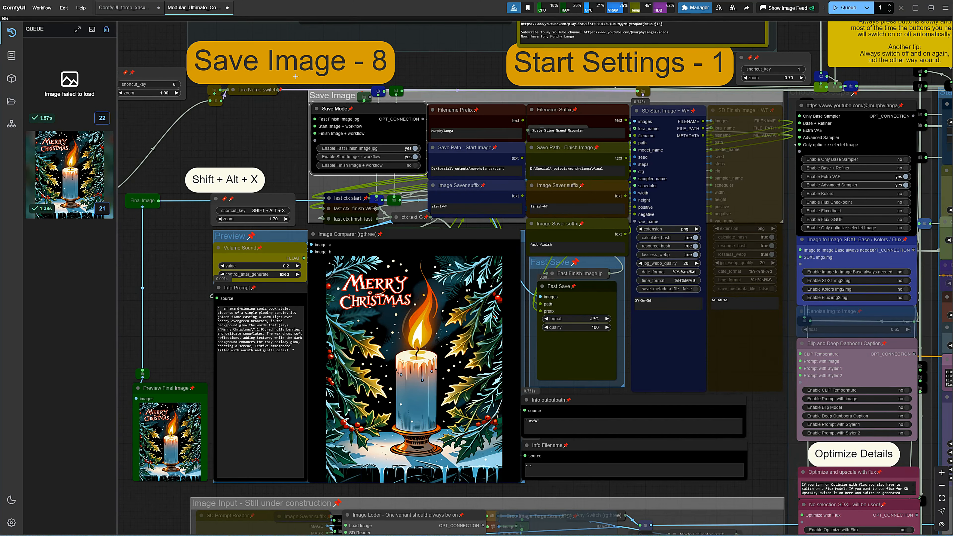
{"action": "left_click", "coordinate": [415, 165]}
{"action": "left_click", "coordinate": [839, 8]}
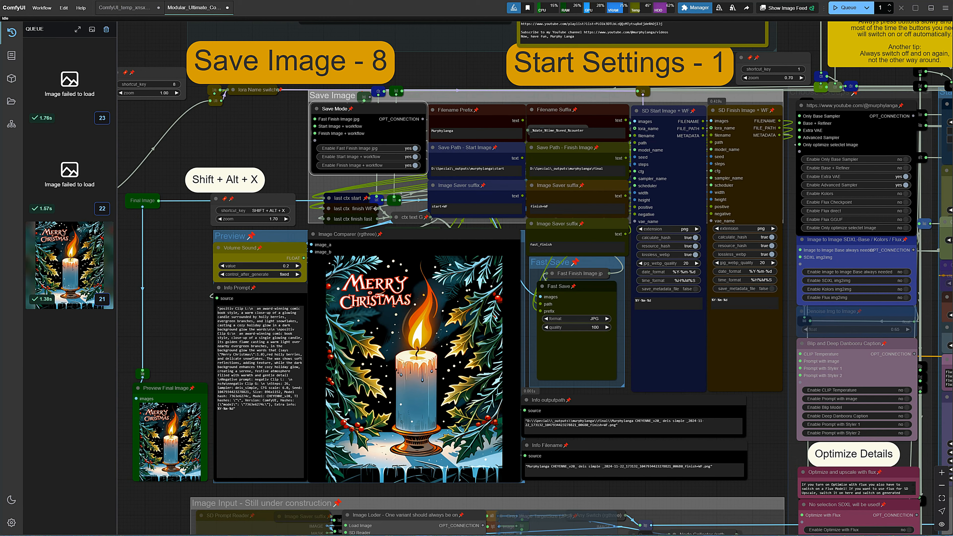
- Read the version notes in Basic Informations and show the weight_dtype options of Load Diffusion Model in Flux direct Orginal
{"action": "left_click_drag", "start_coordinate": [452, 67], "coordinate": [300, 409]}
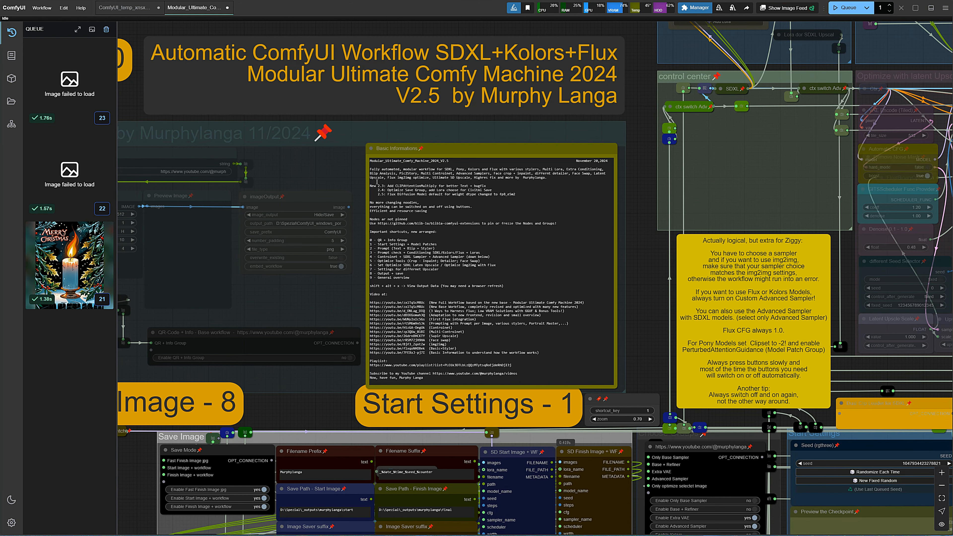
{"action": "left_click_drag", "start_coordinate": [377, 195], "coordinate": [517, 195]}
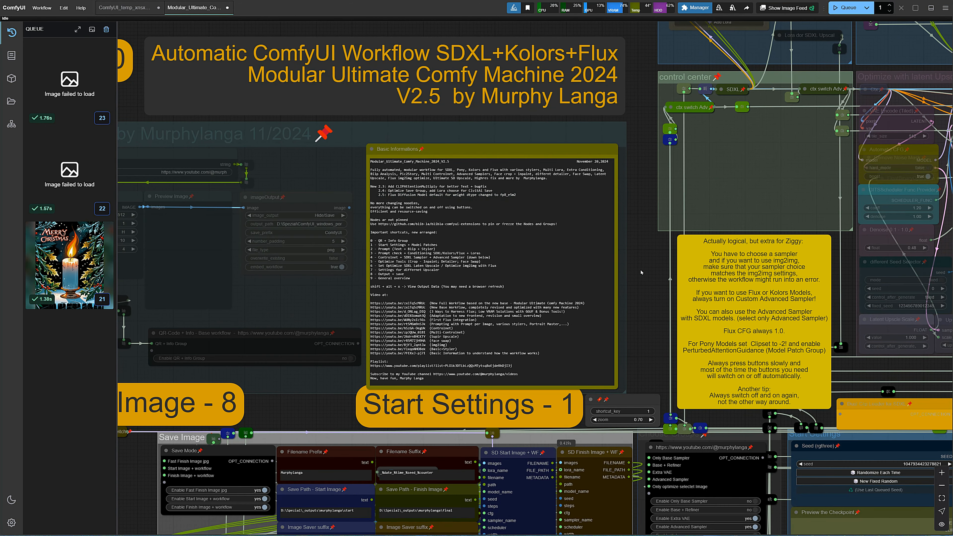
{"action": "scroll", "coordinate": [638, 272], "scroll_direction": "down", "scroll_amount": 12}
{"action": "left_click_drag", "start_coordinate": [426, 283], "coordinate": [231, 38]}
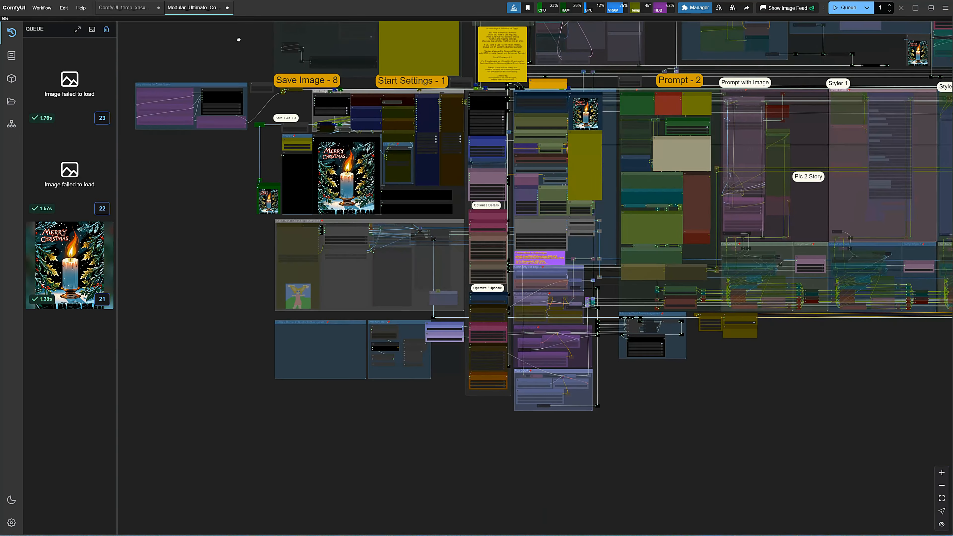
{"action": "scroll", "coordinate": [614, 354], "scroll_direction": "up", "scroll_amount": 4}
{"action": "scroll", "coordinate": [614, 355], "scroll_direction": "up", "scroll_amount": 10}
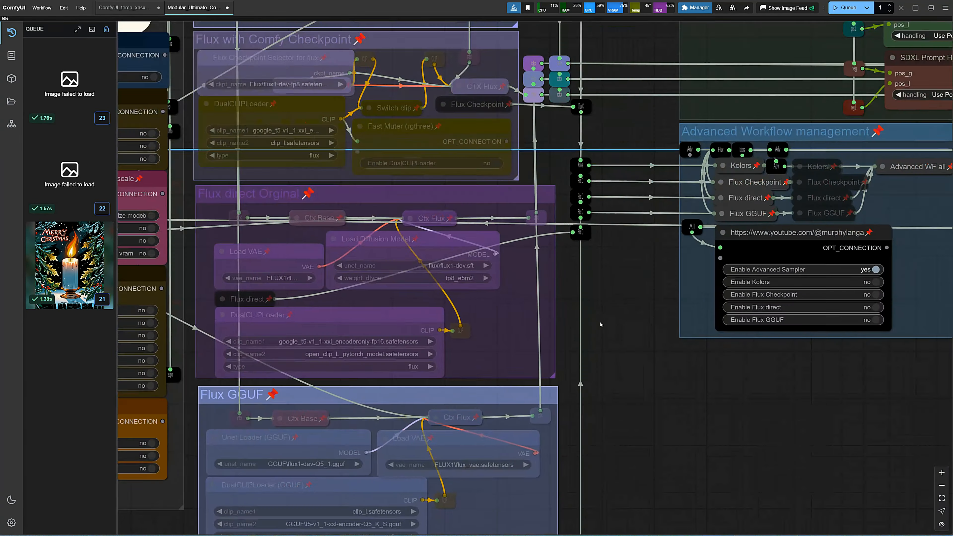
{"action": "left_click", "coordinate": [459, 264]}
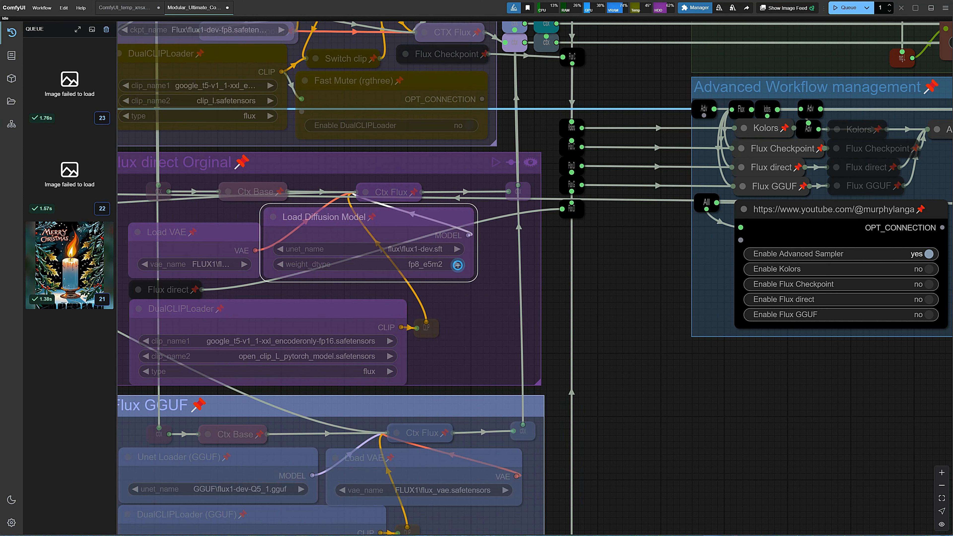
{"action": "left_click", "coordinate": [437, 264]}
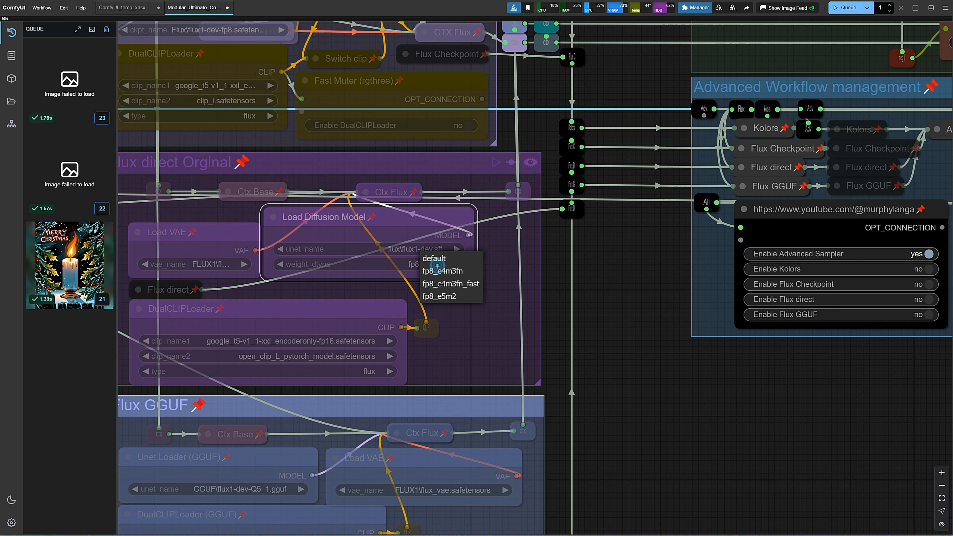
- Enable the Flux direct Orginal group, choose fp8_e5m2 as the weight_dtype, and bypass the group again
{"action": "left_click", "coordinate": [532, 164]}
{"action": "left_click", "coordinate": [446, 262]}
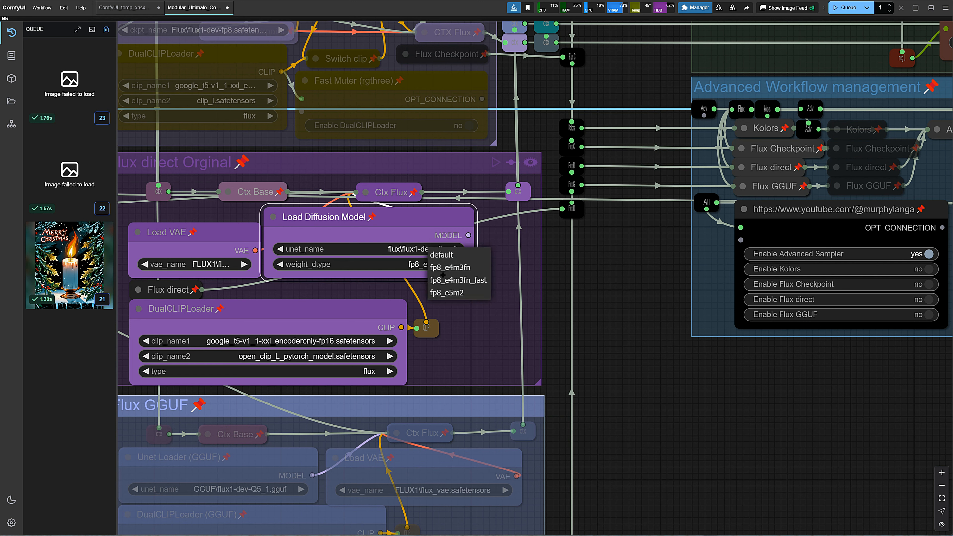
{"action": "left_click", "coordinate": [450, 293]}
{"action": "left_click", "coordinate": [577, 280]}
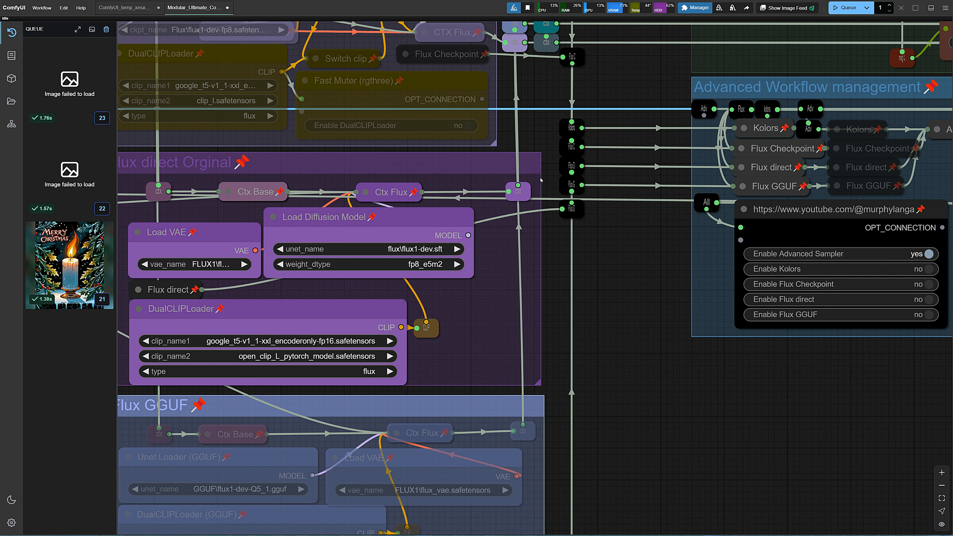
{"action": "left_click", "coordinate": [534, 164]}
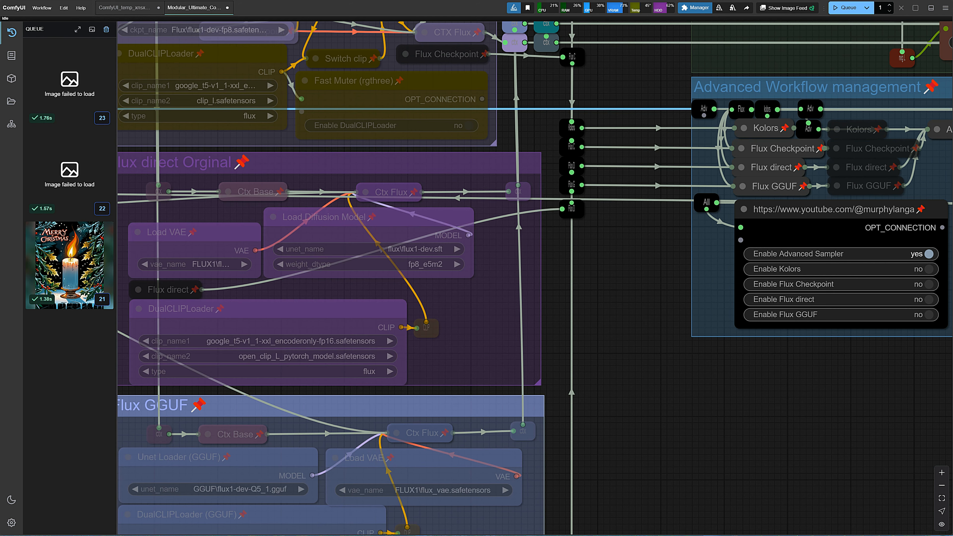
- Enable Image to Image Base always needed and SDXL img2img in the image-to-image switches
{"action": "key", "text": "0"}
{"action": "scroll", "coordinate": [646, 315], "scroll_direction": "up", "scroll_amount": 4}
{"action": "scroll", "coordinate": [645, 314], "scroll_direction": "down", "scroll_amount": 13}
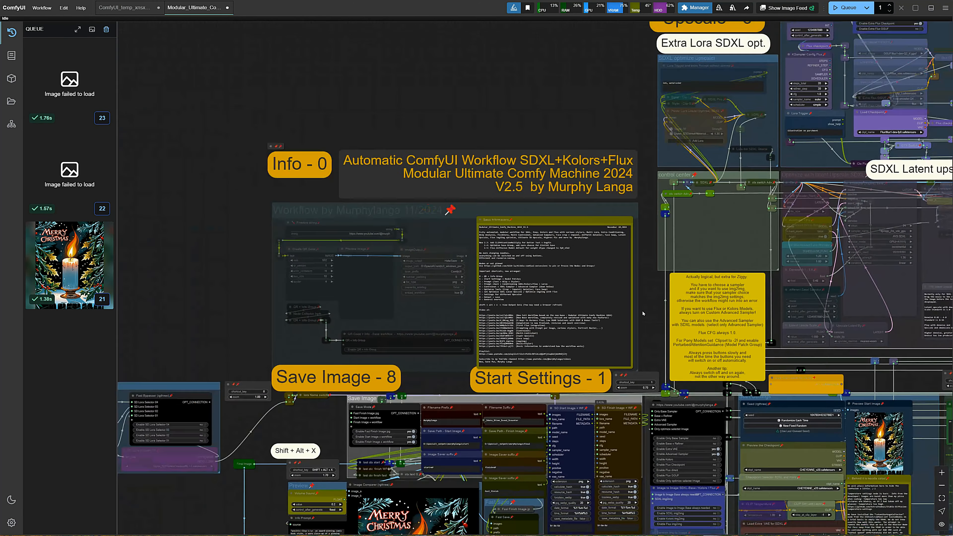
{"action": "left_click_drag", "start_coordinate": [656, 322], "coordinate": [497, 29]}
{"action": "scroll", "coordinate": [544, 186], "scroll_direction": "up", "scroll_amount": 9}
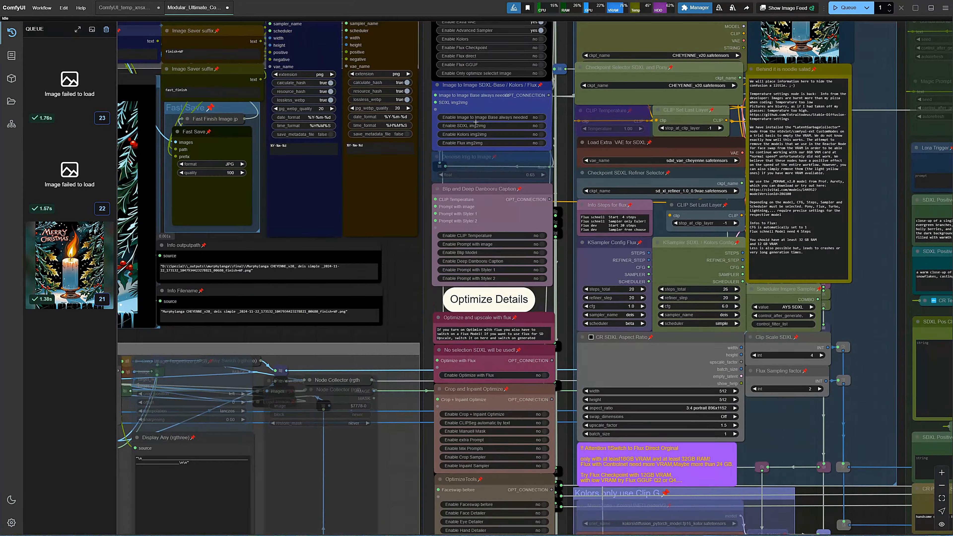
{"action": "left_click", "coordinate": [543, 117]}
{"action": "left_click", "coordinate": [542, 126]}
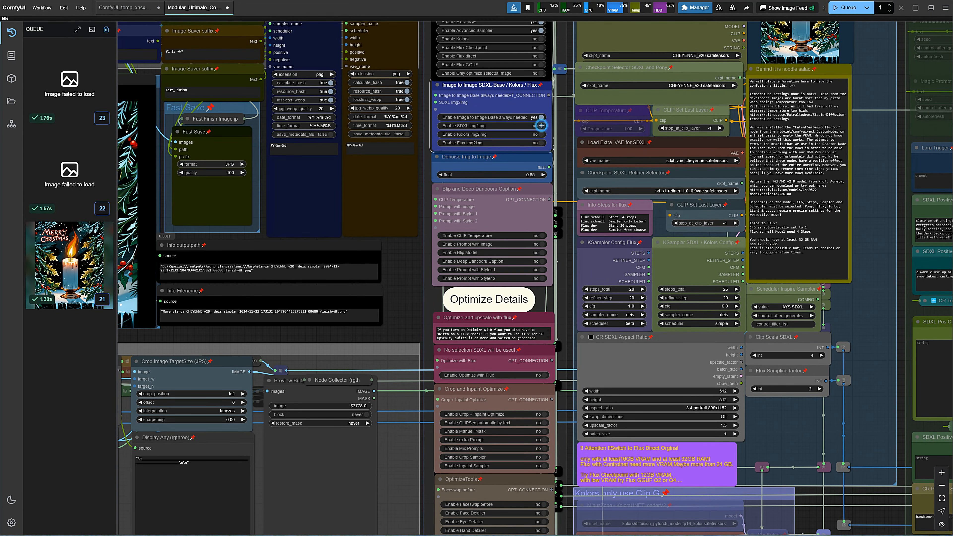
- Load the picture of the woman reading a book from the file manager into the Load Image node
{"action": "left_click_drag", "start_coordinate": [403, 293], "coordinate": [681, 132]}
{"action": "scroll", "coordinate": [596, 199], "scroll_direction": "down", "scroll_amount": 3}
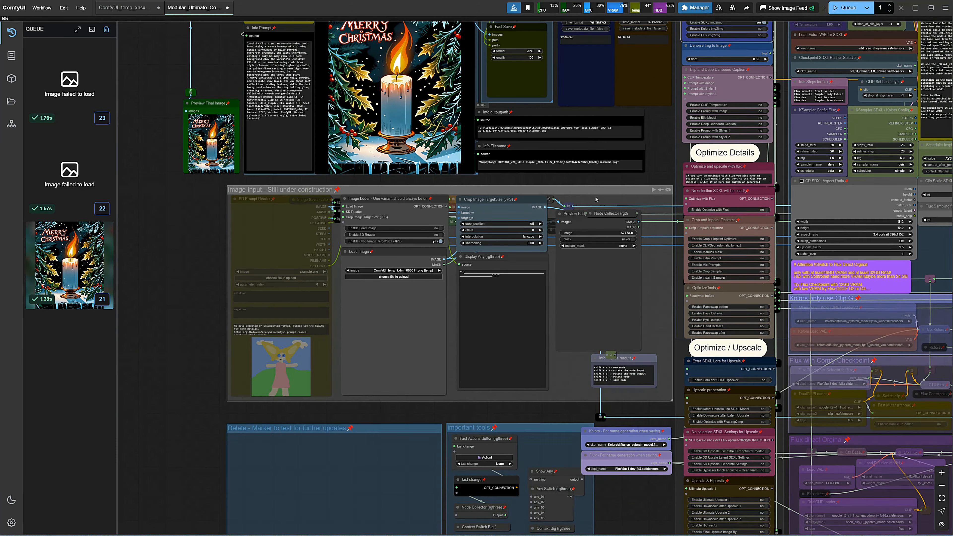
{"action": "key", "text": "alt+Tab"}
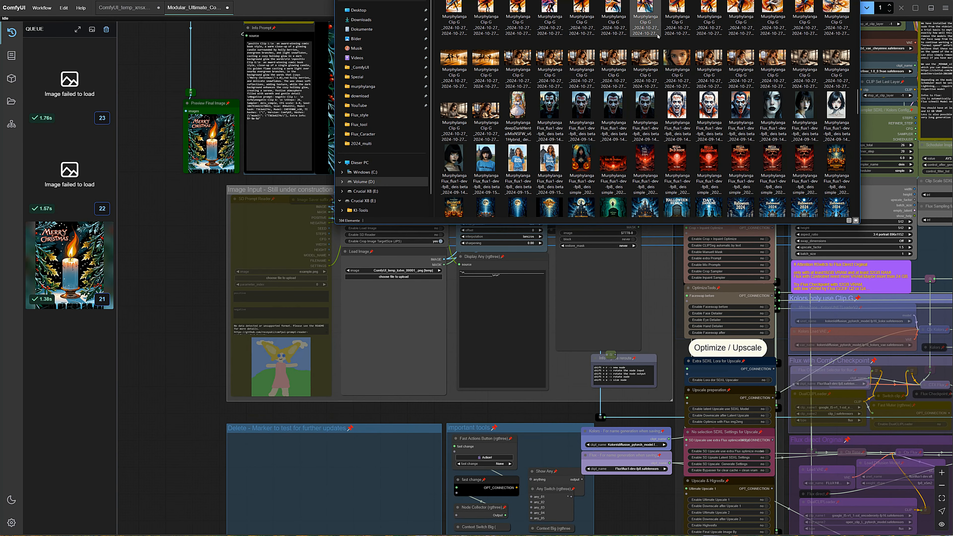
{"action": "left_click_drag", "start_coordinate": [520, 60], "coordinate": [391, 353]}
- Set the aspect ratio in CR SDXL Aspect Ratio to 16:9 landscape 1344x768
{"action": "scroll", "coordinate": [233, 302], "scroll_direction": "down", "scroll_amount": 3}
{"action": "left_click_drag", "start_coordinate": [518, 465], "coordinate": [296, 455]}
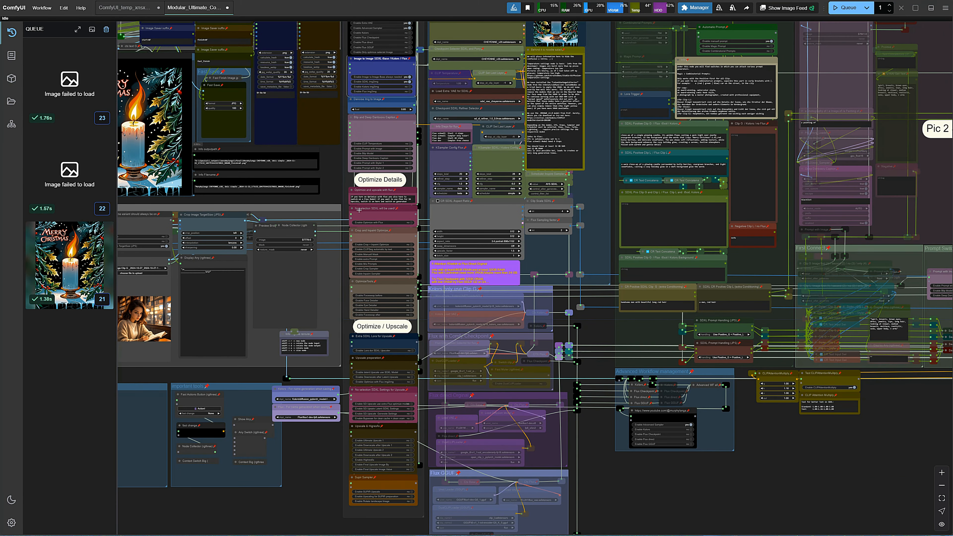
{"action": "scroll", "coordinate": [553, 258], "scroll_direction": "up", "scroll_amount": 5}
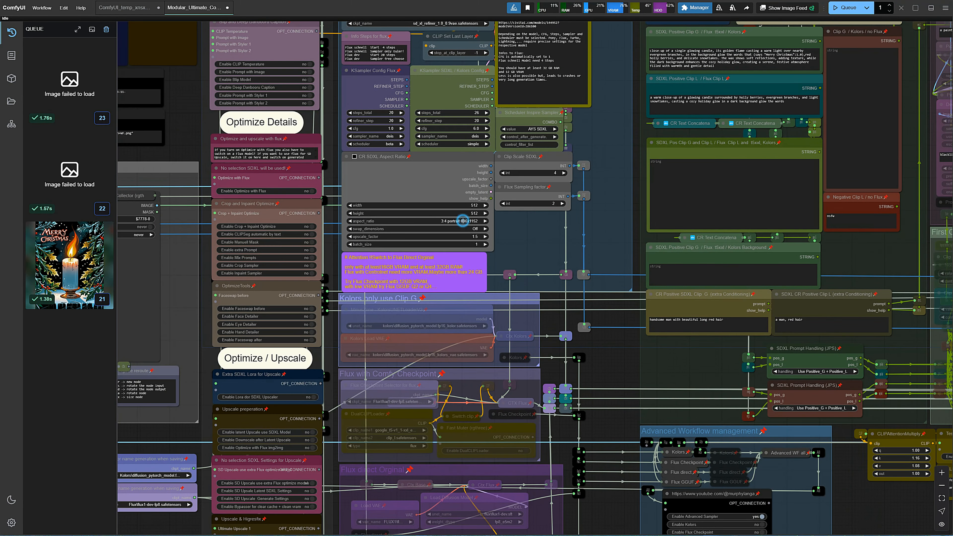
{"action": "left_click", "coordinate": [463, 221]}
{"action": "left_click", "coordinate": [475, 288]}
- Run the image-to-image workflow and examine the generated picture in the Image Comparer
{"action": "scroll", "coordinate": [593, 123], "scroll_direction": "down", "scroll_amount": 1}
{"action": "scroll", "coordinate": [608, 135], "scroll_direction": "down", "scroll_amount": 3}
{"action": "left_click_drag", "start_coordinate": [614, 102], "coordinate": [613, 304]}
{"action": "scroll", "coordinate": [516, 199], "scroll_direction": "up", "scroll_amount": 9}
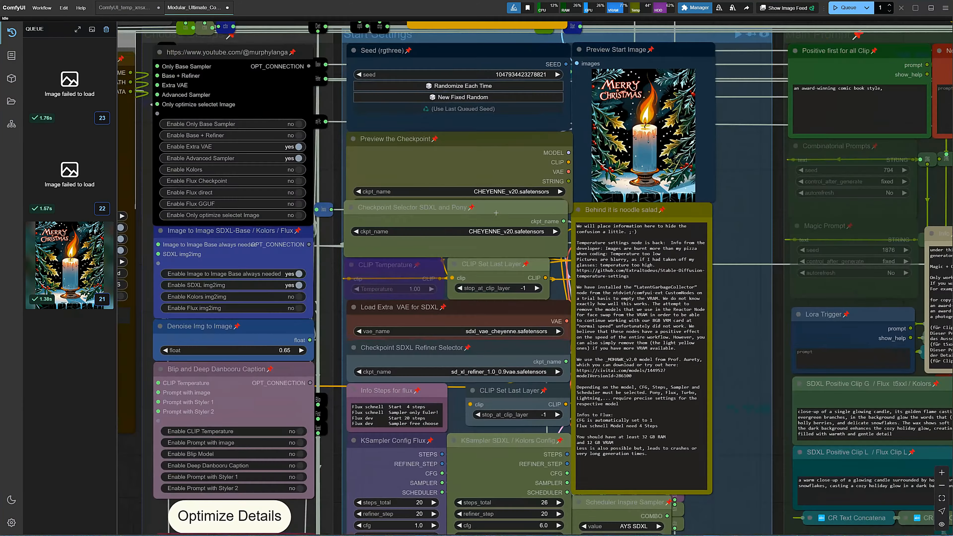
{"action": "left_click", "coordinate": [839, 8]}
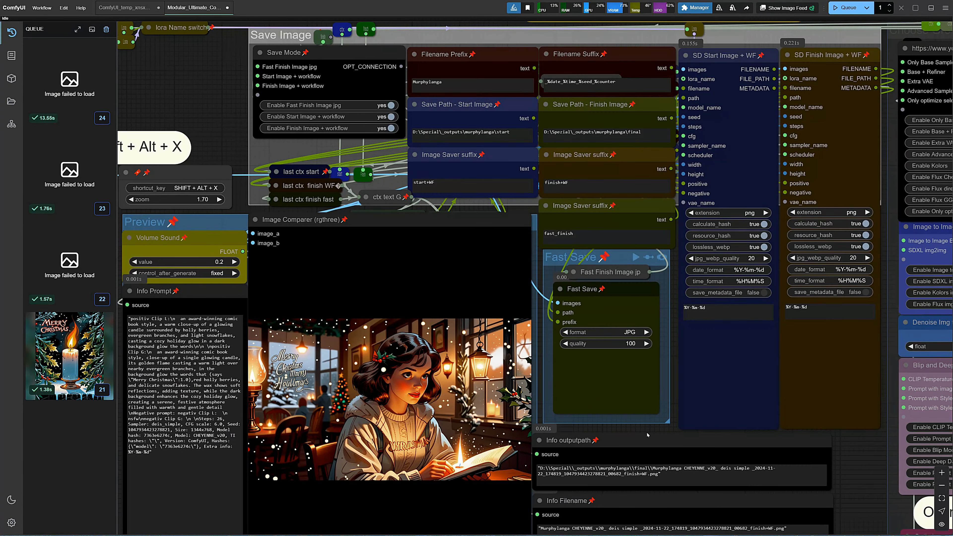
{"action": "scroll", "coordinate": [647, 434], "scroll_direction": "up", "scroll_amount": 2}
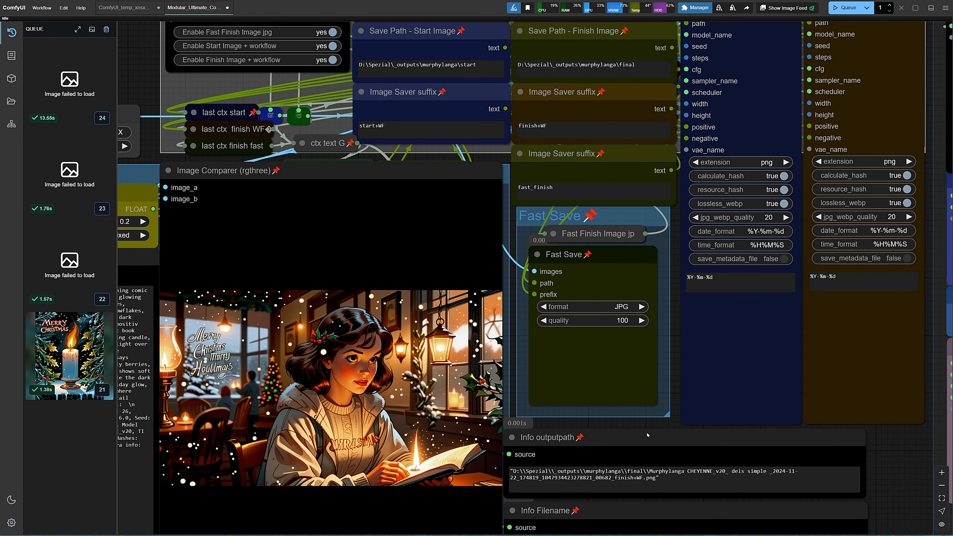
{"action": "scroll", "coordinate": [648, 435], "scroll_direction": "down", "scroll_amount": 3}
{"action": "scroll", "coordinate": [648, 435], "scroll_direction": "up", "scroll_amount": 2}
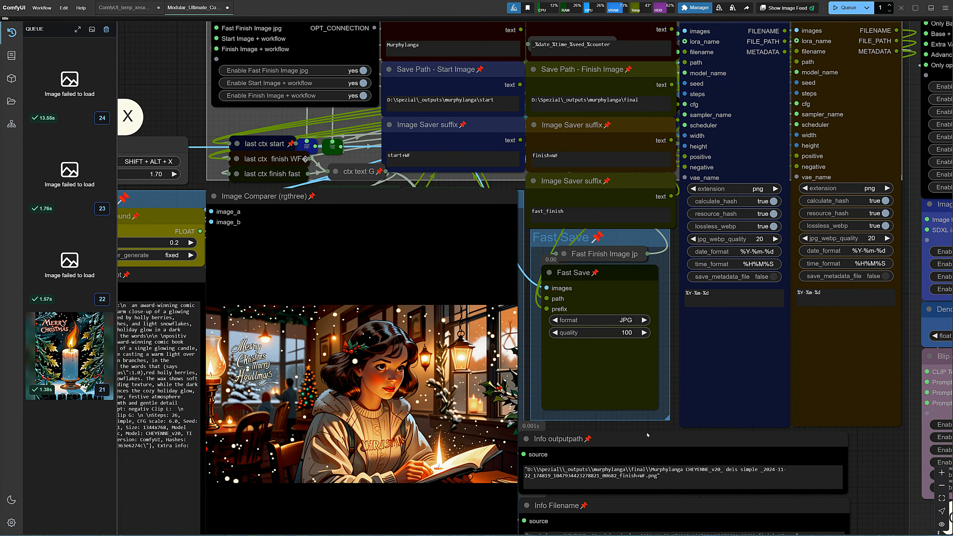
{"action": "scroll", "coordinate": [647, 435], "scroll_direction": "down", "scroll_amount": 7}
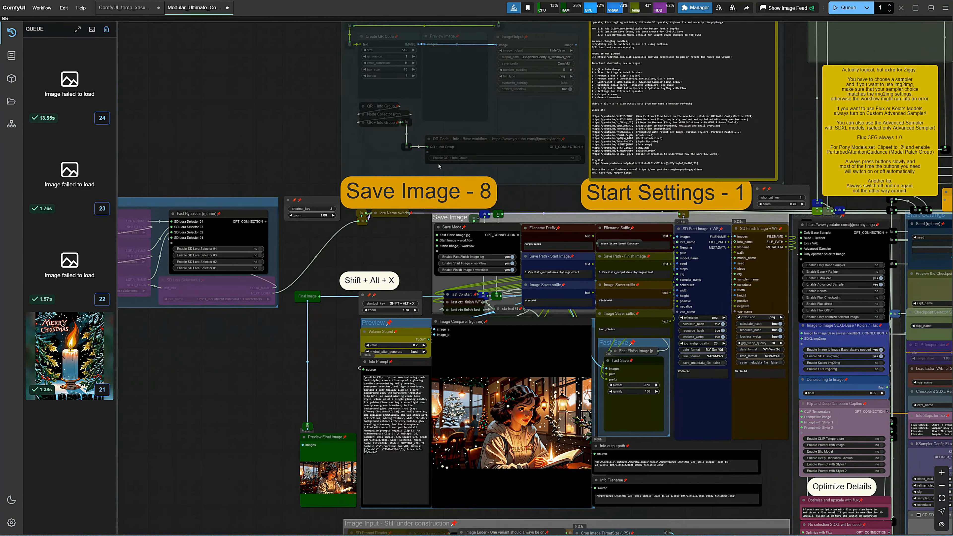
- Enable Prompt with image and its Blip Model in the Prompt Switch, with Deep Danbooru Caption switched off
{"action": "scroll", "coordinate": [440, 166], "scroll_direction": "down", "scroll_amount": 3}
{"action": "scroll", "coordinate": [266, 433], "scroll_direction": "down", "scroll_amount": 4}
{"action": "left_click_drag", "start_coordinate": [266, 432], "coordinate": [172, 405]}
{"action": "left_click_drag", "start_coordinate": [840, 53], "coordinate": [502, 23]}
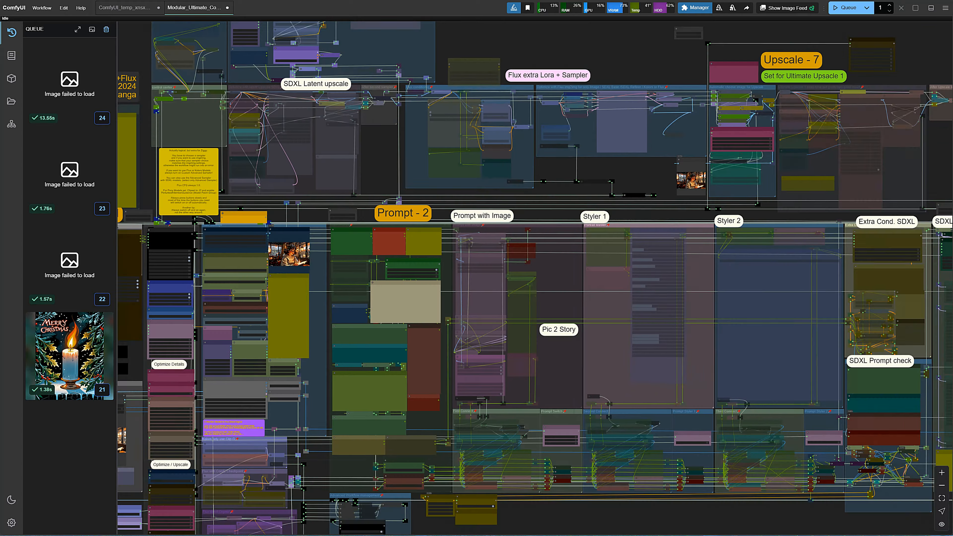
{"action": "scroll", "coordinate": [413, 338], "scroll_direction": "up", "scroll_amount": 6}
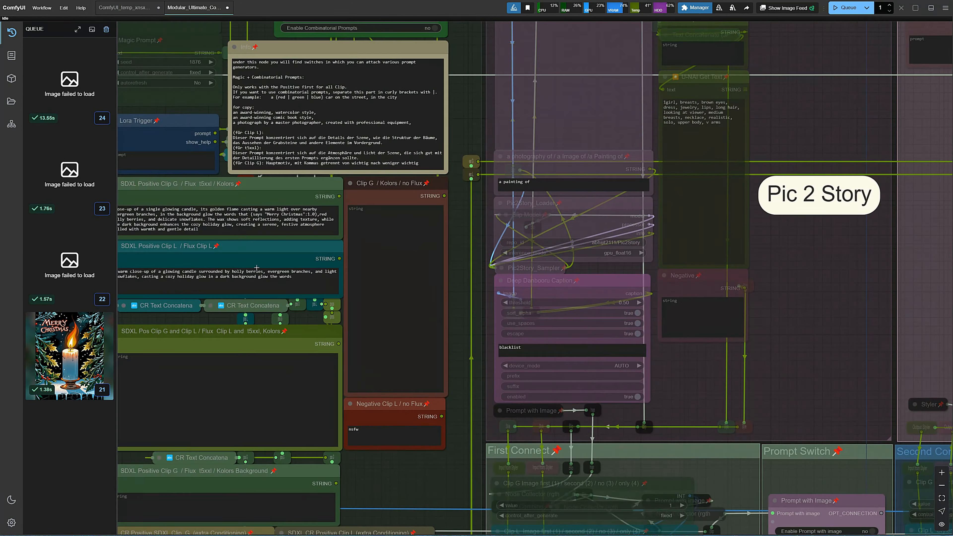
{"action": "scroll", "coordinate": [610, 276], "scroll_direction": "down", "scroll_amount": 4}
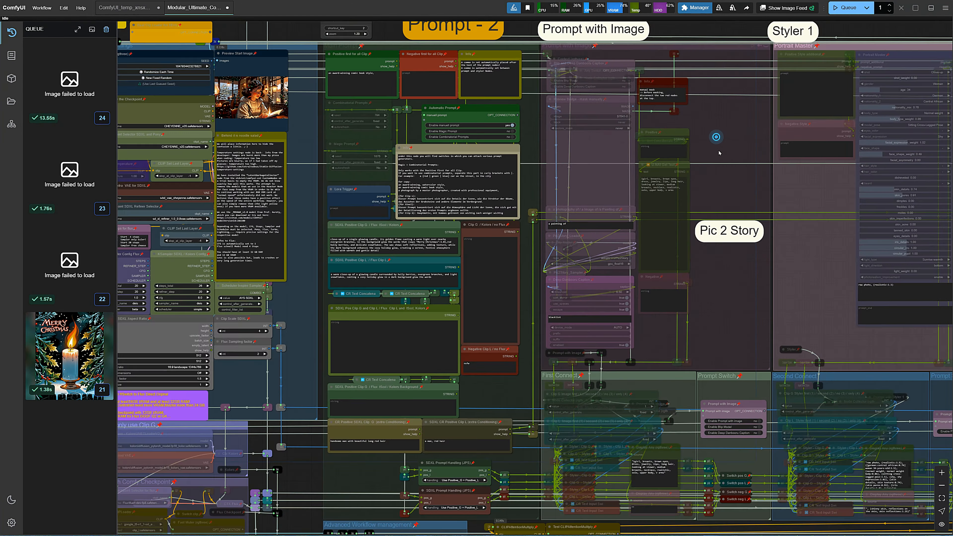
{"action": "left_click_drag", "start_coordinate": [719, 153], "coordinate": [726, 195]}
{"action": "left_click", "coordinate": [765, 462]}
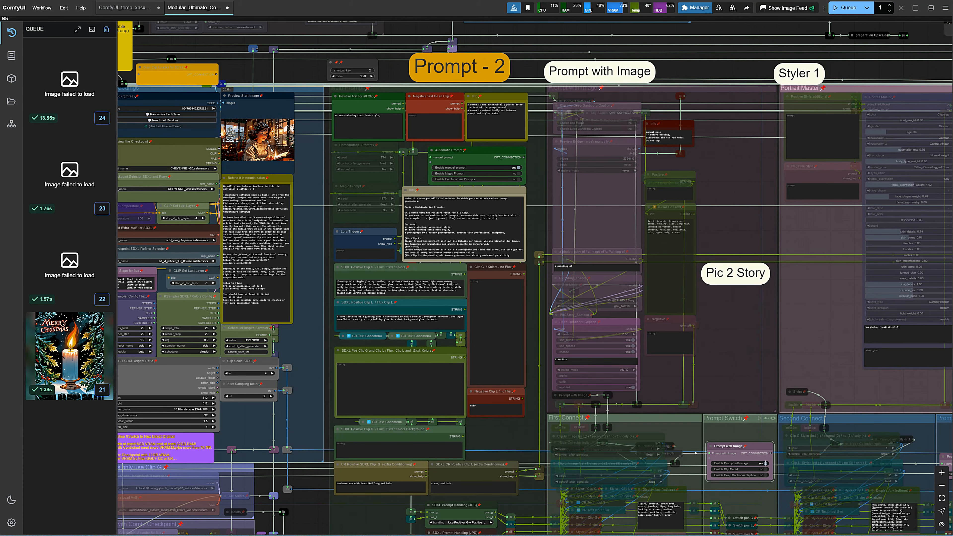
{"action": "scroll", "coordinate": [711, 355], "scroll_direction": "up", "scroll_amount": 3}
{"action": "scroll", "coordinate": [709, 350], "scroll_direction": "up", "scroll_amount": 4}
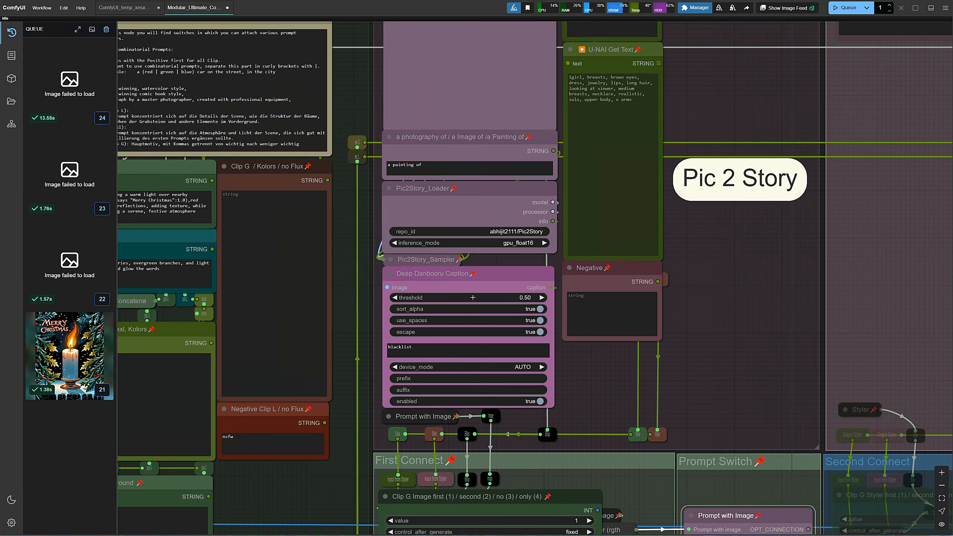
{"action": "left_click_drag", "start_coordinate": [713, 377], "coordinate": [615, 167]}
{"action": "left_click", "coordinate": [694, 366]}
- Set the Clip G and Clip L image prompt order values to 4 (only) in First Connect
{"action": "left_click", "coordinate": [491, 312]}
{"action": "left_click", "coordinate": [490, 311]}
{"action": "left_click", "coordinate": [490, 311]}
{"action": "left_click", "coordinate": [496, 364]}
{"action": "left_click", "coordinate": [496, 364]}
{"action": "left_click", "coordinate": [496, 364]}
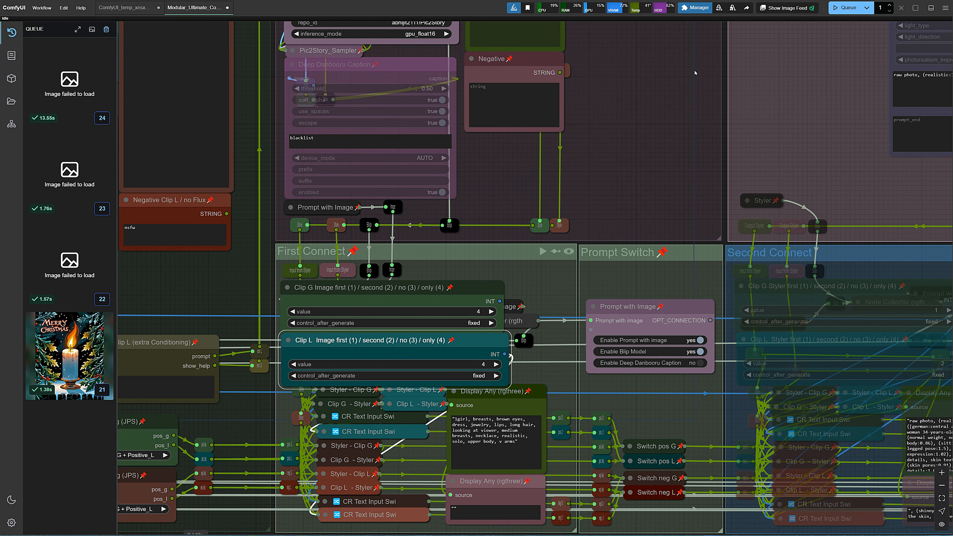
- Run the workflow with the image-derived prompt and compare the generated picture with the source image
{"action": "left_click", "coordinate": [848, 7]}
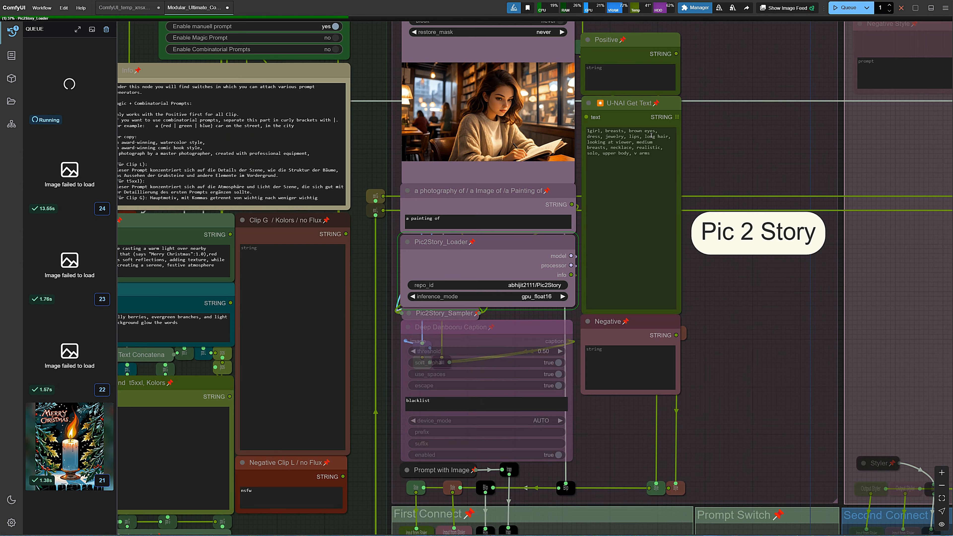
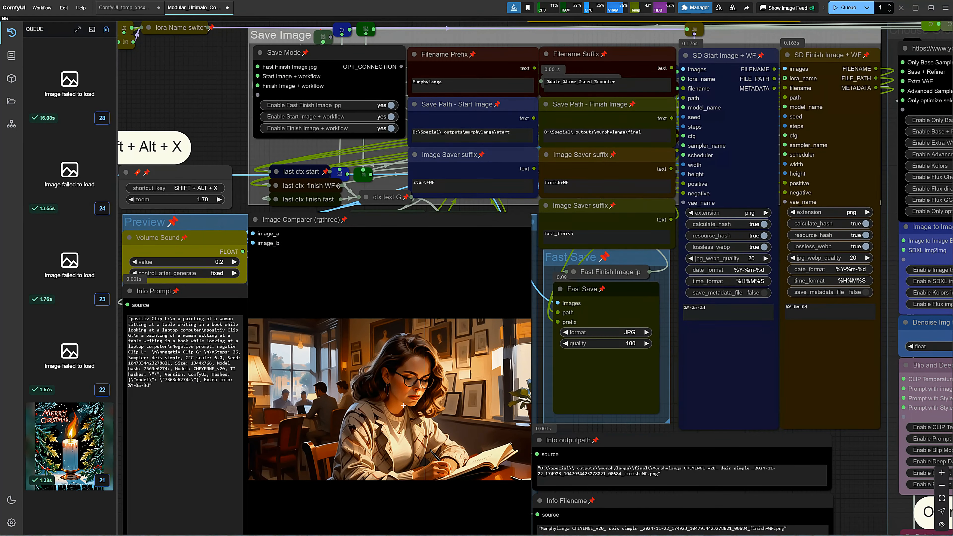
{"action": "scroll", "coordinate": [272, 361], "scroll_direction": "down", "scroll_amount": 5}
{"action": "left_click_drag", "start_coordinate": [152, 354], "coordinate": [169, 154]}
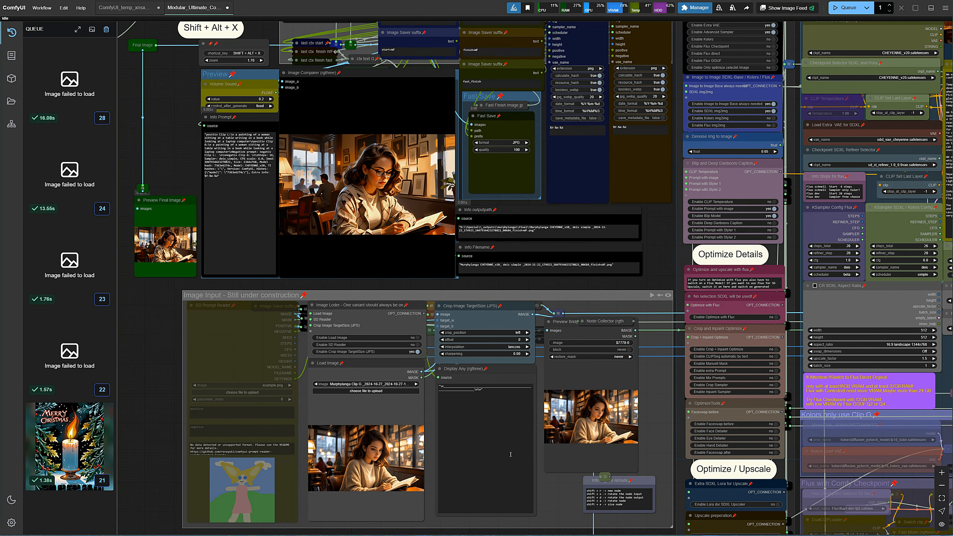
{"action": "scroll", "coordinate": [549, 459], "scroll_direction": "up", "scroll_amount": 1}
{"action": "scroll", "coordinate": [674, 218], "scroll_direction": "down", "scroll_amount": 2}
- Disable SDXL img2img in the Image to Image switch while leaving Image to Image Base always needed enabled
{"action": "left_click_drag", "start_coordinate": [673, 217], "coordinate": [353, 292]}
{"action": "scroll", "coordinate": [426, 233], "scroll_direction": "up", "scroll_amount": 3}
{"action": "scroll", "coordinate": [426, 235], "scroll_direction": "up", "scroll_amount": 1}
{"action": "left_click", "coordinate": [466, 130]}
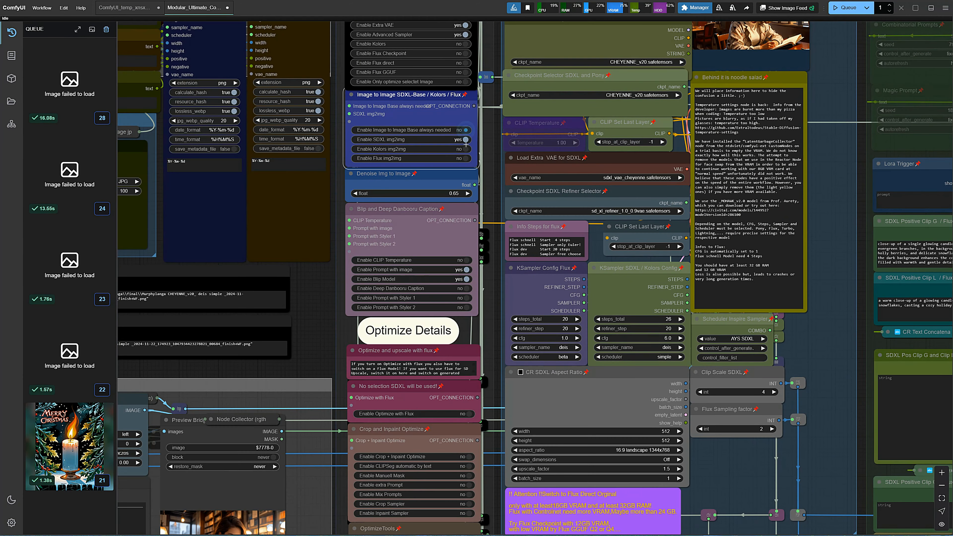
{"action": "left_click", "coordinate": [467, 141]}
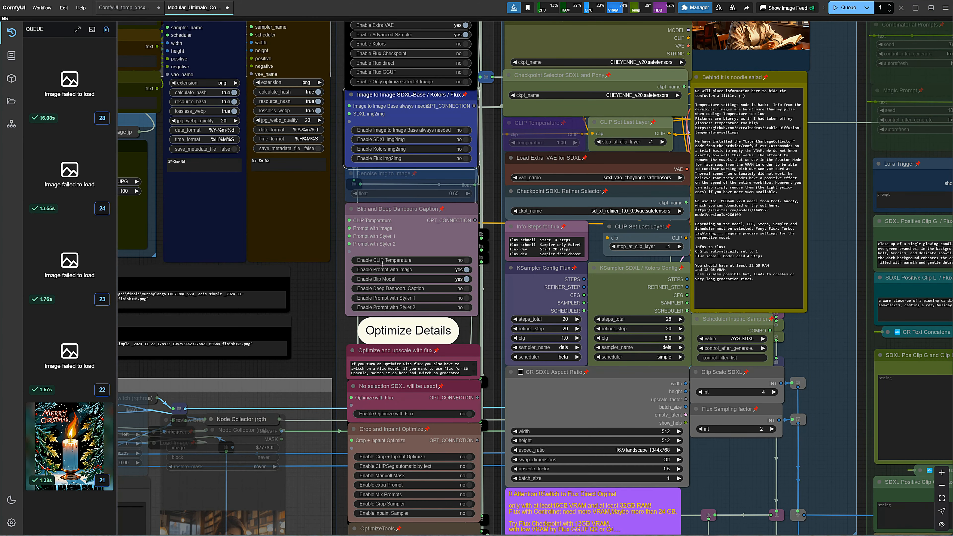
{"action": "scroll", "coordinate": [364, 346], "scroll_direction": "down", "scroll_amount": 4}
{"action": "scroll", "coordinate": [397, 241], "scroll_direction": "up", "scroll_amount": 4}
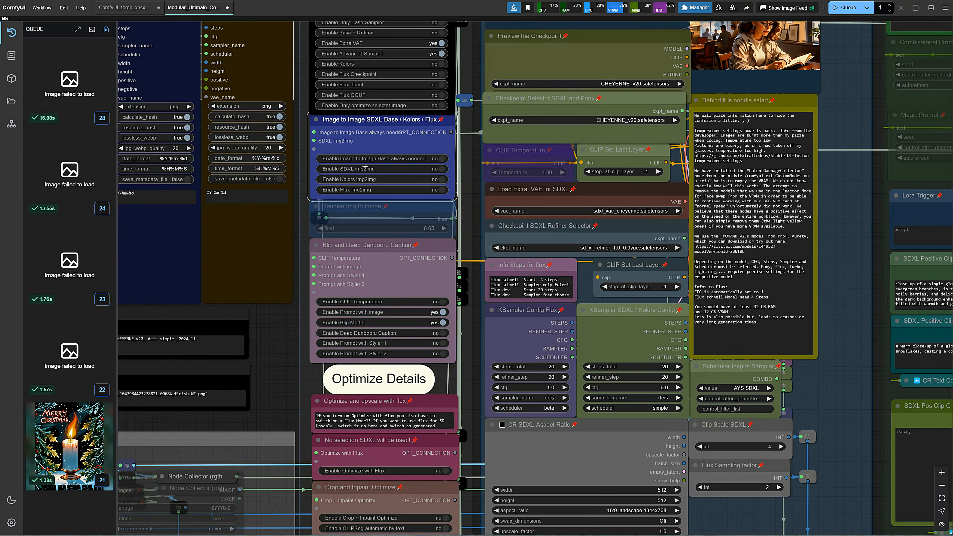
{"action": "left_click", "coordinate": [402, 165]}
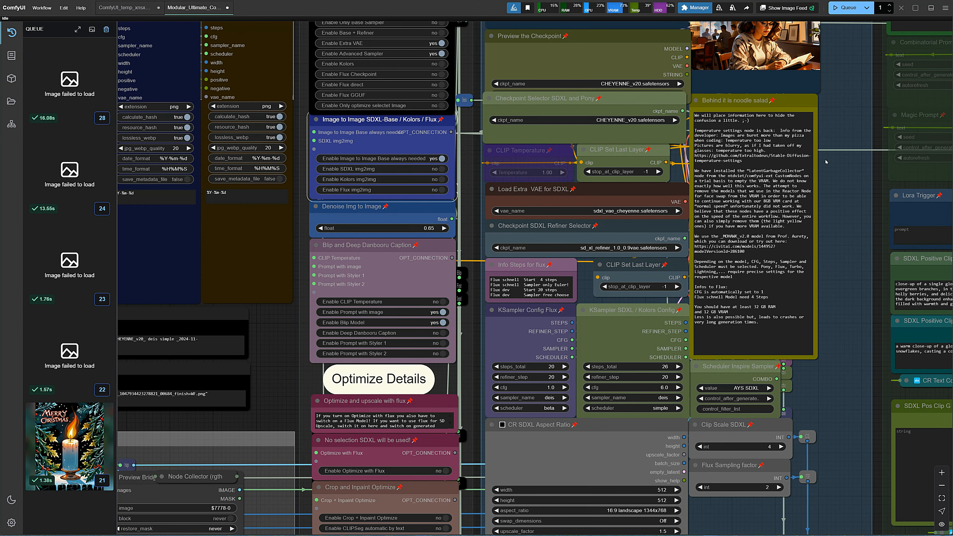
- Run the workflow from the image-derived prompt alone and examine the generated picture in the Image Comparer
{"action": "scroll", "coordinate": [848, 257], "scroll_direction": "down", "scroll_amount": 5}
{"action": "left_click_drag", "start_coordinate": [852, 255], "coordinate": [569, 256]}
{"action": "left_click", "coordinate": [847, 6]}
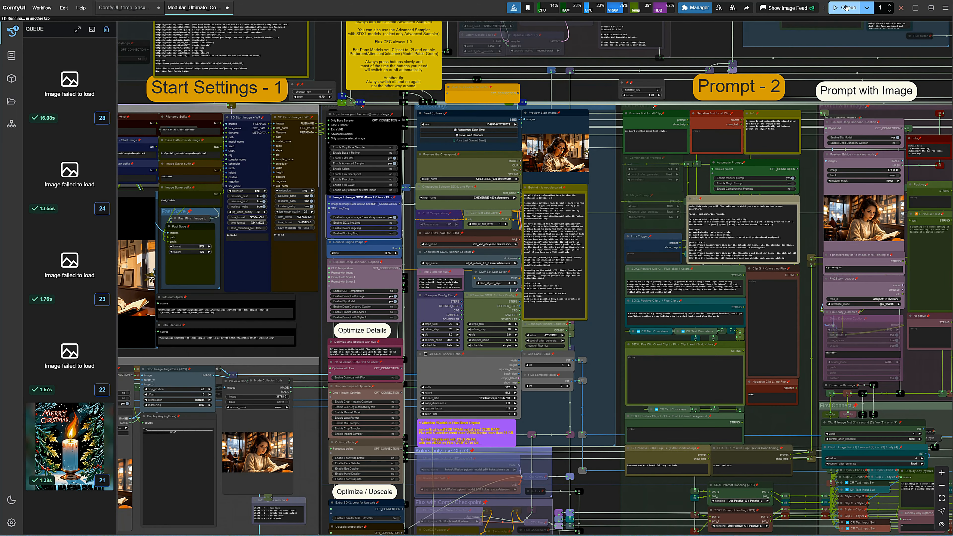
{"action": "key", "text": "3"}
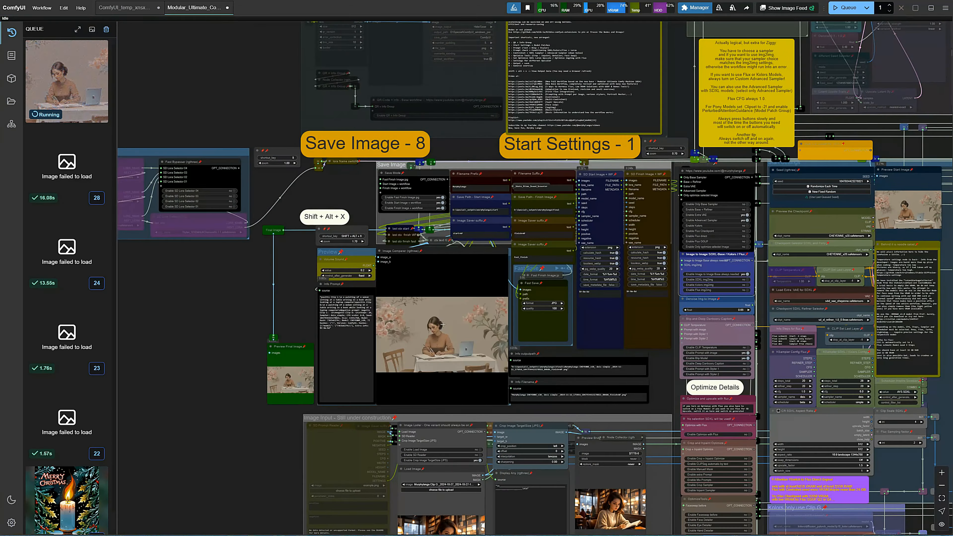
{"action": "scroll", "coordinate": [470, 354], "scroll_direction": "up", "scroll_amount": 15}
{"action": "scroll", "coordinate": [478, 349], "scroll_direction": "down", "scroll_amount": 15}
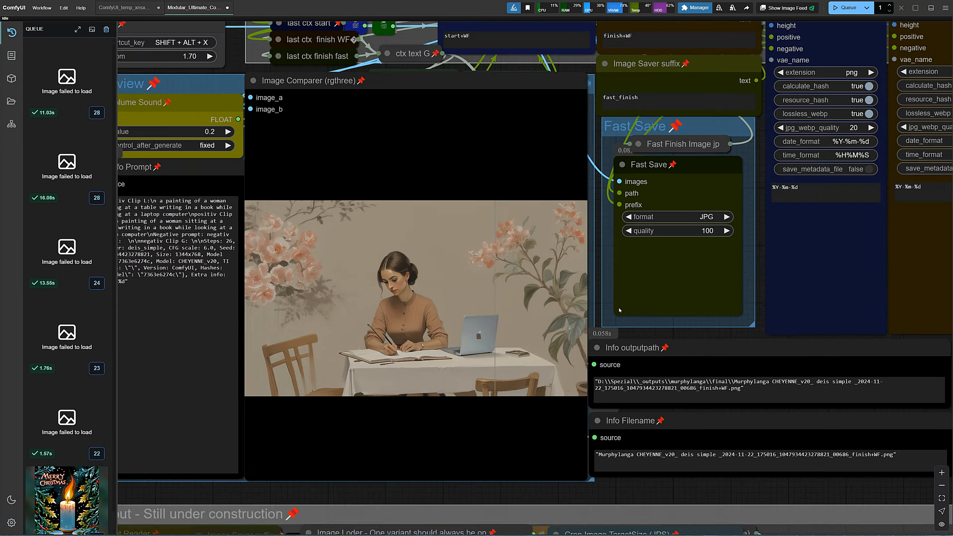
- Enable Prompt with Styler 1 and set the age in Portrait Master to 68
{"action": "scroll", "coordinate": [435, 237], "scroll_direction": "up", "scroll_amount": 5}
{"action": "scroll", "coordinate": [435, 237], "scroll_direction": "up", "scroll_amount": 5}
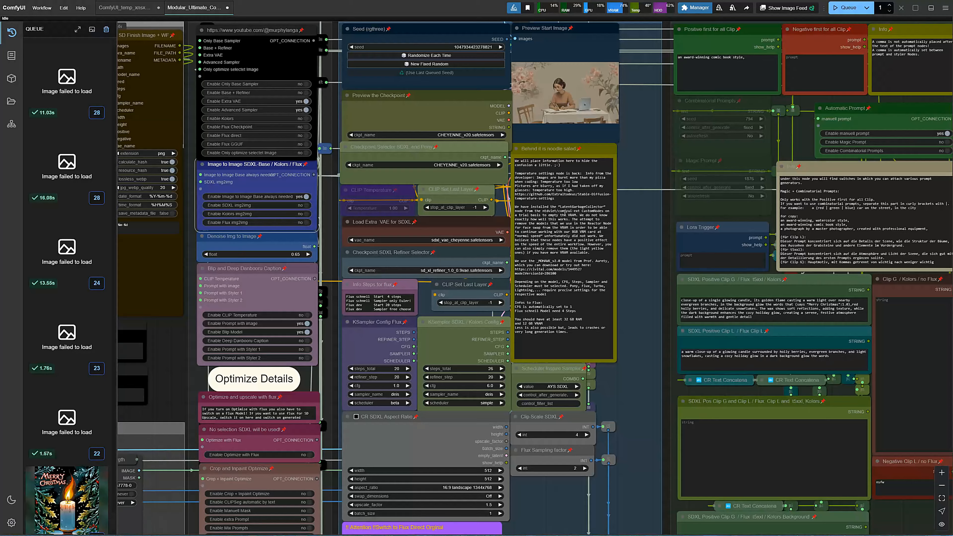
{"action": "left_click_drag", "start_coordinate": [638, 234], "coordinate": [248, 261]}
{"action": "left_click_drag", "start_coordinate": [875, 400], "coordinate": [166, 197]}
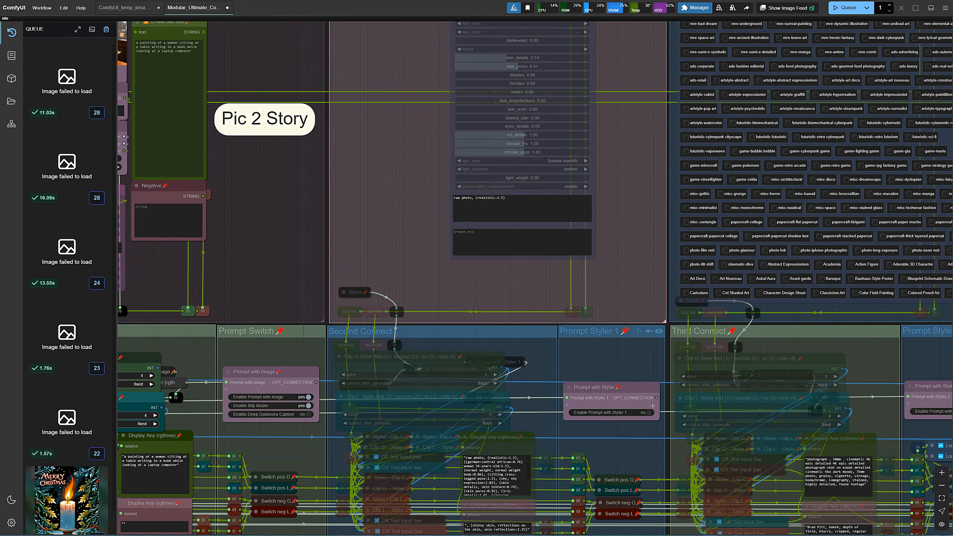
{"action": "left_click_drag", "start_coordinate": [630, 207], "coordinate": [608, 466]}
{"action": "scroll", "coordinate": [497, 229], "scroll_direction": "up", "scroll_amount": 5}
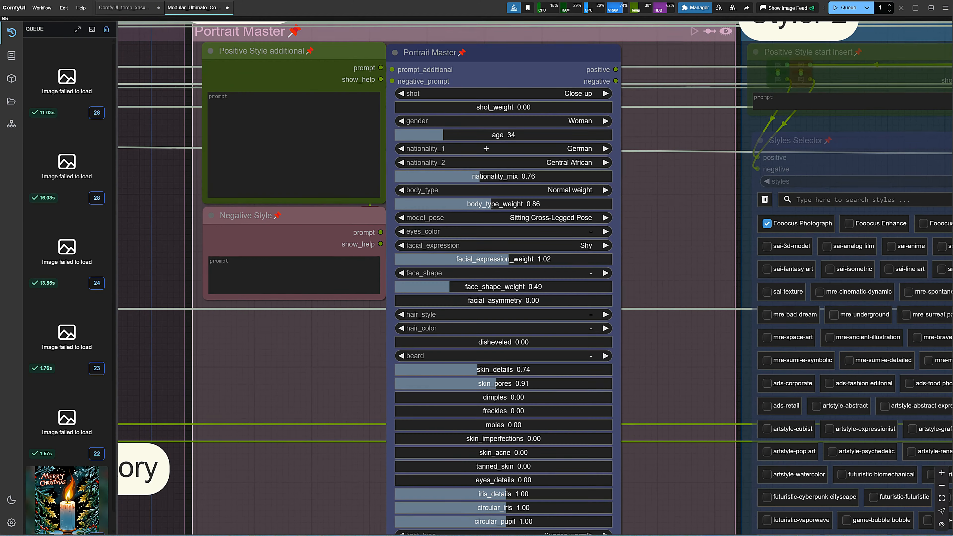
{"action": "left_click_drag", "start_coordinate": [443, 134], "coordinate": [547, 136]}
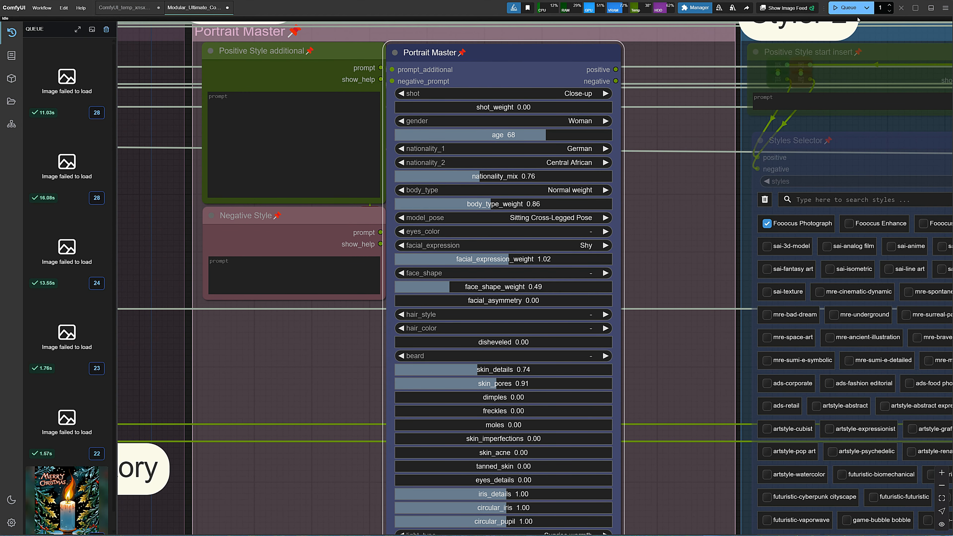
- Run the workflow with the Portrait Master prompt added and examine the generated picture
{"action": "left_click", "coordinate": [846, 8]}
{"action": "scroll", "coordinate": [667, 253], "scroll_direction": "down", "scroll_amount": 4}
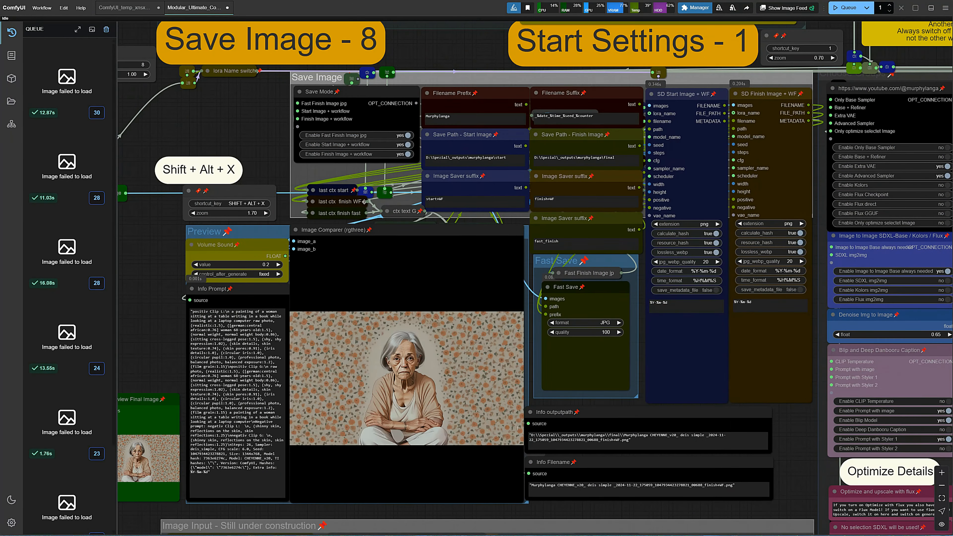
{"action": "scroll", "coordinate": [477, 410], "scroll_direction": "up", "scroll_amount": 5}
{"action": "scroll", "coordinate": [487, 337], "scroll_direction": "down", "scroll_amount": 4}
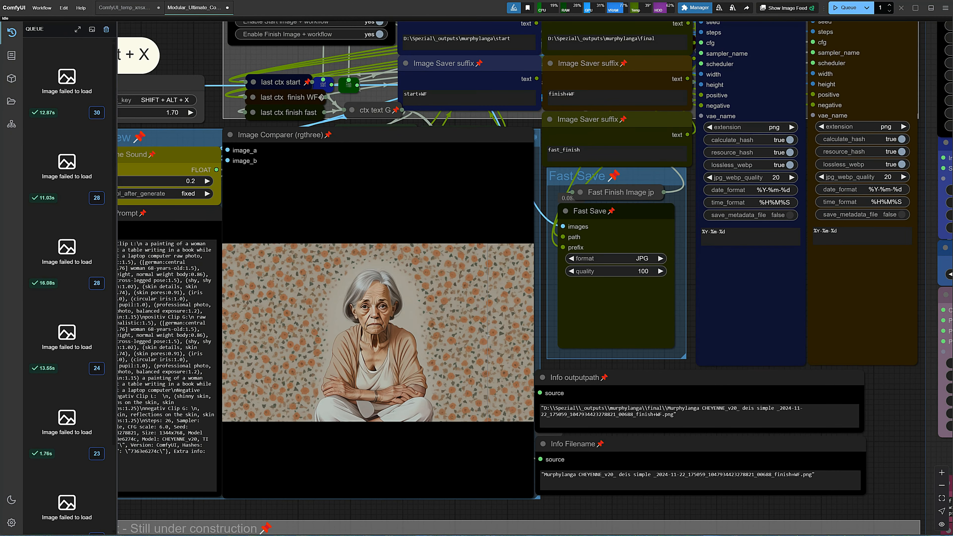
- Disable the Lying Sigma Sampler in the Custom Advanced Sampler group and rerun the workflow to check the picture
{"action": "scroll", "coordinate": [488, 336], "scroll_direction": "down", "scroll_amount": 6}
{"action": "scroll", "coordinate": [560, 454], "scroll_direction": "up", "scroll_amount": 6}
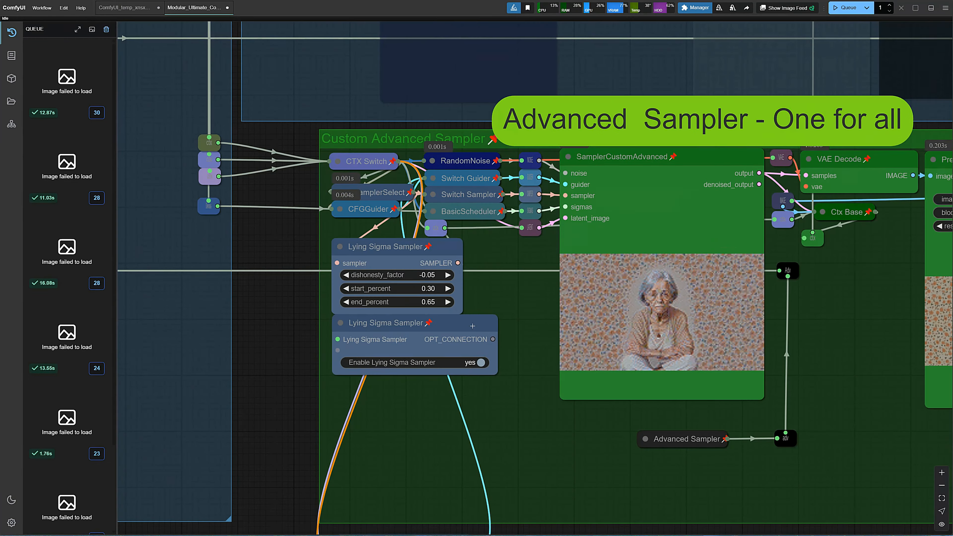
{"action": "left_click", "coordinate": [481, 363]}
{"action": "left_click", "coordinate": [851, 7]}
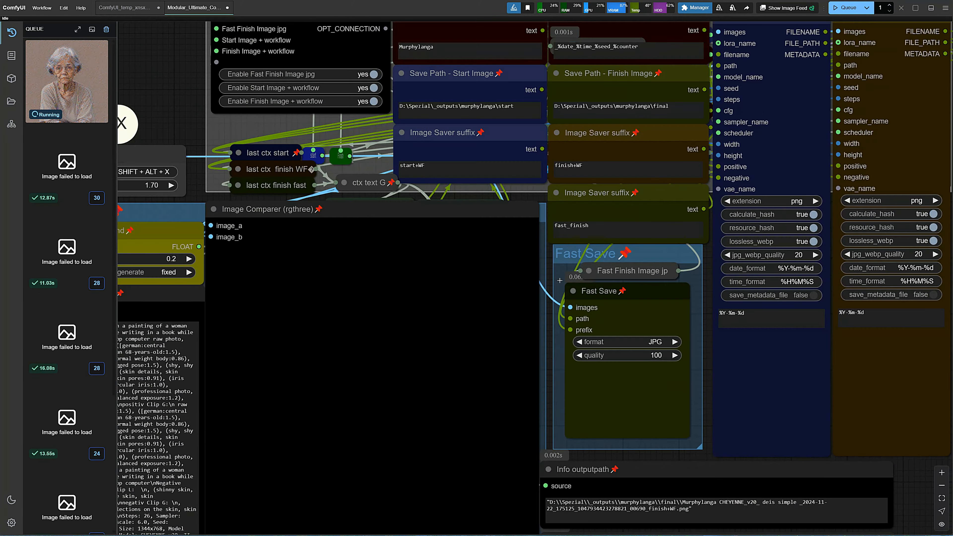
{"action": "scroll", "coordinate": [557, 353], "scroll_direction": "up", "scroll_amount": 2}
{"action": "scroll", "coordinate": [560, 355], "scroll_direction": "down", "scroll_amount": 12}
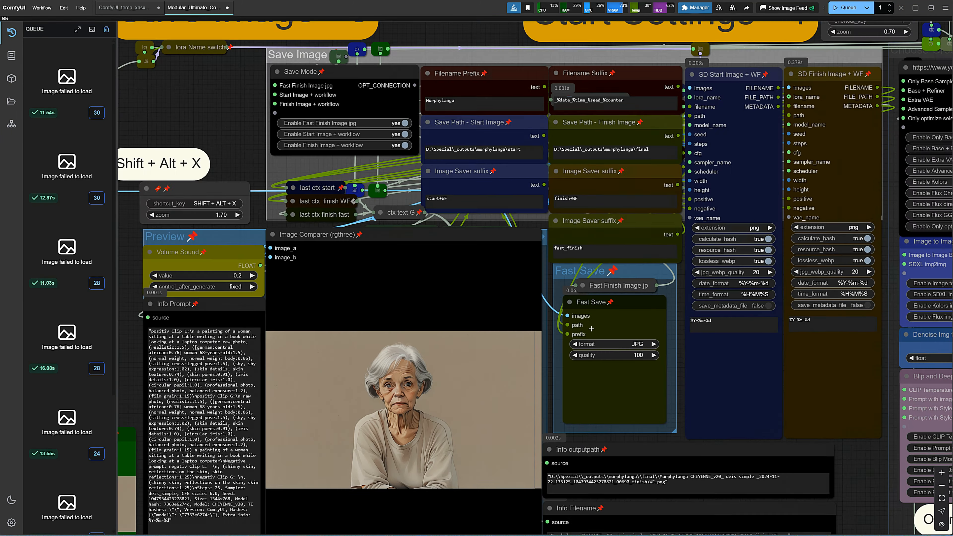
- Set the Clip G Styler order value to 2 (second) in Second Connect
{"action": "key", "text": "2"}
{"action": "left_click_drag", "start_coordinate": [699, 328], "coordinate": [474, 86]}
{"action": "scroll", "coordinate": [473, 87], "scroll_direction": "down", "scroll_amount": 4}
{"action": "scroll", "coordinate": [820, 269], "scroll_direction": "up", "scroll_amount": 4}
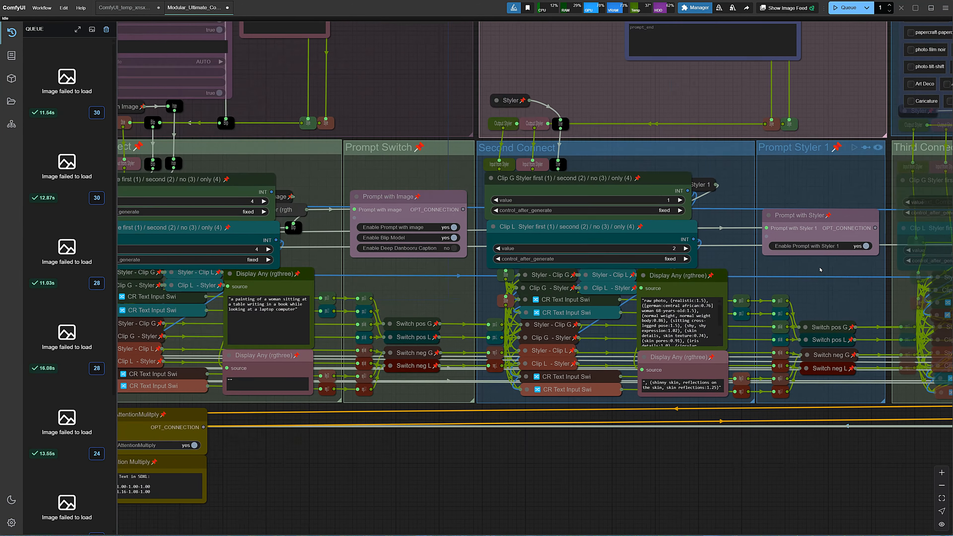
{"action": "scroll", "coordinate": [690, 166], "scroll_direction": "up", "scroll_amount": 3}
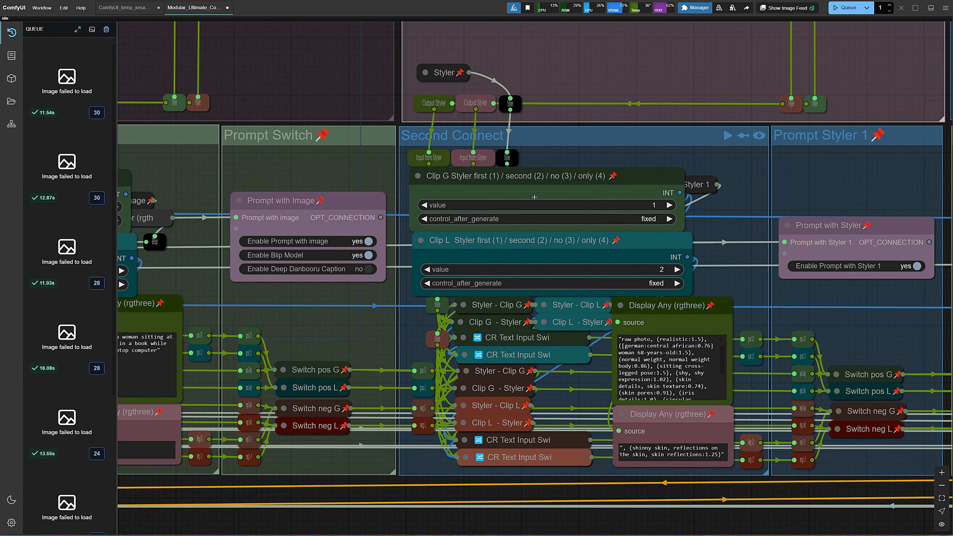
{"action": "scroll", "coordinate": [581, 164], "scroll_direction": "down", "scroll_amount": 1}
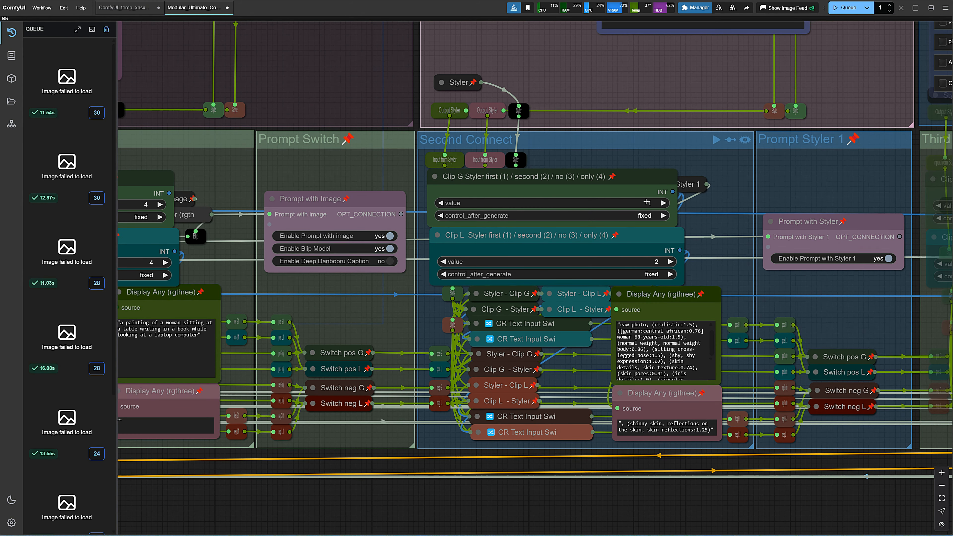
{"action": "left_click", "coordinate": [662, 203]}
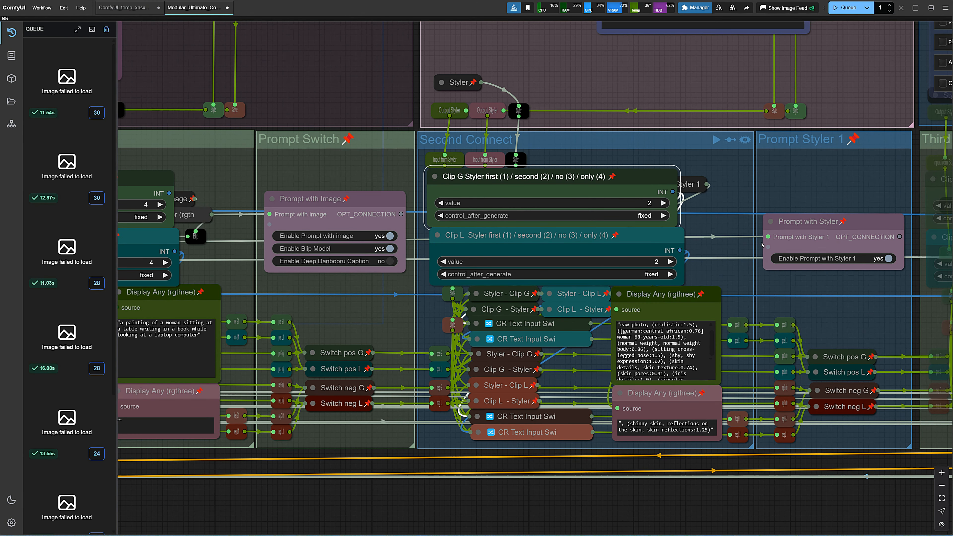
- Run the workflow with the new styler order and examine the picture and the combined prompts in SDXL Prompt check
{"action": "left_click", "coordinate": [859, 9]}
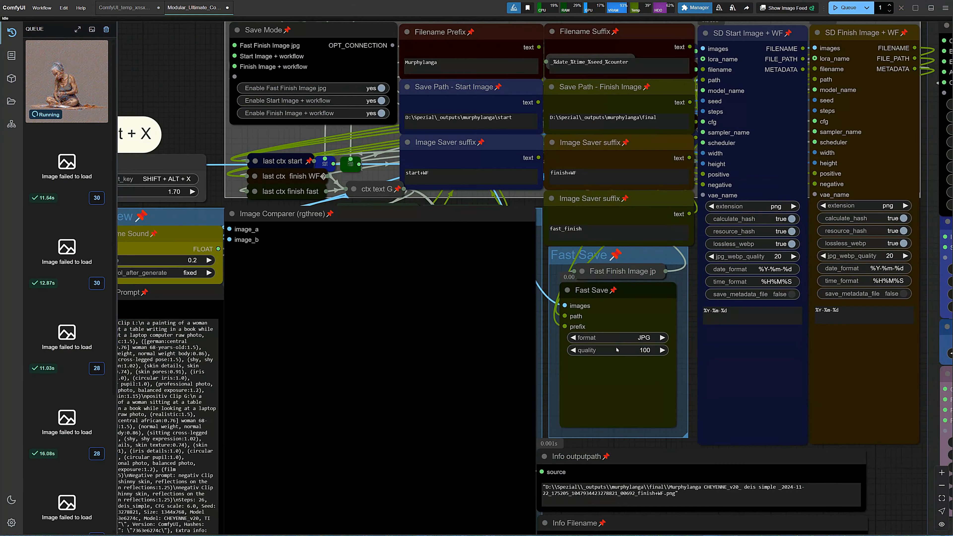
{"action": "scroll", "coordinate": [550, 423], "scroll_direction": "up", "scroll_amount": 2}
{"action": "scroll", "coordinate": [550, 424], "scroll_direction": "down", "scroll_amount": 12}
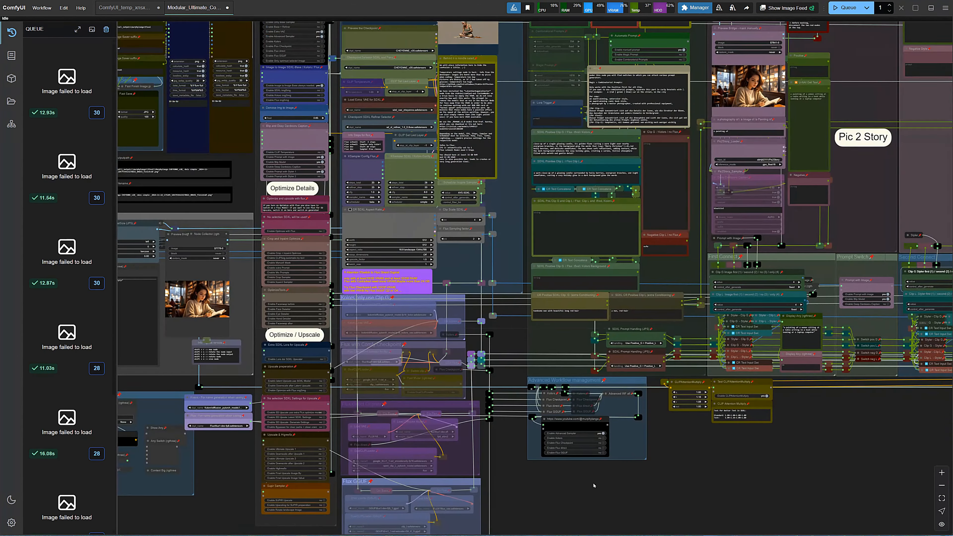
{"action": "left_click_drag", "start_coordinate": [641, 462], "coordinate": [199, 457]}
{"action": "left_click_drag", "start_coordinate": [761, 451], "coordinate": [333, 468]}
{"action": "scroll", "coordinate": [520, 240], "scroll_direction": "up", "scroll_amount": 3}
{"action": "scroll", "coordinate": [445, 204], "scroll_direction": "up", "scroll_amount": 10}
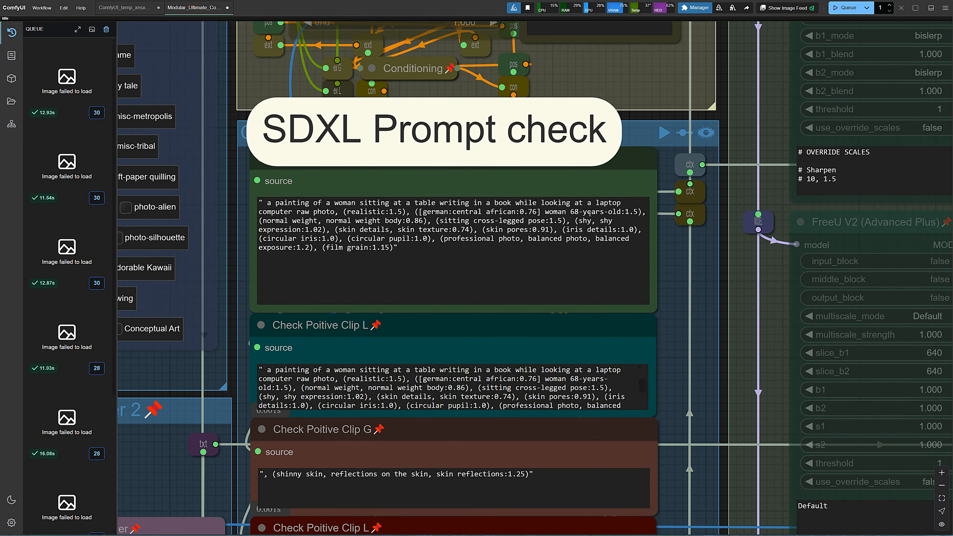
{"action": "scroll", "coordinate": [707, 282], "scroll_direction": "down", "scroll_amount": 8}
- Set the Clip G Styler order value to 3 (no) and rerun the workflow to view the generated picture
{"action": "left_click_drag", "start_coordinate": [688, 329], "coordinate": [886, 171]}
{"action": "left_click_drag", "start_coordinate": [437, 465], "coordinate": [740, 478]}
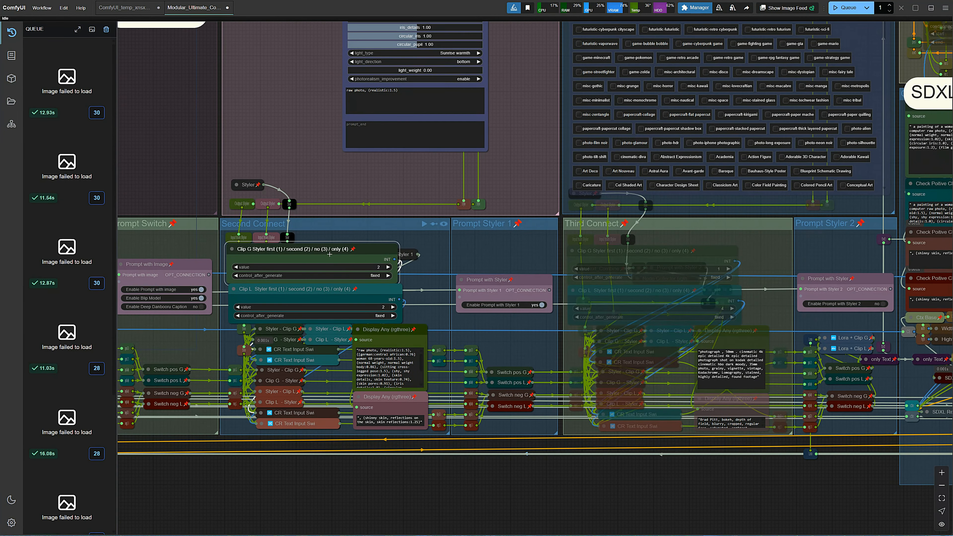
{"action": "scroll", "coordinate": [329, 255], "scroll_direction": "up", "scroll_amount": 3}
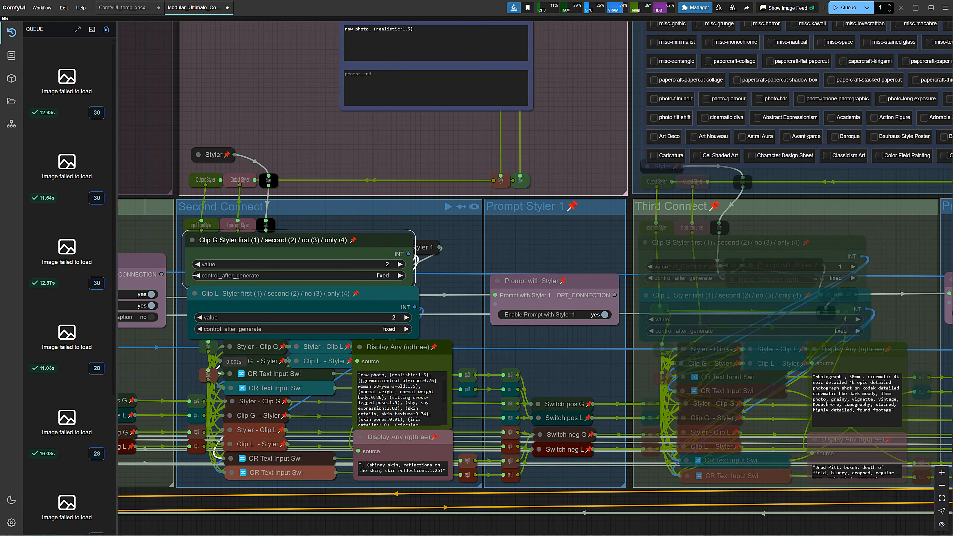
{"action": "left_click", "coordinate": [846, 7]}
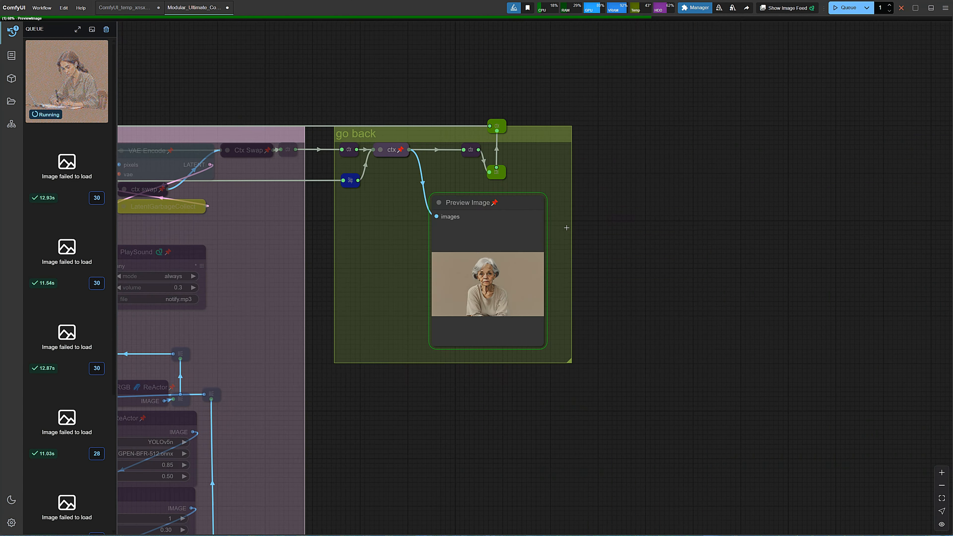
{"action": "scroll", "coordinate": [512, 386], "scroll_direction": "up", "scroll_amount": 3}
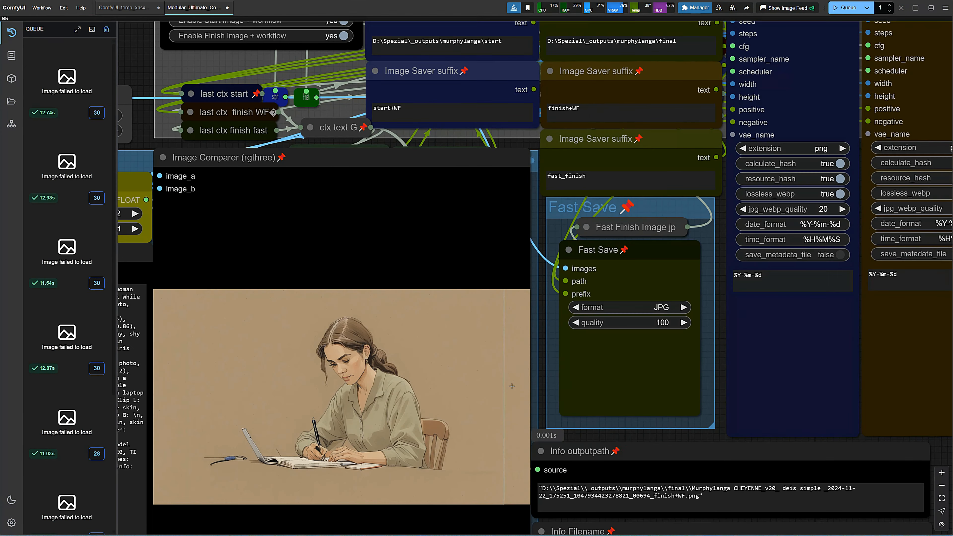
{"action": "scroll", "coordinate": [512, 386], "scroll_direction": "down", "scroll_amount": 7}
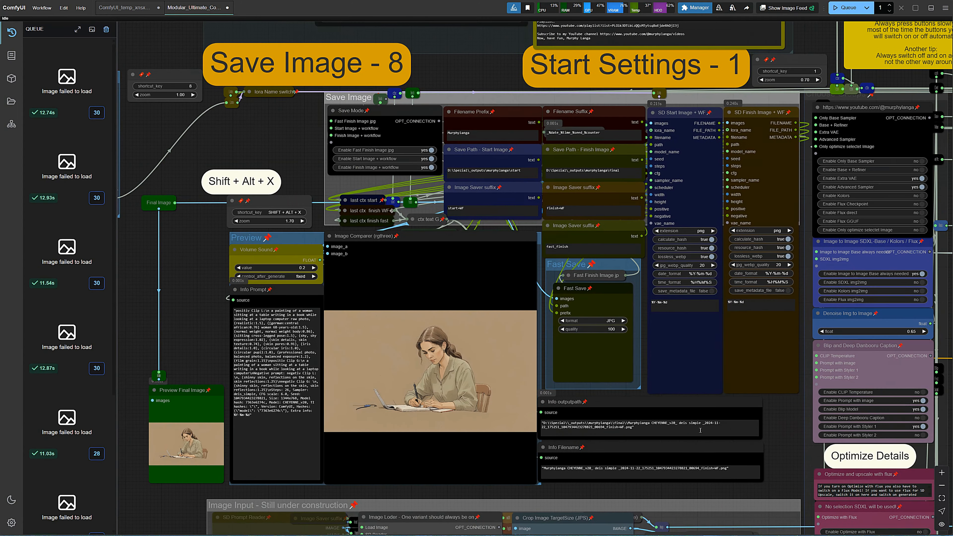
- Enable SDXL img2img with a lower Denoise Img to Image value and run the workflow to view the picture
{"action": "left_click_drag", "start_coordinate": [865, 304], "coordinate": [575, 261]}
{"action": "scroll", "coordinate": [574, 260], "scroll_direction": "up", "scroll_amount": 5}
{"action": "left_click", "coordinate": [672, 250]}
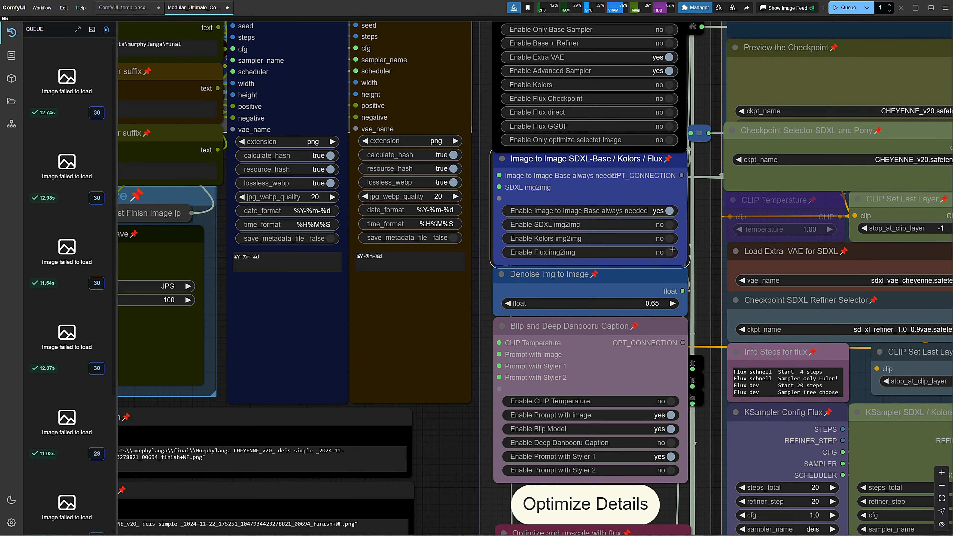
{"action": "left_click", "coordinate": [508, 303]}
{"action": "left_click", "coordinate": [509, 303]}
{"action": "left_click", "coordinate": [860, 8]}
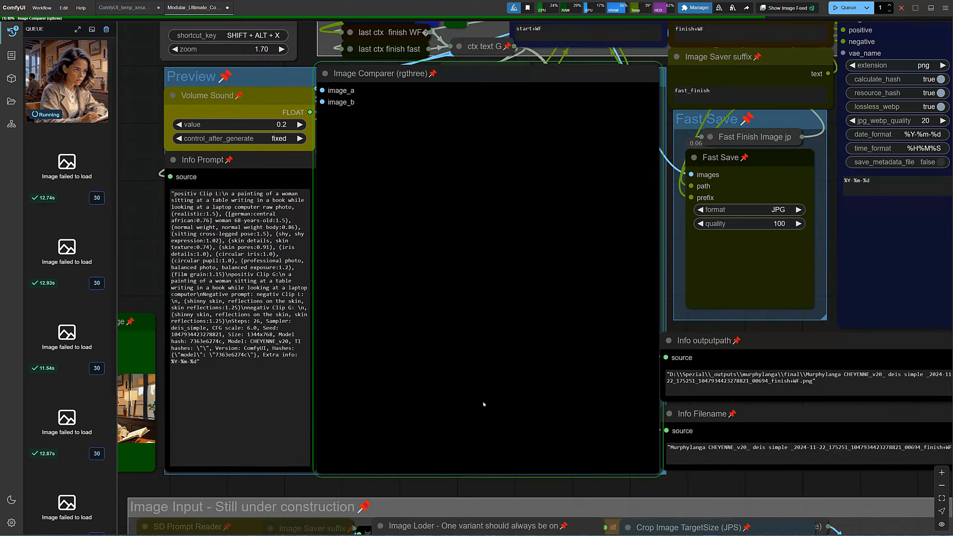
{"action": "scroll", "coordinate": [484, 404], "scroll_direction": "down", "scroll_amount": 8}
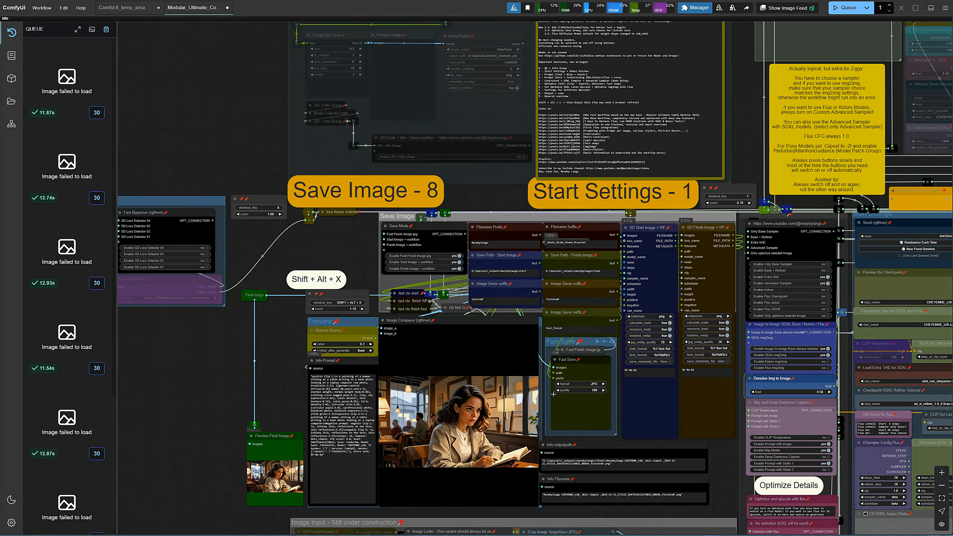
- Set the Clip G and Clip L Styler order values to 1 (first) in Second Connect and rerun the workflow
{"action": "key", "text": "2"}
{"action": "scroll", "coordinate": [553, 394], "scroll_direction": "up", "scroll_amount": 5}
{"action": "left_click_drag", "start_coordinate": [749, 529], "coordinate": [306, 94]}
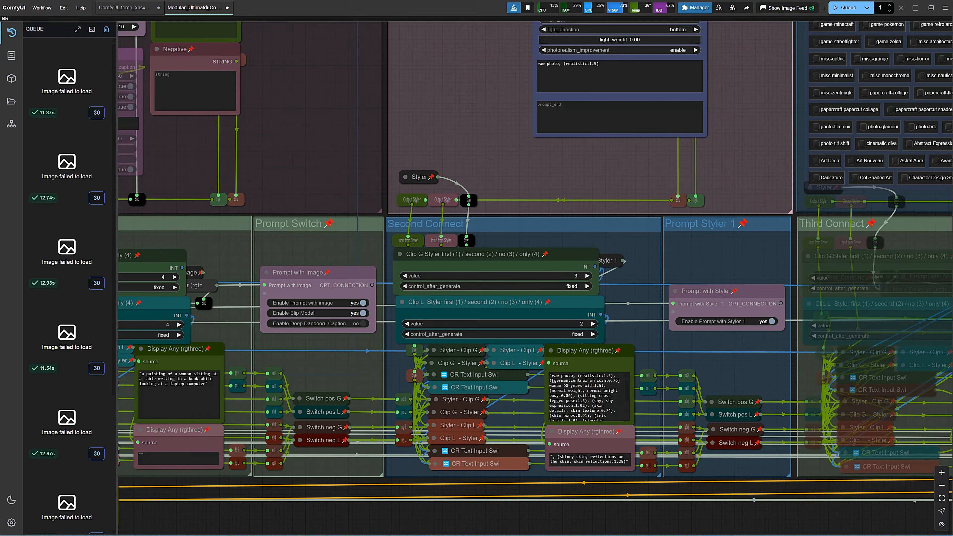
{"action": "scroll", "coordinate": [580, 280], "scroll_direction": "up", "scroll_amount": 5}
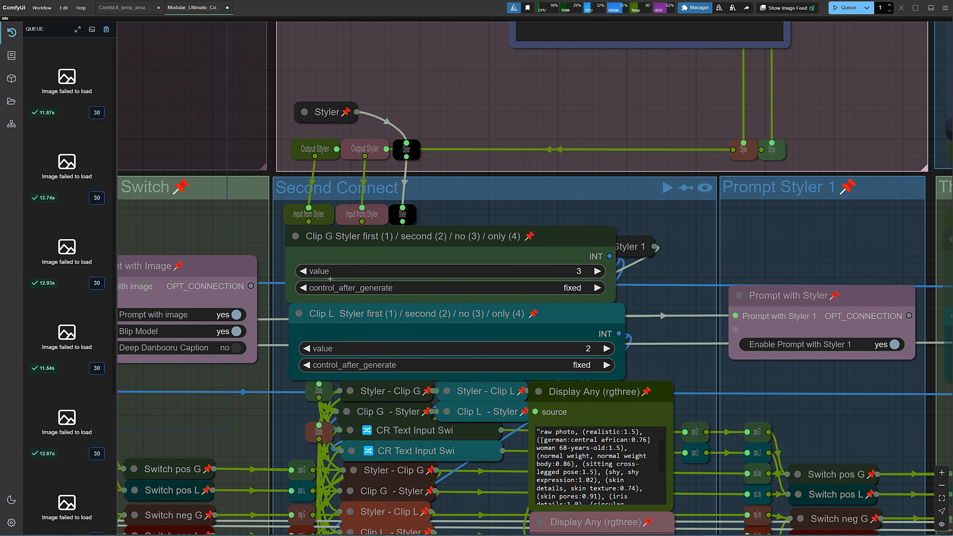
{"action": "double_click", "coordinate": [303, 271]}
{"action": "left_click", "coordinate": [307, 349]}
{"action": "left_click", "coordinate": [848, 7]}
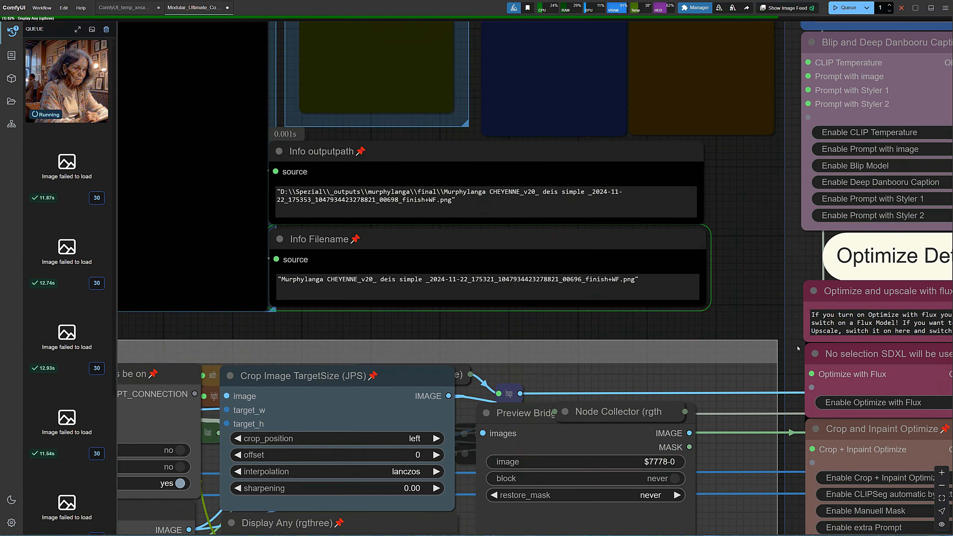
{"action": "key", "text": "shift+alt+x"}
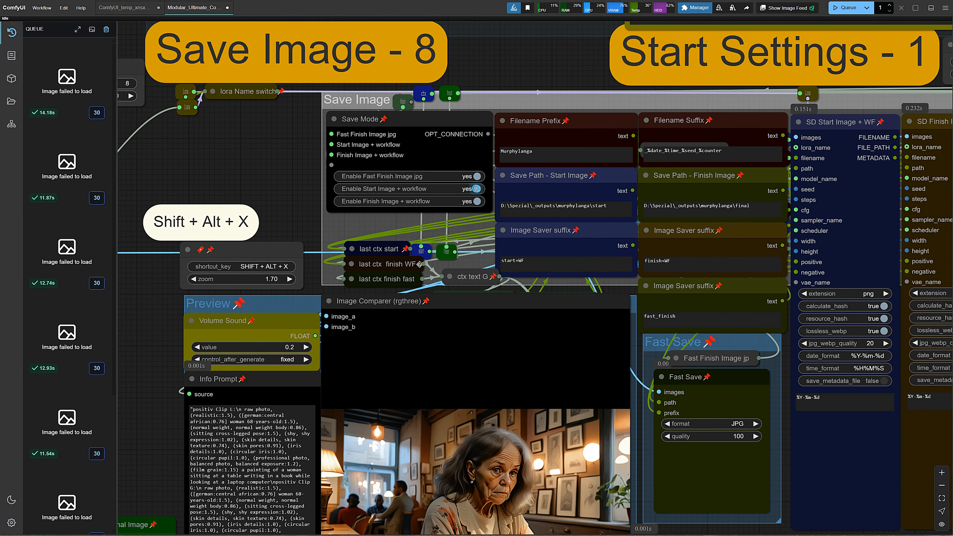
- Turn off Enable Start Image + workflow and Enable Finish Image + workflow in Save Mode and view the latest queue picture enlarged
{"action": "left_click", "coordinate": [476, 188]}
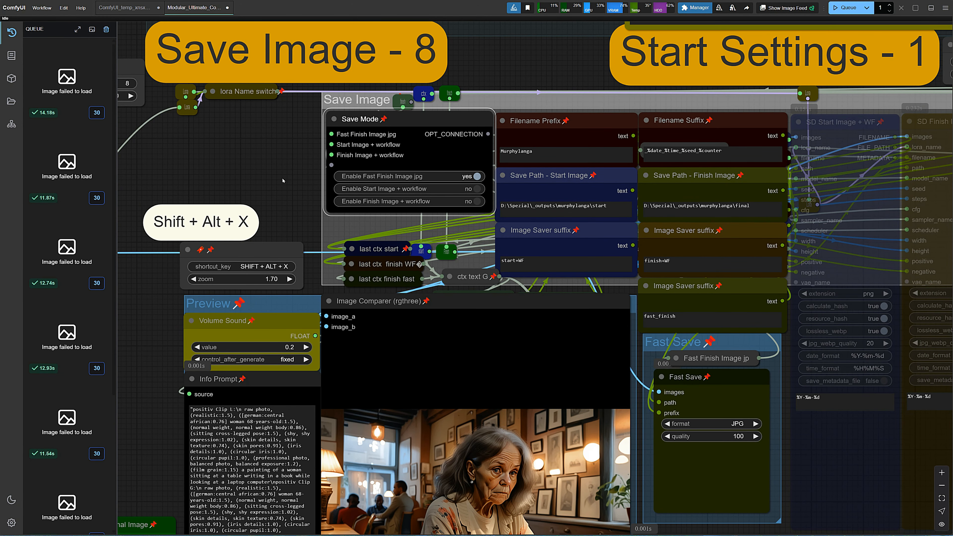
{"action": "left_click", "coordinate": [92, 28]}
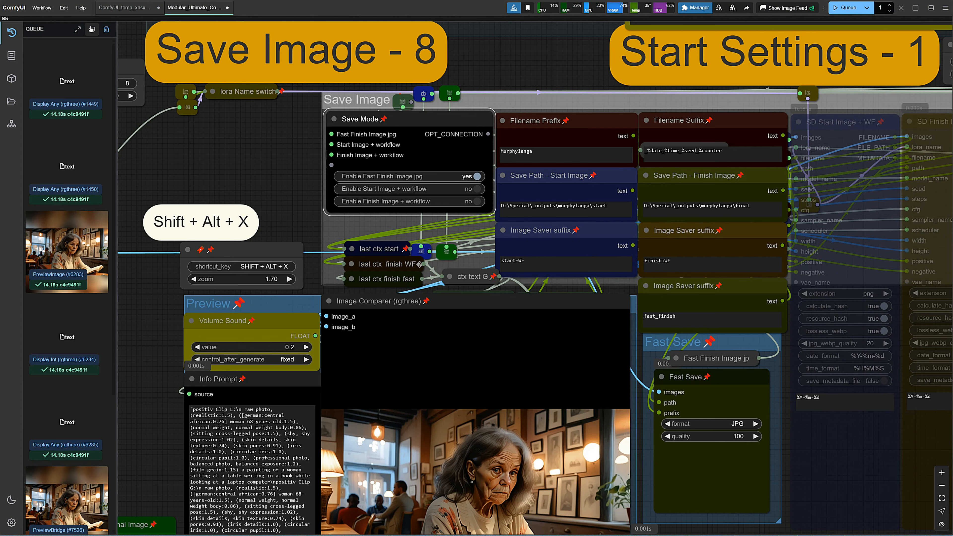
{"action": "left_click", "coordinate": [69, 245]}
{"action": "left_click", "coordinate": [68, 252]}
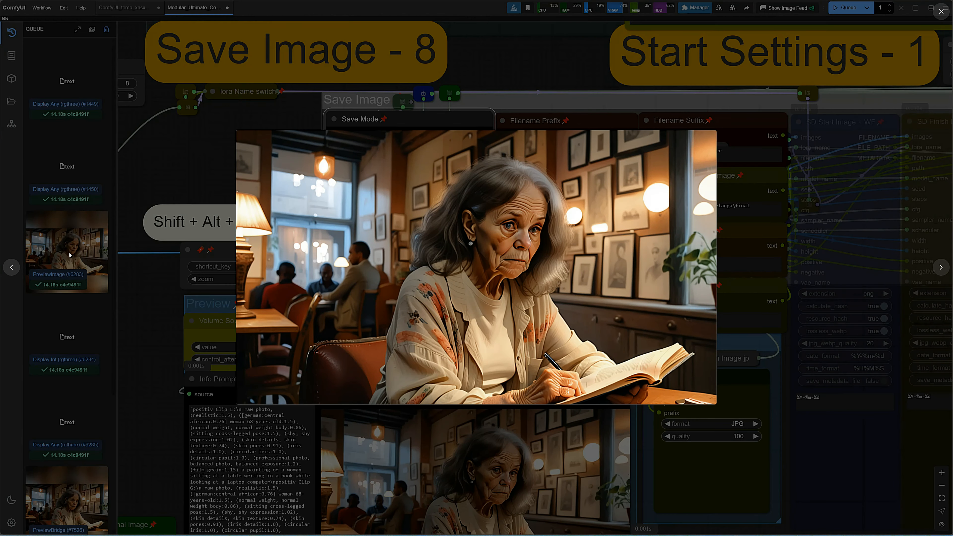
{"action": "left_click", "coordinate": [122, 260]}
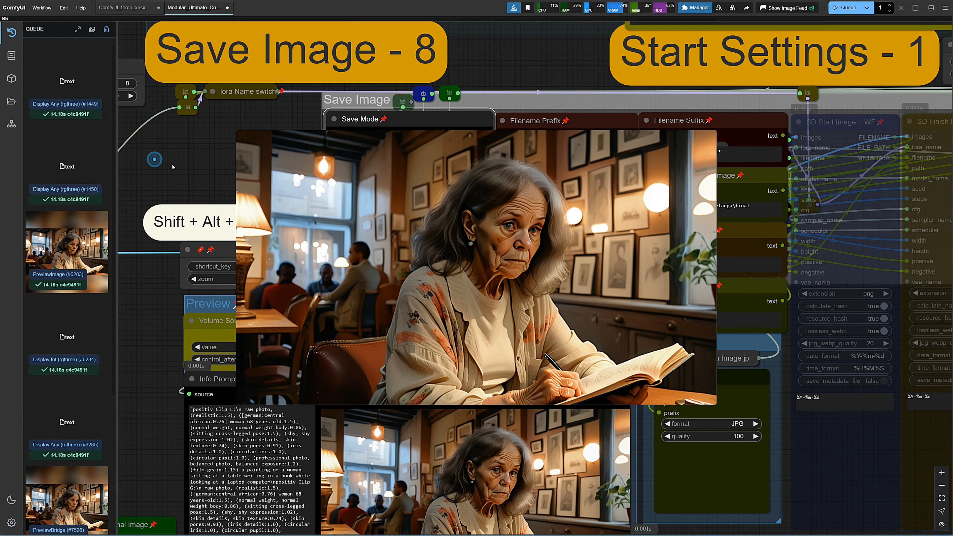
- Add the mre-sumi-e-symbolic style in the Styles Selector of Styler 2
{"action": "key", "text": "1"}
{"action": "scroll", "coordinate": [854, 307], "scroll_direction": "up", "scroll_amount": 4}
{"action": "scroll", "coordinate": [859, 302], "scroll_direction": "down", "scroll_amount": 4}
{"action": "key", "text": "2"}
{"action": "left_click_drag", "start_coordinate": [870, 135], "coordinate": [146, 90]}
{"action": "left_click_drag", "start_coordinate": [825, 88], "coordinate": [459, 19]}
{"action": "scroll", "coordinate": [626, 319], "scroll_direction": "down", "scroll_amount": 3}
{"action": "left_click_drag", "start_coordinate": [260, 392], "coordinate": [228, 372]}
{"action": "left_click", "coordinate": [621, 439]}
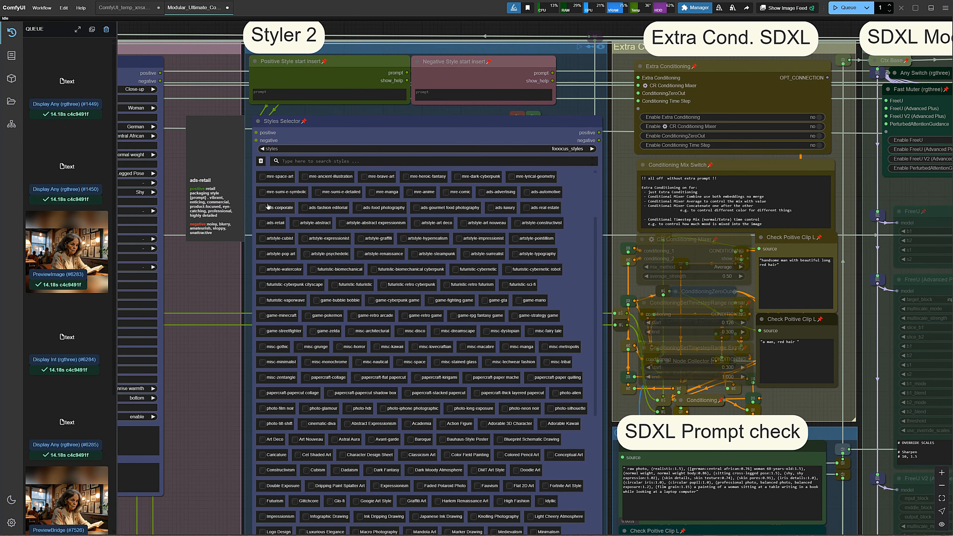
{"action": "left_click", "coordinate": [265, 193]}
- Set the Clip L Styler order value to 1 (first) in Third Connect and run the workflow to view the picture
{"action": "scroll", "coordinate": [210, 376], "scroll_direction": "down", "scroll_amount": 3}
{"action": "left_click_drag", "start_coordinate": [199, 319], "coordinate": [198, 104]}
{"action": "scroll", "coordinate": [351, 363], "scroll_direction": "up", "scroll_amount": 5}
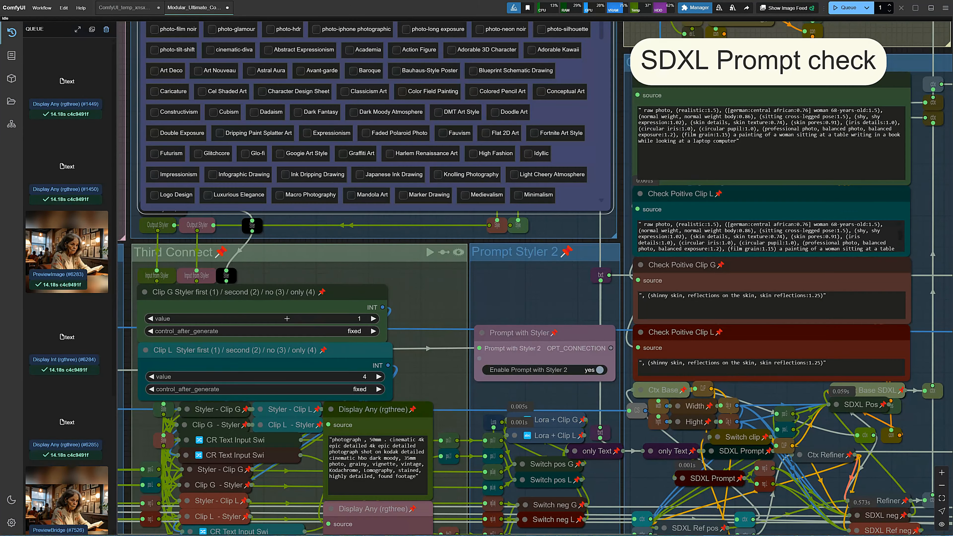
{"action": "triple_click", "coordinate": [152, 377]}
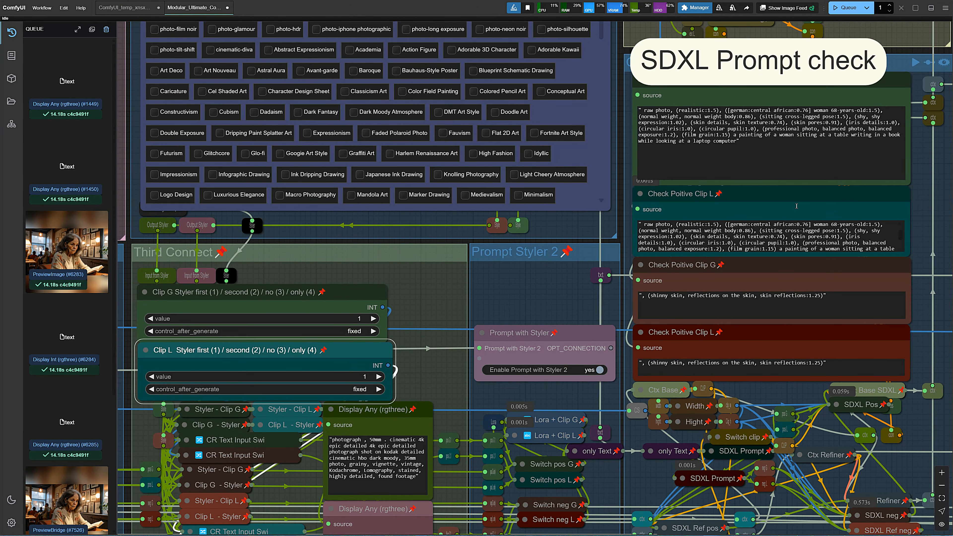
{"action": "left_click", "coordinate": [848, 8]}
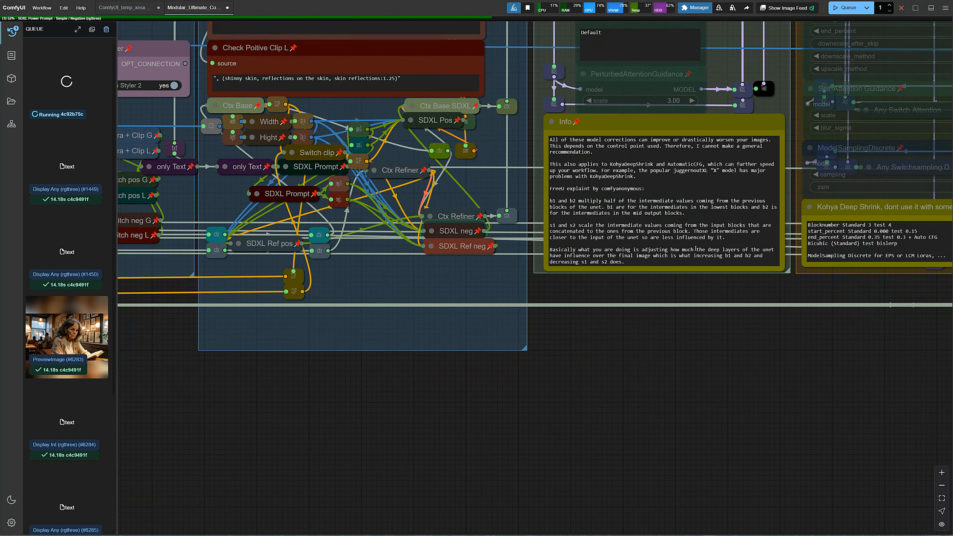
{"action": "left_click_drag", "start_coordinate": [875, 424], "coordinate": [696, 248]}
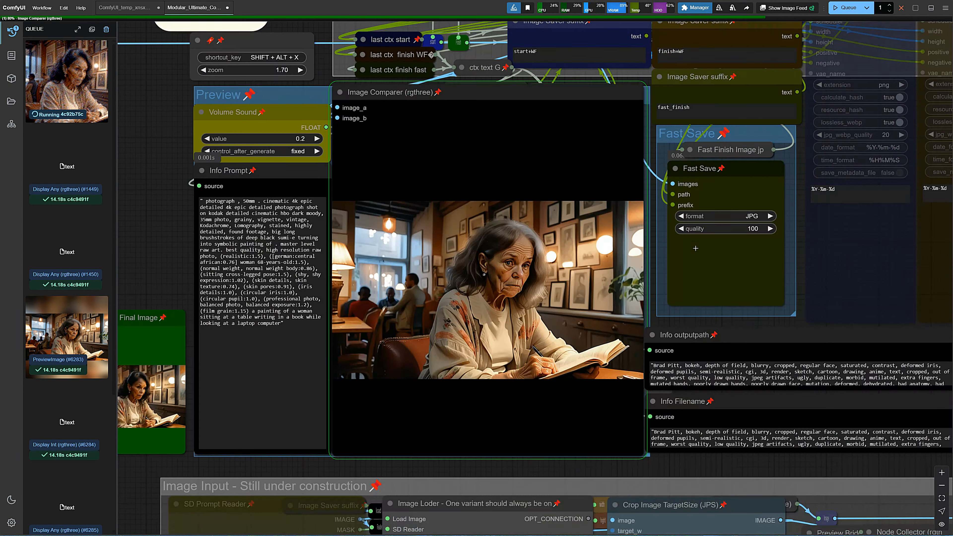
{"action": "scroll", "coordinate": [722, 358], "scroll_direction": "up", "scroll_amount": 3}
{"action": "scroll", "coordinate": [722, 358], "scroll_direction": "down", "scroll_amount": 3}
{"action": "scroll", "coordinate": [722, 357], "scroll_direction": "down", "scroll_amount": 3}
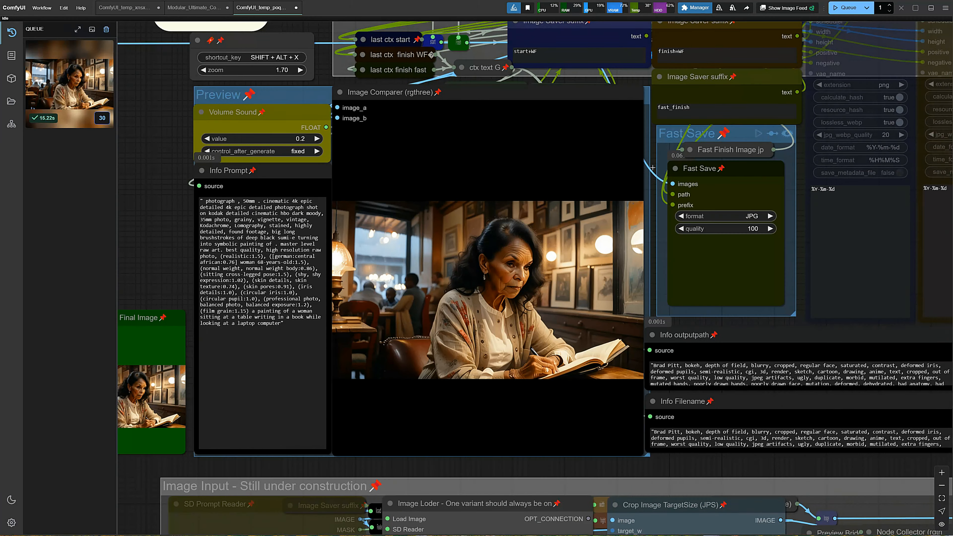
- Set the Denoise Img to Image value to 0.7
{"action": "key", "text": "shift+alt+x"}
{"action": "left_click_drag", "start_coordinate": [871, 318], "coordinate": [507, 328]}
{"action": "left_click", "coordinate": [671, 241]}
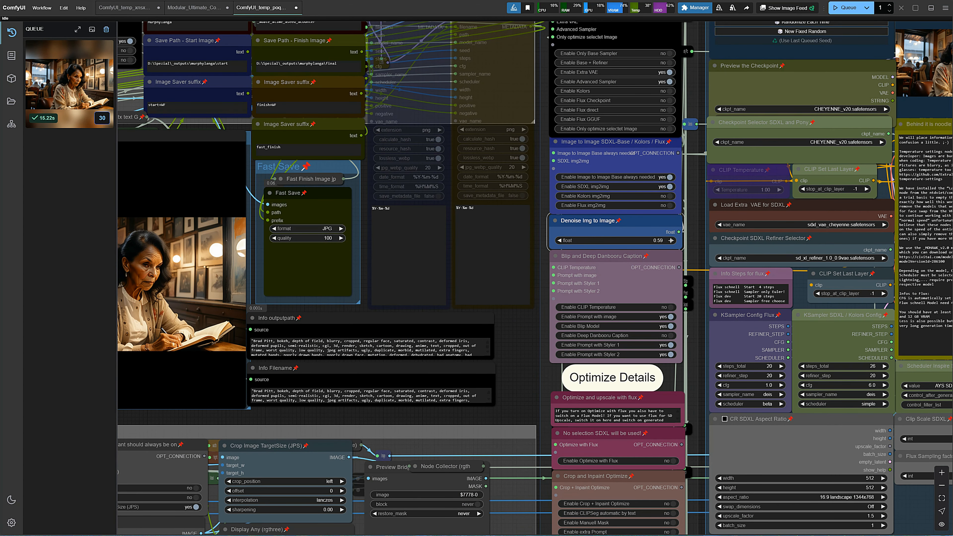
{"action": "left_click", "coordinate": [665, 240]}
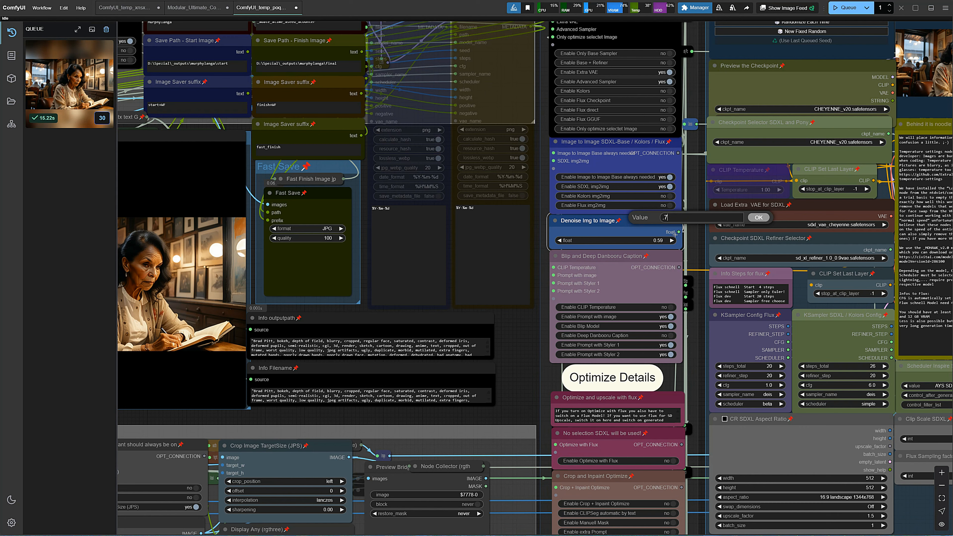
{"action": "type", "text": ".7"}
{"action": "key", "text": "Return"}
{"action": "key", "text": "2"}
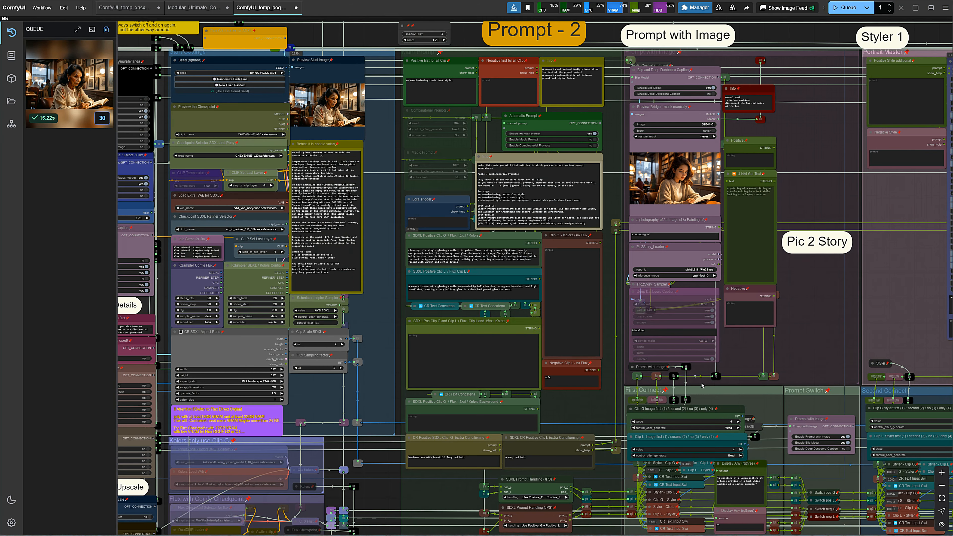
{"action": "scroll", "coordinate": [404, 261], "scroll_direction": "up", "scroll_amount": 4}
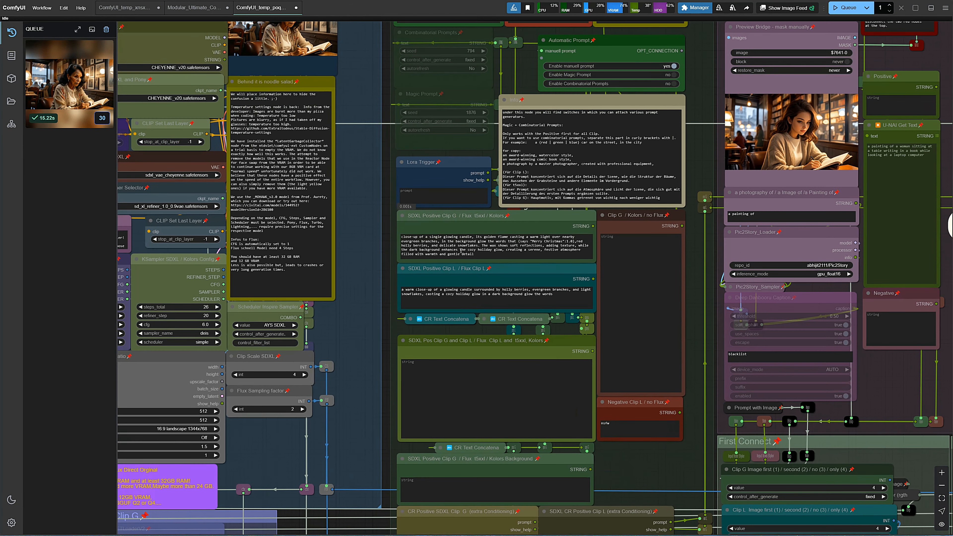
{"action": "left_click_drag", "start_coordinate": [476, 254], "coordinate": [304, 232]}
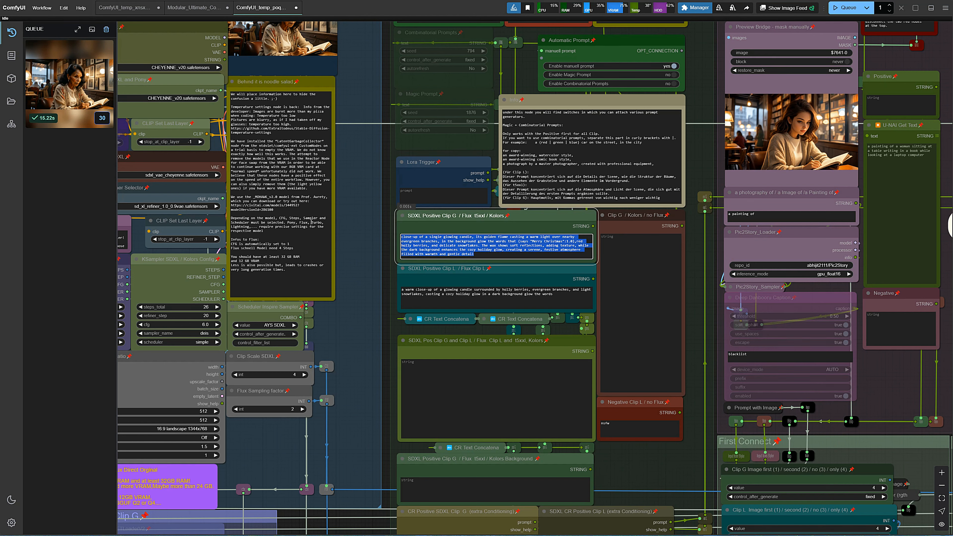
{"action": "left_click", "coordinate": [413, 192]}
{"action": "left_click", "coordinate": [668, 466]}
- Enable SD Lora Loader 1 and choose SDXL_Styles_02\EldritchCharcoalXL1.1.safetensors as the Preview Lora File
{"action": "key", "text": "3"}
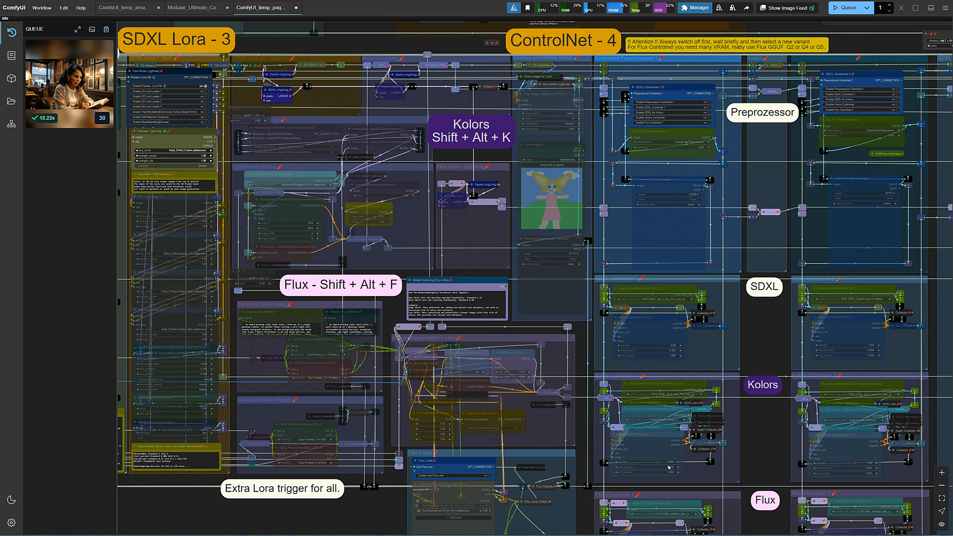
{"action": "scroll", "coordinate": [200, 99], "scroll_direction": "up", "scroll_amount": 4}
{"action": "left_click", "coordinate": [200, 73]}
{"action": "left_click_drag", "start_coordinate": [254, 141], "coordinate": [474, 139]}
{"action": "left_click", "coordinate": [390, 155]}
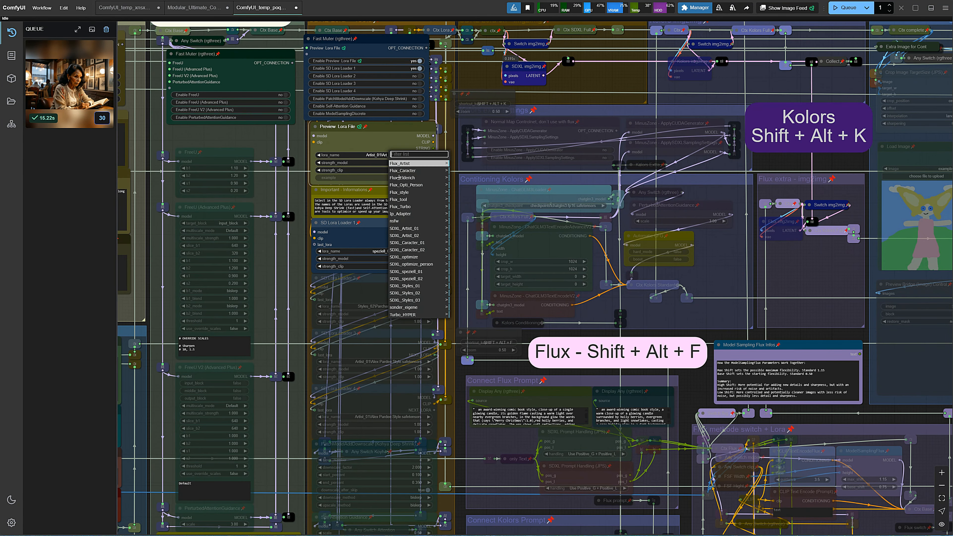
{"action": "left_click", "coordinate": [404, 293]}
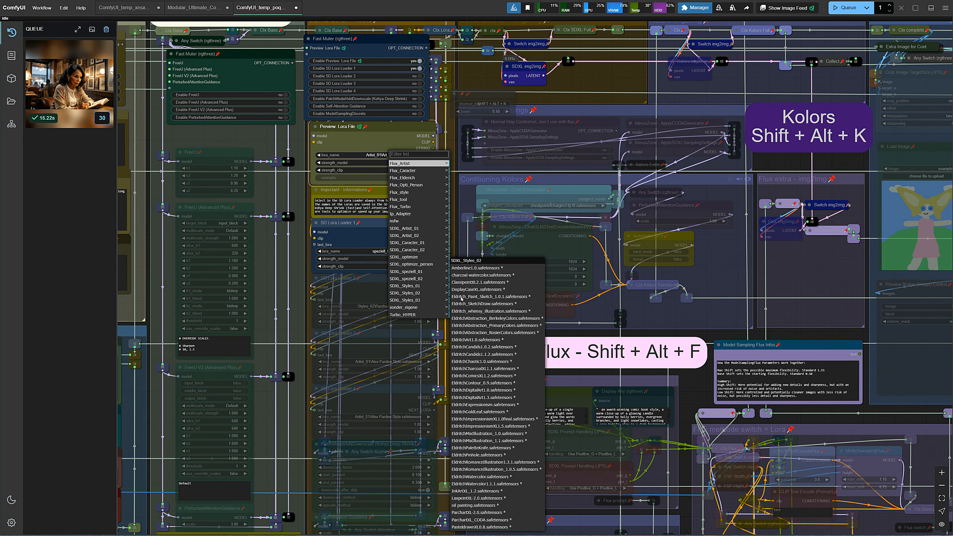
{"action": "left_click", "coordinate": [473, 369]}
- Find the charcoal LoRA by filtering for "cha" and load EldritchCharcoalXL1.1.safetensors in SD Lora Loader 1
{"action": "left_click", "coordinate": [398, 251]}
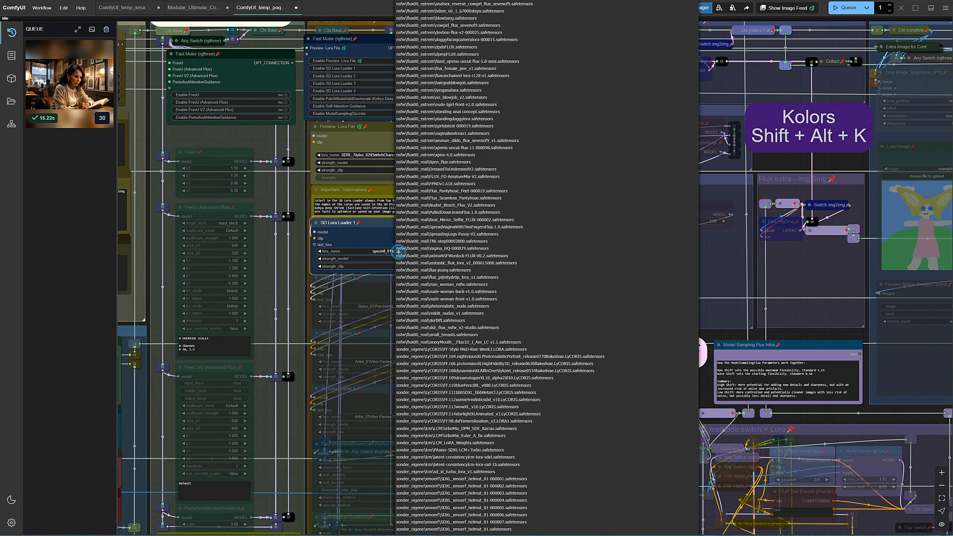
{"action": "type", "text": "cha"}
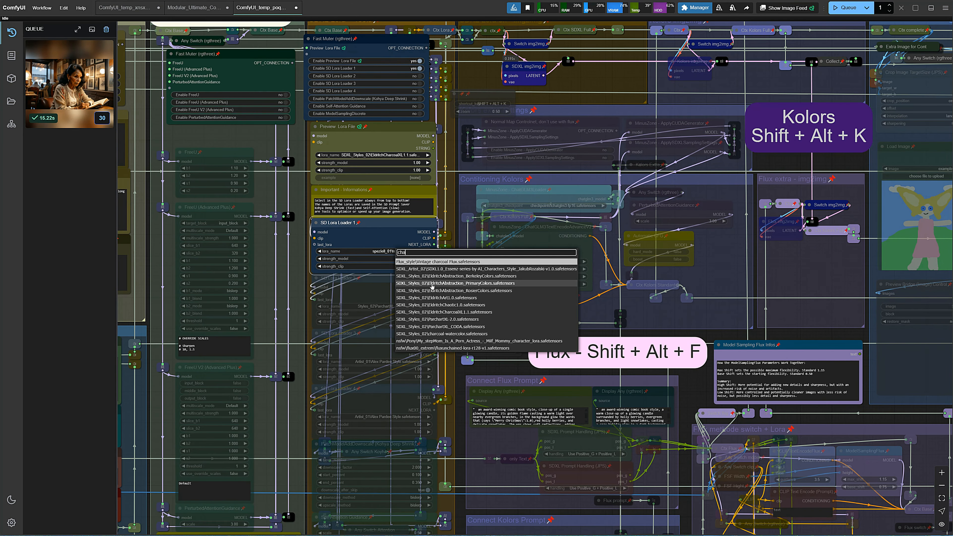
{"action": "left_click", "coordinate": [454, 312]}
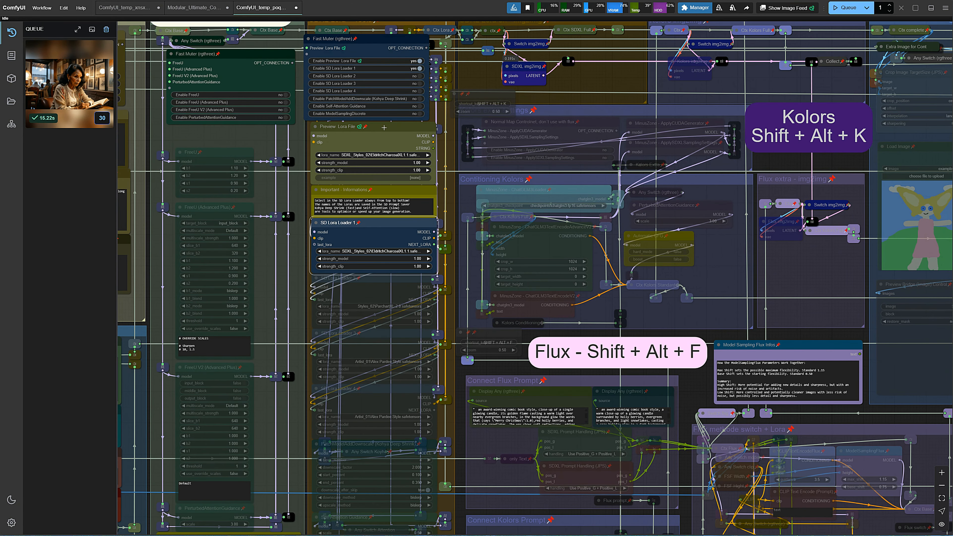
- Open the charcoal LoRA's info for its trigger words and enter "charcoal drawing," in the Lora Trigger prompt
{"action": "right_click", "coordinate": [385, 155]}
{"action": "left_click", "coordinate": [400, 199]}
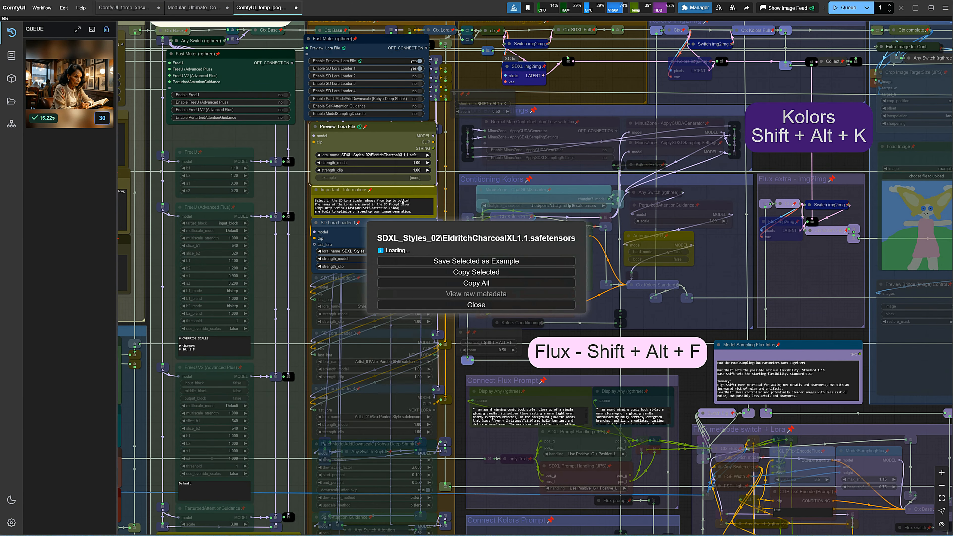
{"action": "left_click_drag", "start_coordinate": [424, 298], "coordinate": [374, 295]}
{"action": "left_click", "coordinate": [458, 390]}
{"action": "left_click", "coordinate": [458, 382]}
{"action": "key", "text": "2"}
{"action": "left_click", "coordinate": [428, 222]}
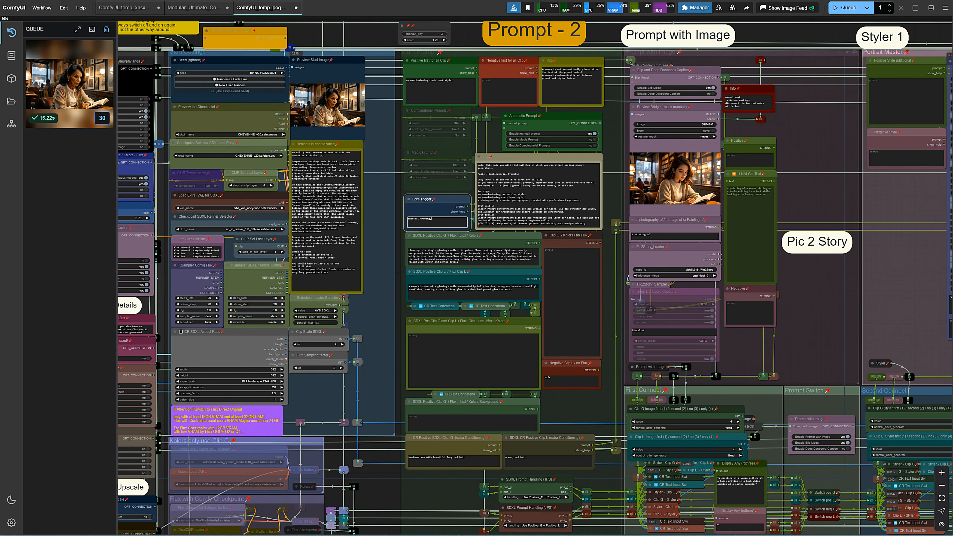
- Set the Clip G Image and Clip L Image order values to 2 (second) in First Connect
{"action": "left_click_drag", "start_coordinate": [574, 406], "coordinate": [376, 221]}
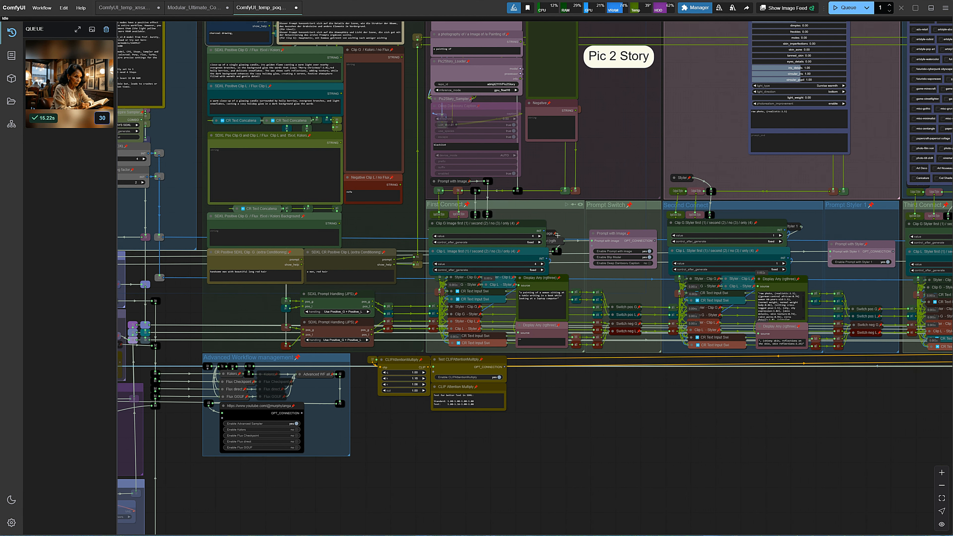
{"action": "double_click", "coordinate": [436, 236]}
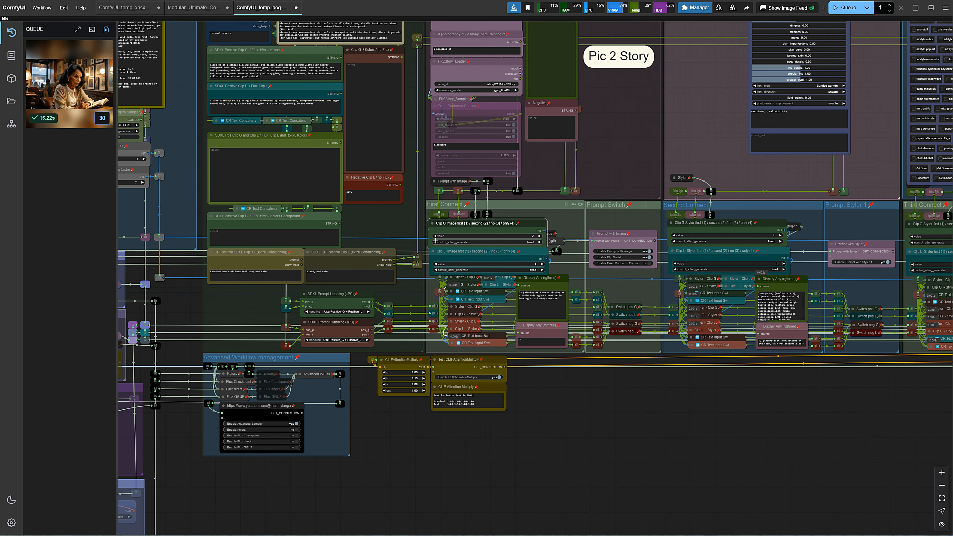
{"action": "double_click", "coordinate": [435, 263]}
{"action": "left_click", "coordinate": [541, 264]}
- Disable Prompt with Styler 2 and run the workflow to view the generated picture
{"action": "left_click_drag", "start_coordinate": [747, 407], "coordinate": [429, 407]}
{"action": "scroll", "coordinate": [465, 408], "scroll_direction": "down", "scroll_amount": 4}
{"action": "scroll", "coordinate": [650, 406], "scroll_direction": "up", "scroll_amount": 2}
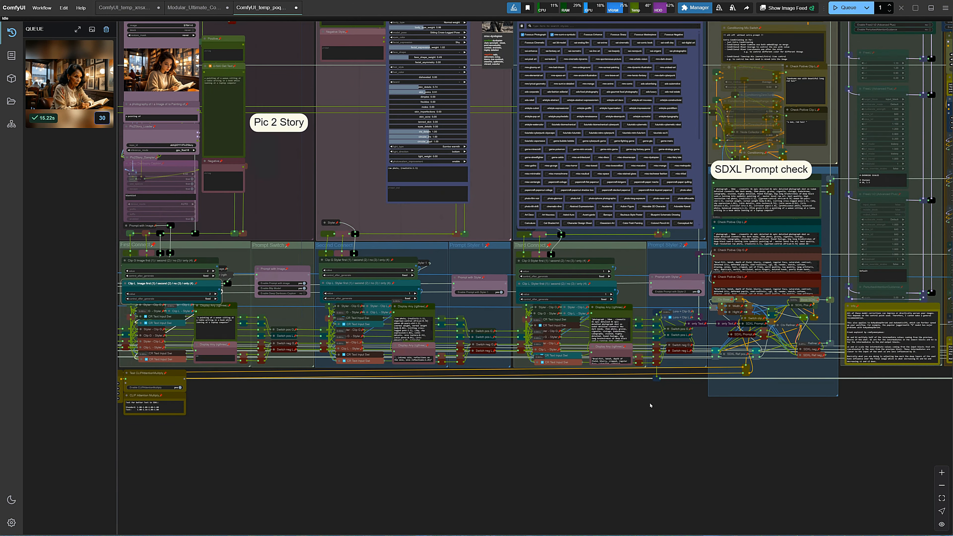
{"action": "left_click", "coordinate": [698, 291]}
{"action": "left_click", "coordinate": [849, 12]}
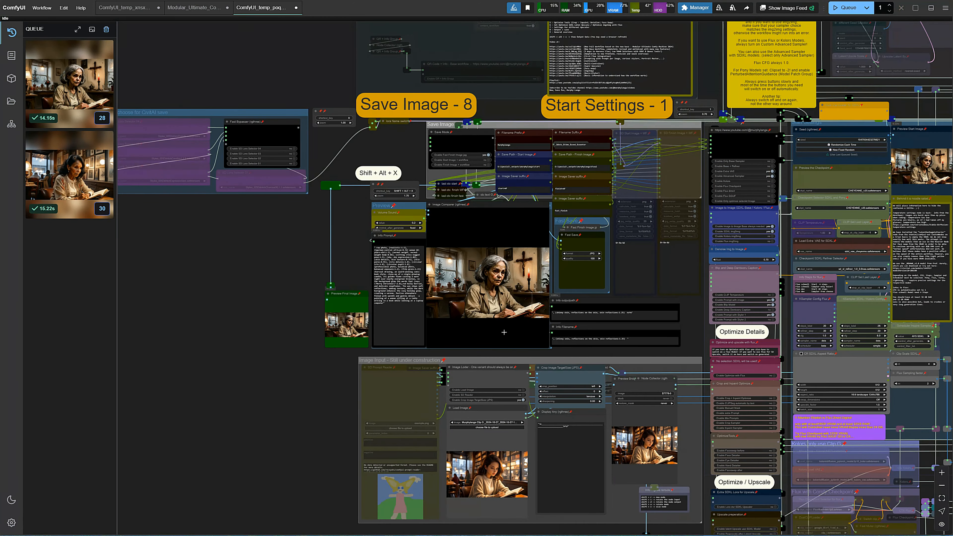
{"action": "scroll", "coordinate": [537, 318], "scroll_direction": "up", "scroll_amount": 10}
{"action": "scroll", "coordinate": [537, 318], "scroll_direction": "up", "scroll_amount": 2}
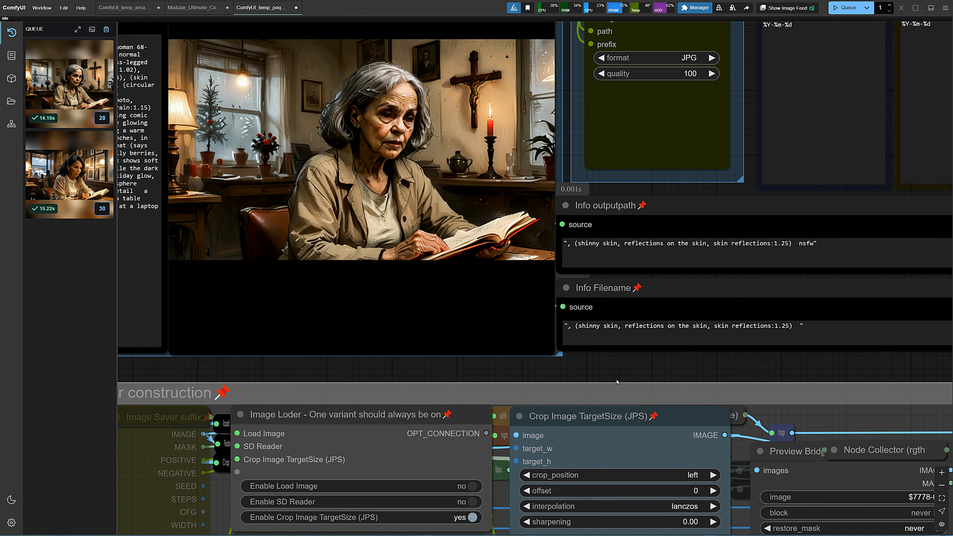
- Clear the SDXL Positive Clip G and Clip L prompts and rerun the workflow to view the picture and its prompt
{"action": "key", "text": "1"}
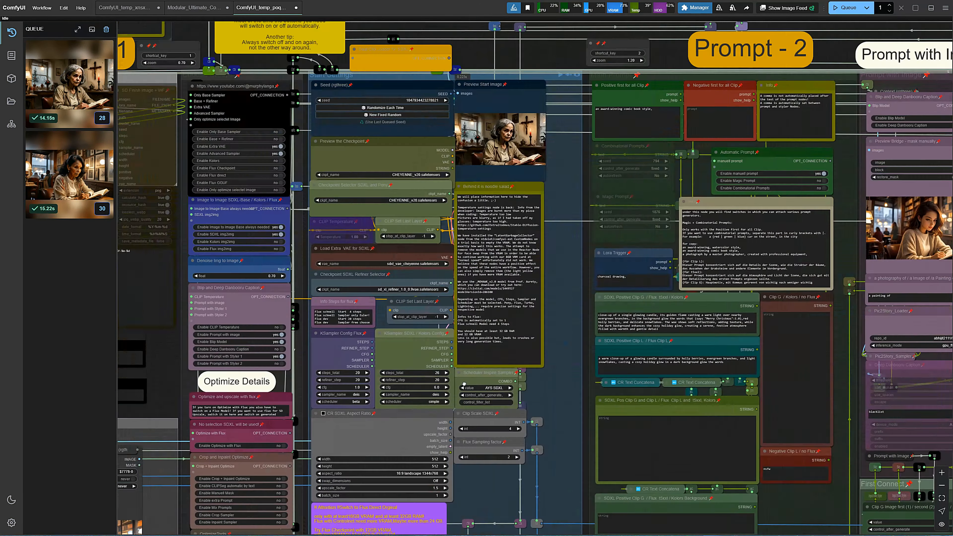
{"action": "left_click_drag", "start_coordinate": [464, 384], "coordinate": [202, 339]}
{"action": "left_click", "coordinate": [404, 280]}
{"action": "key", "text": "ctrl+a"}
{"action": "key", "text": "Delete"}
{"action": "left_click", "coordinate": [466, 318]}
{"action": "key", "text": "ctrl+a"}
{"action": "key", "text": "Delete"}
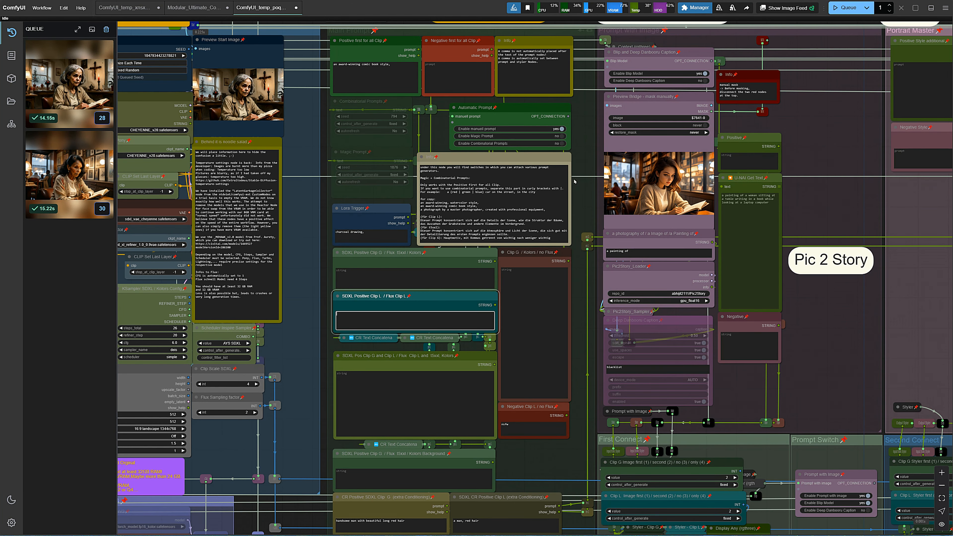
{"action": "left_click", "coordinate": [846, 7]}
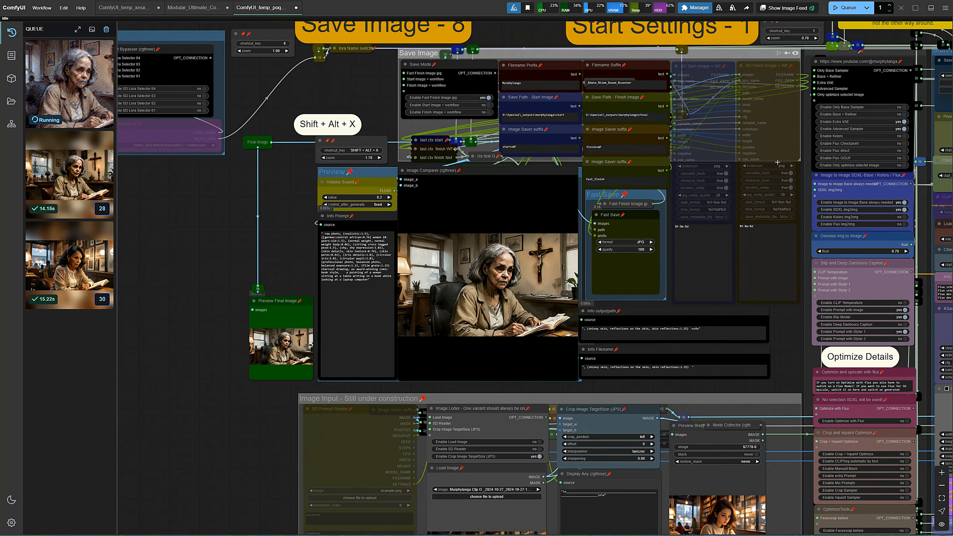
{"action": "scroll", "coordinate": [309, 260], "scroll_direction": "up", "scroll_amount": 5}
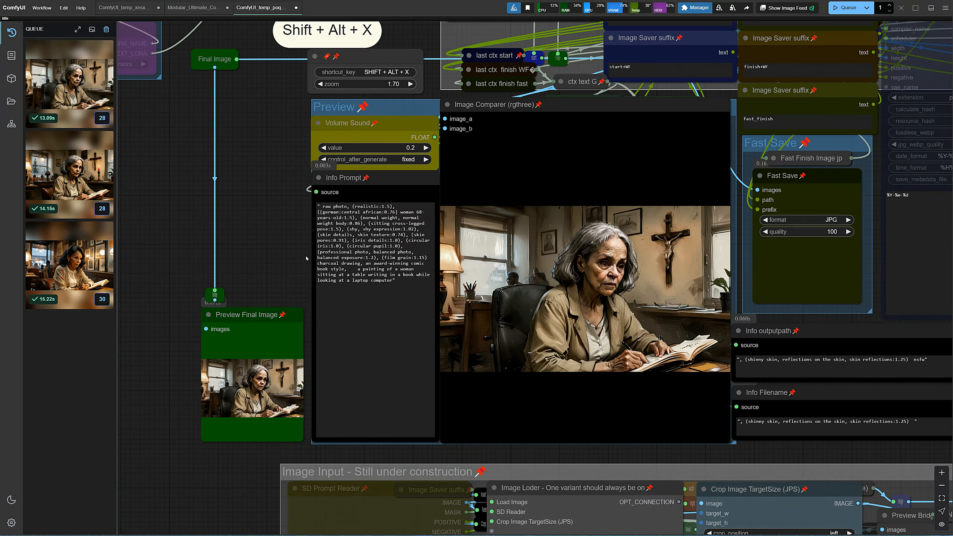
- Remove the Lora Trigger text and change the image prompt prefix to "a charcoal drawing of"
{"action": "scroll", "coordinate": [308, 260], "scroll_direction": "down", "scroll_amount": 10}
{"action": "left_click_drag", "start_coordinate": [308, 75], "coordinate": [161, 72]}
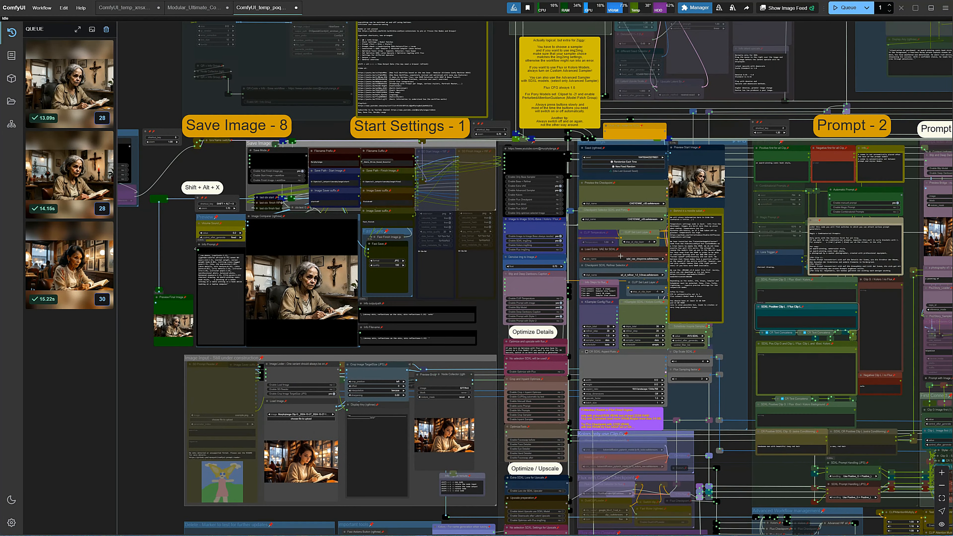
{"action": "scroll", "coordinate": [621, 257], "scroll_direction": "up", "scroll_amount": 3}
{"action": "scroll", "coordinate": [815, 285], "scroll_direction": "up", "scroll_amount": 4}
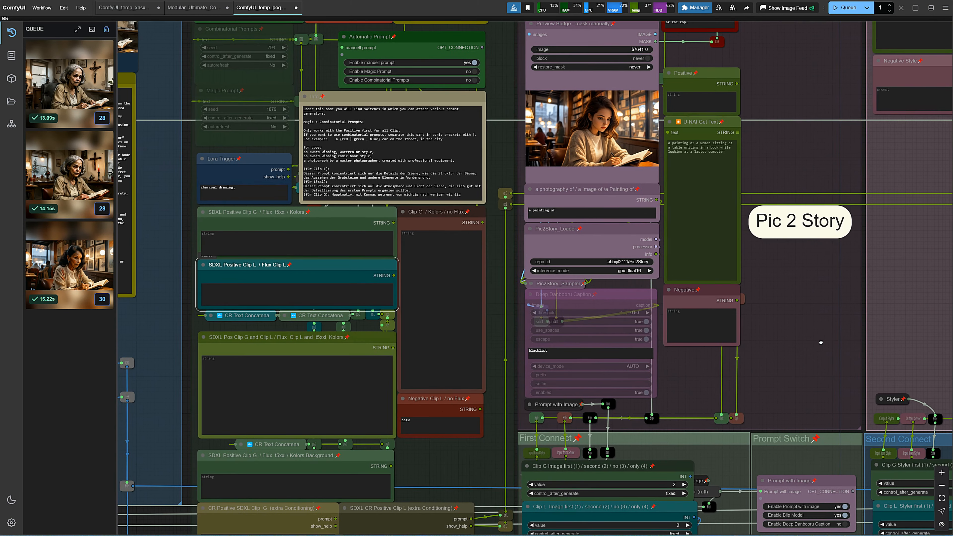
{"action": "left_click_drag", "start_coordinate": [821, 342], "coordinate": [818, 344]}
{"action": "left_click_drag", "start_coordinate": [242, 189], "coordinate": [190, 187]}
{"action": "left_click_drag", "start_coordinate": [548, 211], "coordinate": [539, 210]}
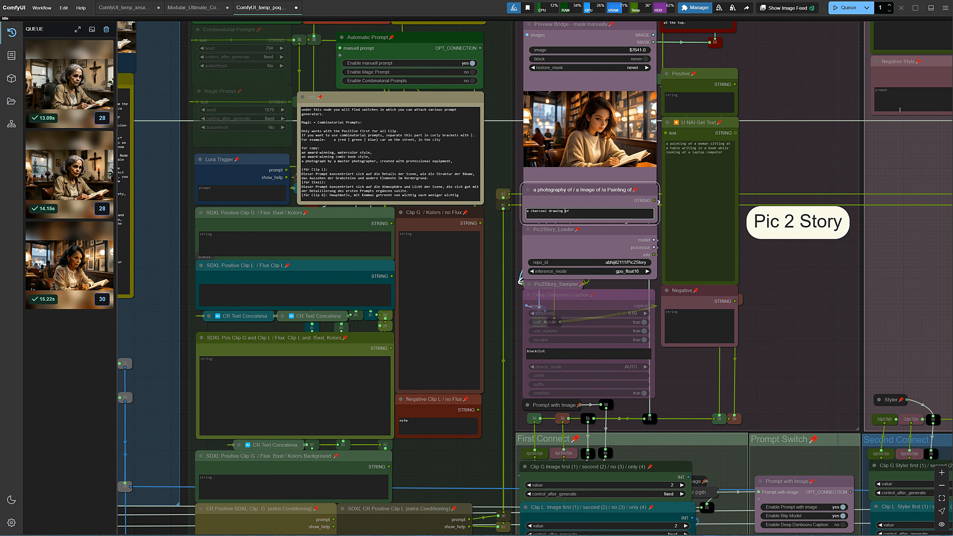
- Set the Clip G Image and Clip L Image order values in First Connect to 4 (only) and run the workflow
{"action": "scroll", "coordinate": [804, 339], "scroll_direction": "down", "scroll_amount": 2}
{"action": "left_click_drag", "start_coordinate": [803, 351], "coordinate": [553, 254]}
{"action": "left_click", "coordinate": [452, 360]}
{"action": "left_click", "coordinate": [452, 361]}
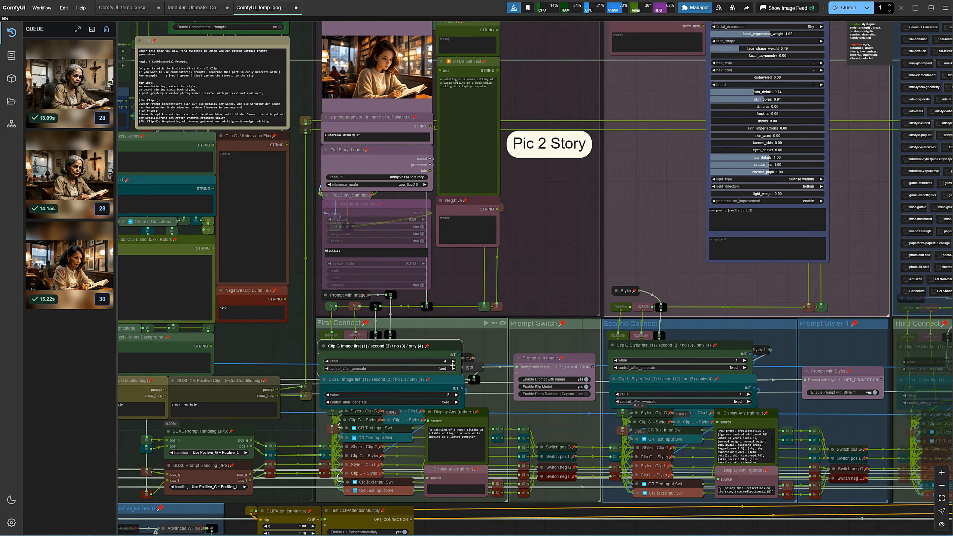
{"action": "left_click", "coordinate": [457, 394]}
{"action": "left_click", "coordinate": [456, 395]}
{"action": "left_click", "coordinate": [848, 8]}
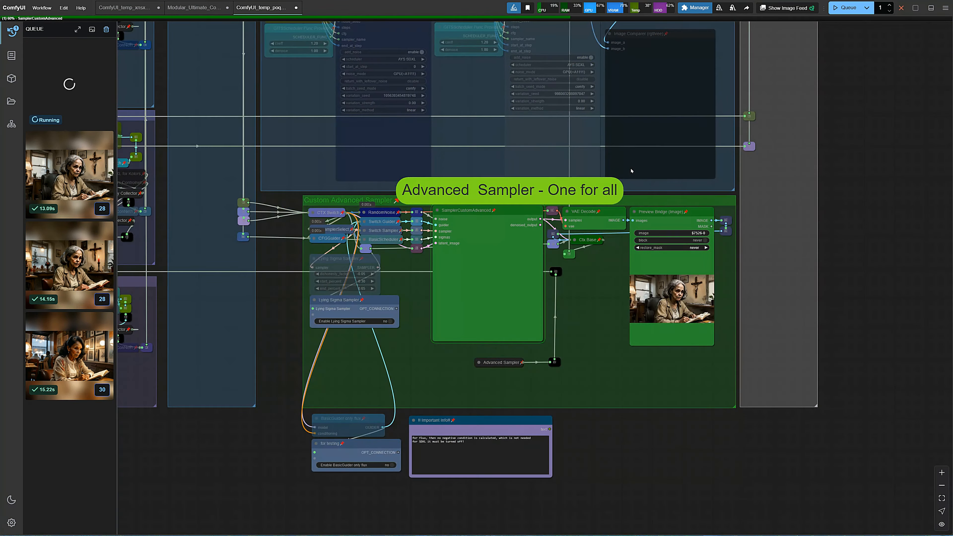
{"action": "scroll", "coordinate": [786, 451], "scroll_direction": "down", "scroll_amount": 4}
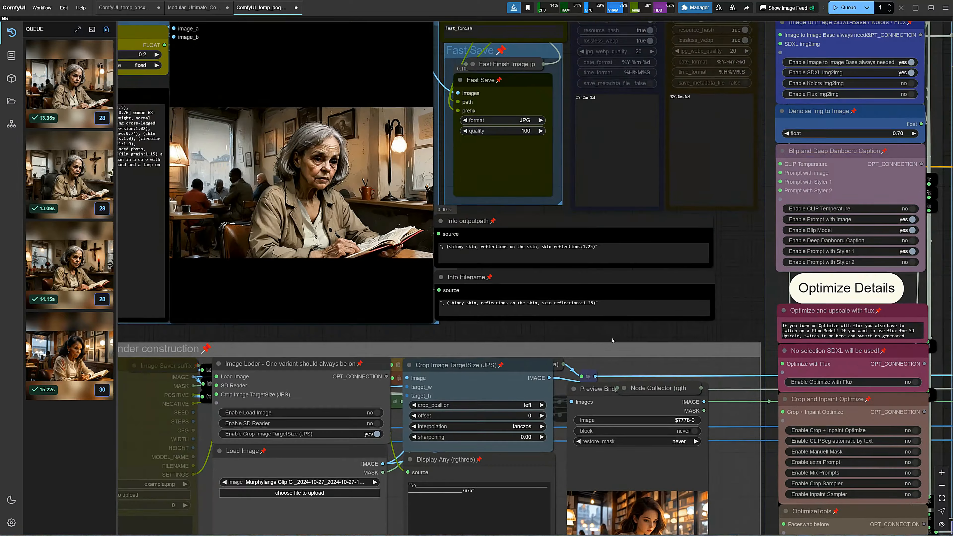
- Enable Crop + Inpaint Optimize, CLIPSeg automatic by text, Crop Sampler and Inpaint Sampler, run the workflow and inspect the generated picture
{"action": "scroll", "coordinate": [616, 345], "scroll_direction": "down", "scroll_amount": 16}
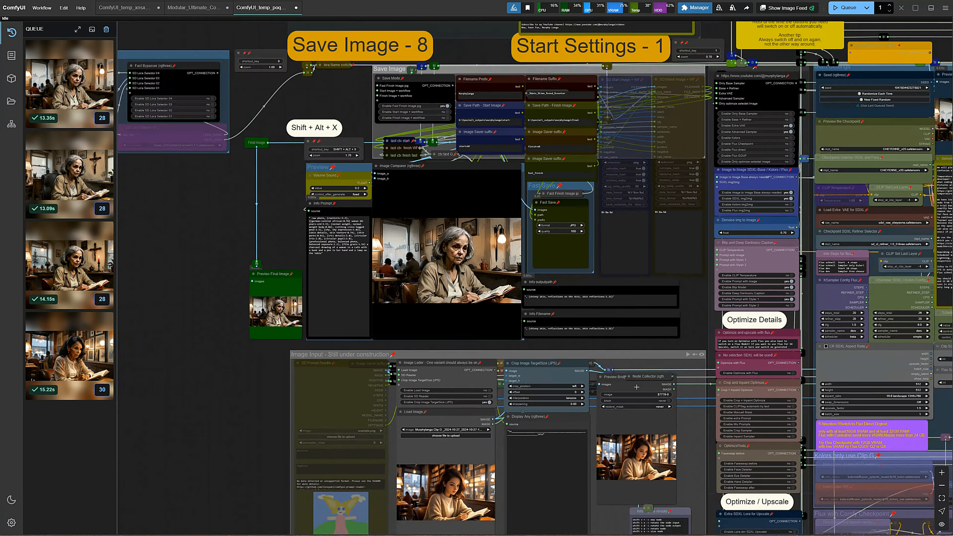
{"action": "left_click_drag", "start_coordinate": [717, 405], "coordinate": [483, 338]}
{"action": "scroll", "coordinate": [483, 338], "scroll_direction": "up", "scroll_amount": 1}
{"action": "scroll", "coordinate": [482, 337], "scroll_direction": "up", "scroll_amount": 12}
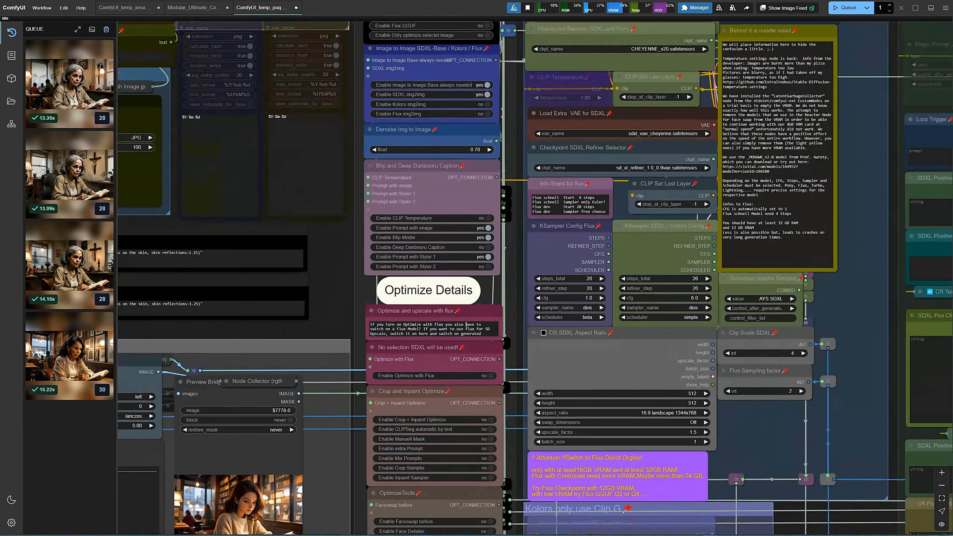
{"action": "scroll", "coordinate": [439, 432], "scroll_direction": "up", "scroll_amount": 3}
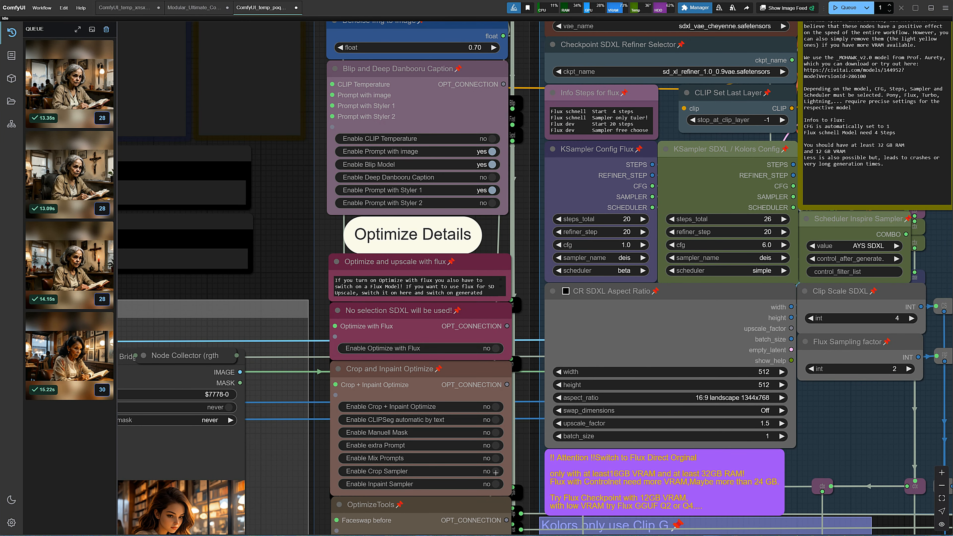
{"action": "left_click", "coordinate": [495, 407]}
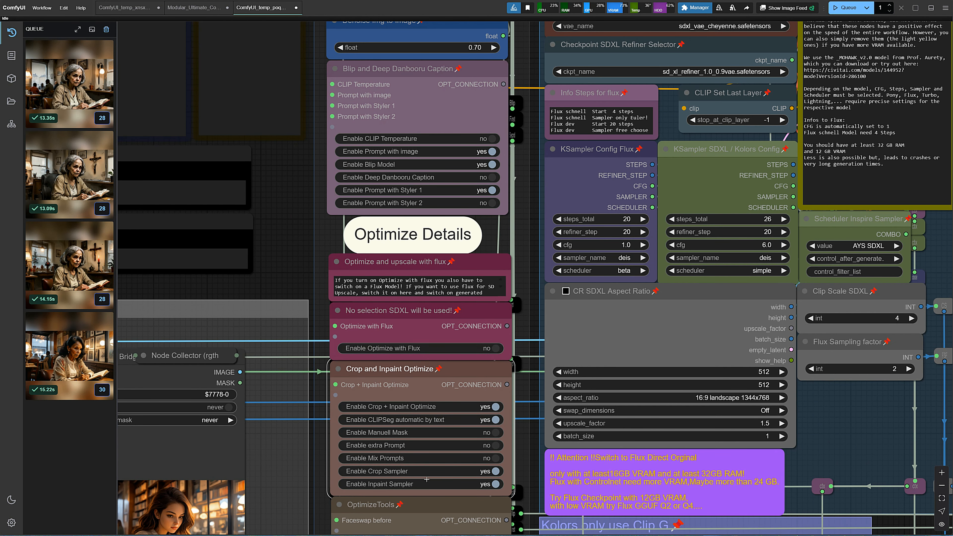
{"action": "left_click", "coordinate": [832, 12]}
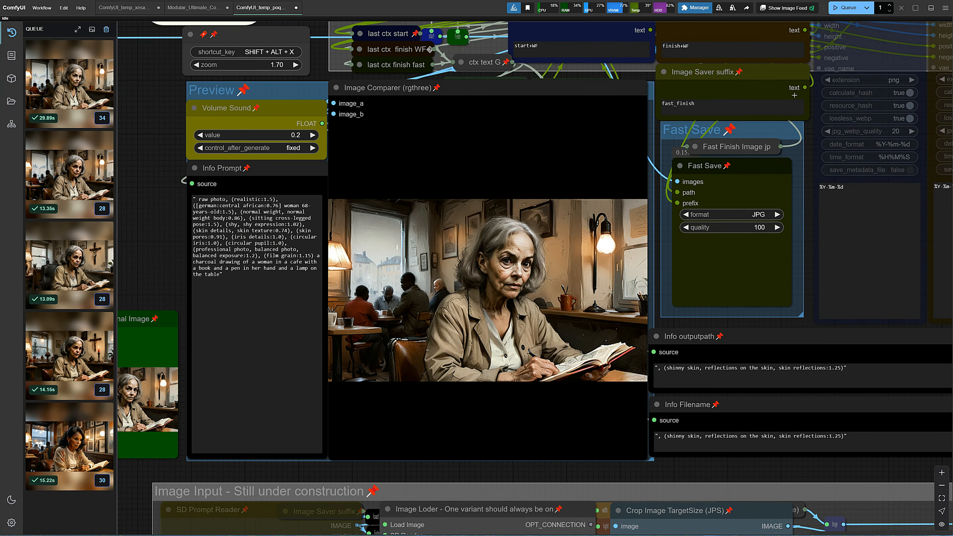
{"action": "scroll", "coordinate": [685, 275], "scroll_direction": "up", "scroll_amount": 5}
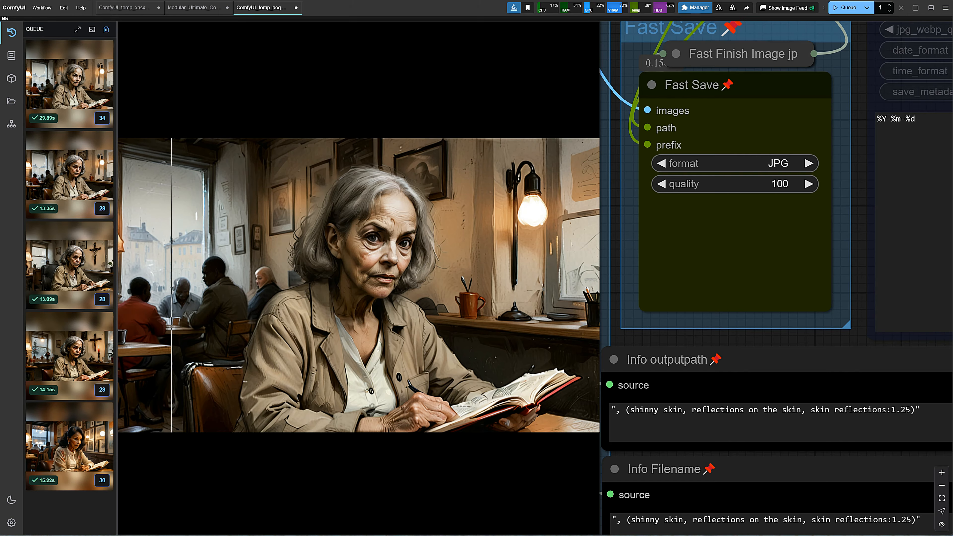
- Enable Ultimate Upscale 2 and Downscale after Upscale 1 in Upscale & Higresfix and run the workflow
{"action": "scroll", "coordinate": [171, 241], "scroll_direction": "down", "scroll_amount": 10}
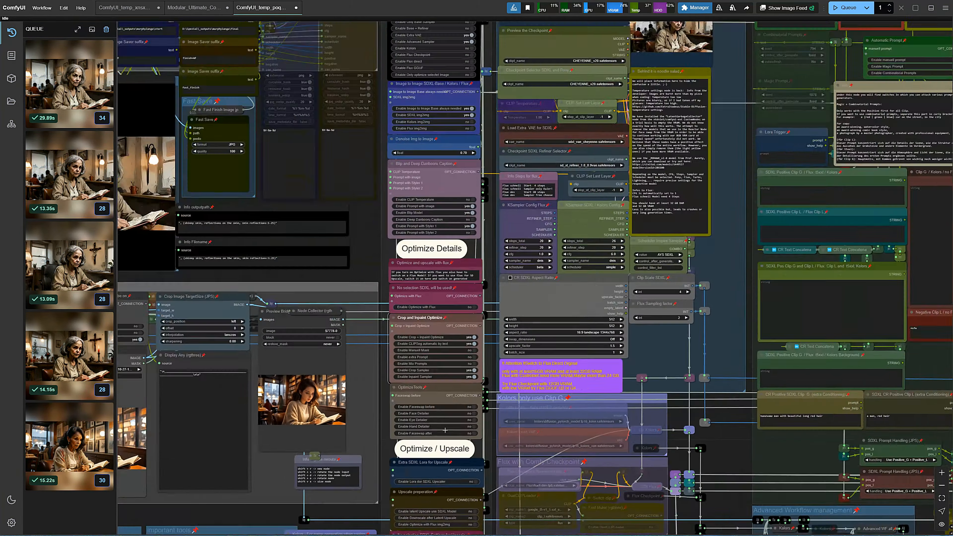
{"action": "scroll", "coordinate": [489, 435], "scroll_direction": "up", "scroll_amount": 2}
{"action": "left_click_drag", "start_coordinate": [491, 430], "coordinate": [486, 187]}
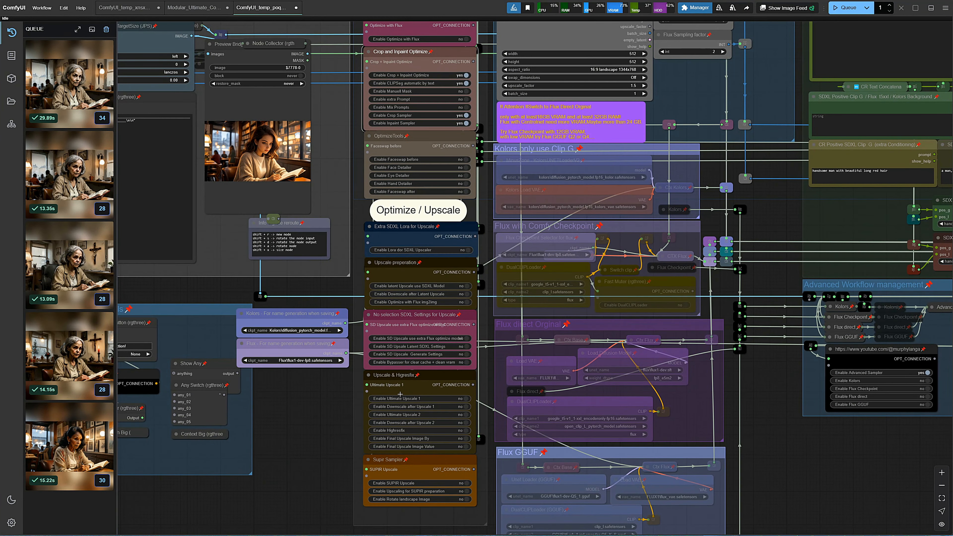
{"action": "scroll", "coordinate": [425, 416], "scroll_direction": "up", "scroll_amount": 4}
{"action": "left_click", "coordinate": [488, 408]}
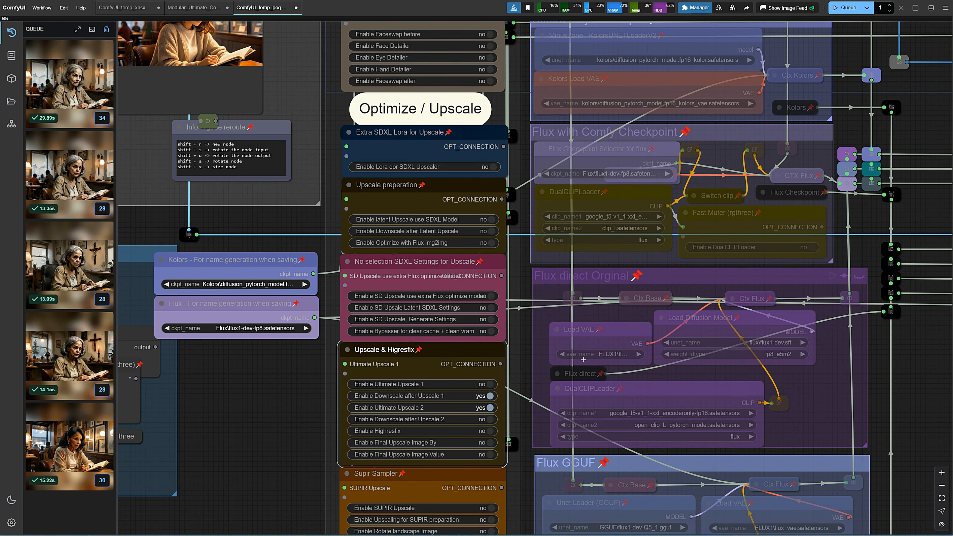
{"action": "left_click", "coordinate": [846, 12]}
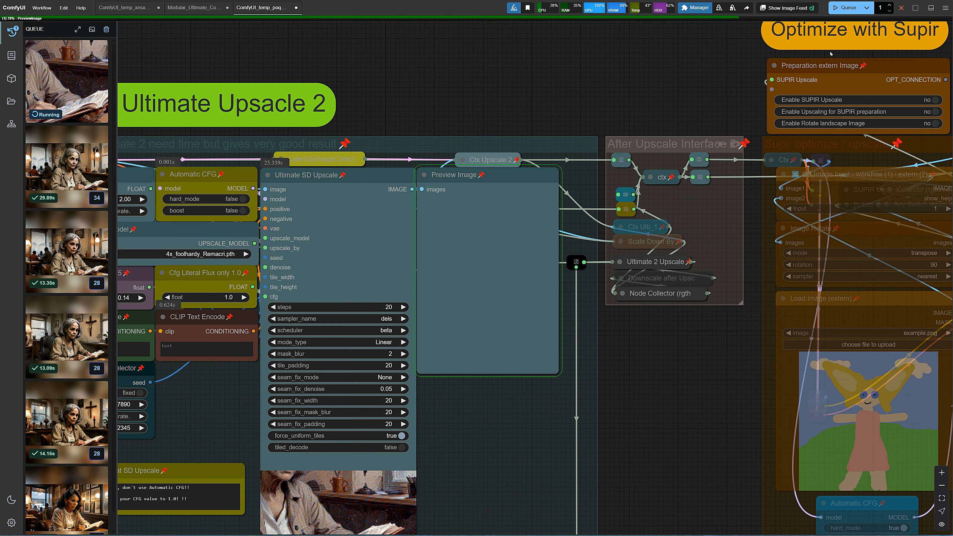
- Open the upscaled picture from the queue and in the external image viewer, and examine its details up close
{"action": "key", "text": "shift+alt+x"}
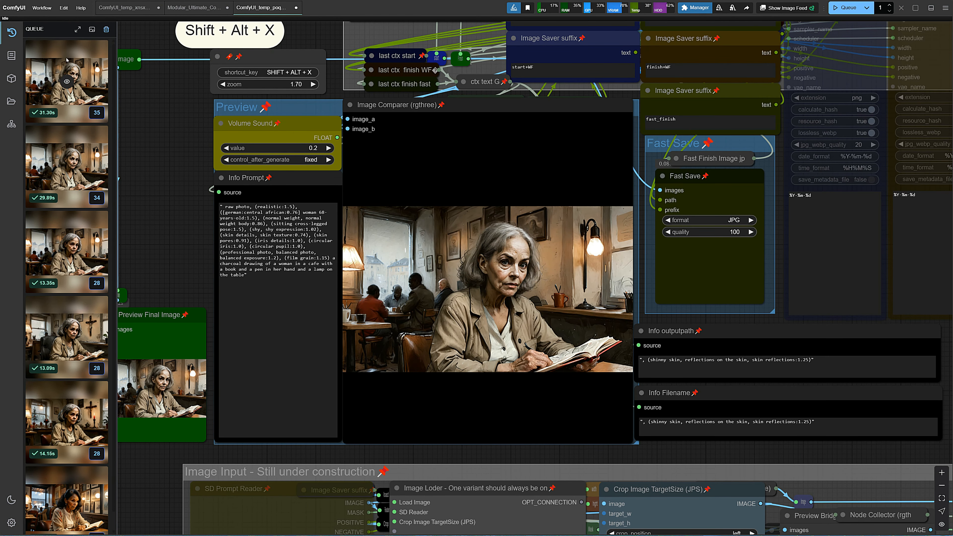
{"action": "left_click", "coordinate": [67, 81]}
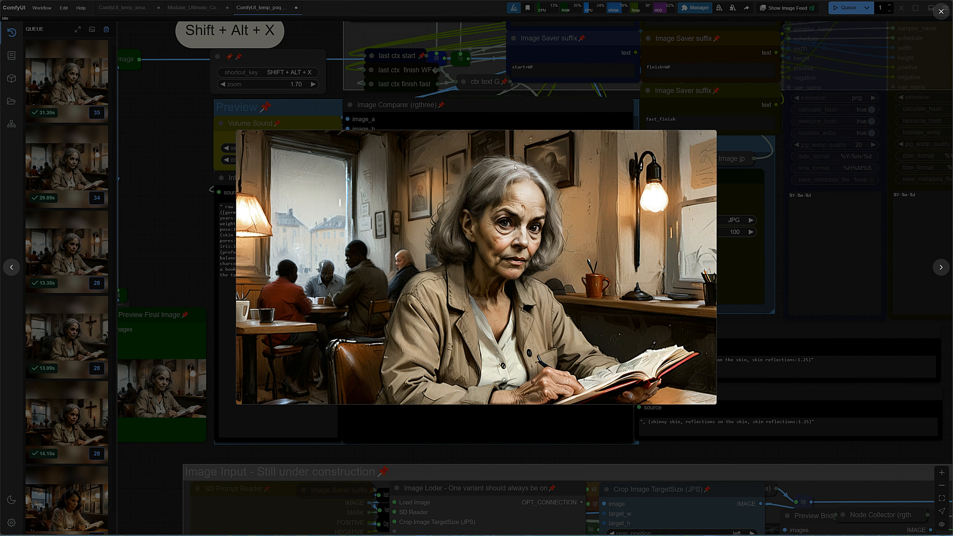
{"action": "left_click", "coordinate": [334, 526]}
{"action": "key", "text": "alt+Tab"}
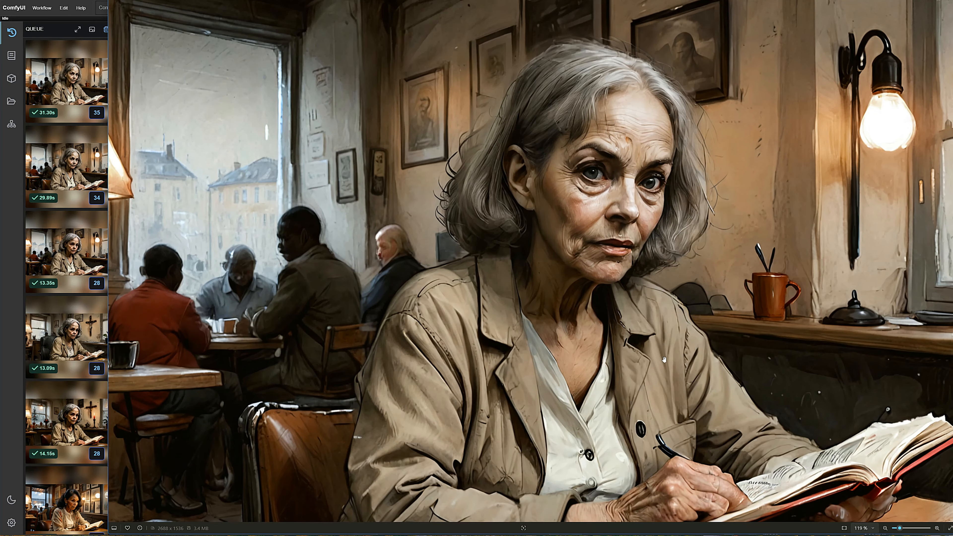
{"action": "scroll", "coordinate": [664, 360], "scroll_direction": "up", "scroll_amount": 5}
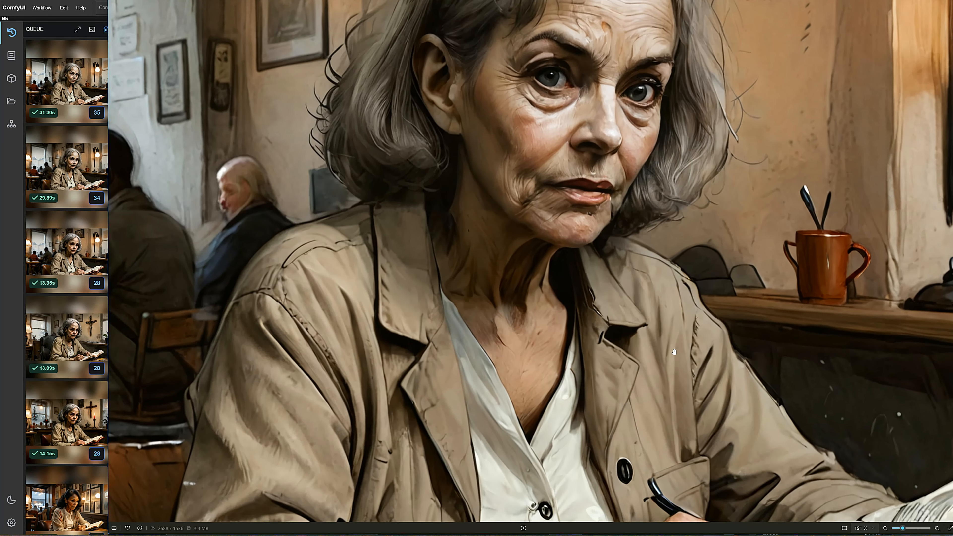
{"action": "scroll", "coordinate": [674, 352], "scroll_direction": "down", "scroll_amount": 4}
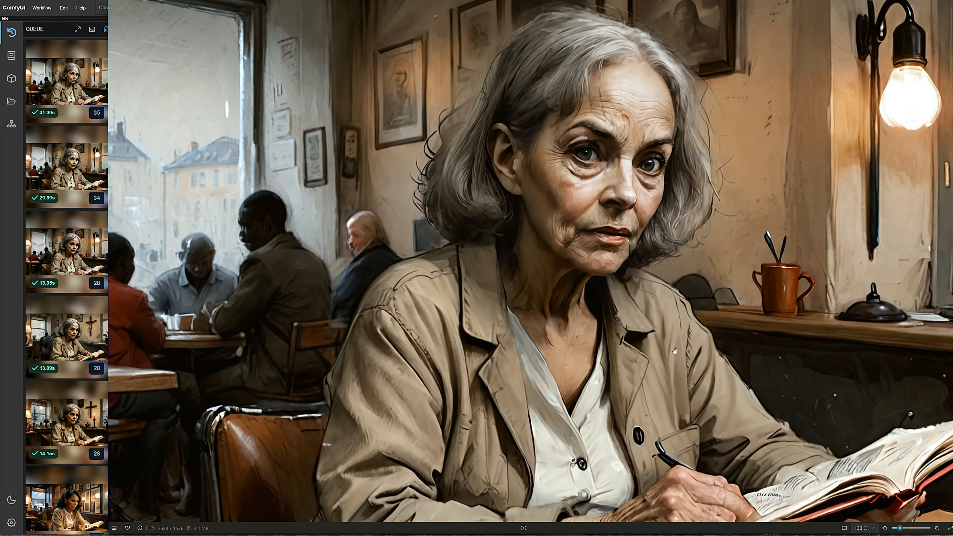
{"action": "scroll", "coordinate": [675, 351], "scroll_direction": "down", "scroll_amount": 2}
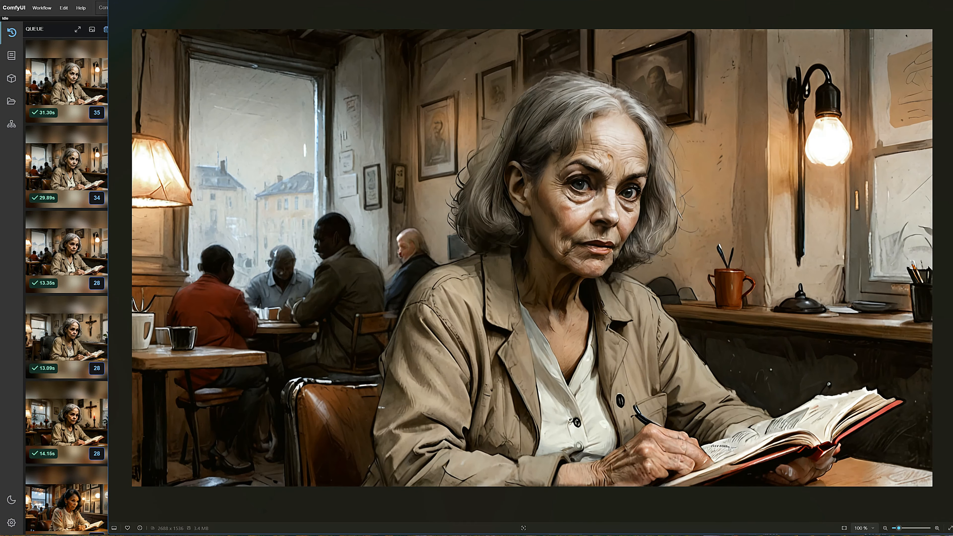
{"action": "left_click", "coordinate": [949, 2]}
- Set the Portrait Master gender to girl and the age to 22 in Styler 1, and run the workflow
{"action": "left_click_drag", "start_coordinate": [826, 306], "coordinate": [279, 312]}
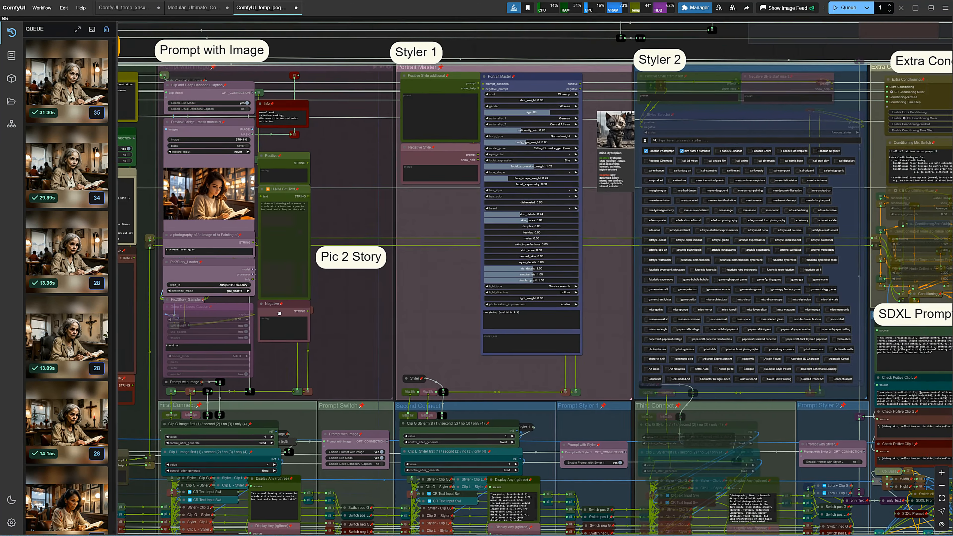
{"action": "scroll", "coordinate": [444, 110], "scroll_direction": "up", "scroll_amount": 6}
{"action": "scroll", "coordinate": [444, 110], "scroll_direction": "up", "scroll_amount": 2}
{"action": "left_click_drag", "start_coordinate": [492, 70], "coordinate": [391, 70]}
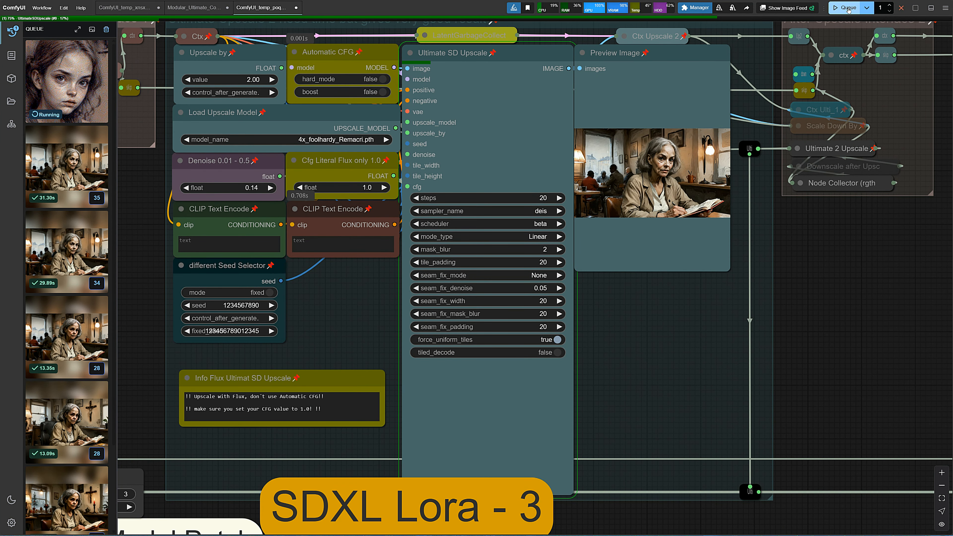
- Follow the upscaling progress in the terminal while examining the Ultimate Upscale 1 and 2 groups and the automatic image choice group
{"action": "left_click", "coordinate": [931, 8]}
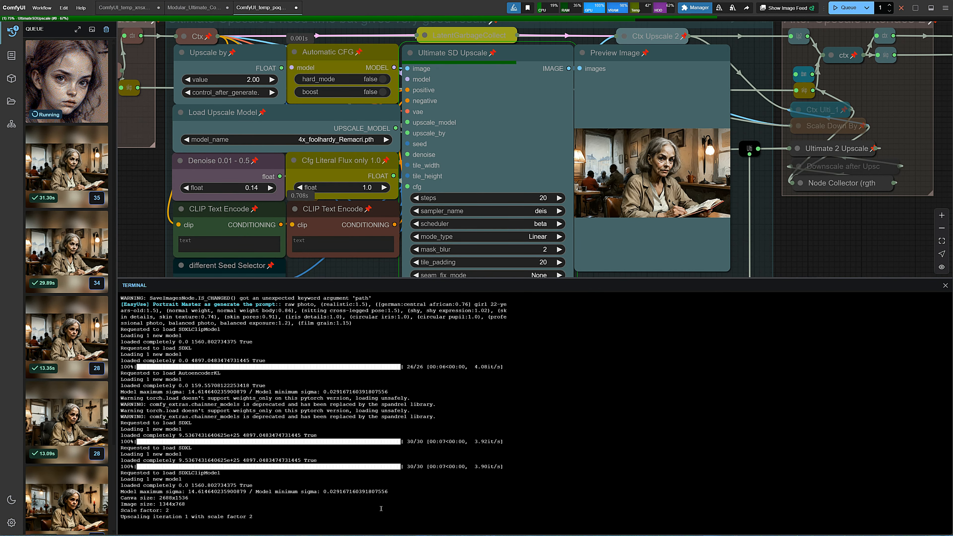
{"action": "scroll", "coordinate": [381, 509], "scroll_direction": "up", "scroll_amount": 3}
{"action": "scroll", "coordinate": [453, 446], "scroll_direction": "down", "scroll_amount": 3}
{"action": "scroll", "coordinate": [777, 259], "scroll_direction": "down", "scroll_amount": 4}
{"action": "left_click_drag", "start_coordinate": [370, 279], "coordinate": [360, 425]}
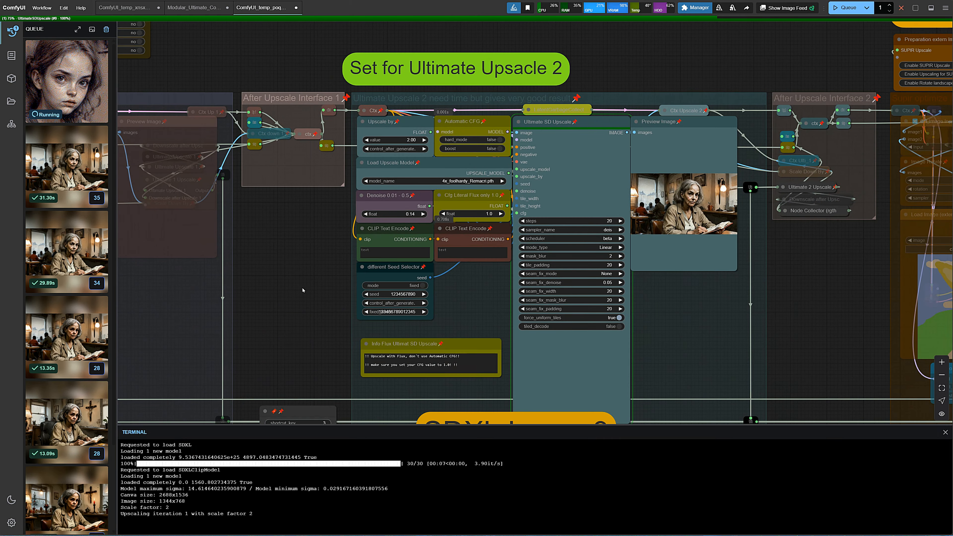
{"action": "scroll", "coordinate": [300, 289], "scroll_direction": "up", "scroll_amount": 4}
{"action": "scroll", "coordinate": [284, 286], "scroll_direction": "down", "scroll_amount": 7}
{"action": "left_click_drag", "start_coordinate": [284, 286], "coordinate": [803, 271]}
{"action": "scroll", "coordinate": [415, 256], "scroll_direction": "up", "scroll_amount": 7}
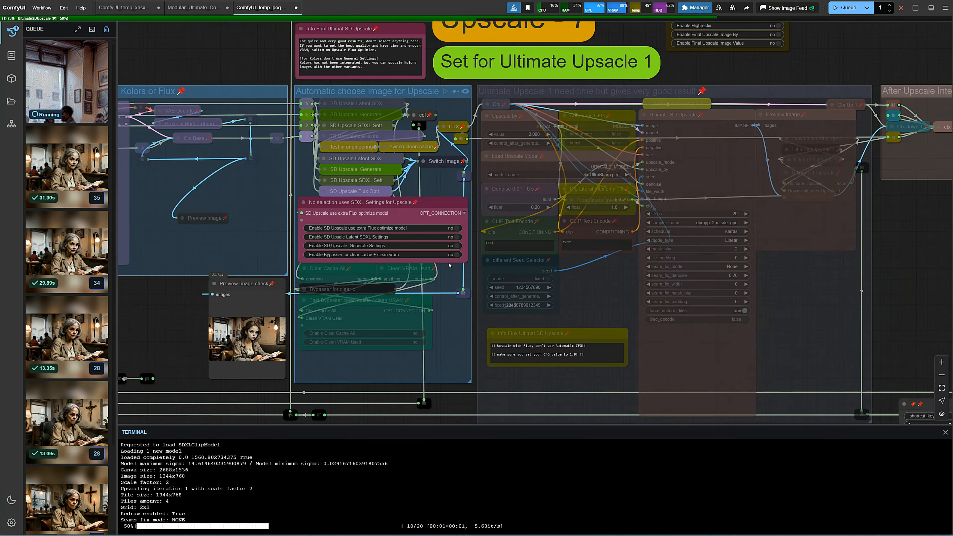
{"action": "scroll", "coordinate": [415, 255], "scroll_direction": "down", "scroll_amount": 3}
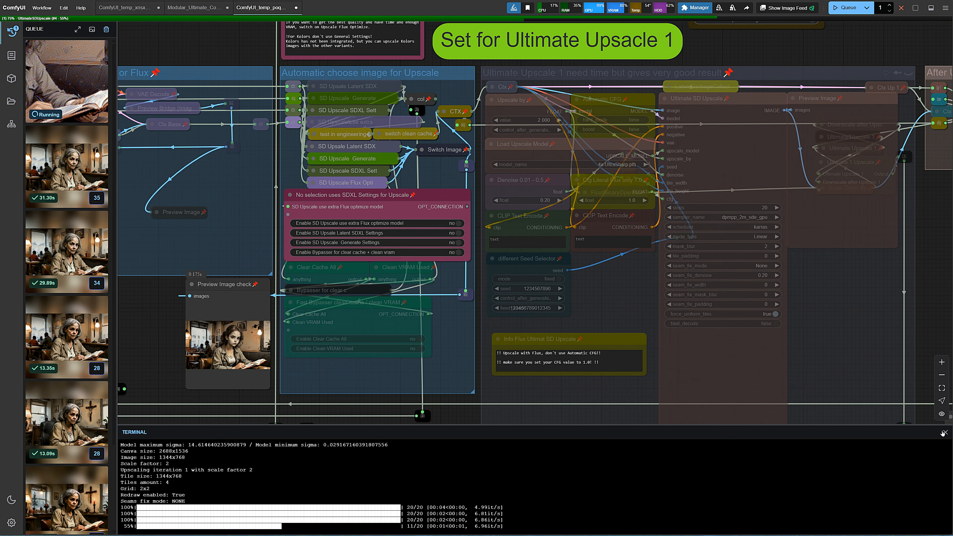
{"action": "left_click", "coordinate": [931, 8]}
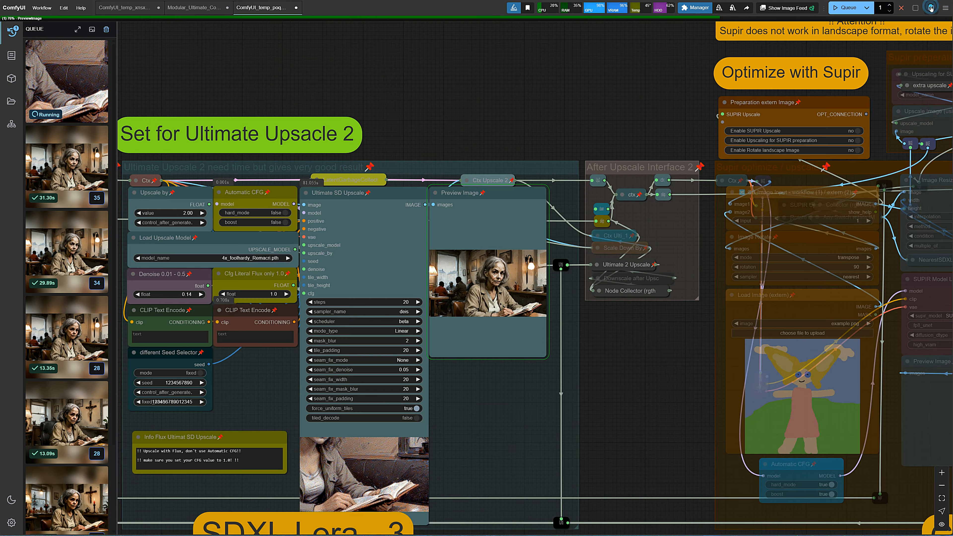
- Return to the Preview group and examine the final picture and its prompt in the Image Comparer
{"action": "key", "text": "shift+alt+x"}
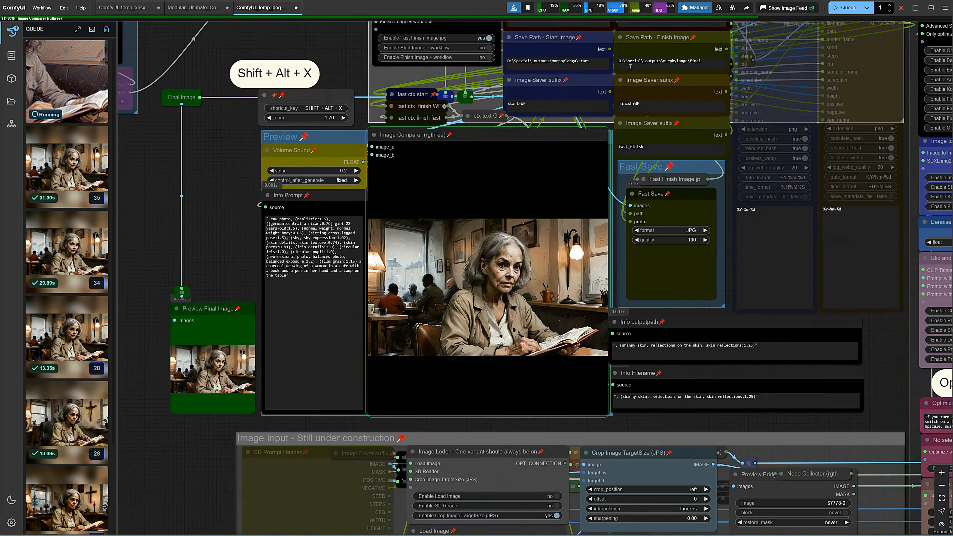
{"action": "scroll", "coordinate": [264, 183], "scroll_direction": "up", "scroll_amount": 7}
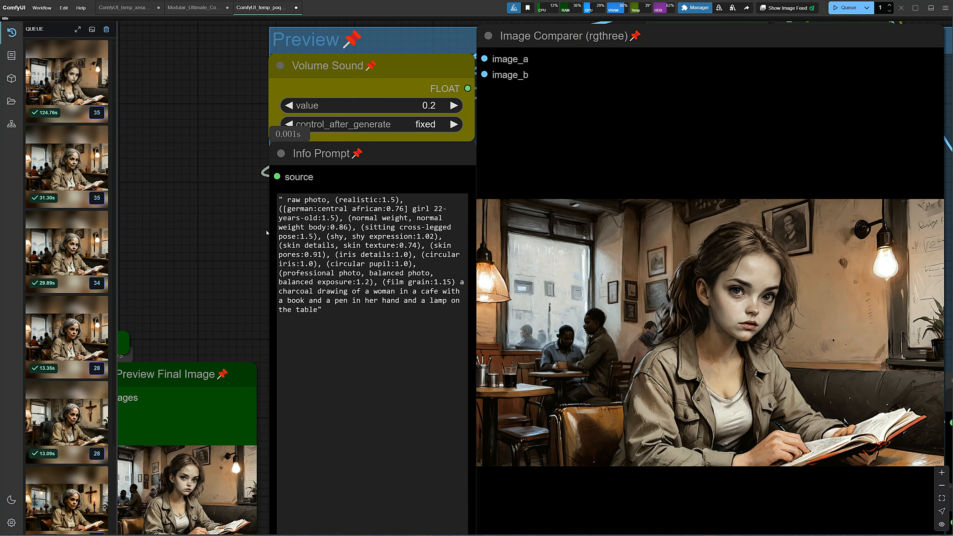
{"action": "scroll", "coordinate": [745, 379], "scroll_direction": "up", "scroll_amount": 6}
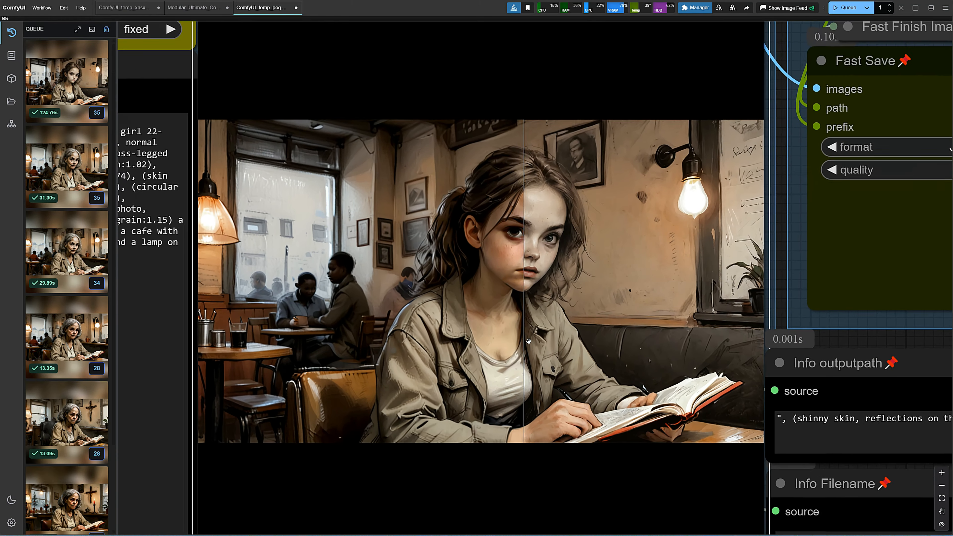